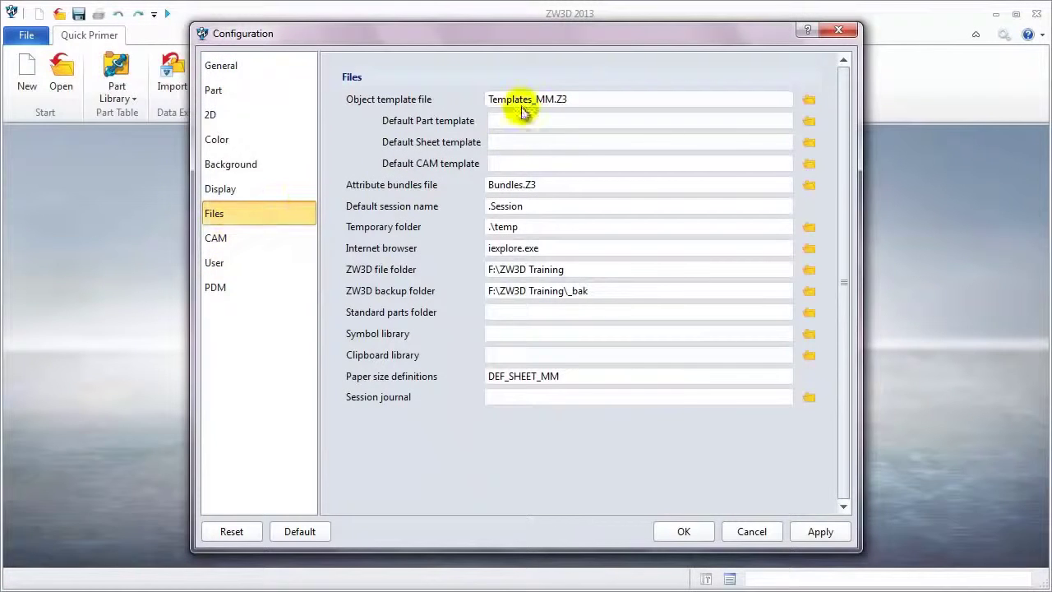
- Keep Templates_MM.Z3 as the object template file and accept the configuration without restarting the program
left_click_drag(507, 98, 593, 98)
left_click(613, 97)
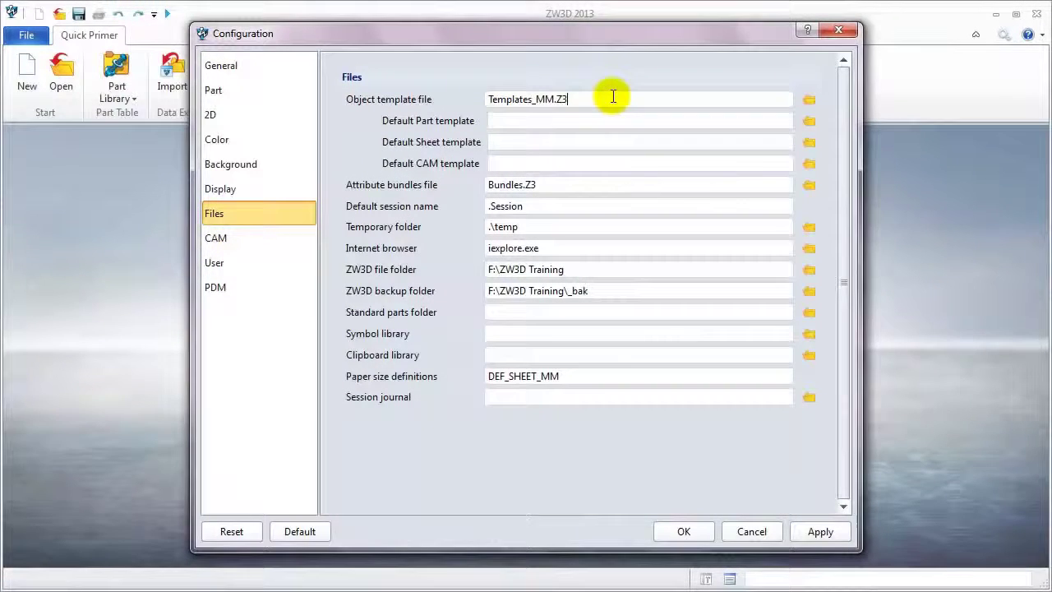
left_click(682, 531)
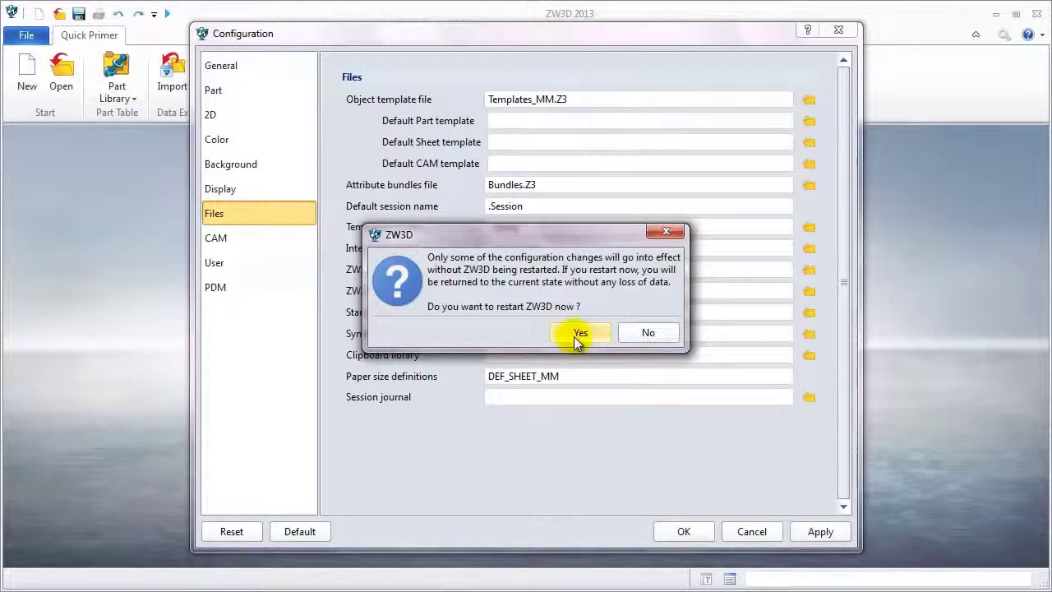
left_click(641, 332)
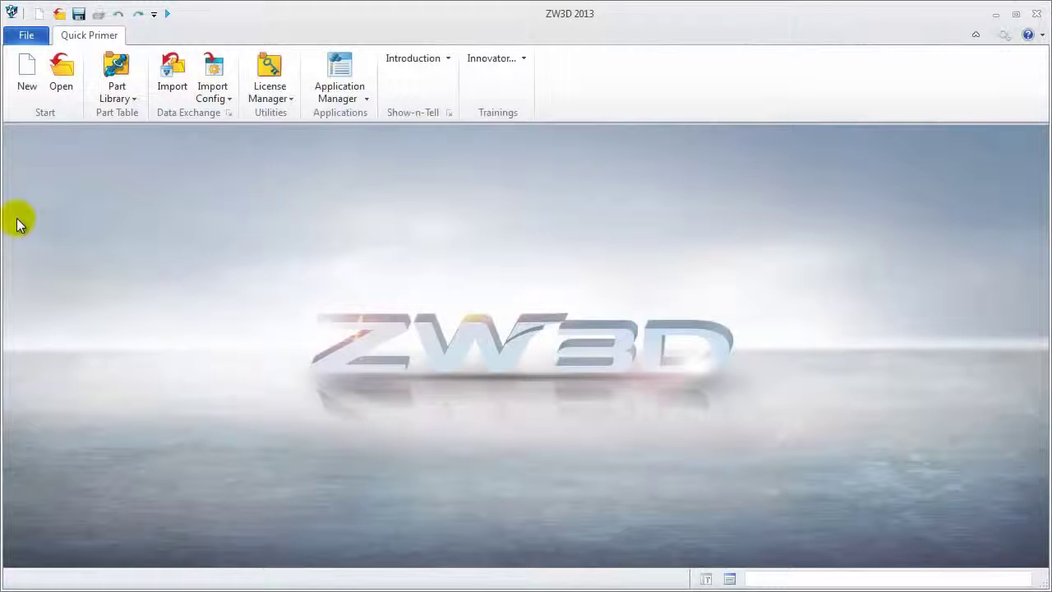
- Open the templates file and create a drawing sheet named A3_H(ZWSOFT) from the default template
left_click(22, 37)
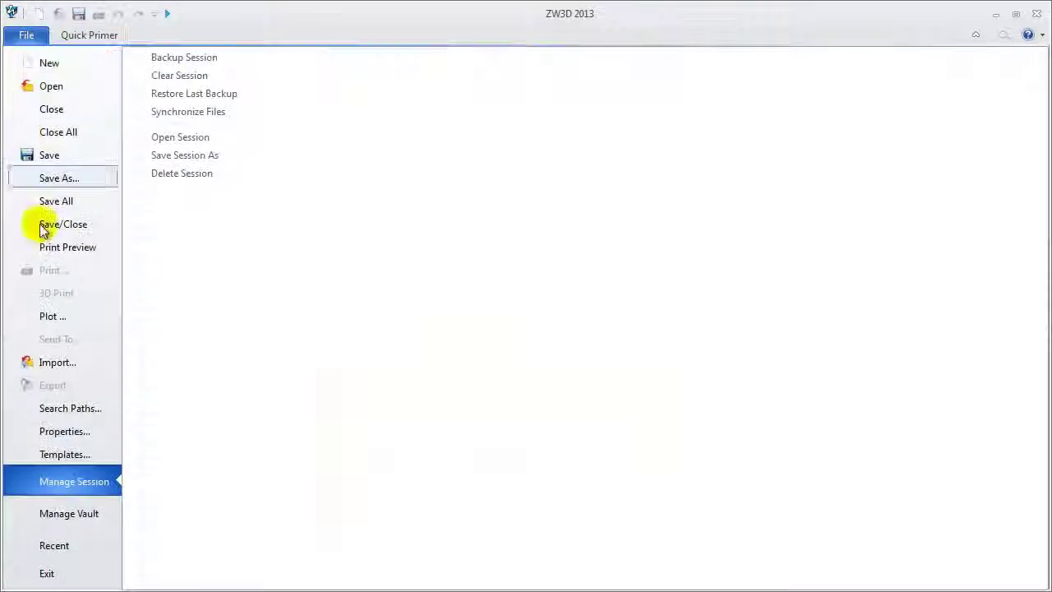
left_click(66, 460)
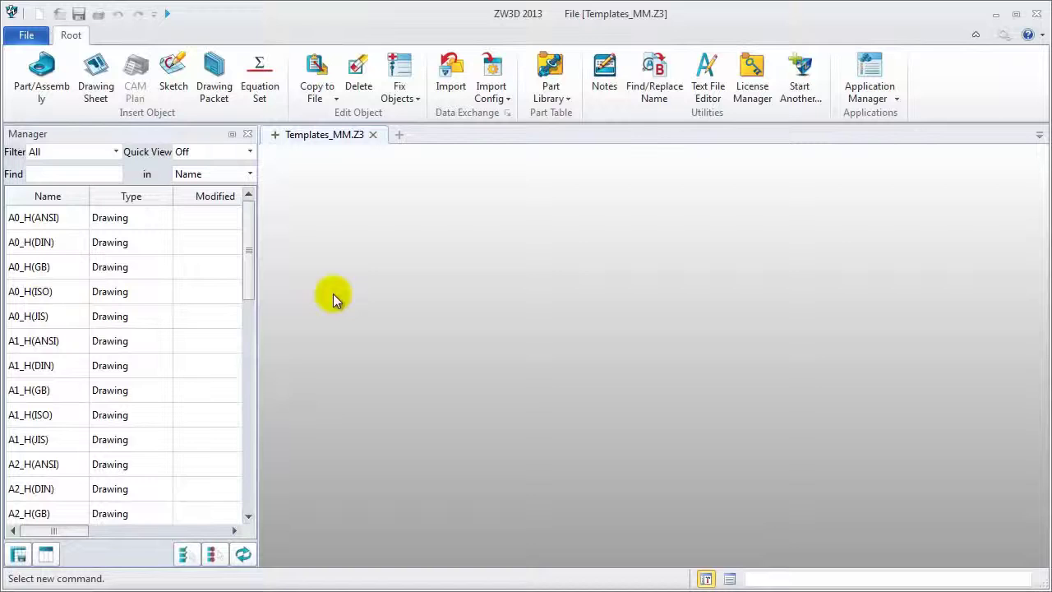
left_click(276, 136)
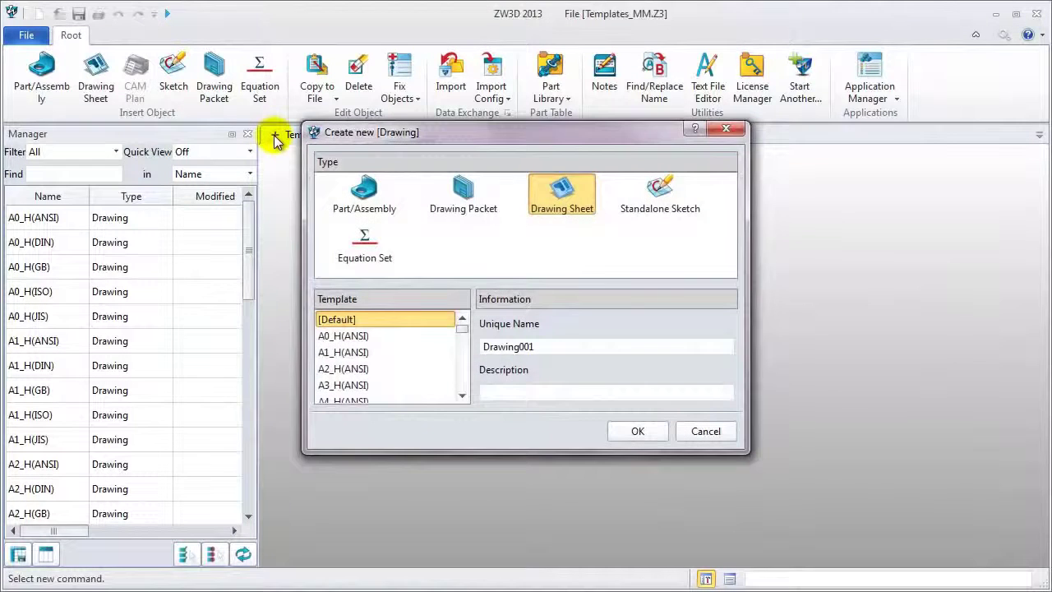
double_click(559, 346)
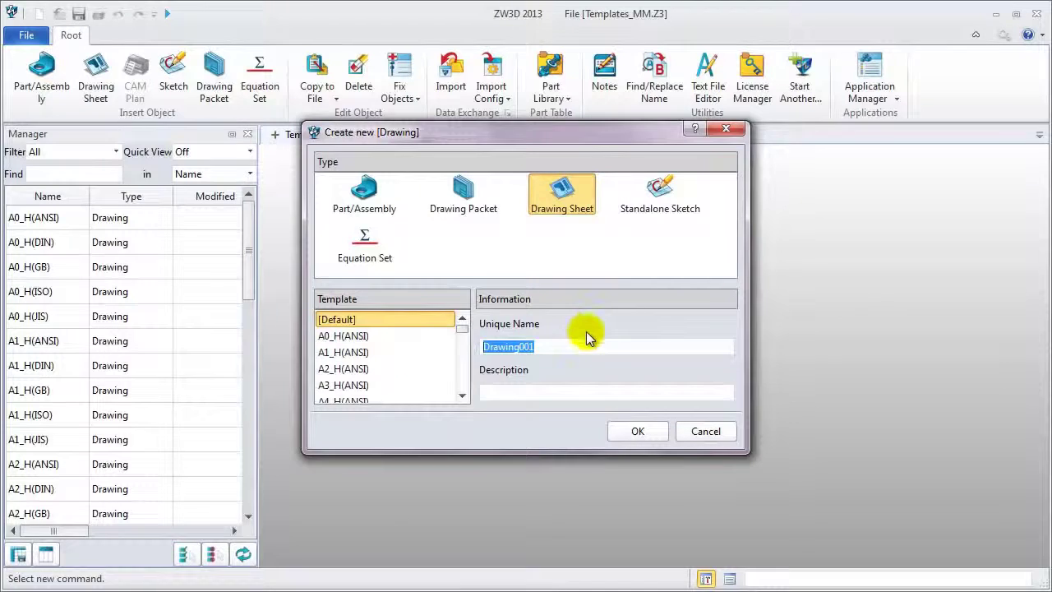
type("A3")
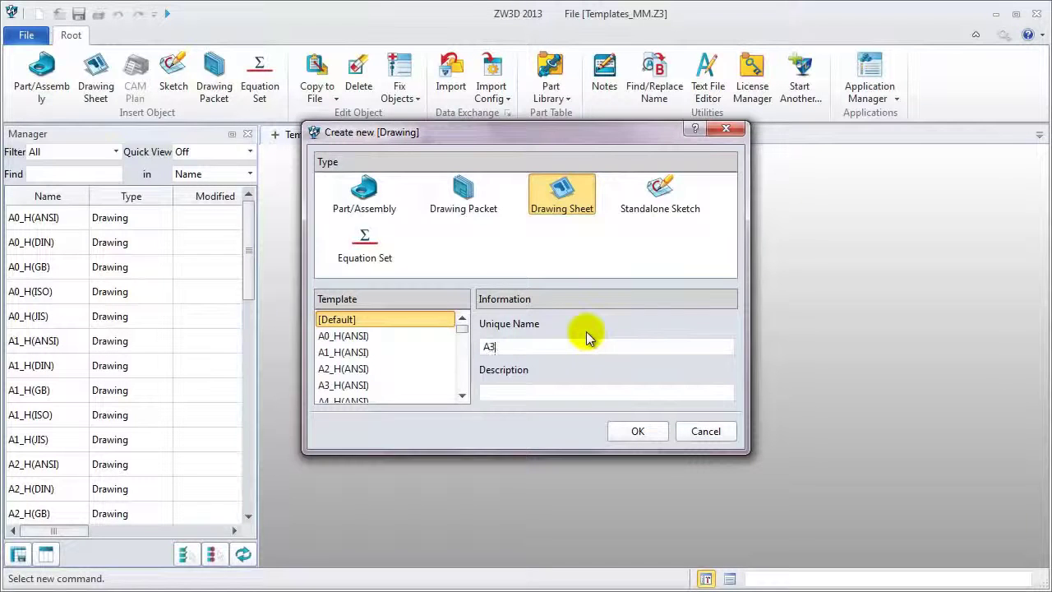
type("_H(ZWSOFT)")
key("Return")
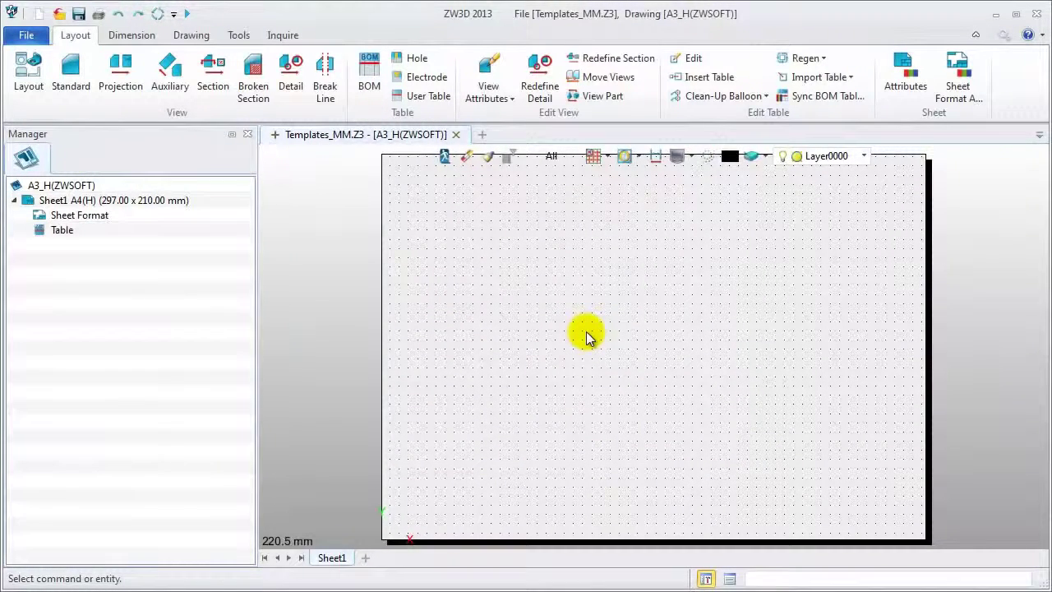
- Open the sheet format attributes and preview the standard templates A4_V(ANSI) and E_H(ANSI)
right_click(90, 216)
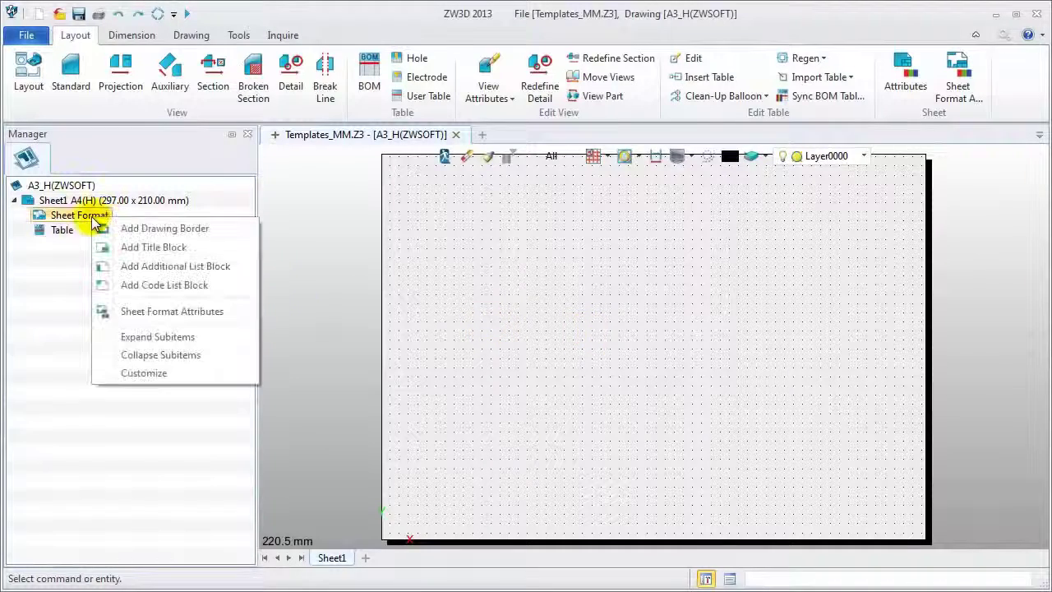
left_click(131, 312)
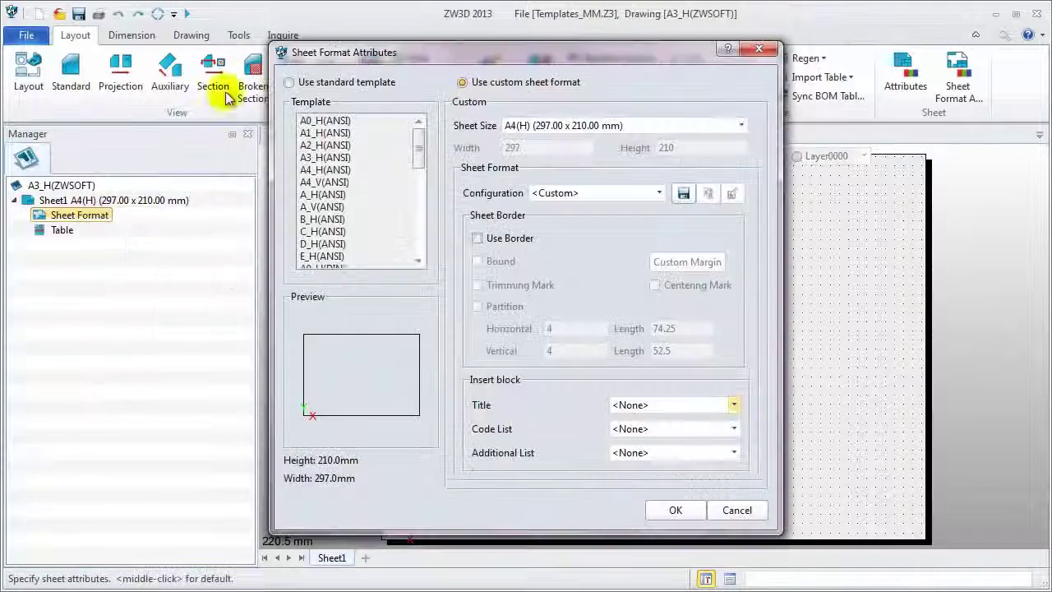
left_click(290, 83)
left_click(327, 182)
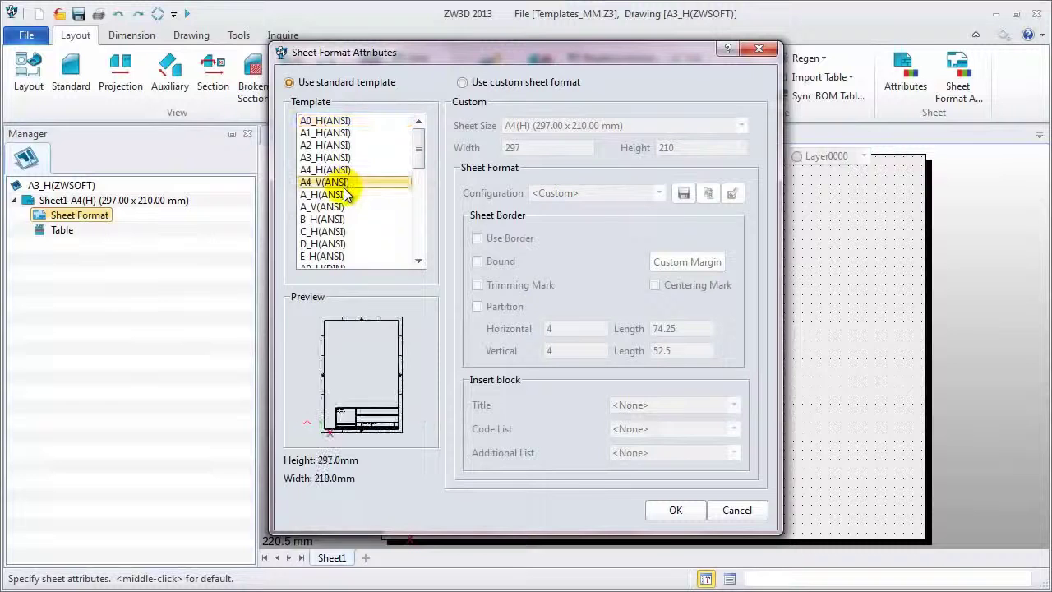
left_click(335, 258)
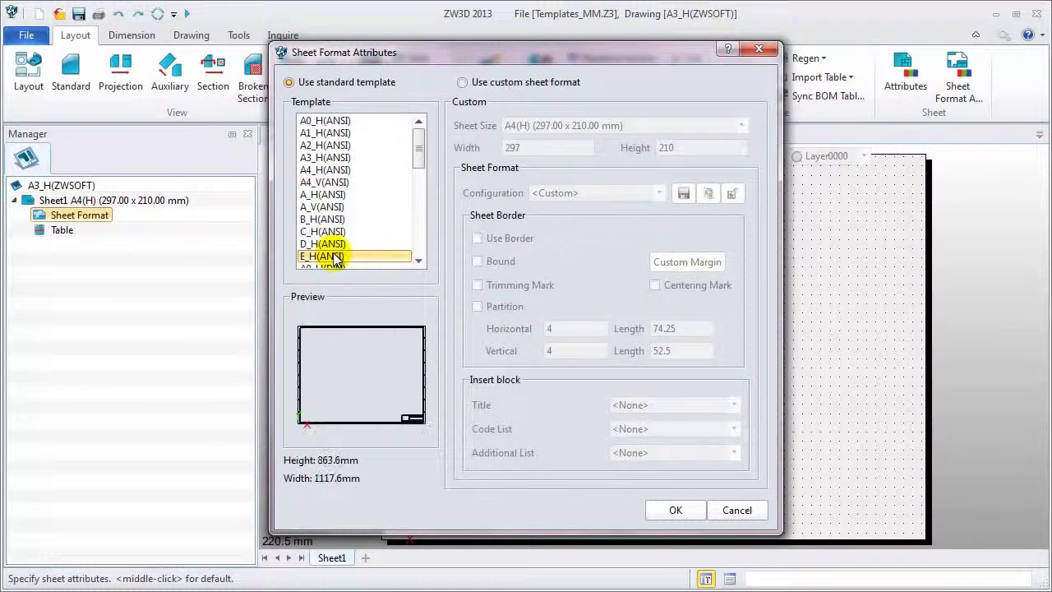
- Use a custom sheet format with sheet size A3(H) (420 x 297 mm) and the <Custom> configuration
left_click(462, 83)
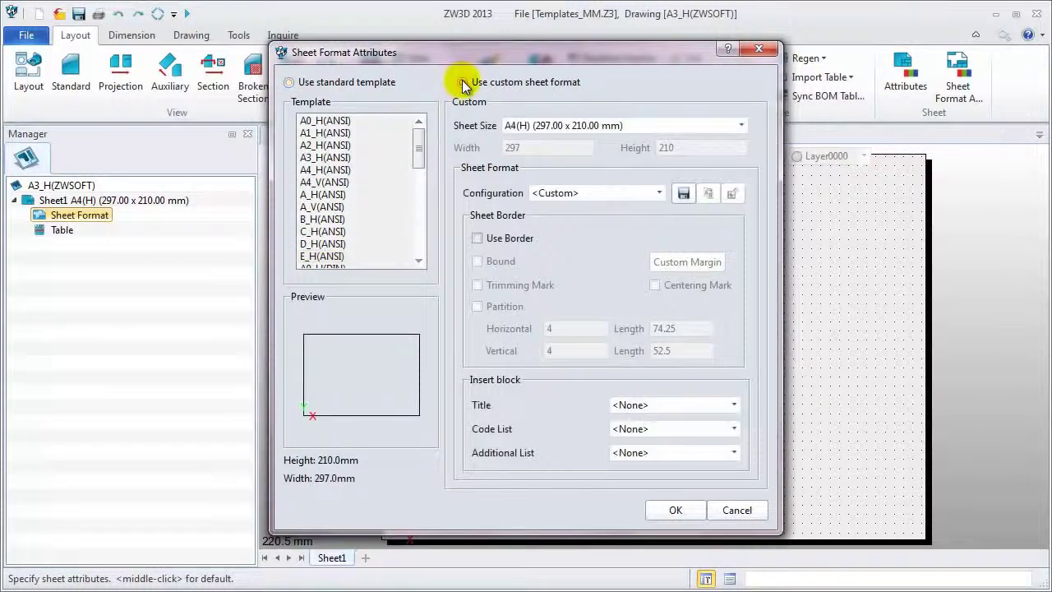
left_click(741, 127)
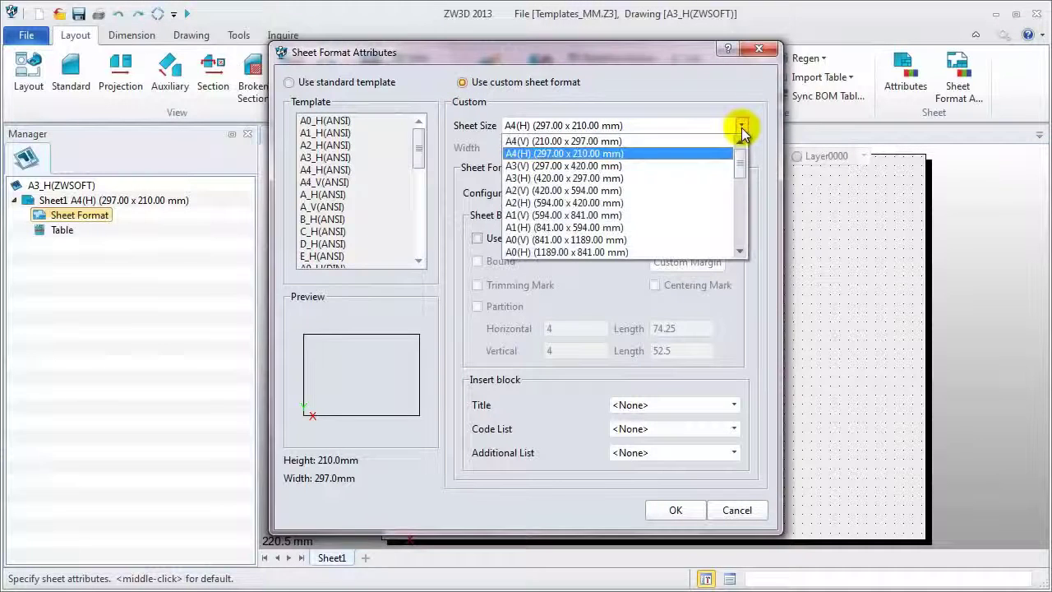
left_click(711, 178)
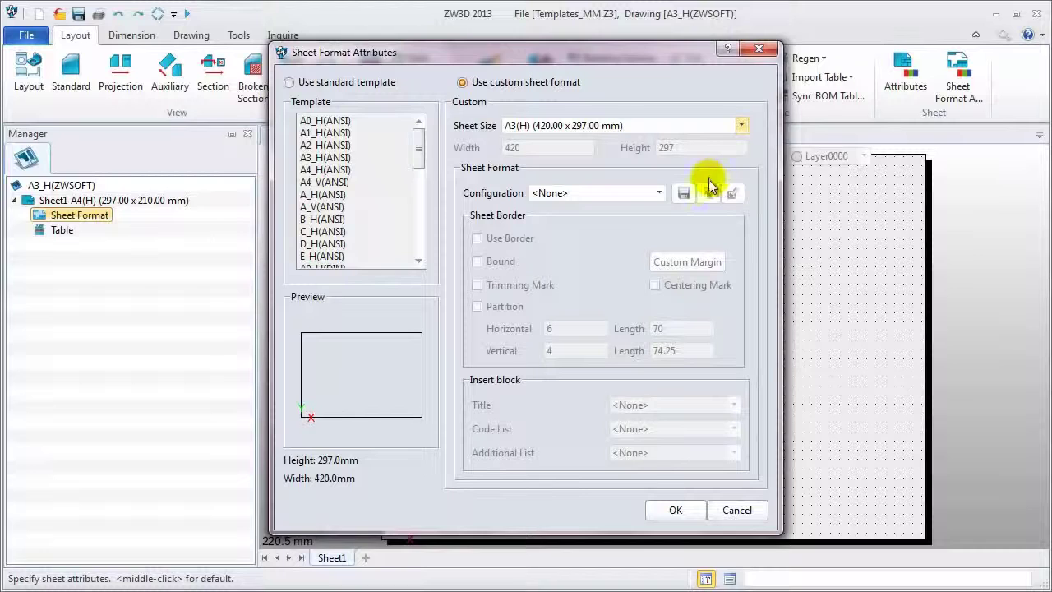
left_click(659, 194)
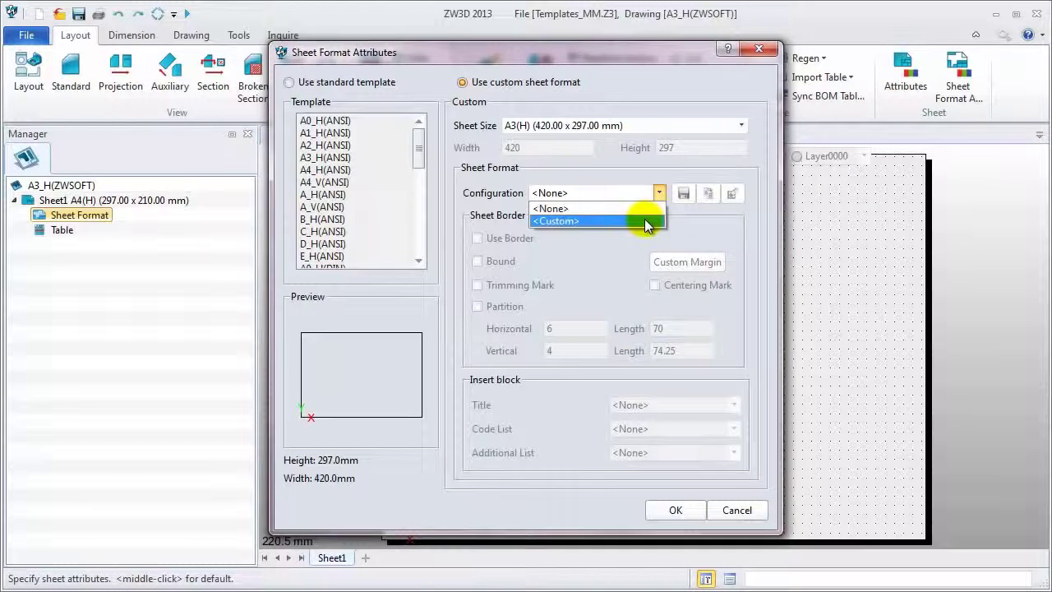
left_click(646, 221)
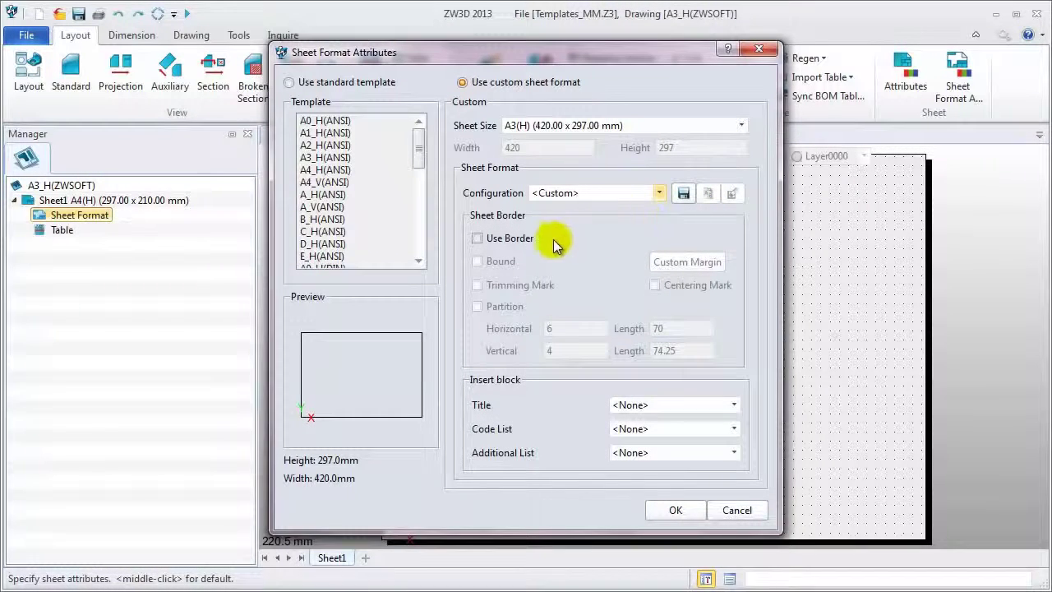
- Enable the sheet border with the bound, trimming mark, partition and centering mark options
left_click(528, 240)
left_click(480, 261)
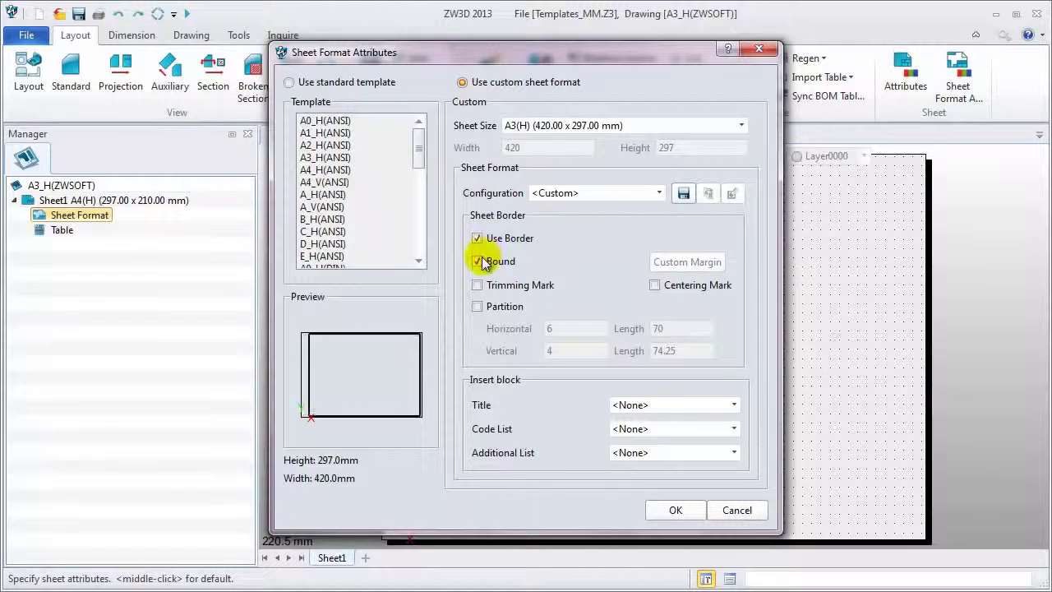
left_click(477, 306)
left_click(655, 285)
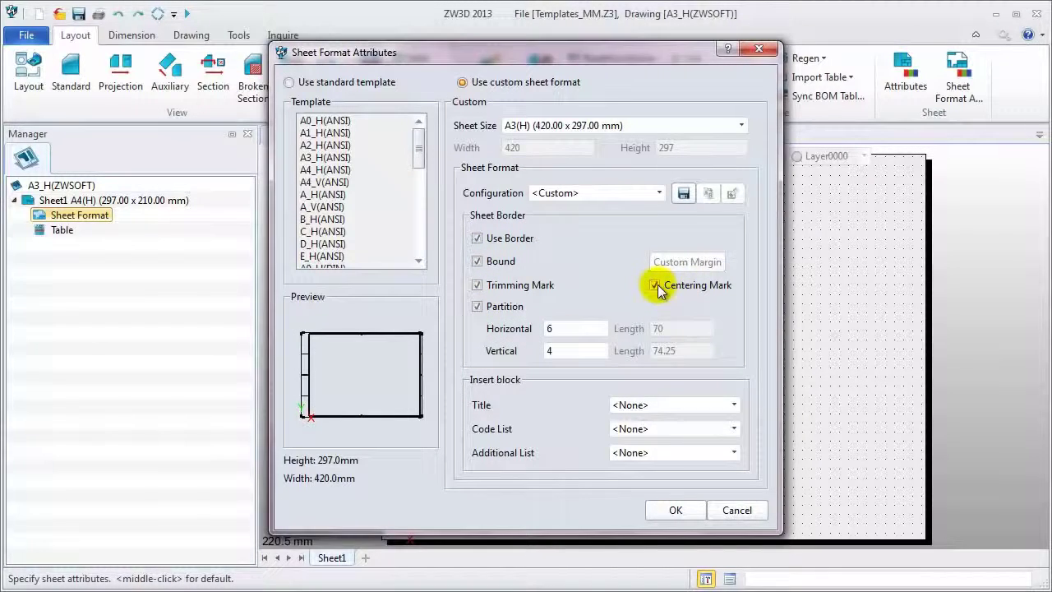
- Insert Title block(ANSI_mm) as the title and apply the sheet format
left_click(677, 405)
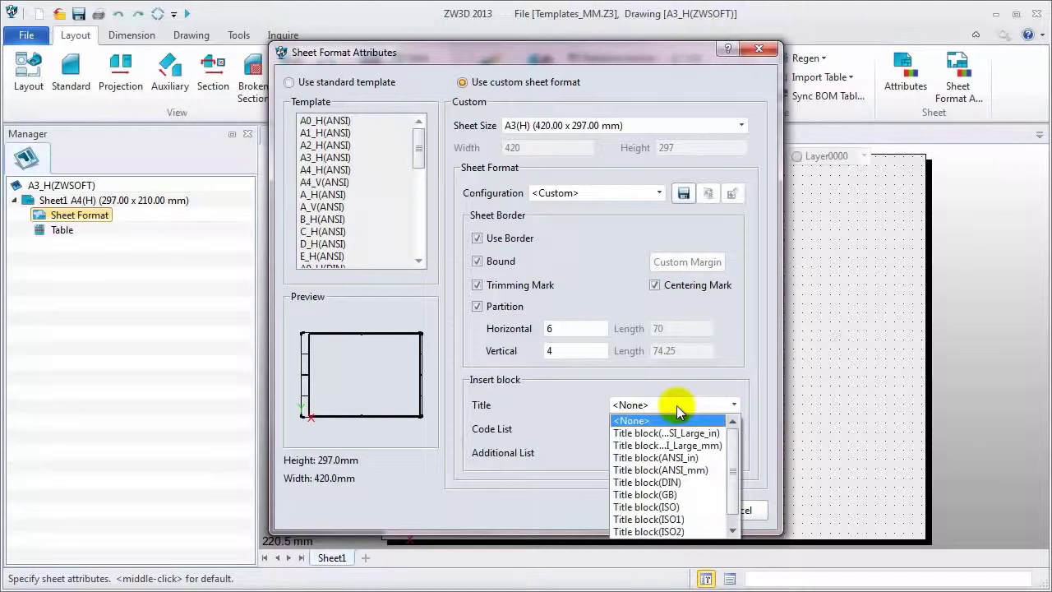
left_click(687, 470)
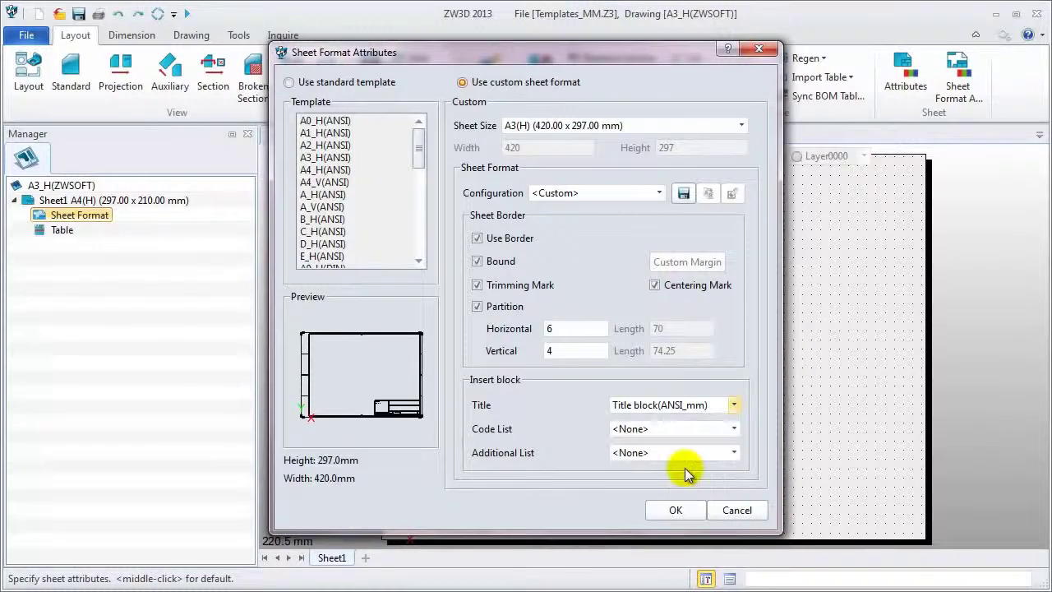
left_click(674, 509)
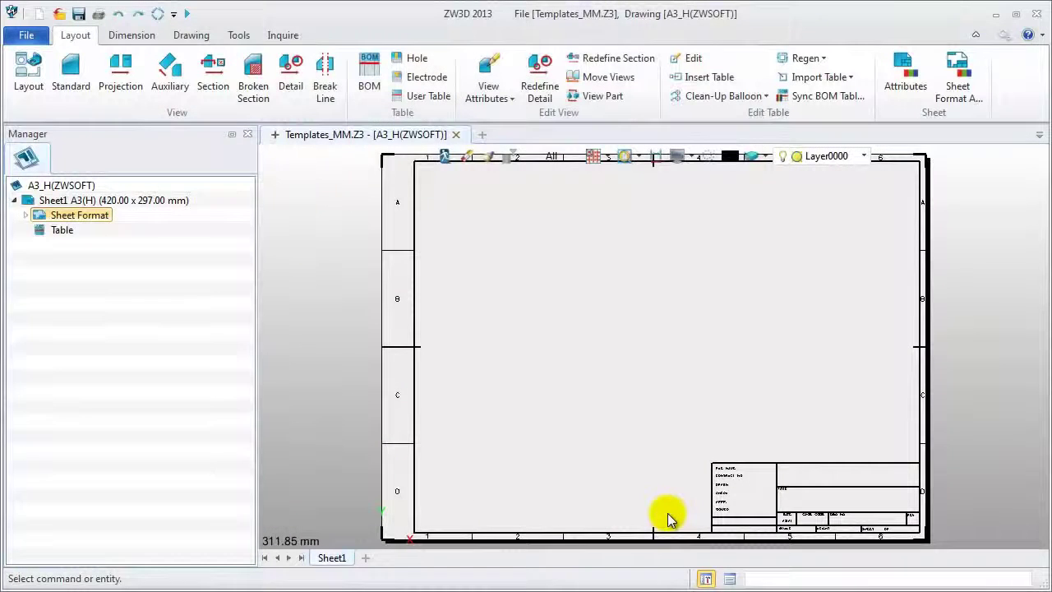
- Open the sheet format's title block for editing
scroll(926, 539, "up", 5)
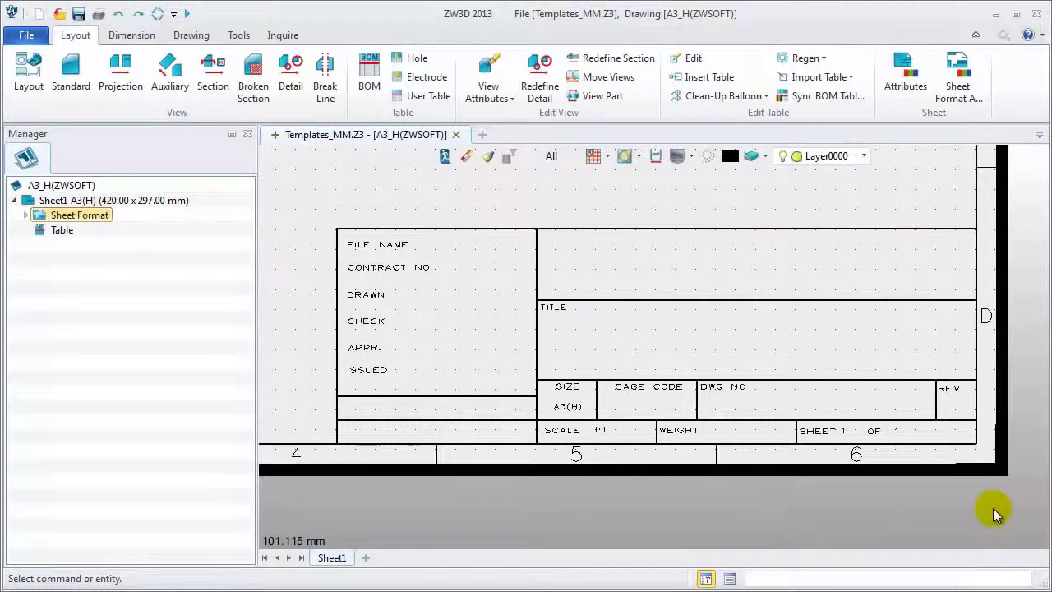
key("ctrl+f")
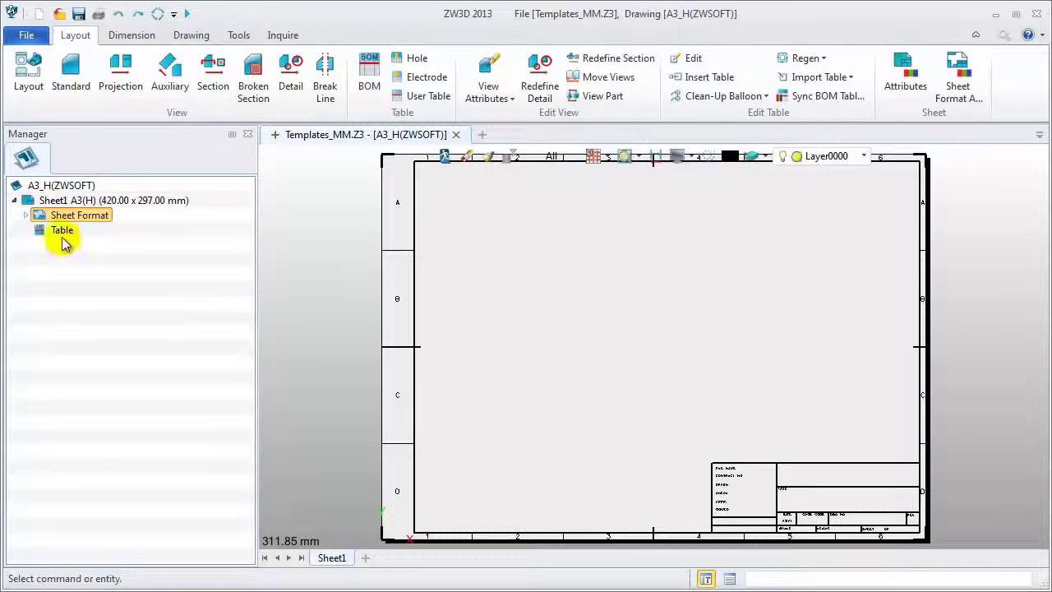
left_click(25, 216)
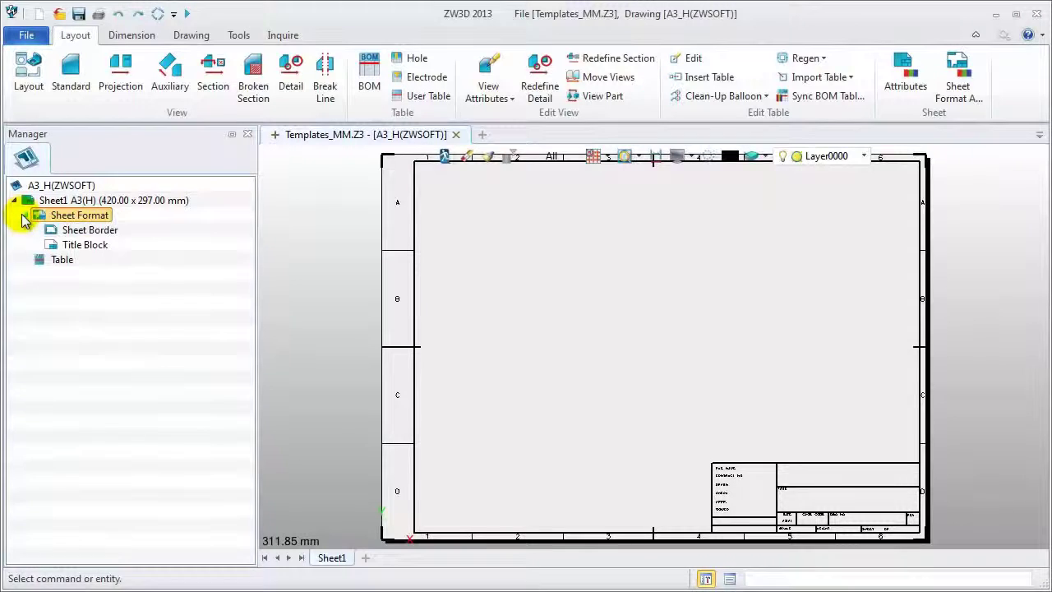
right_click(94, 251)
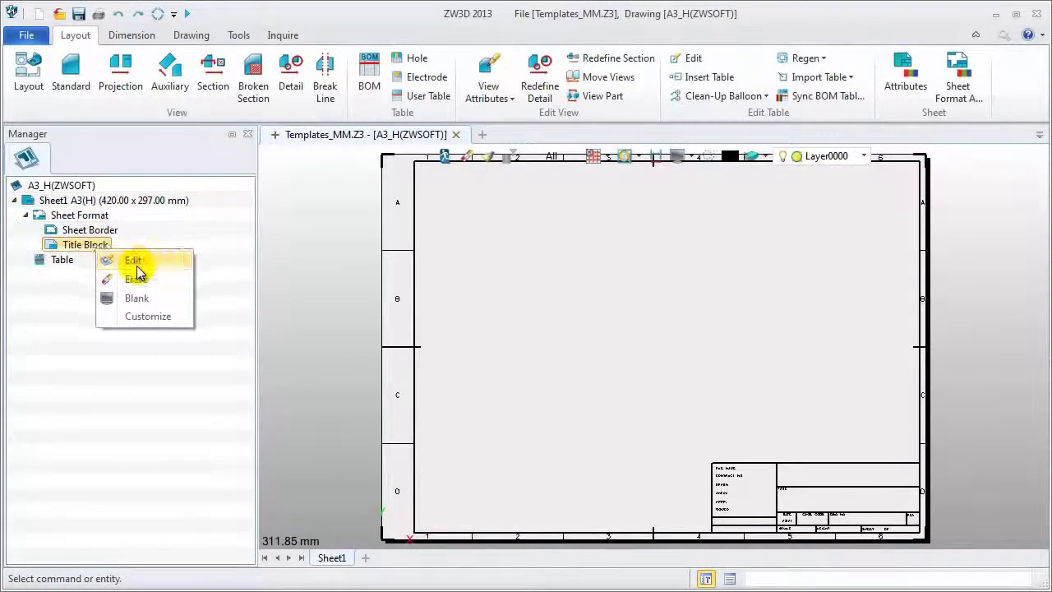
left_click(135, 261)
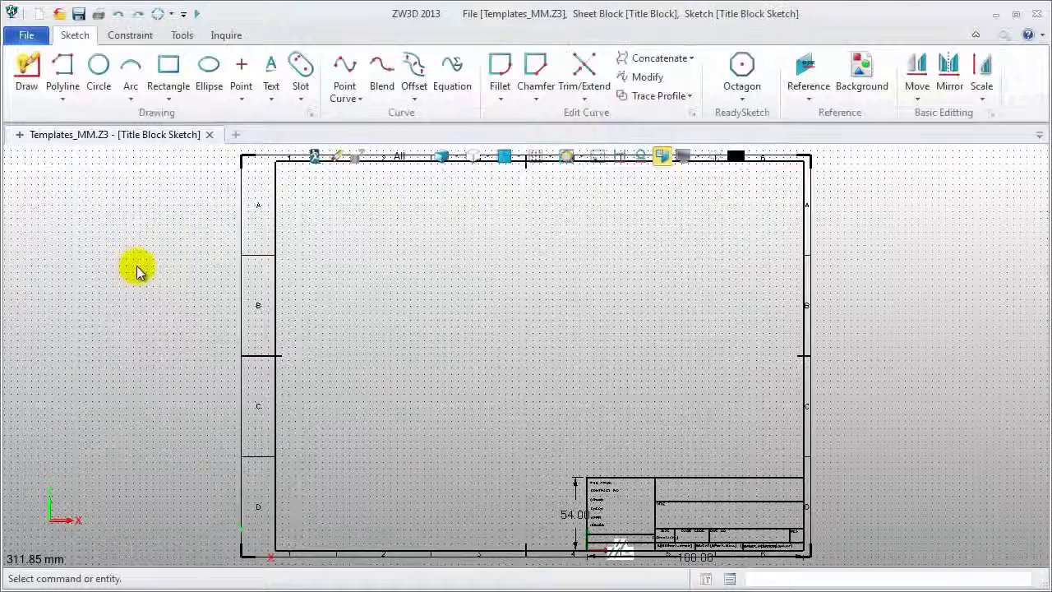
scroll(740, 460, "up", 5)
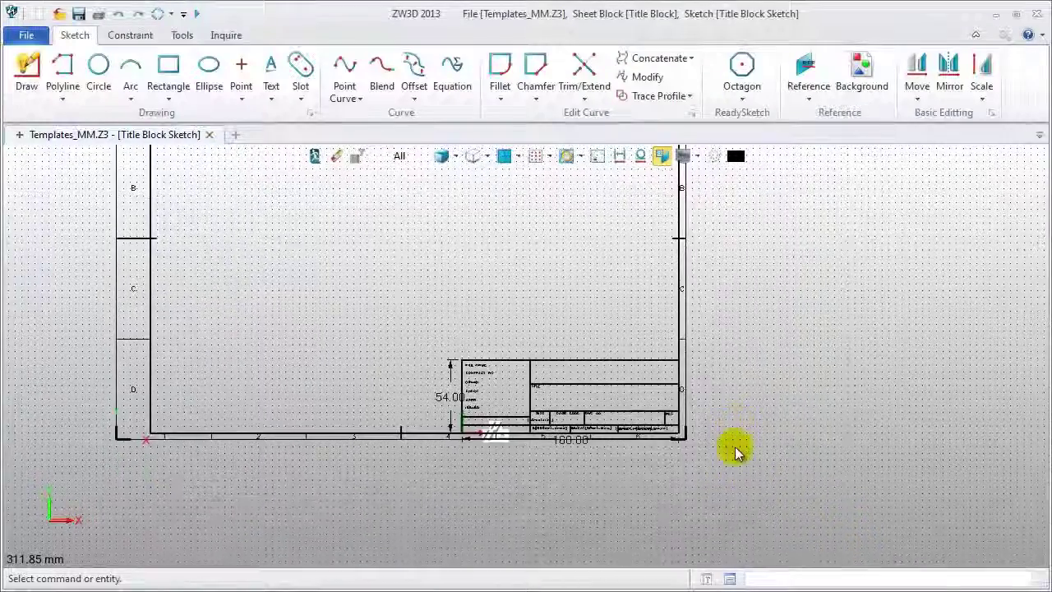
scroll(625, 459, "up", 1)
middle_click_drag(492, 466, 560, 485)
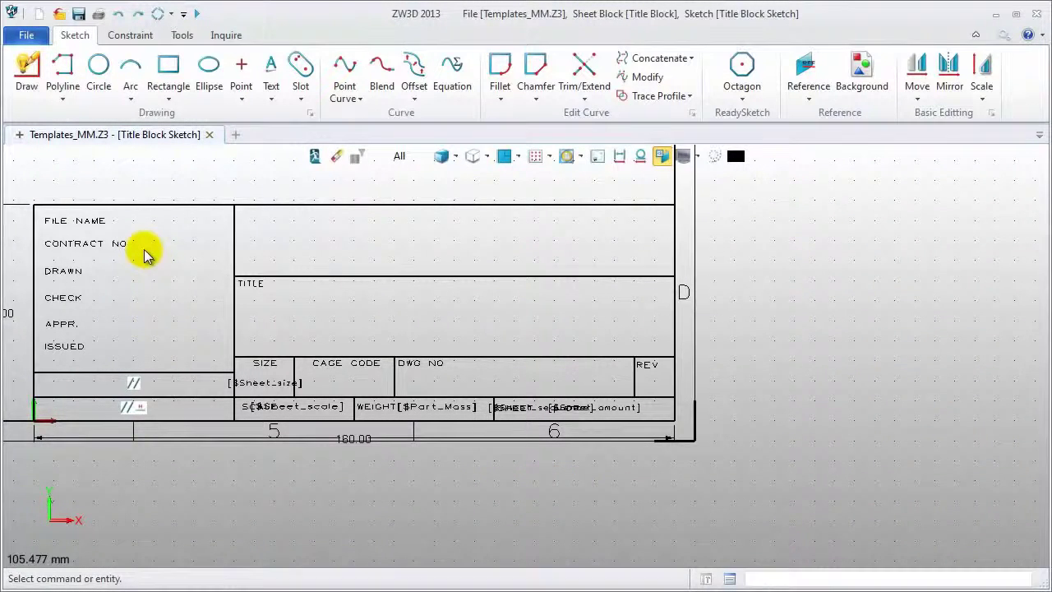
- Add a text with the part_name variable, [$part_name], in the DWG NO cell of the title block
left_click(270, 70)
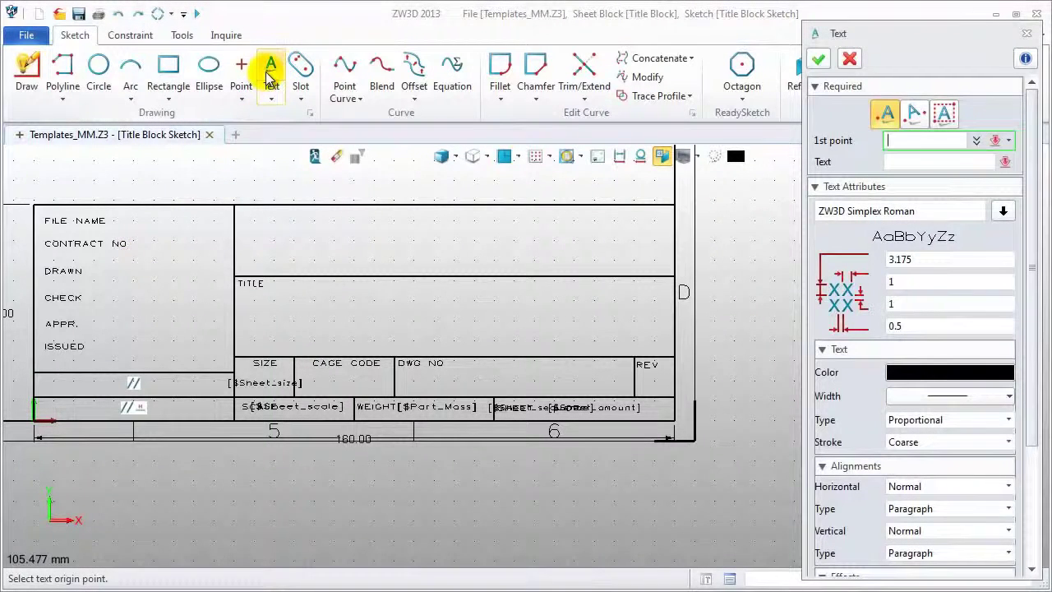
left_click(443, 395)
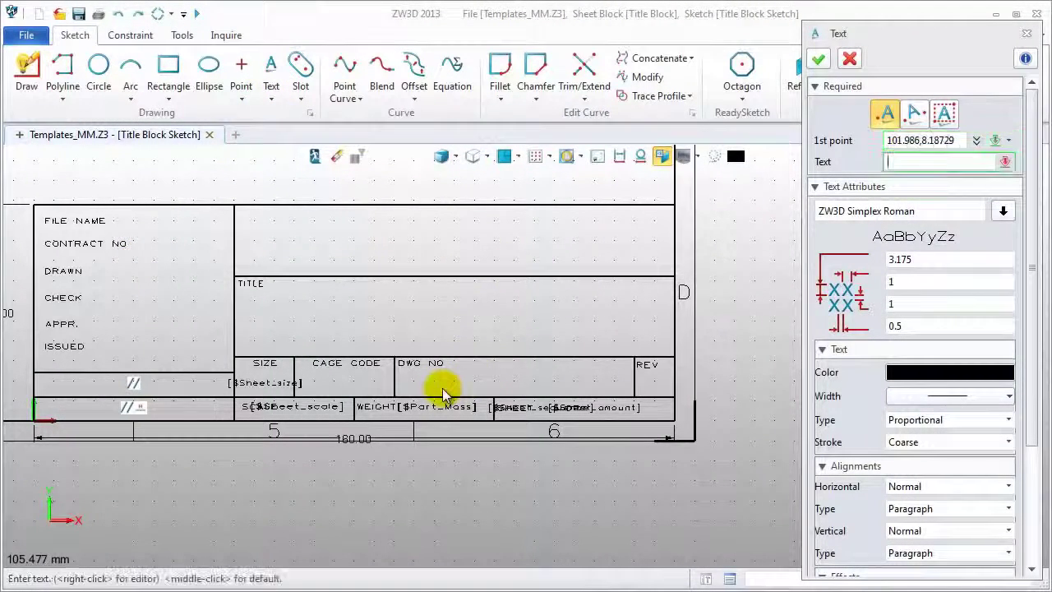
left_click(988, 170)
left_click(1005, 164)
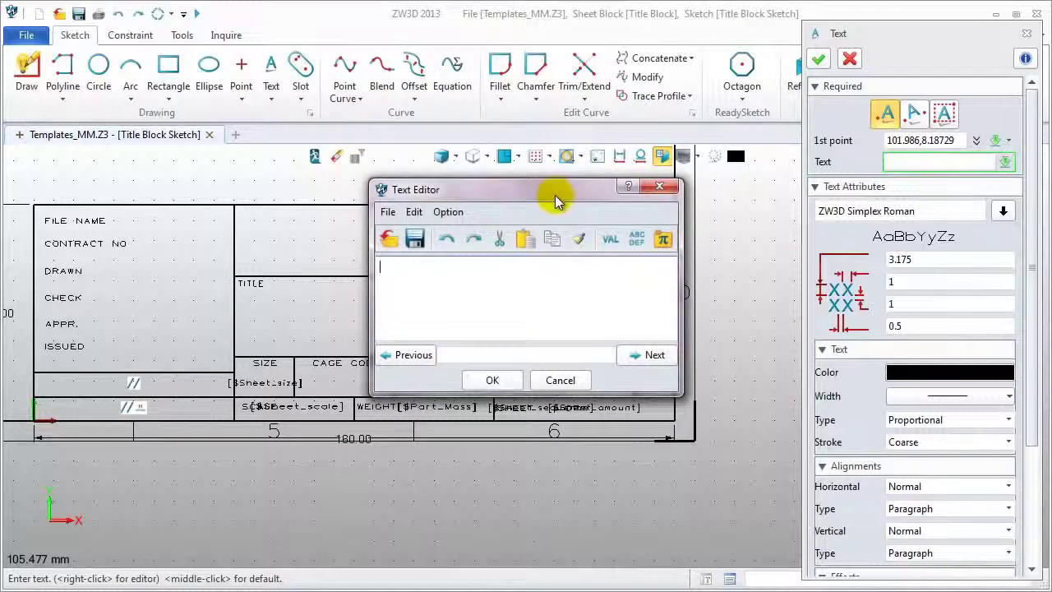
left_click_drag(554, 191, 527, 70)
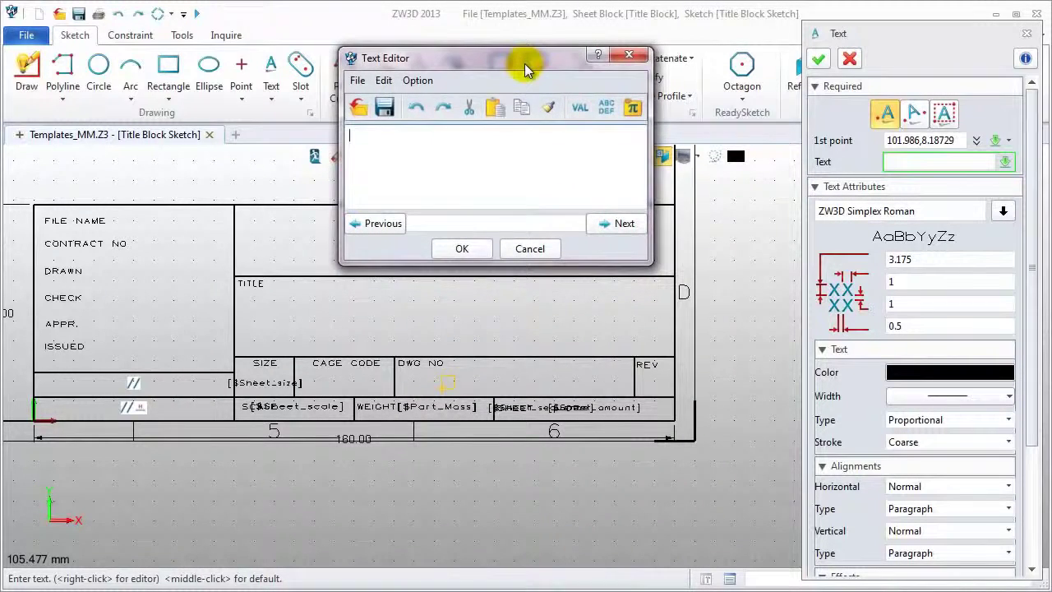
left_click(415, 80)
left_click(440, 140)
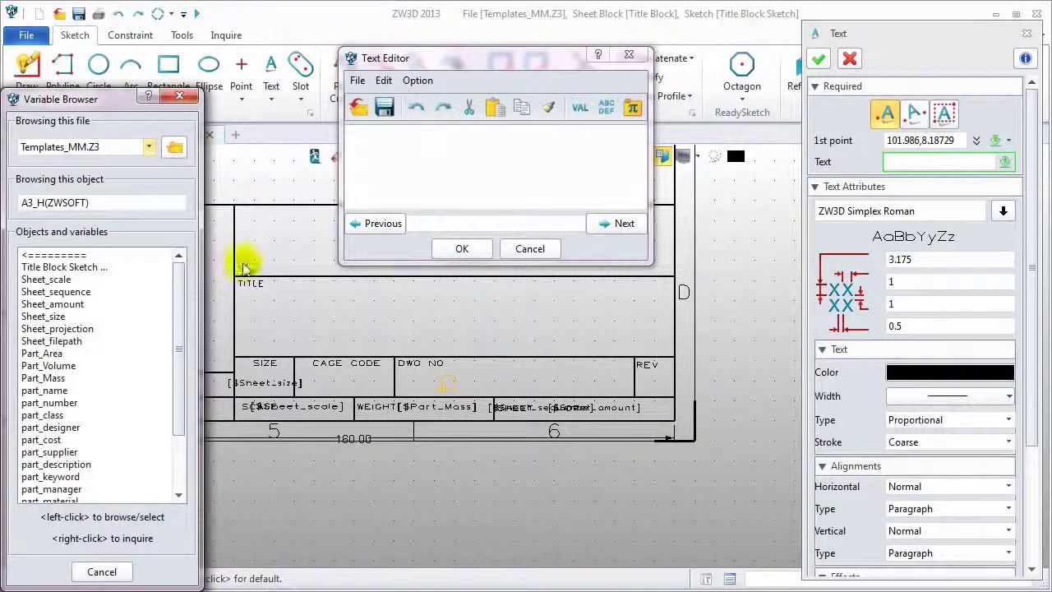
left_click(45, 391)
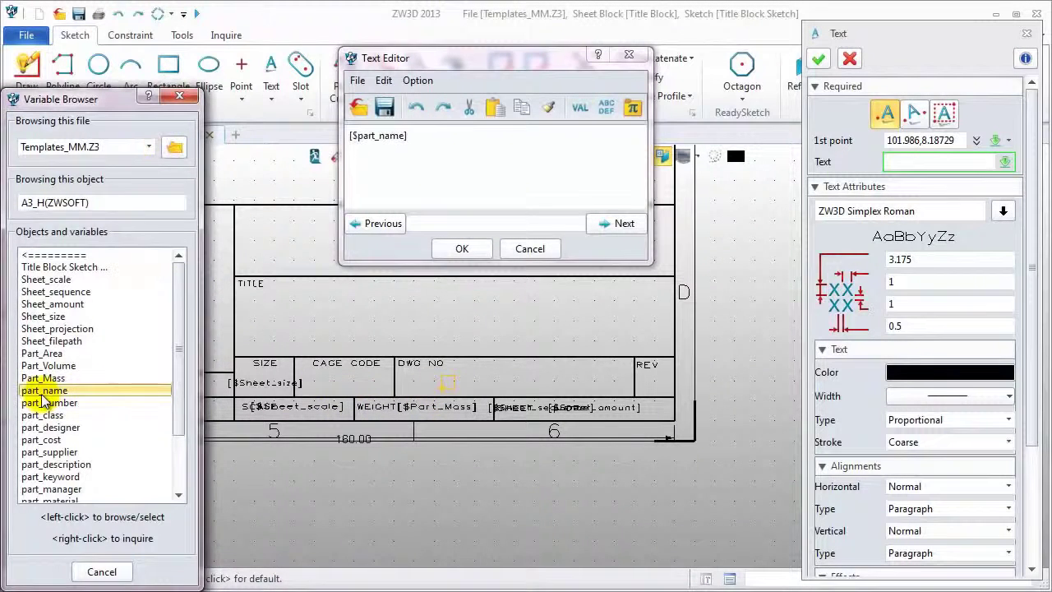
left_click(460, 248)
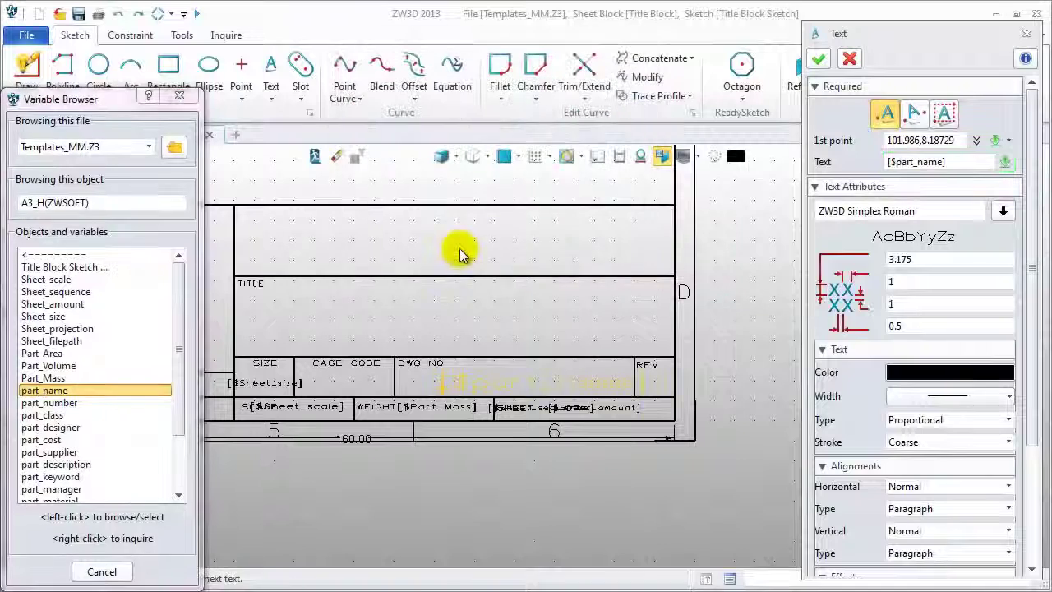
middle_click(511, 316)
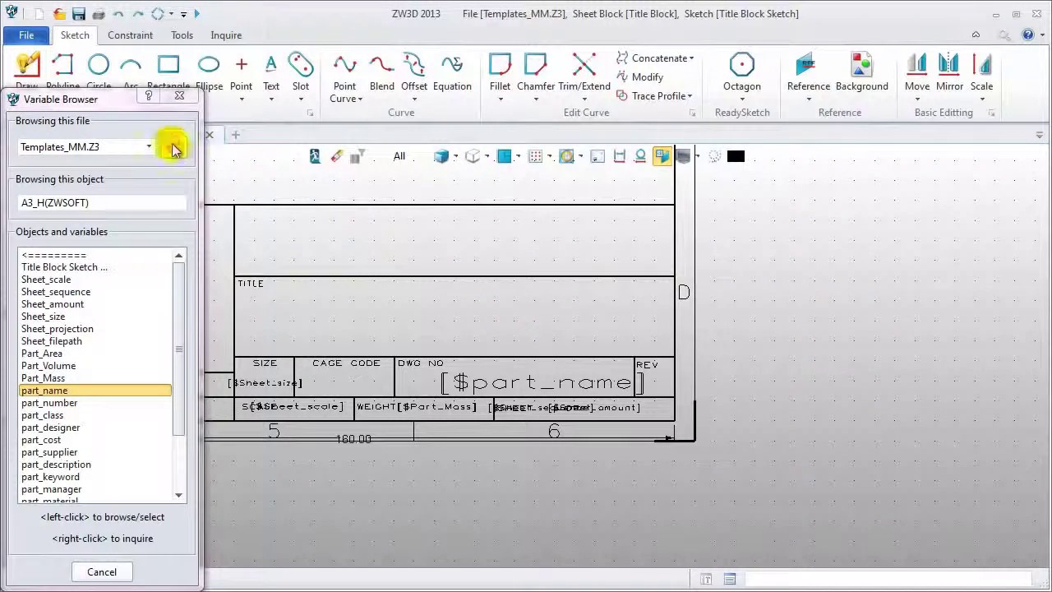
- Add a text with the part_designer variable, [$part_designer], beside the DRAWN label, keeping the Variable Browser clear of the title block
left_click_drag(115, 105, 652, 81)
left_click(271, 70)
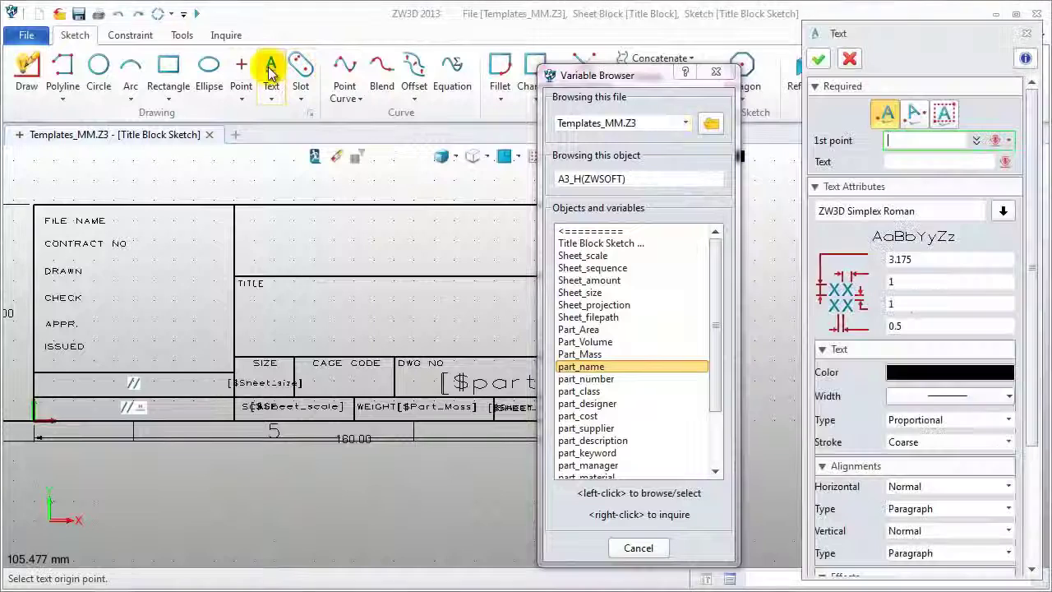
left_click(98, 277)
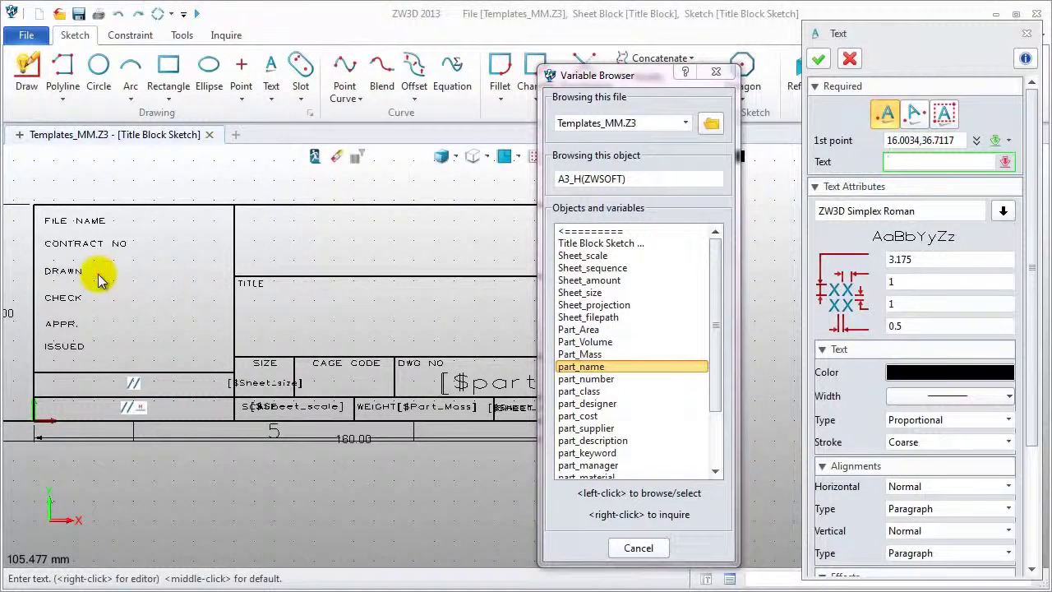
left_click(623, 403)
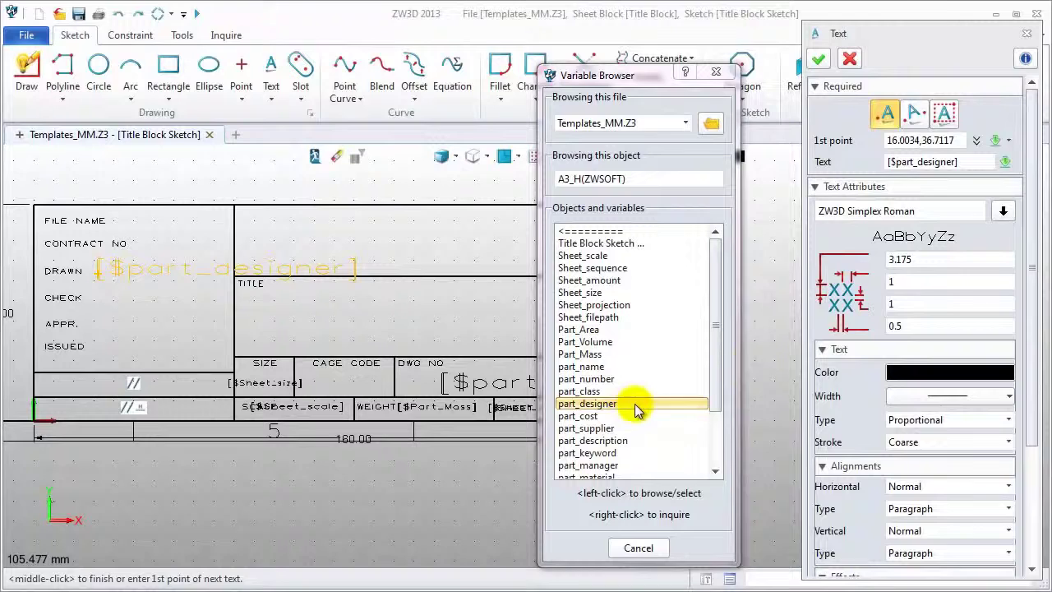
middle_click(768, 298)
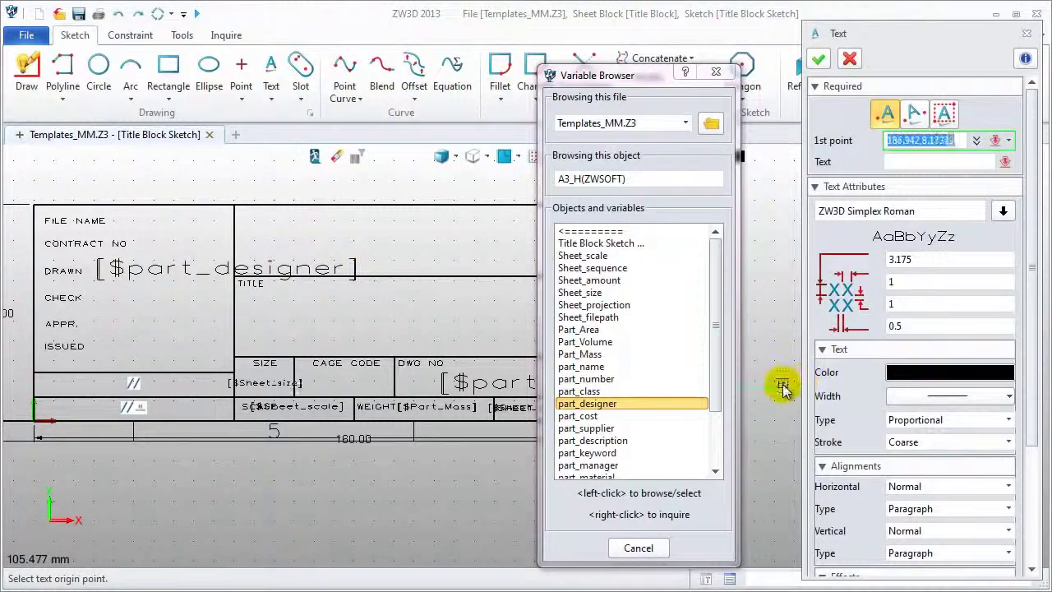
- Add a text with the part_manager variable, [$part_manager], beside the CHECK label
left_click(98, 301)
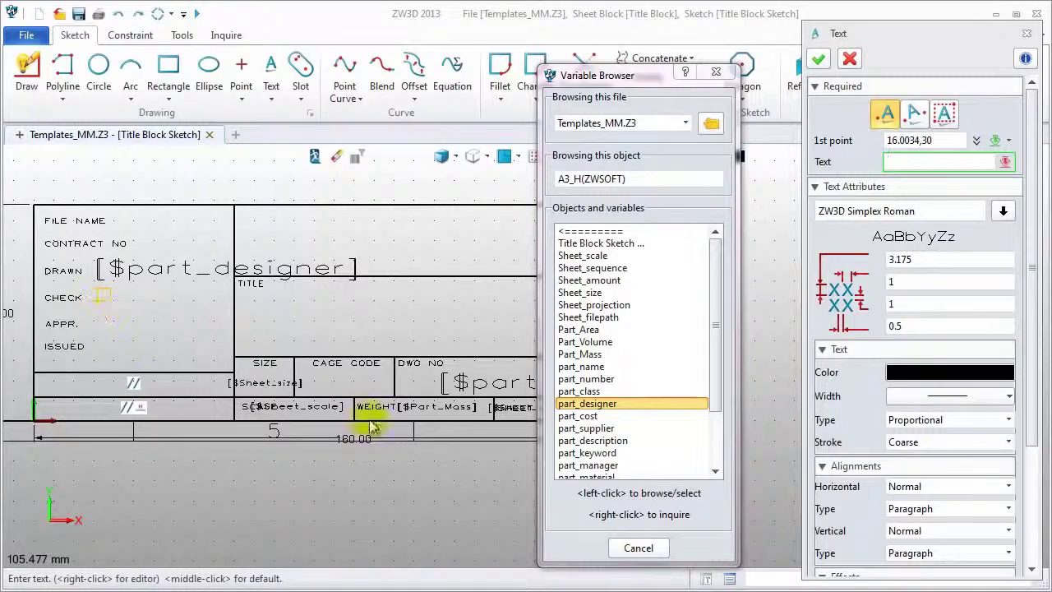
left_click(583, 465)
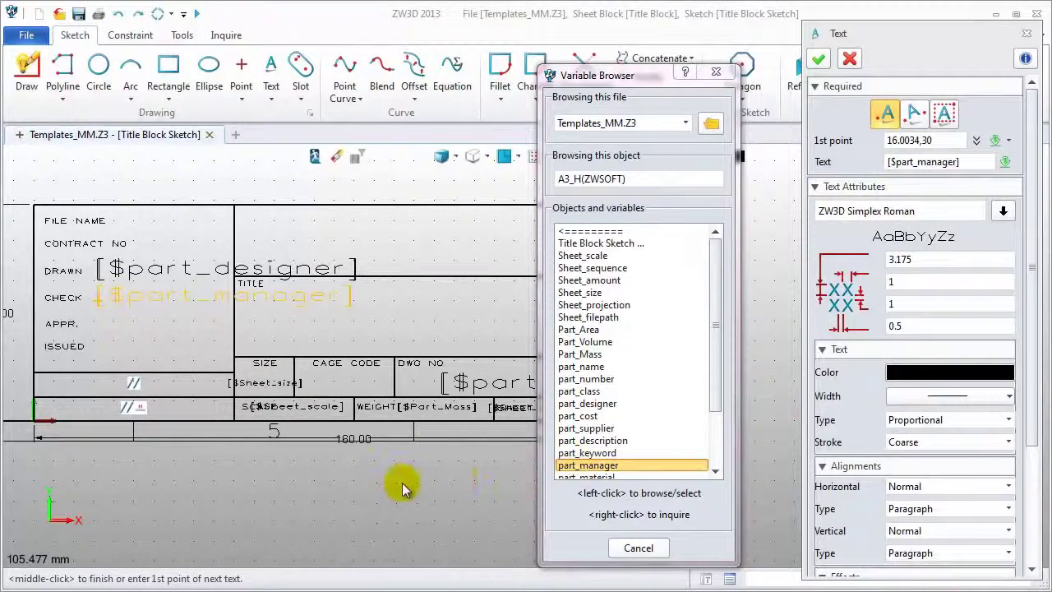
middle_click(402, 482)
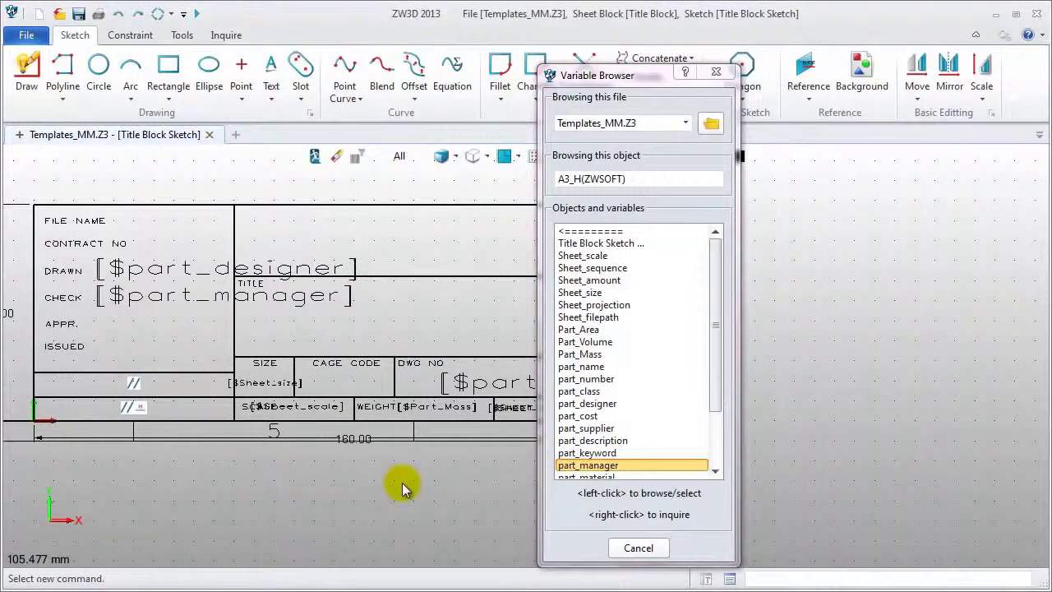
- Add the text "Material: [$part_material]" in the title block's lower-left cell using the part_material variable, and close the Variable Browser
middle_click(401, 488)
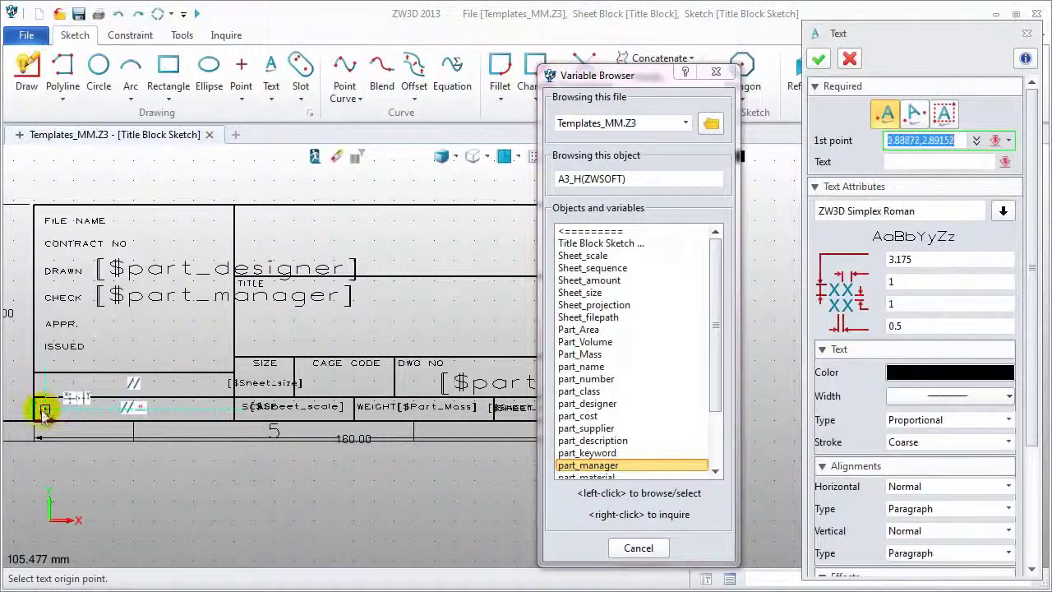
scroll(41, 410, "up", 1)
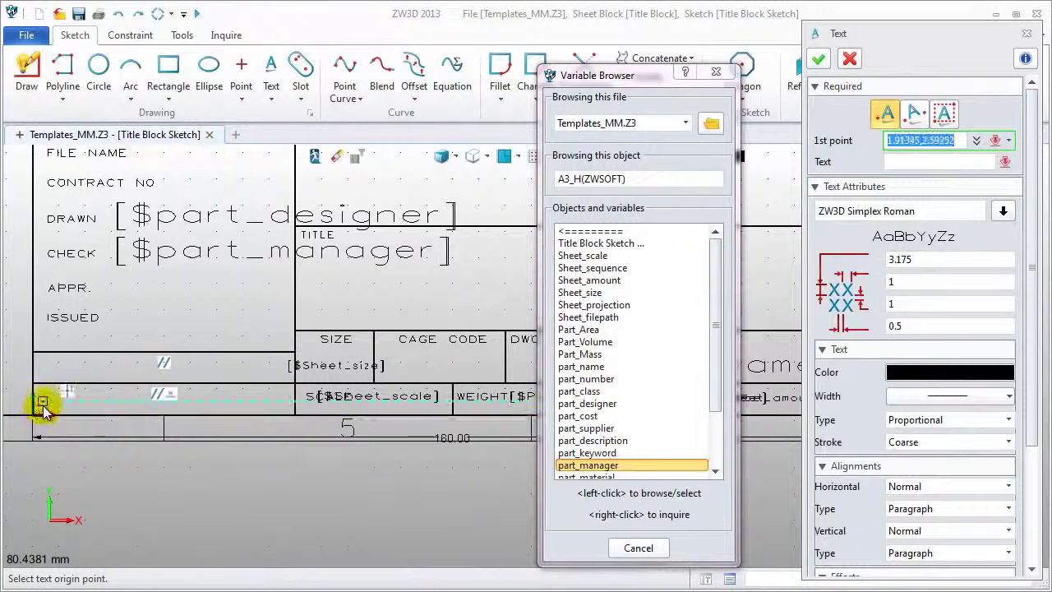
left_click(44, 411)
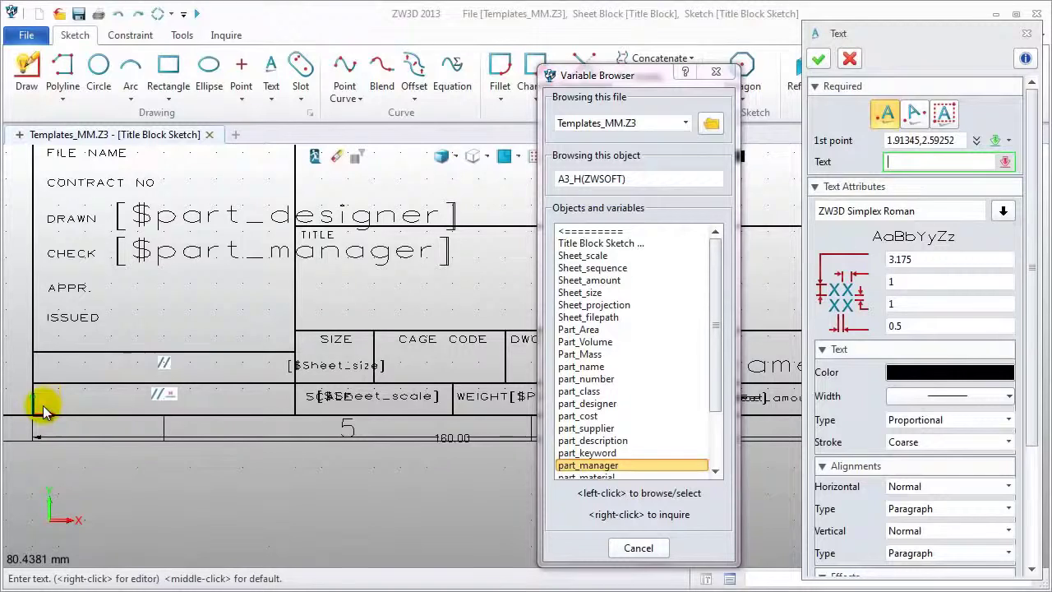
right_click(977, 162)
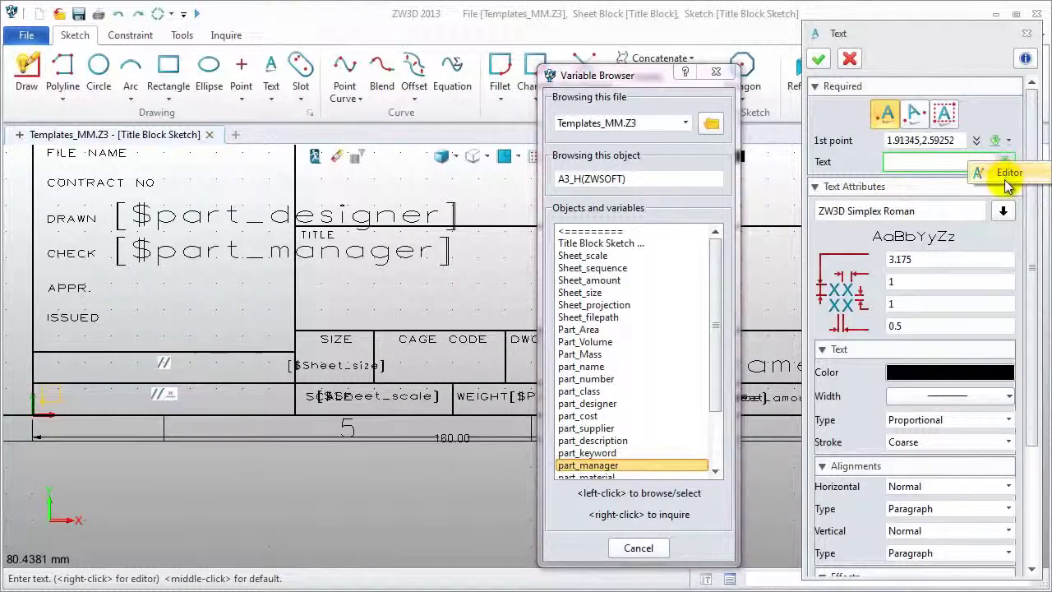
left_click(1007, 174)
mouse_move(509, 189)
left_mouse_down()
mouse_move(306, 174)
mouse_move(277, 157)
left_mouse_up()
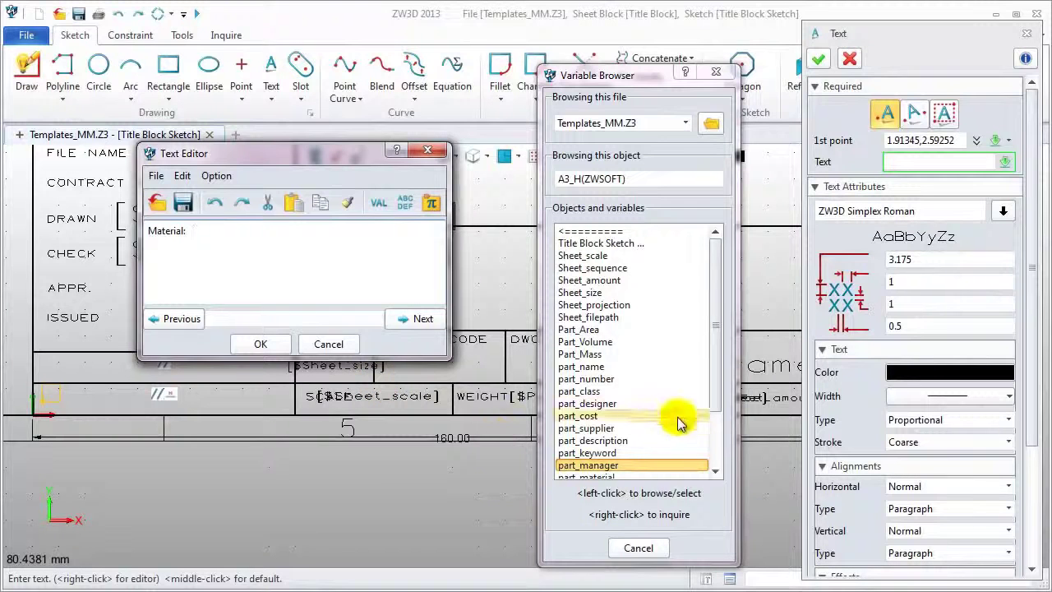
left_click(714, 387)
scroll(715, 388, "down", 3)
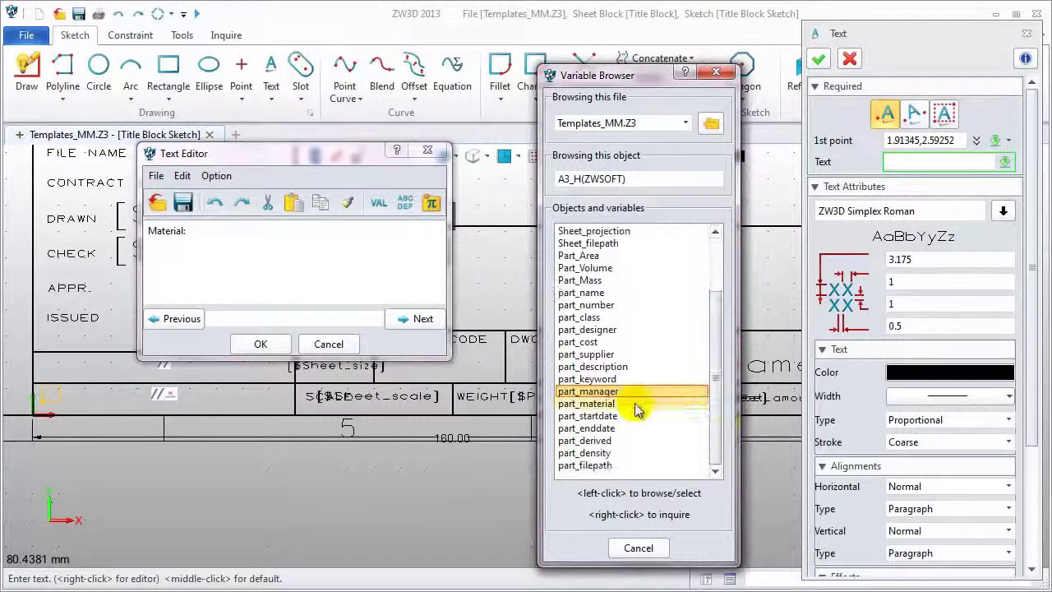
left_click(633, 405)
left_click(259, 344)
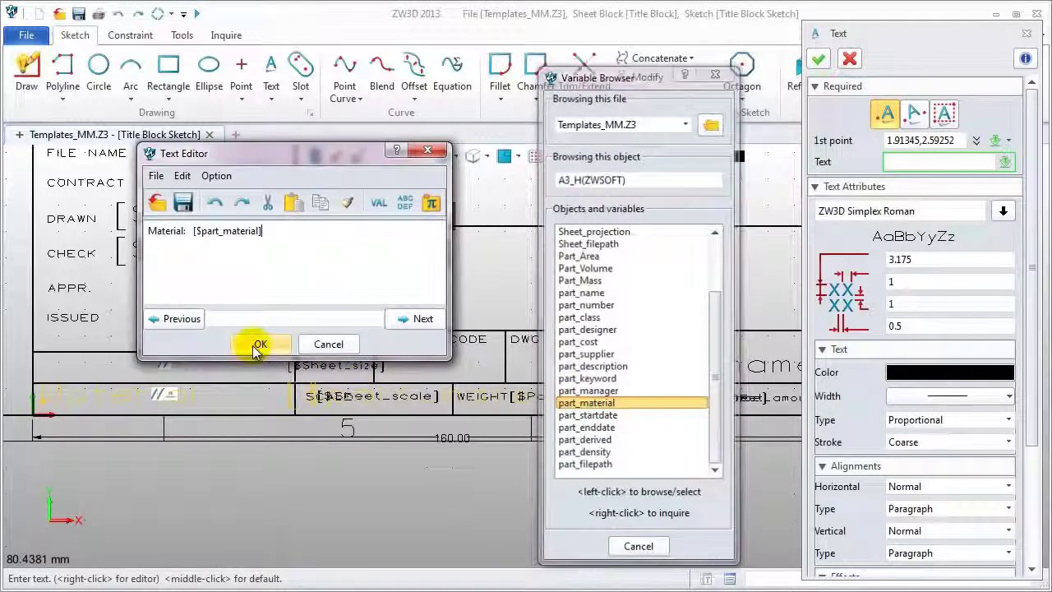
middle_click(781, 506)
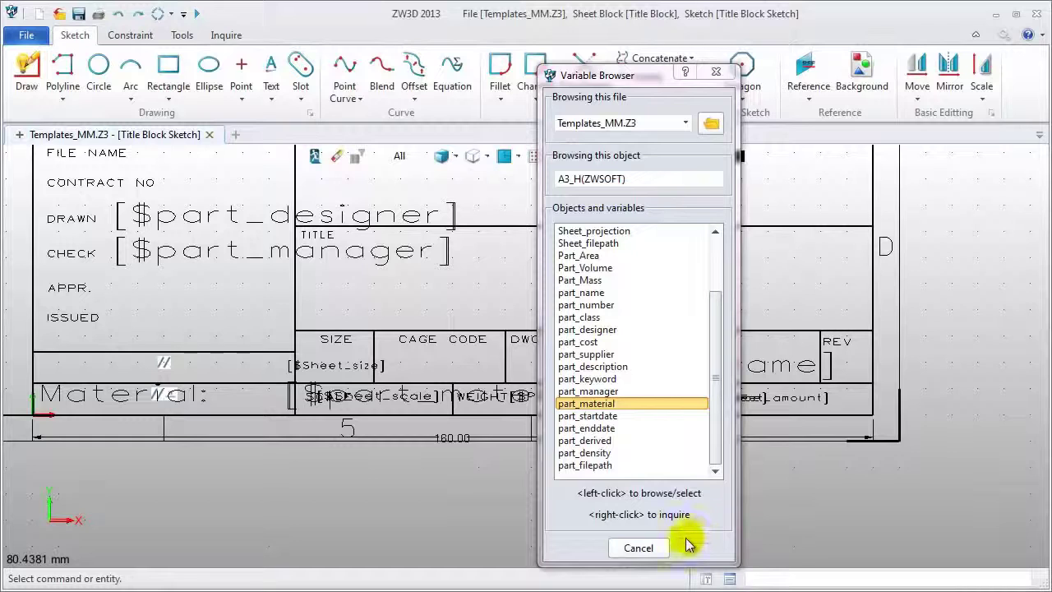
left_click(716, 73)
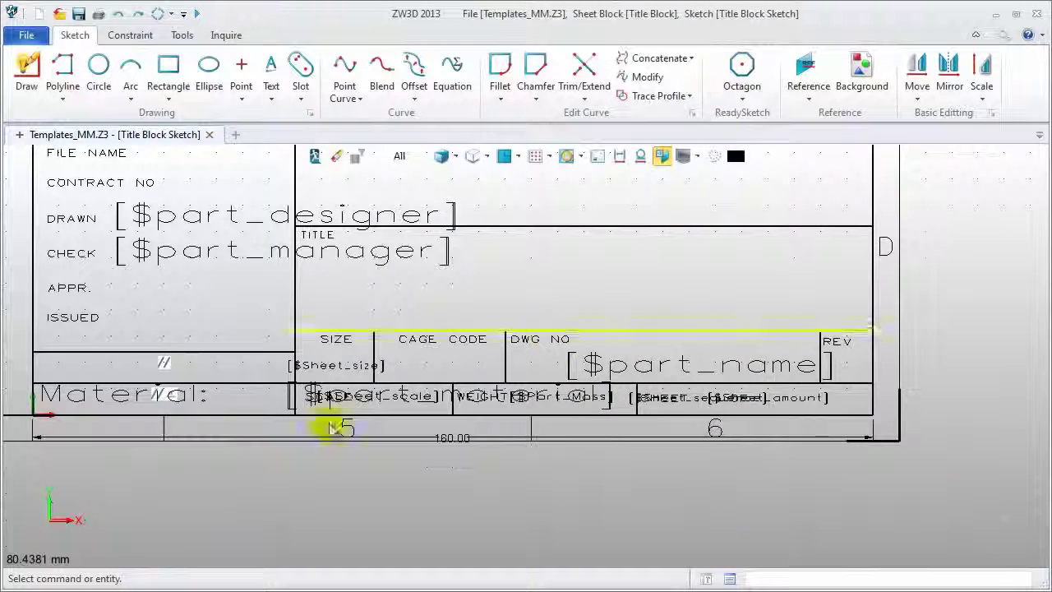
- Match the text attributes of the material, part_manager and part_designer texts to the ISSUED label, with 1.27 text height
left_click(176, 394)
left_click(220, 255)
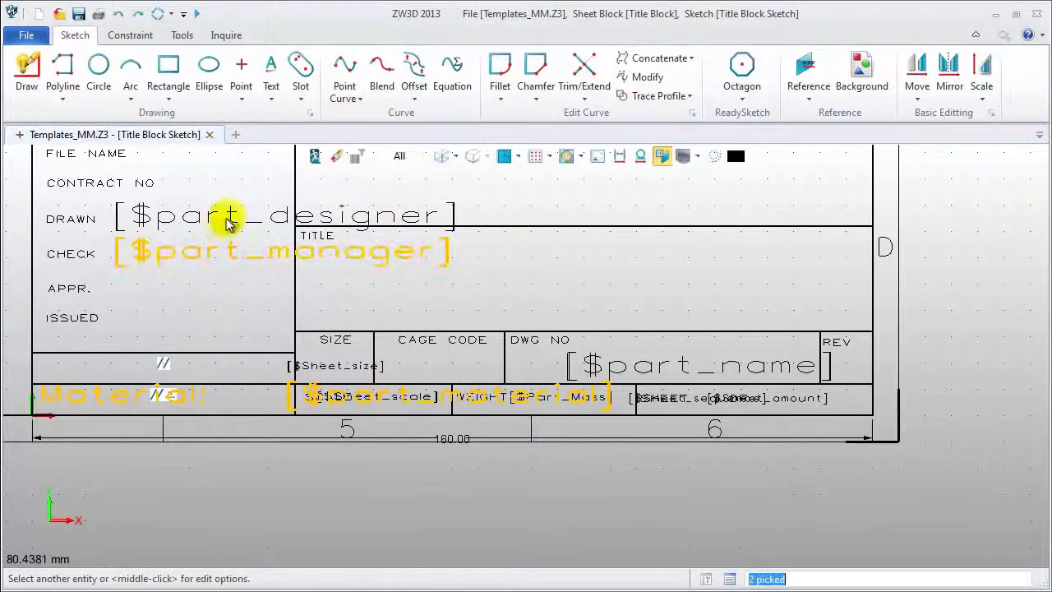
left_click(235, 212)
right_click(240, 219)
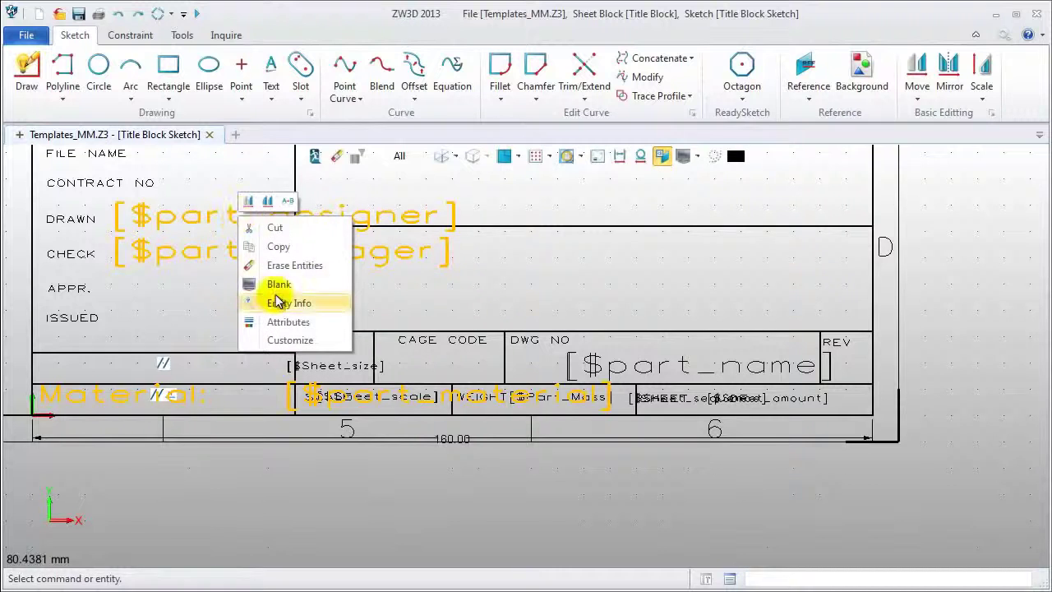
left_click(275, 321)
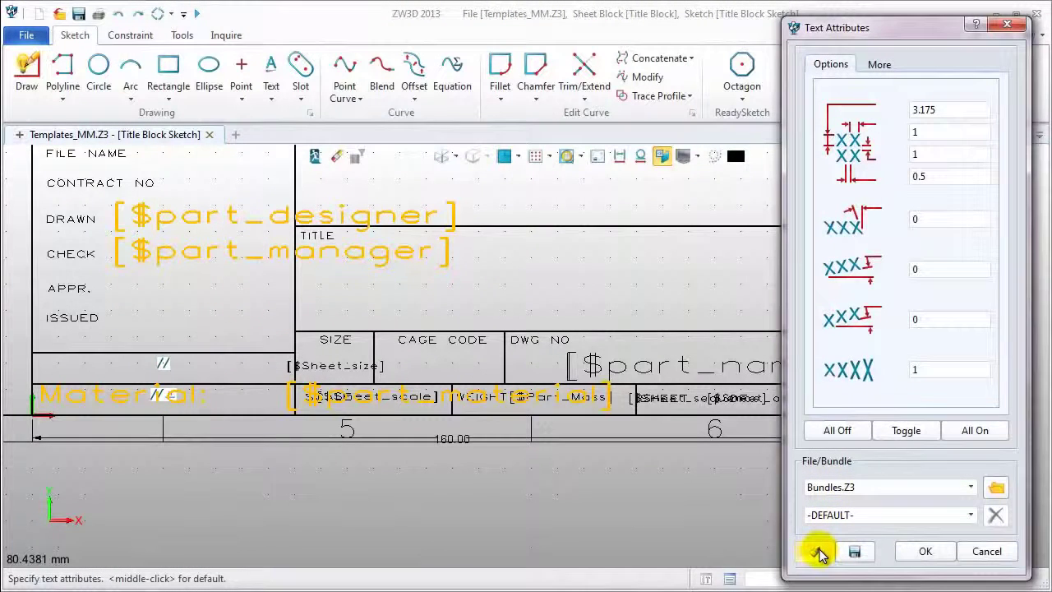
left_click(819, 553)
left_click(90, 316)
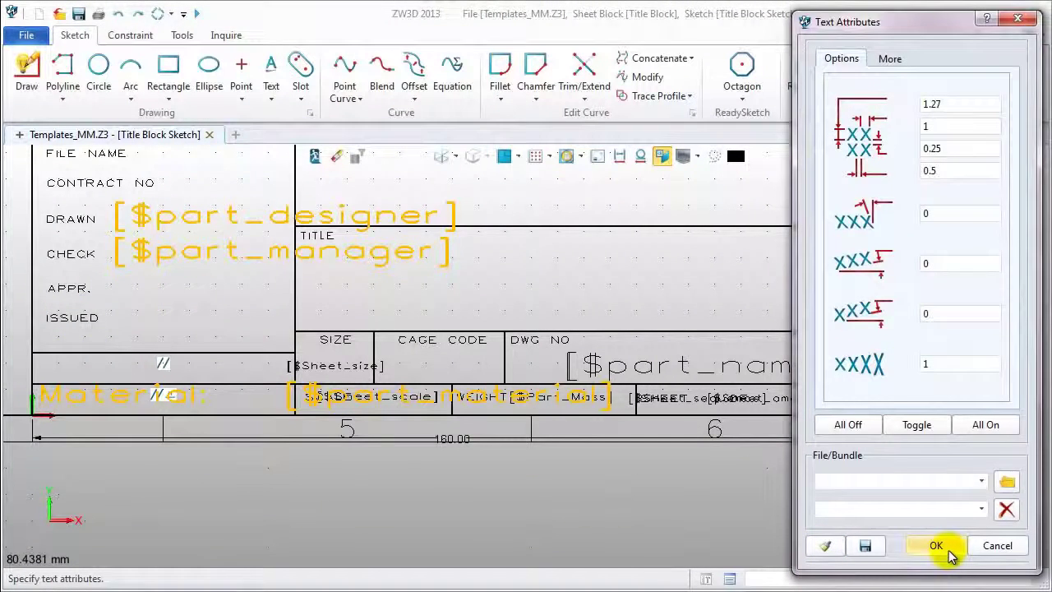
left_click(937, 546)
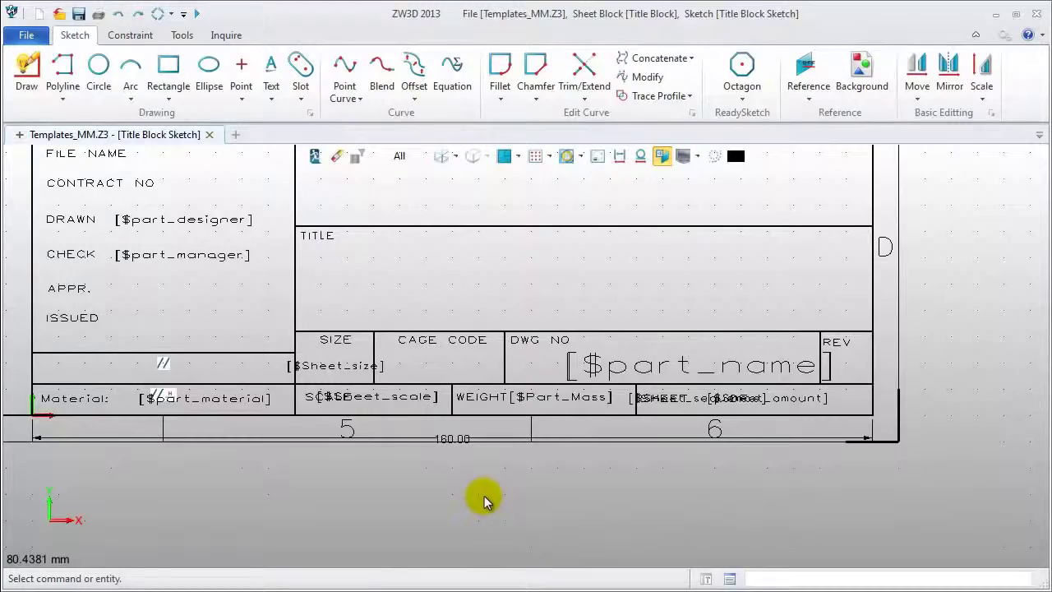
- Exit the title block sketch and leave the A3_H(ZWSOFT) drawing
key("ctrl+a")
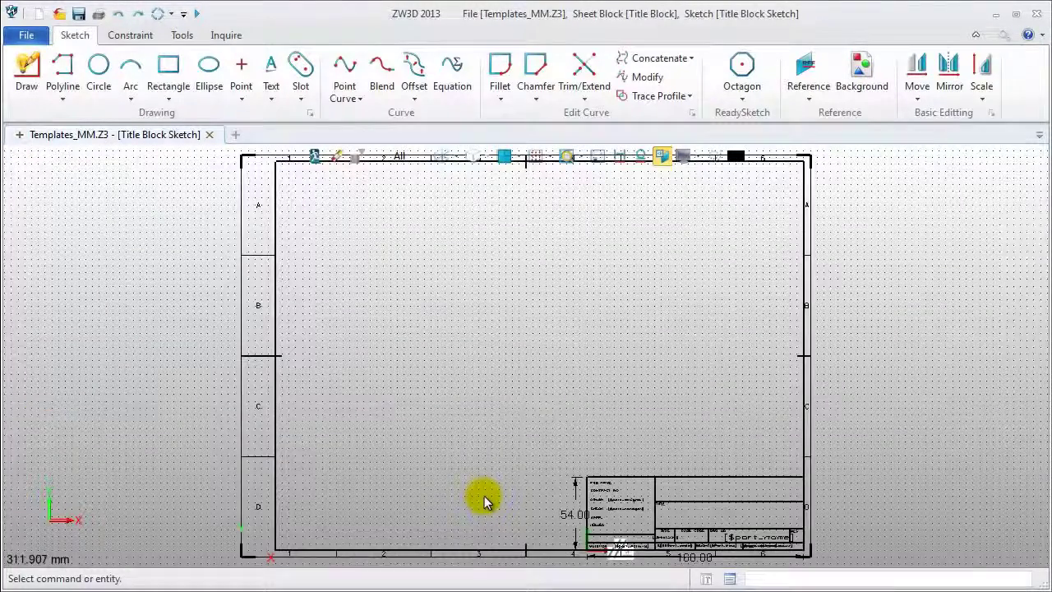
left_click(315, 156)
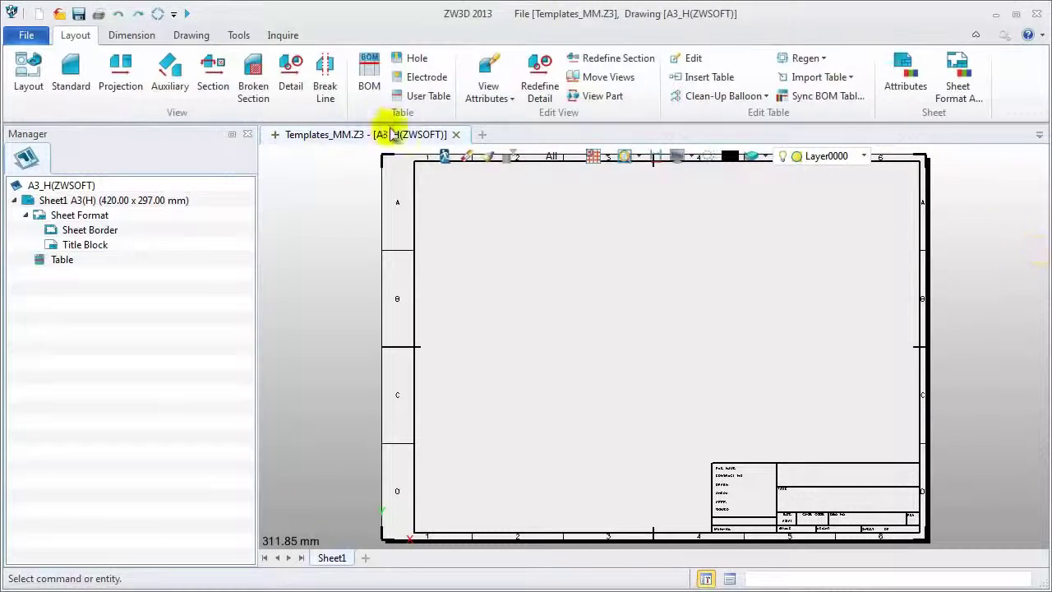
left_click(444, 156)
left_click_drag(244, 265, 238, 352)
left_click(35, 444)
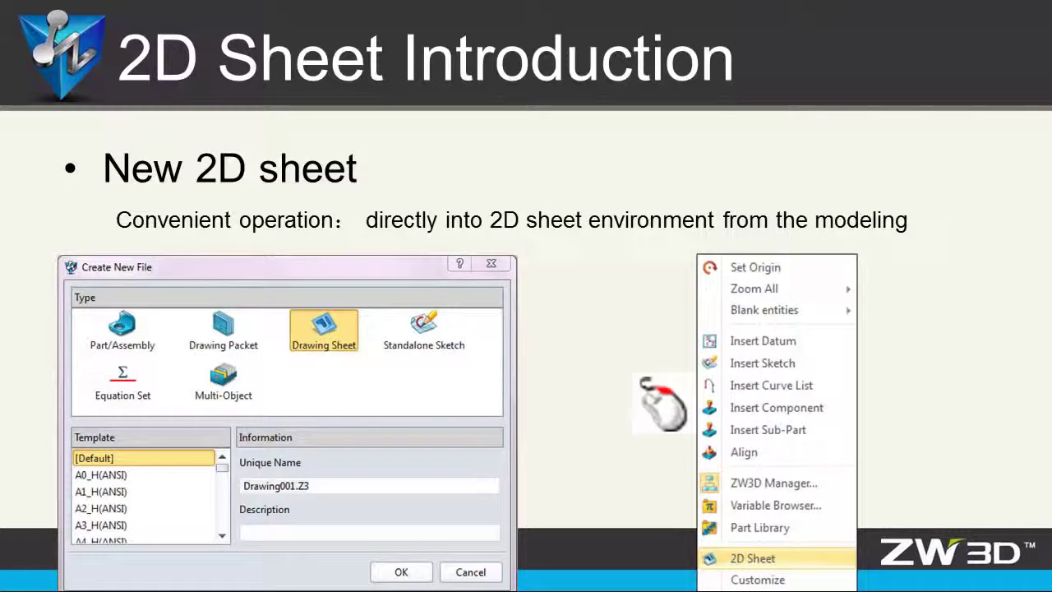
key("Right")
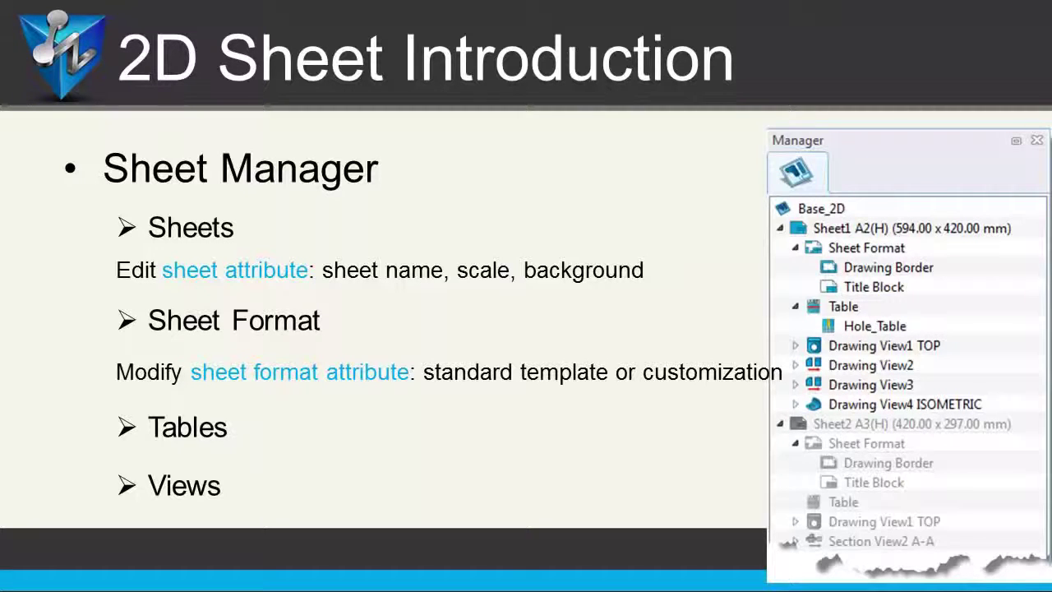
key("Right")
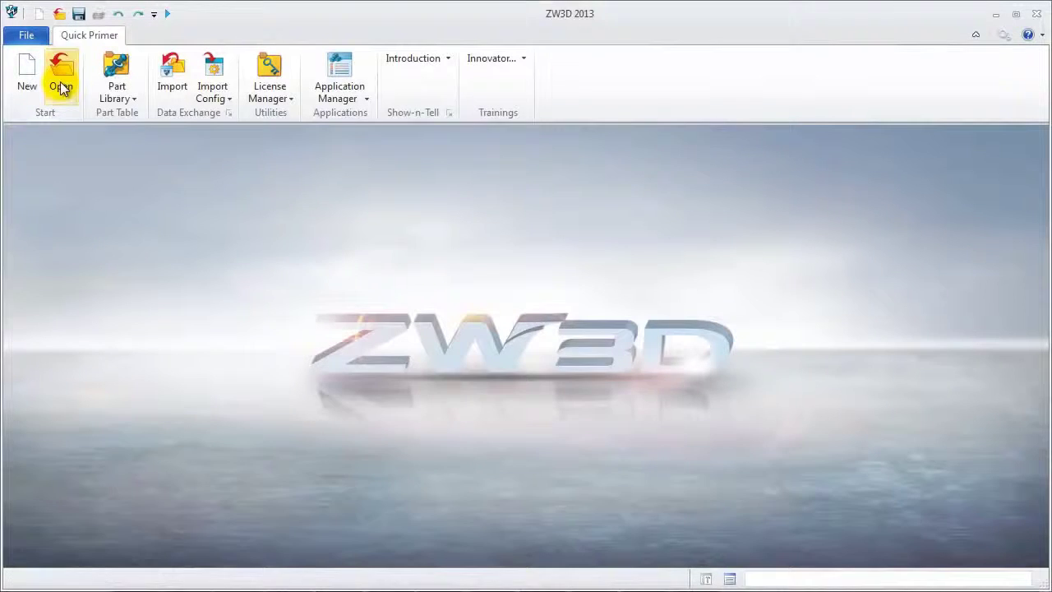
- Open the Big shaft file from the ZW3D Training folder
left_click(62, 82)
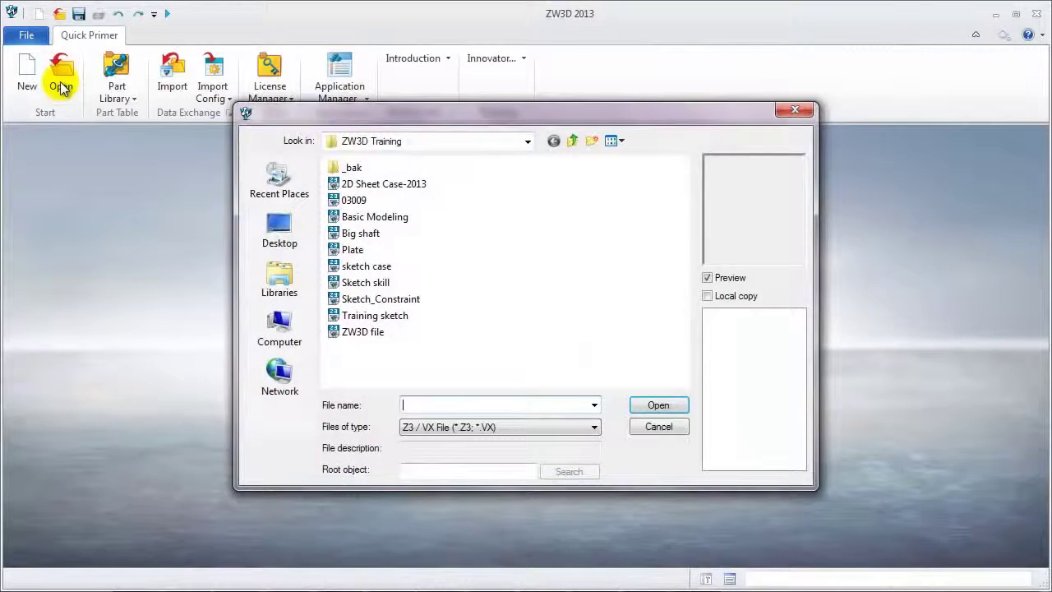
left_click(360, 234)
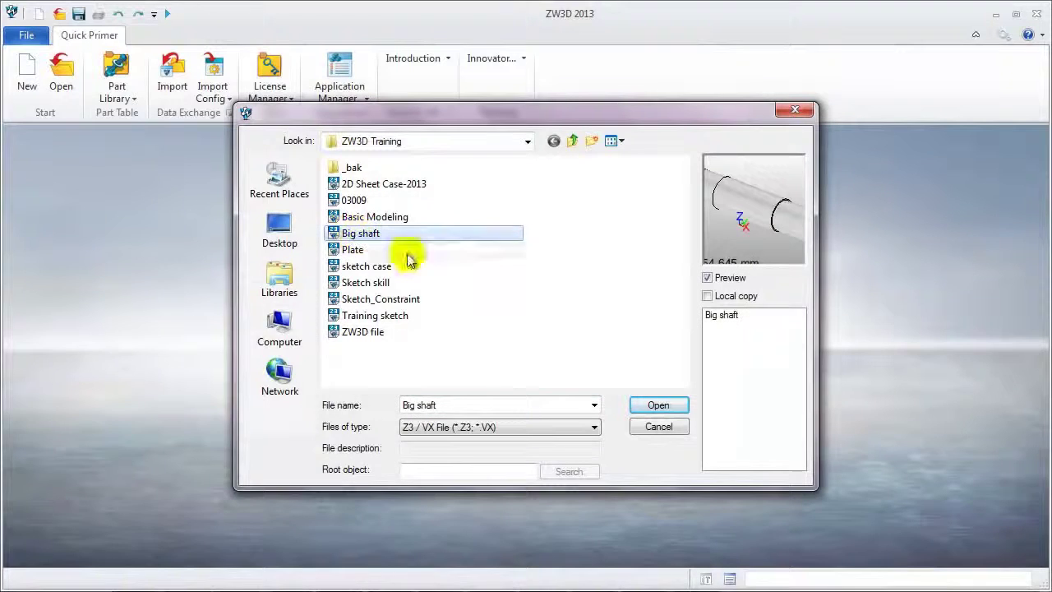
left_click(648, 404)
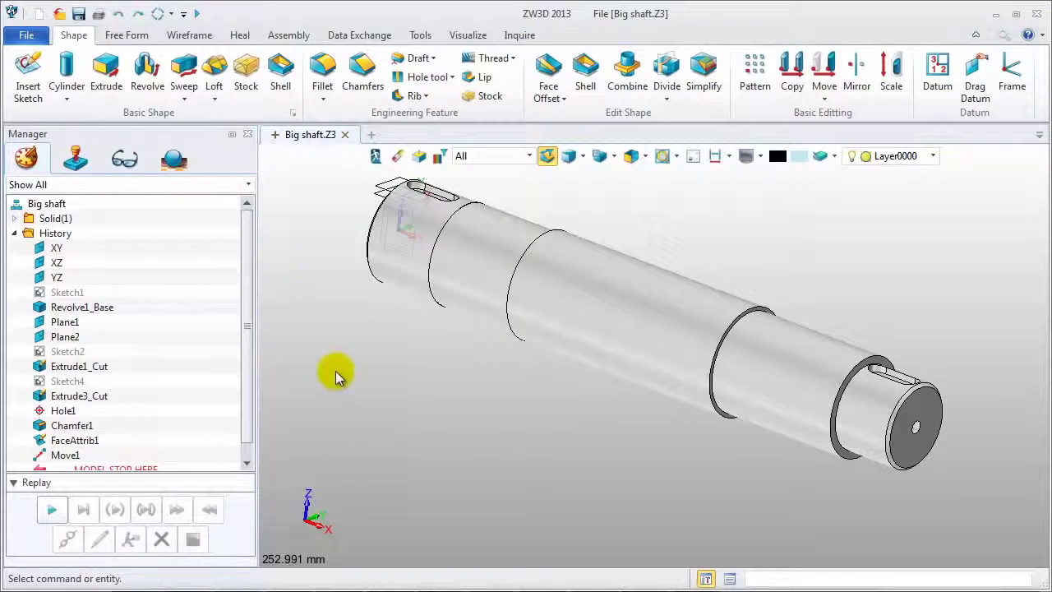
- Check the standard part attributes of the shaft, including designer, manager and material, and close them without changes
left_click(419, 36)
left_click(345, 59)
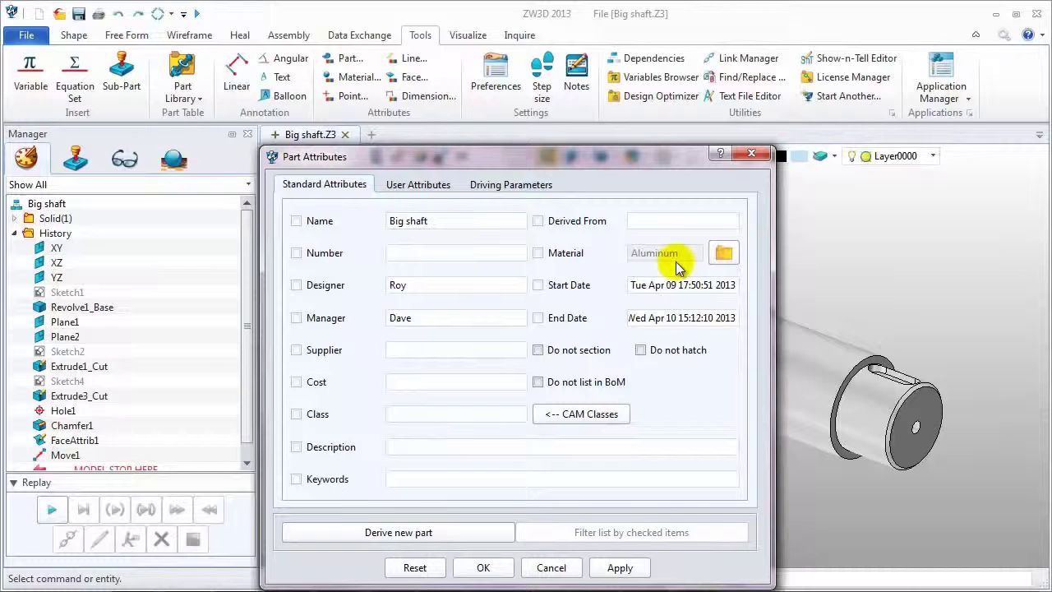
left_click(748, 155)
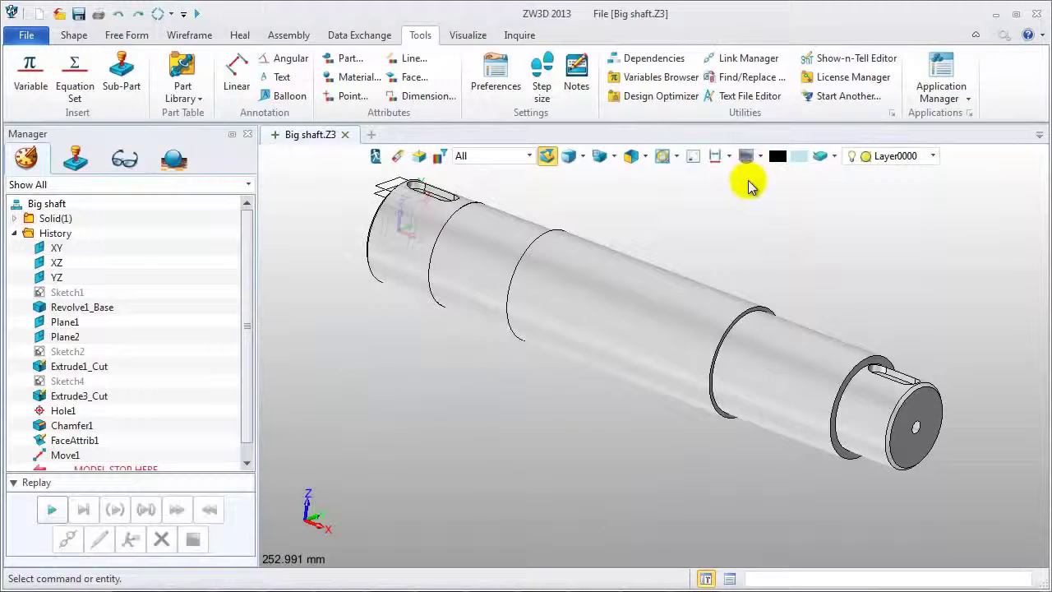
- Create a 2D sheet from the shaft part with the A3_H(ZWSOFT) template
right_click(749, 187)
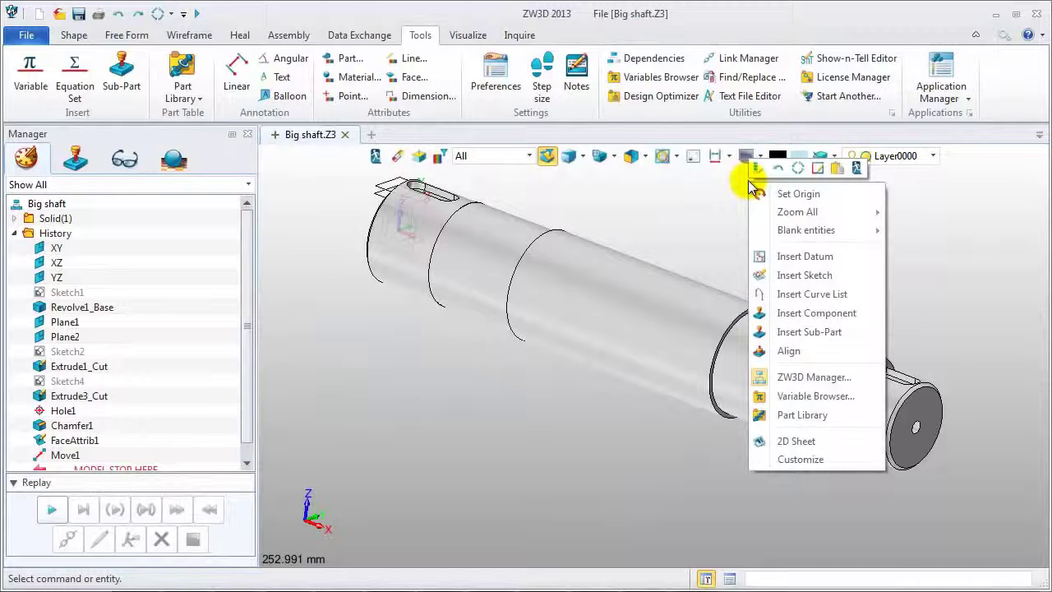
left_click(795, 441)
left_click_drag(597, 228, 599, 362)
left_click(516, 389)
left_click(516, 389)
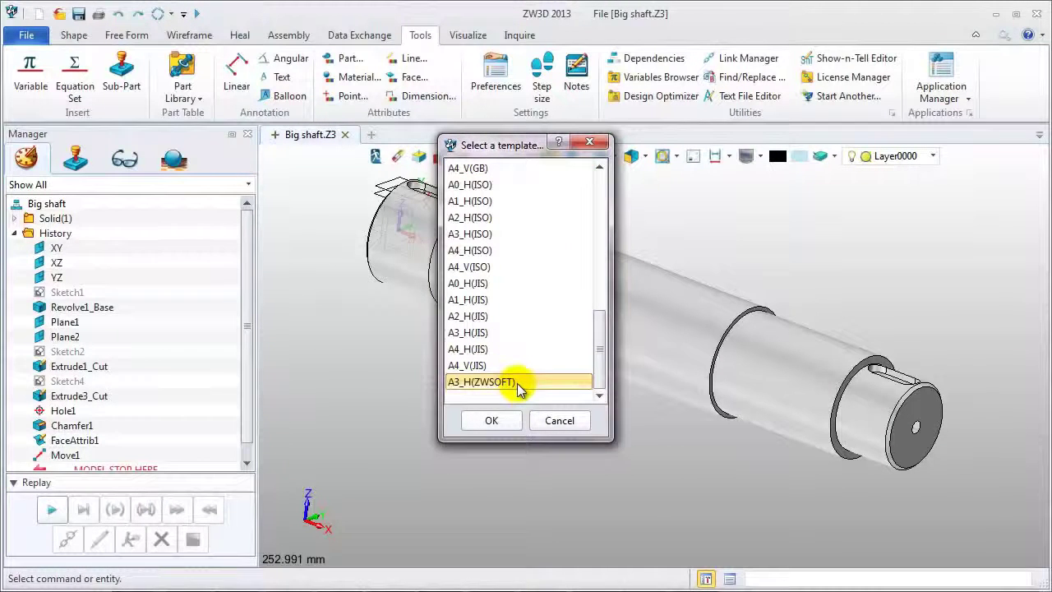
left_click(489, 422)
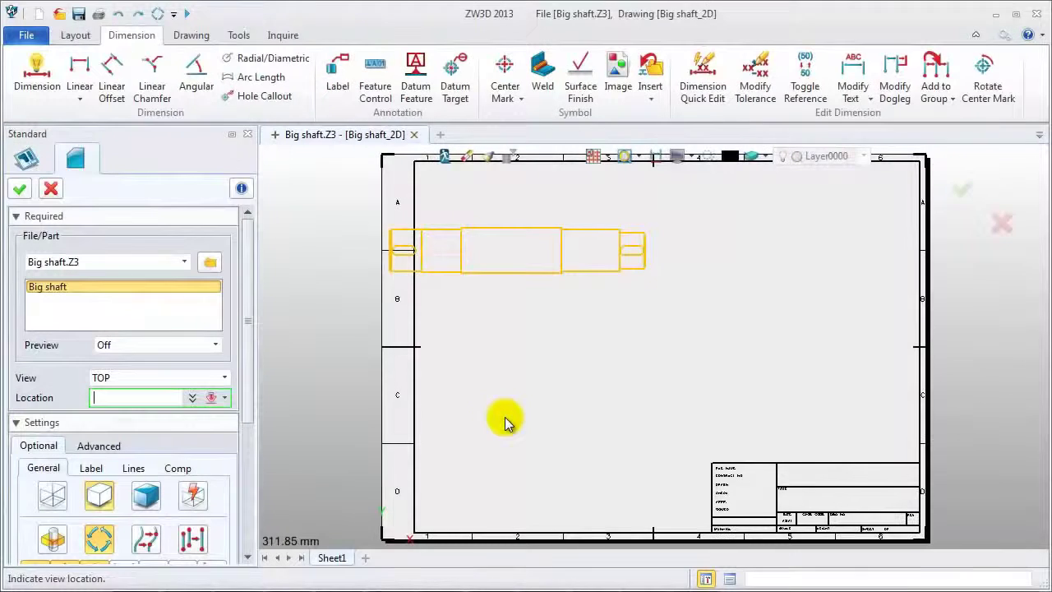
- Place a FRONT view of Big shaft in the sheet's upper half at custom scale 1:2 with no scale shown, and skip the projected views
left_click(224, 379)
left_click(158, 406)
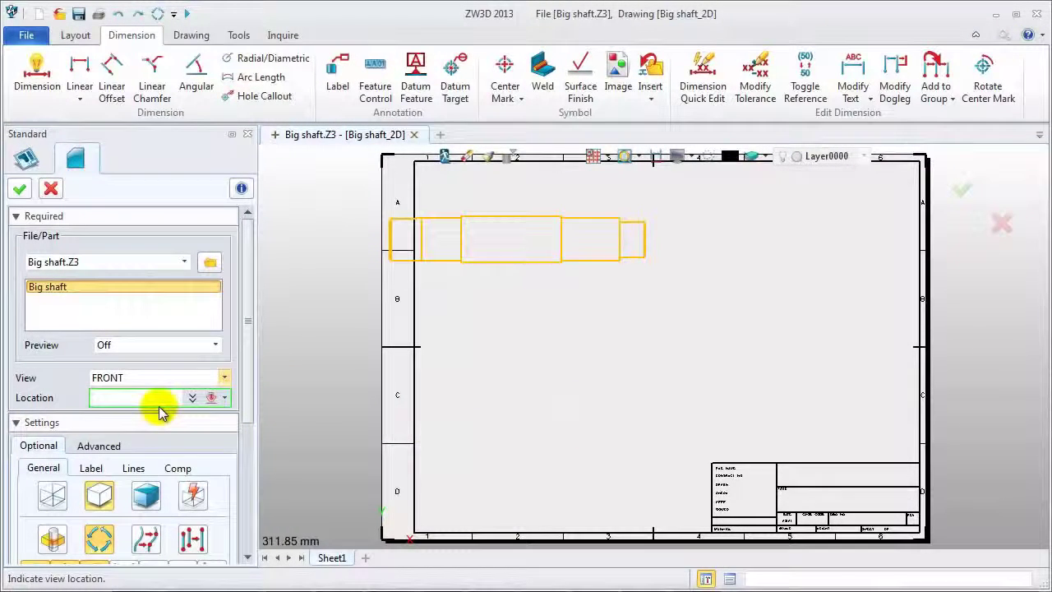
scroll(245, 431, "down", 3)
left_click(66, 444)
scroll(244, 370, "down", 2)
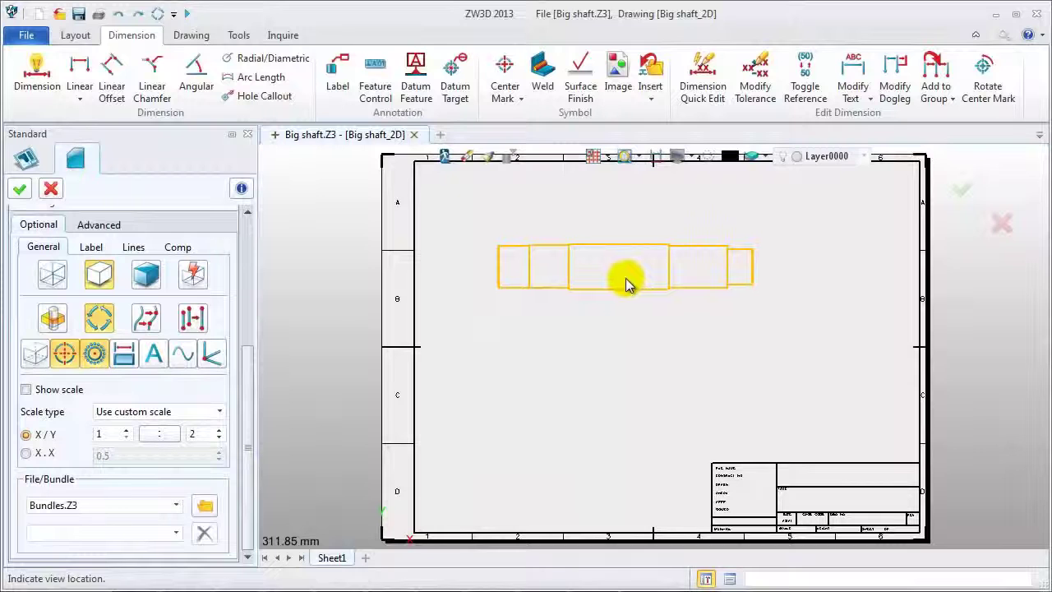
left_click(626, 278)
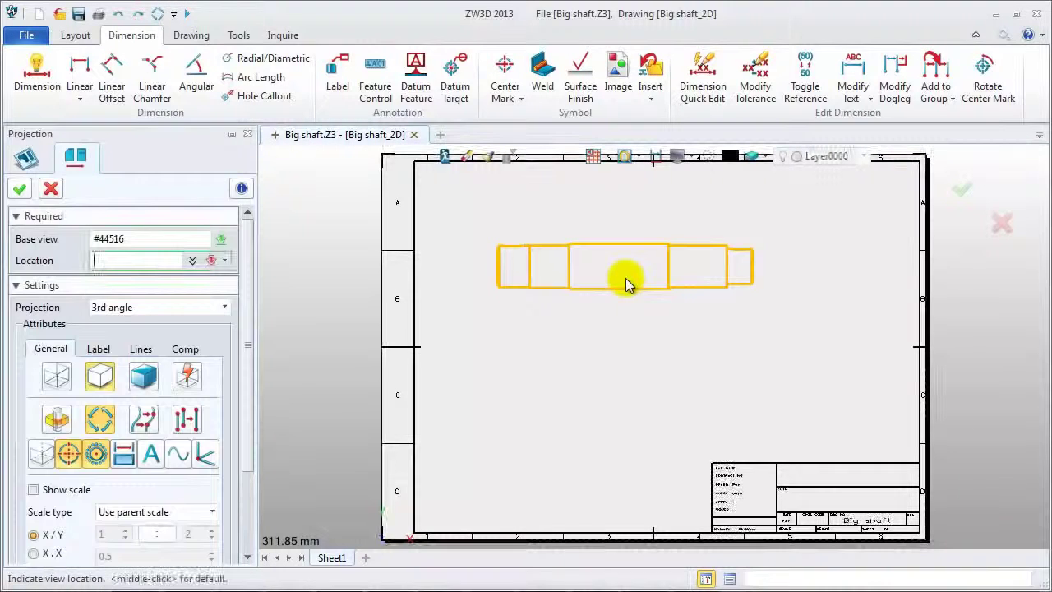
middle_click(625, 277)
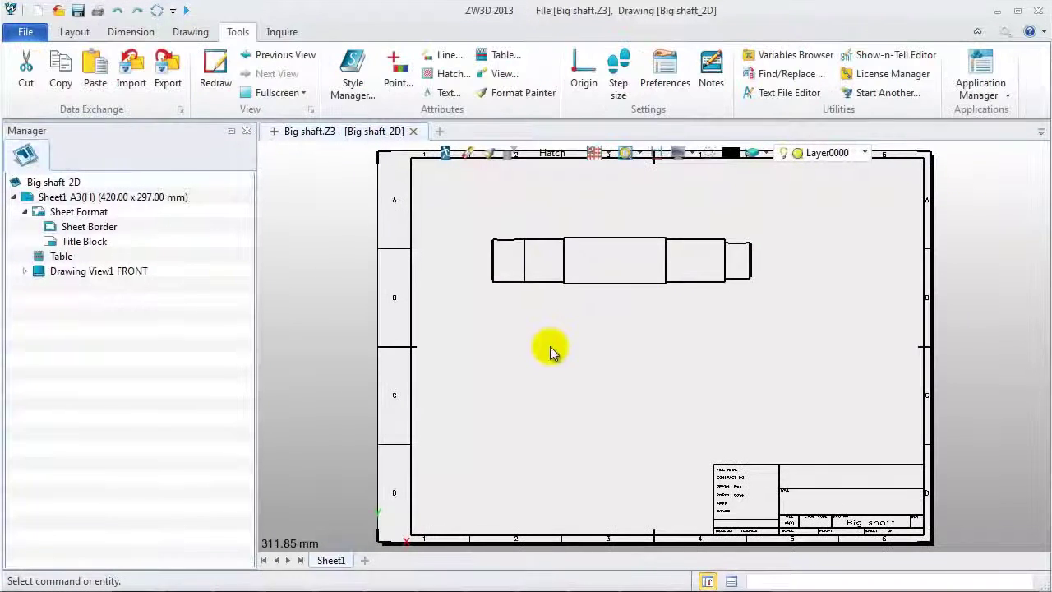
- Examine the title block's designer, manager, material, drawing number and sheet entries, and return to the full sheet
scroll(818, 505, "up", 1)
middle_click_drag(817, 505, 742, 387)
scroll(918, 462, "up", 2)
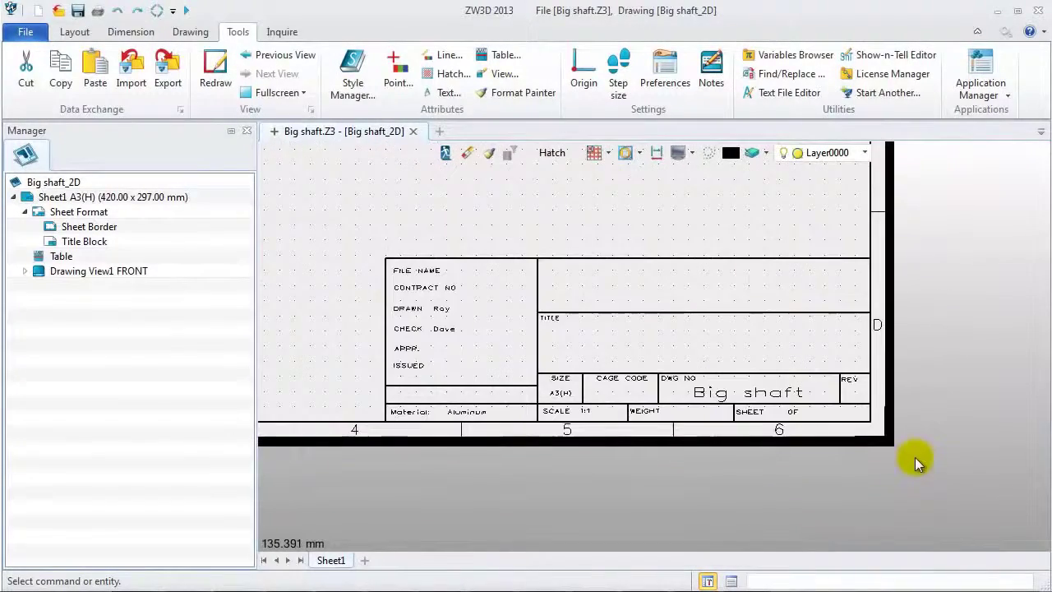
scroll(818, 466, "up", 1)
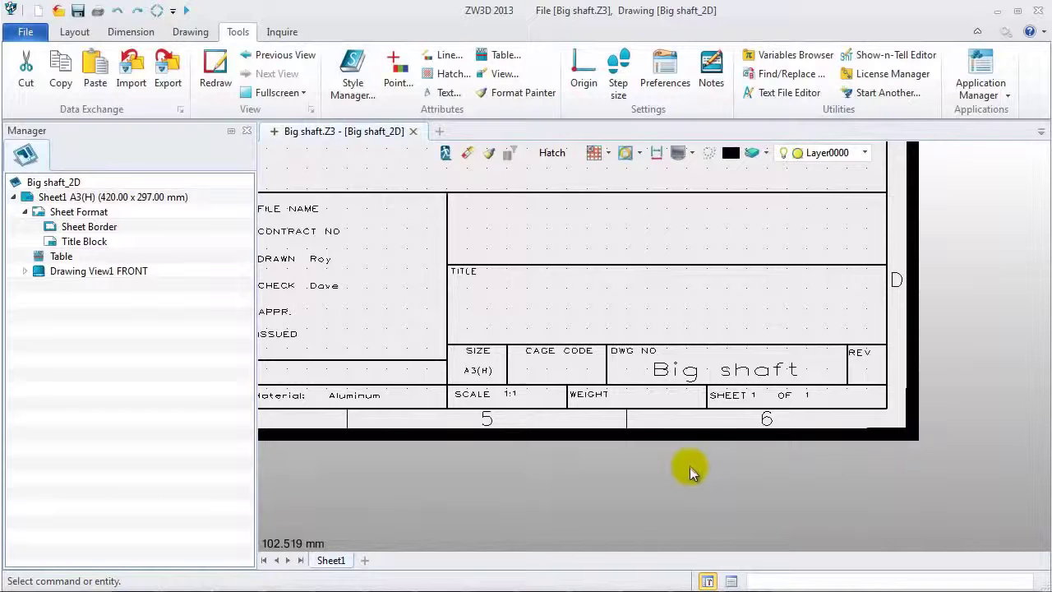
middle_click_drag(692, 469, 715, 474)
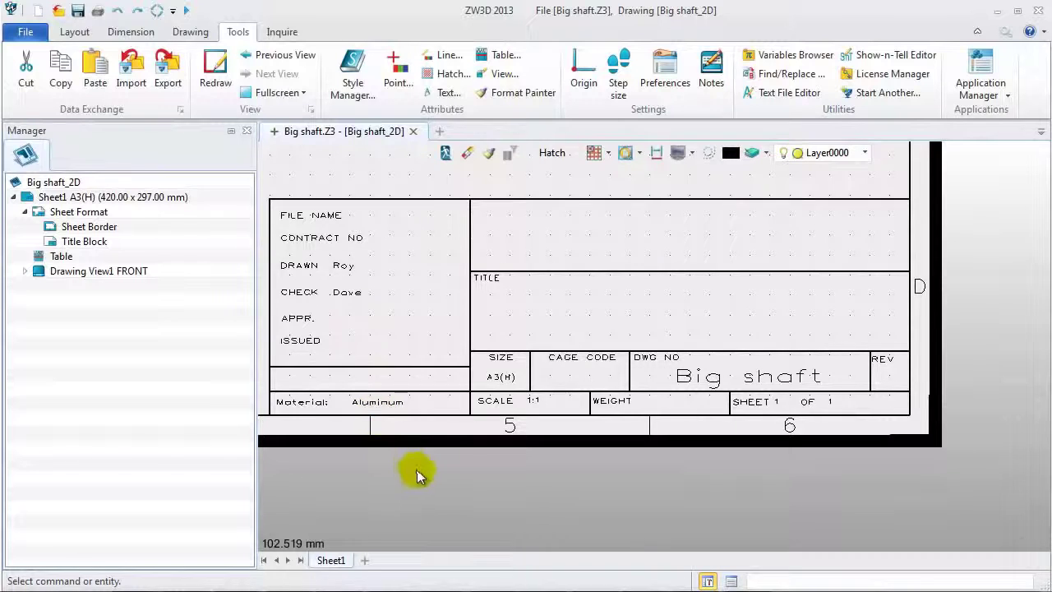
key("ctrl+a")
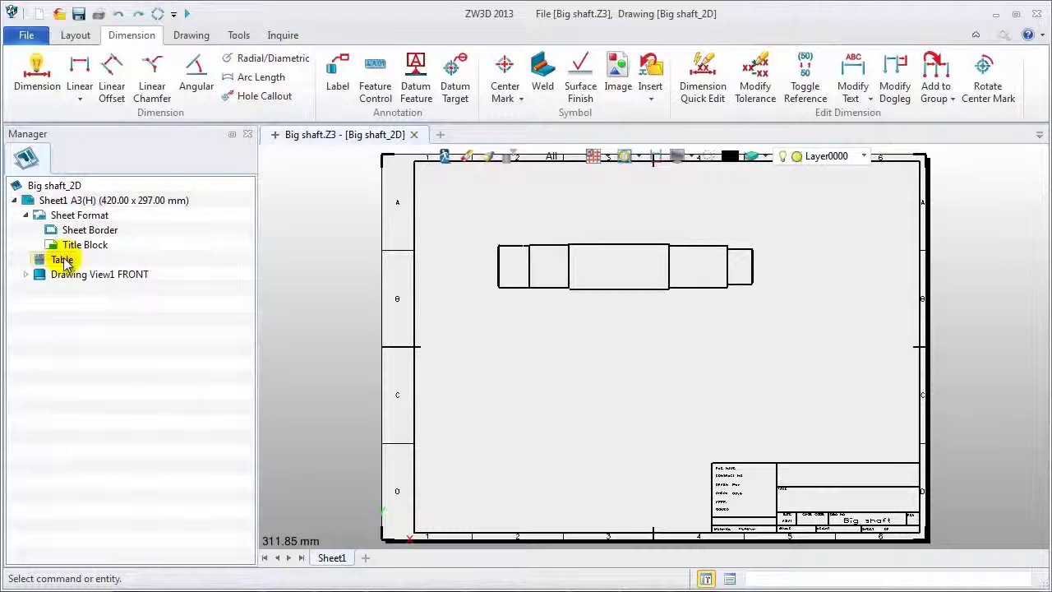
- Inspect the FRONT view's part history in the drawing tree, and collapse the history and Sheet1 entries
left_click(25, 274)
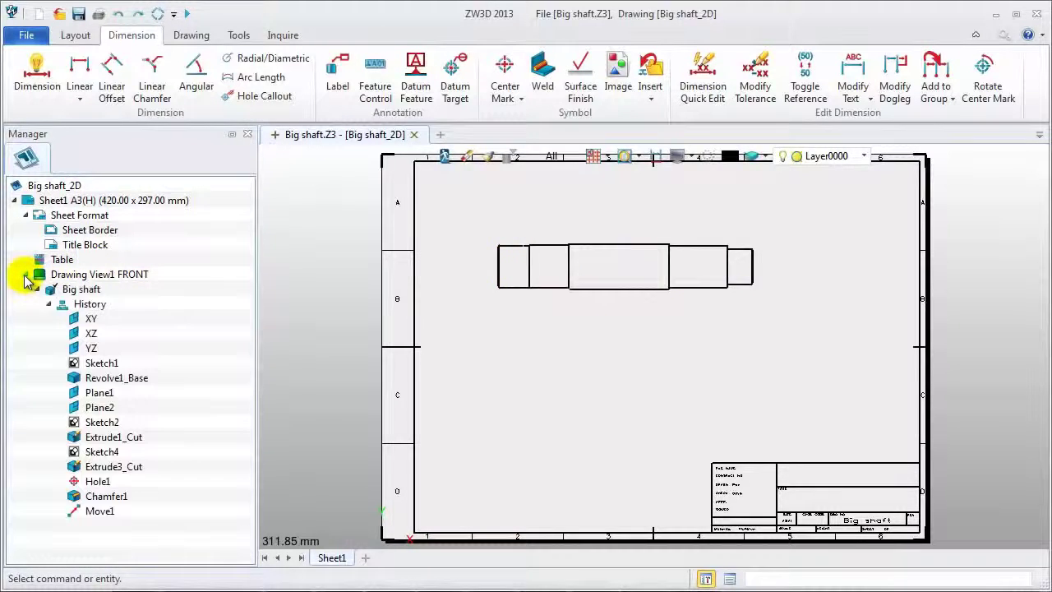
left_click(48, 305)
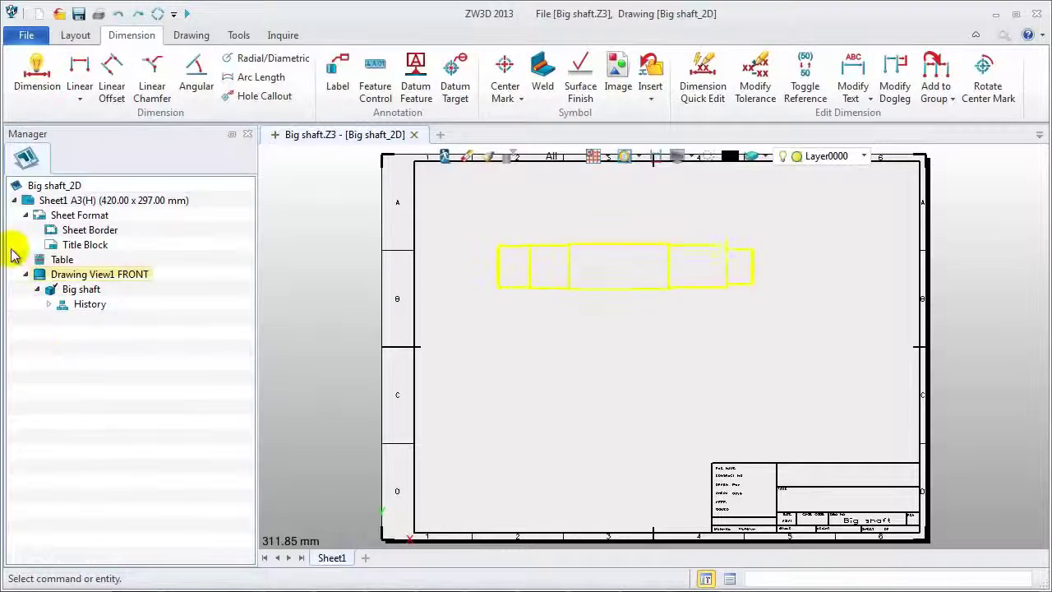
left_click(14, 201)
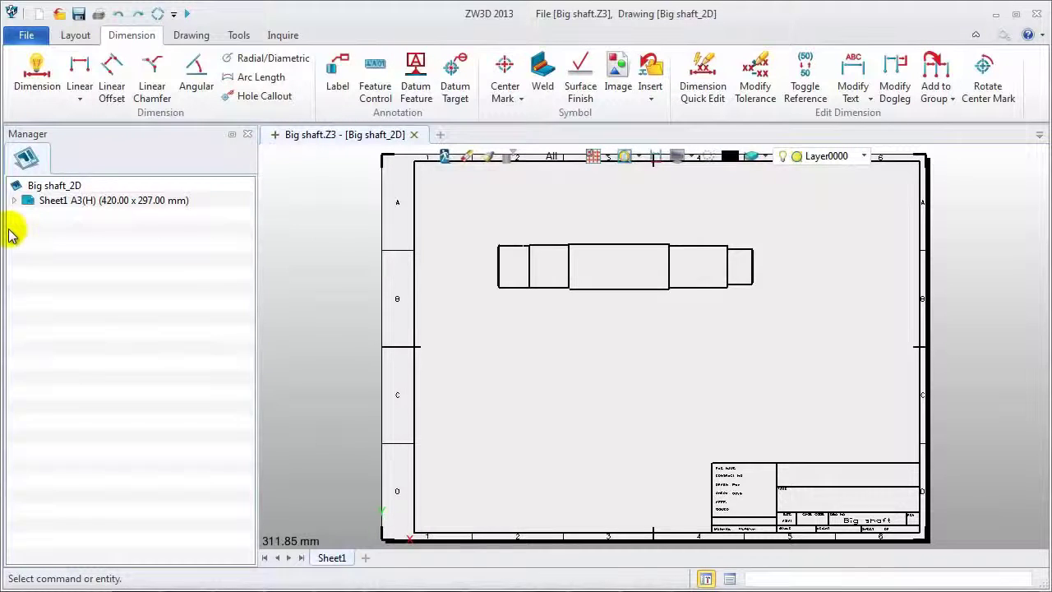
- Insert two additional sheets, Sheet2 and Sheet3, into the Big shaft drawing
right_click(66, 186)
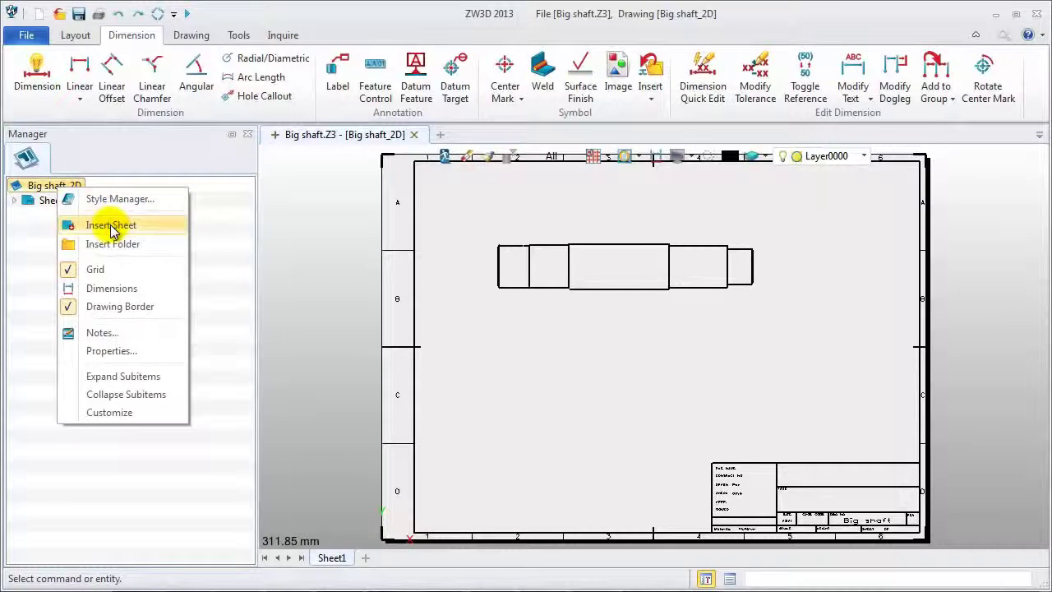
left_click(154, 229)
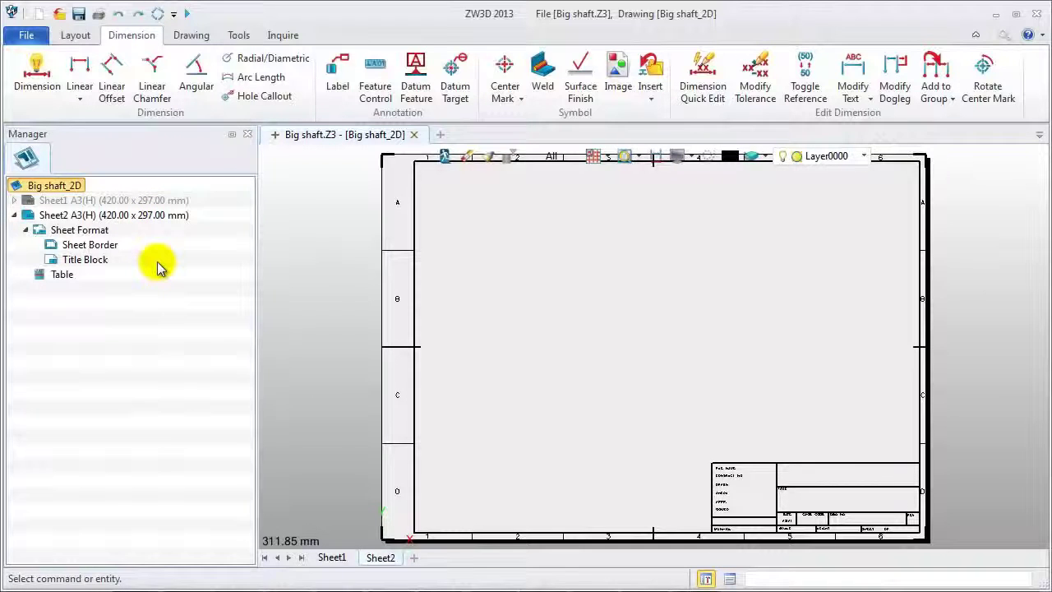
left_click(415, 559)
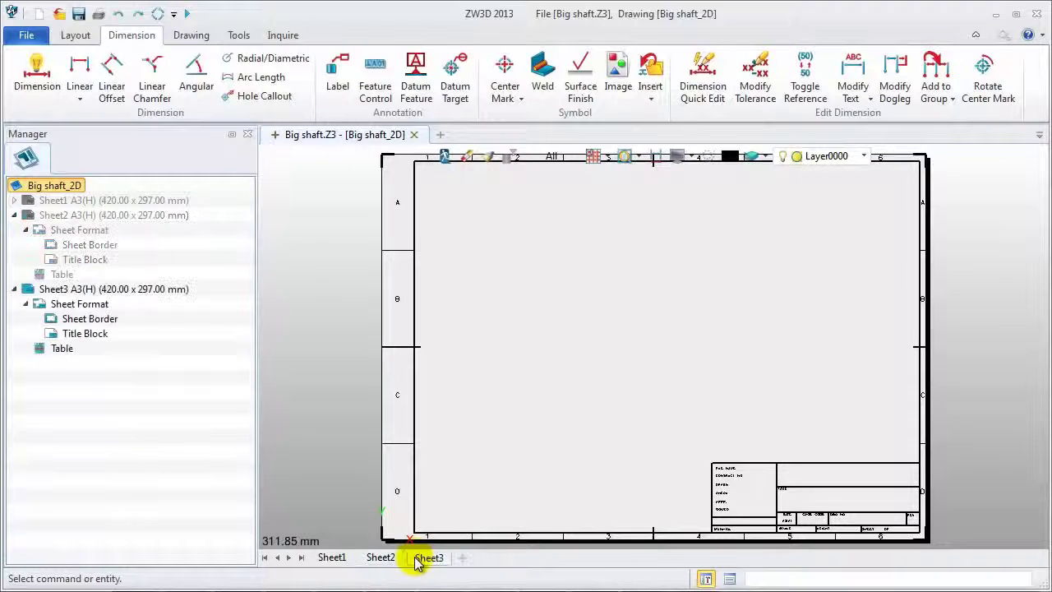
mouse_move(385, 559)
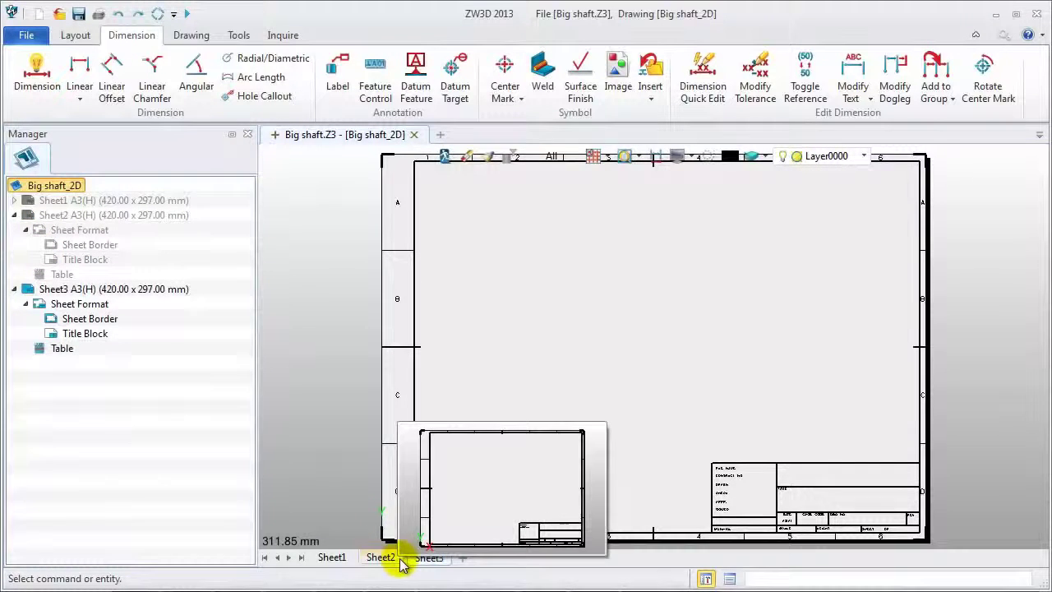
- Create an automatically located Layout of Big shaft on Sheet3 in 1st Angle projection with front, top and side views
left_click(75, 35)
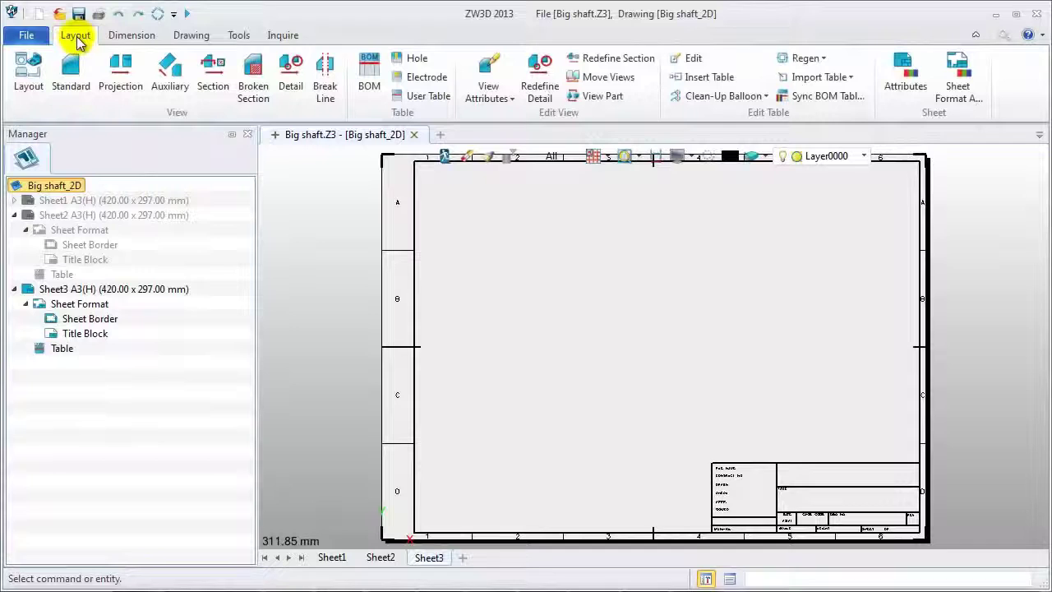
left_click(28, 74)
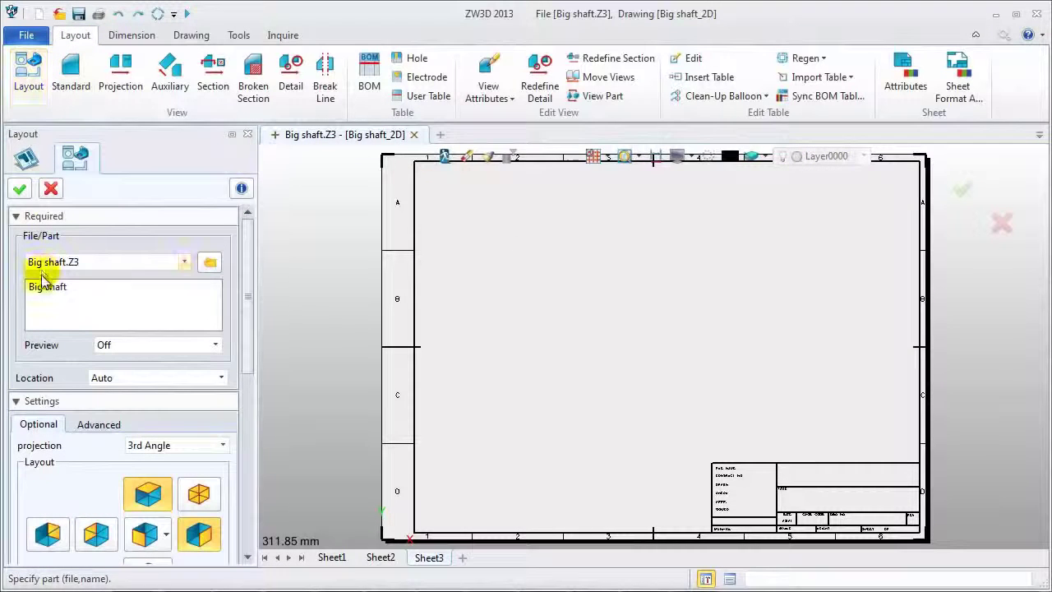
left_click(45, 286)
left_click(220, 448)
left_click(219, 460)
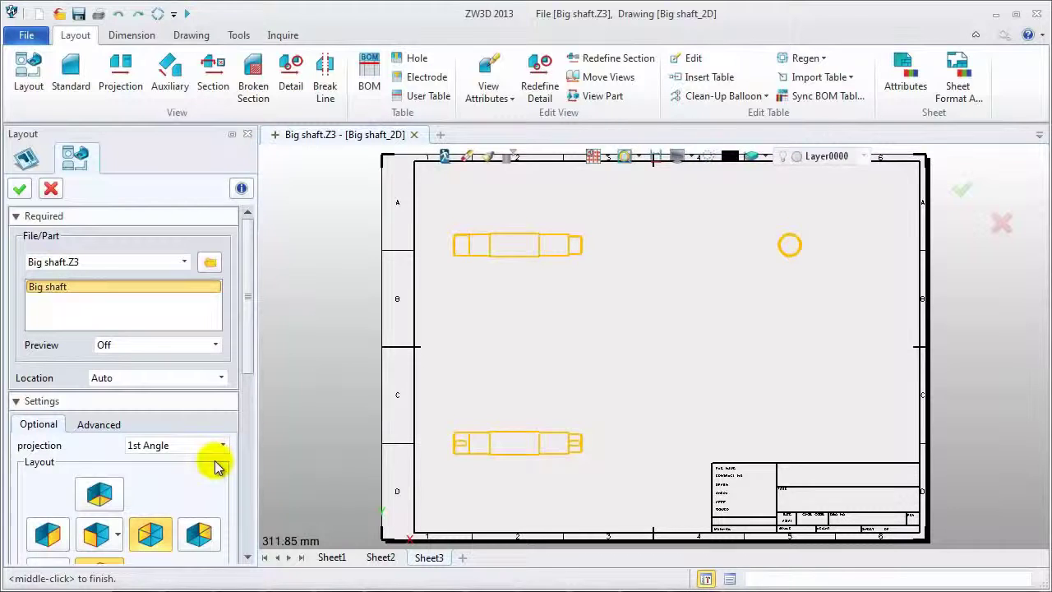
left_click(18, 190)
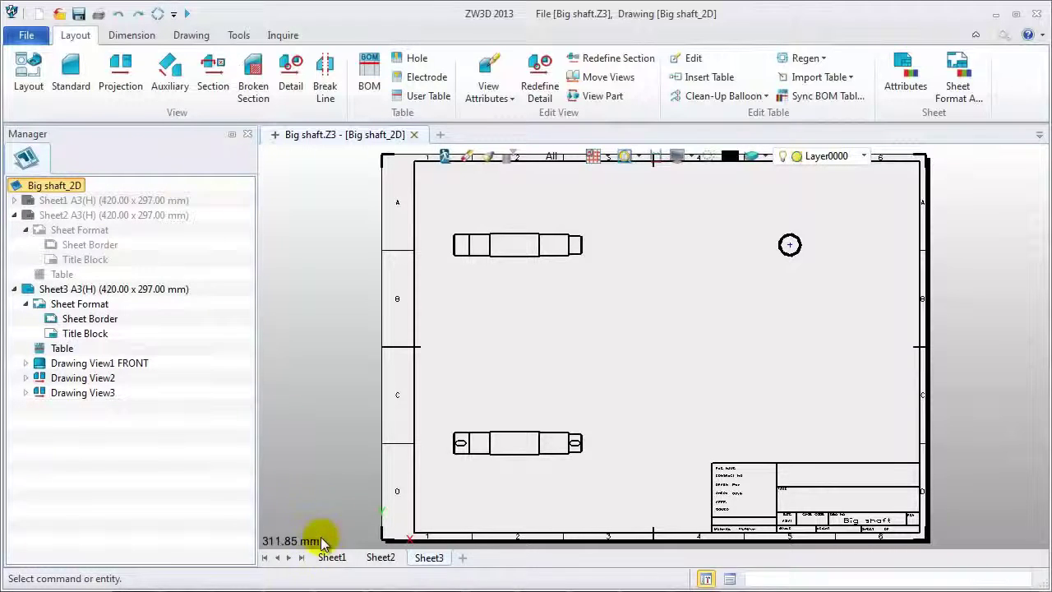
- Activate Sheet1, and collapse Sheet2 and Sheet3 while expanding Sheet1 in the drawing tree
mouse_move(340, 559)
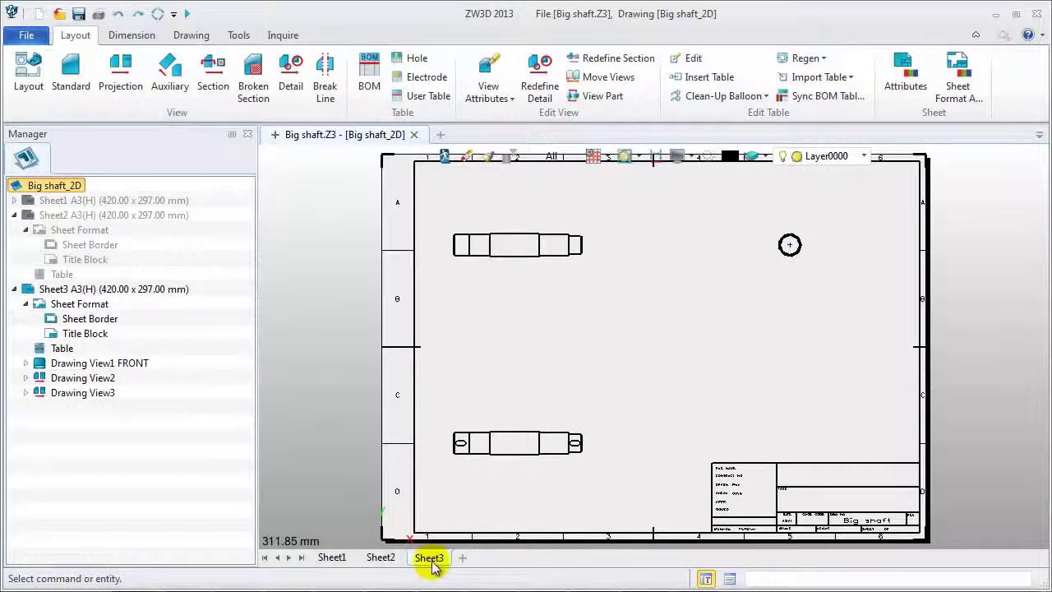
mouse_move(433, 565)
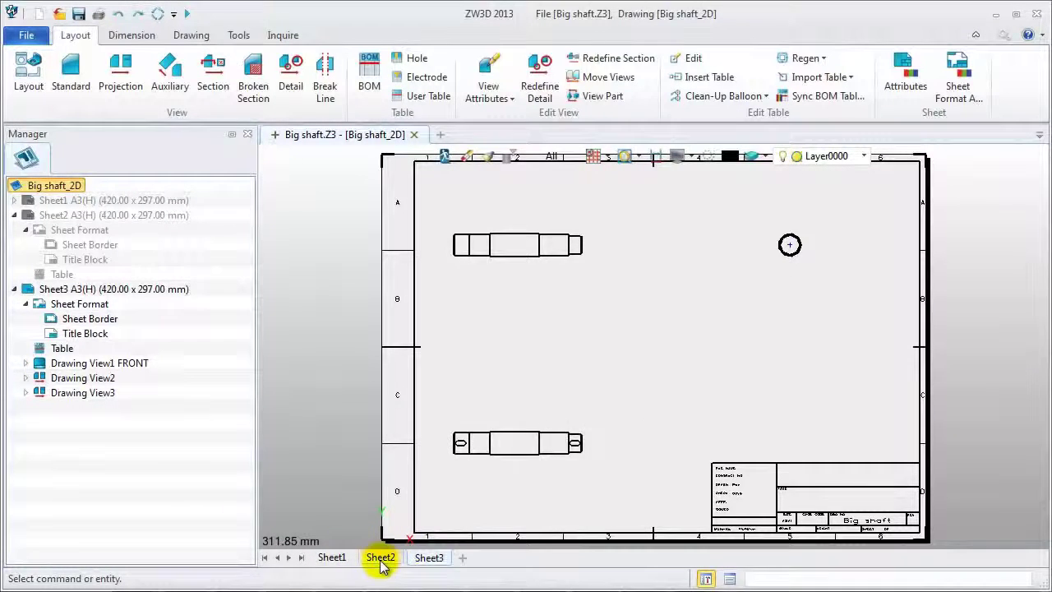
mouse_move(380, 565)
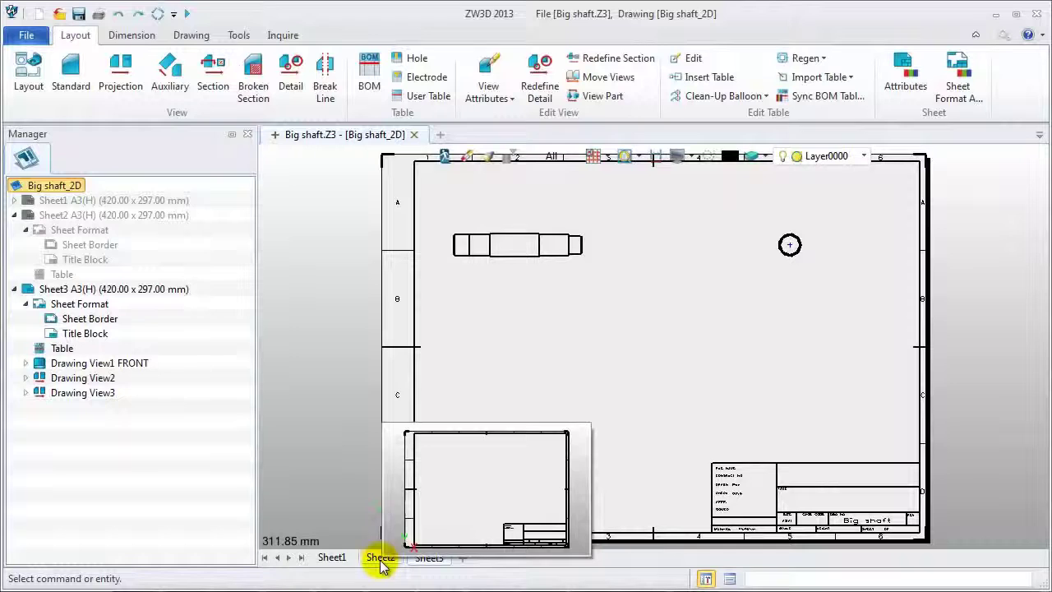
left_click(333, 557)
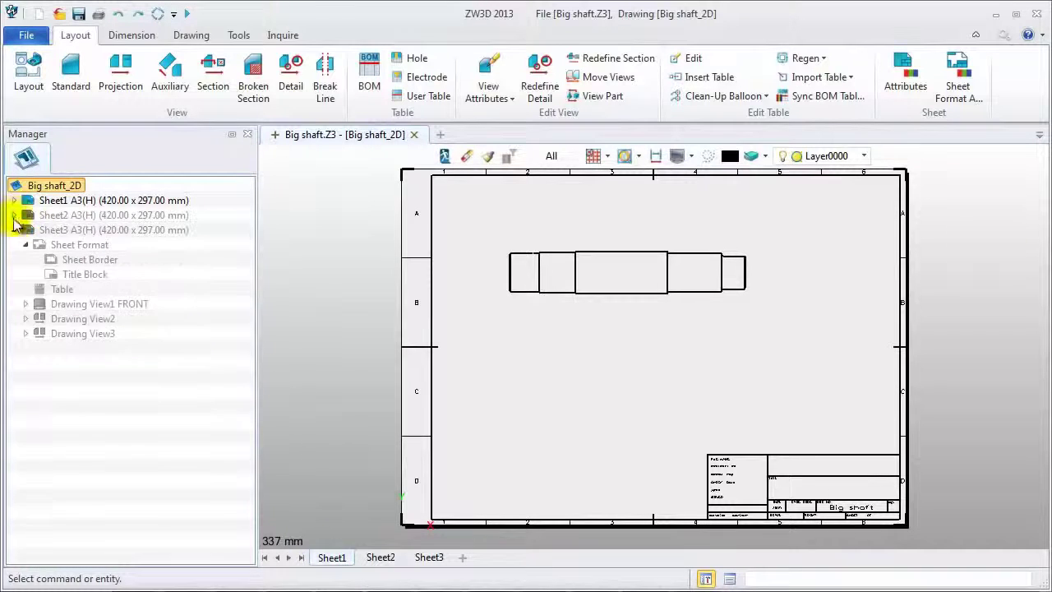
left_click(14, 215)
left_click(15, 230)
left_click(15, 200)
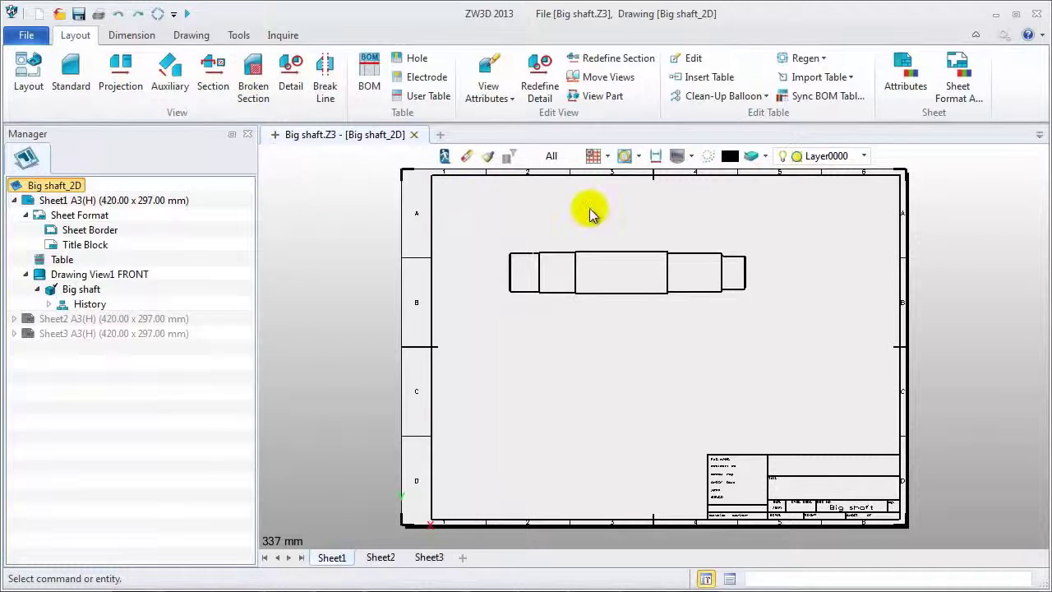
- Create a circular-boundary broken section at the FRONT view's left shaft end, taking the depth point on the adjacent segment's upper edge
scroll(608, 217, "up", 3)
scroll(634, 233, "up", 2)
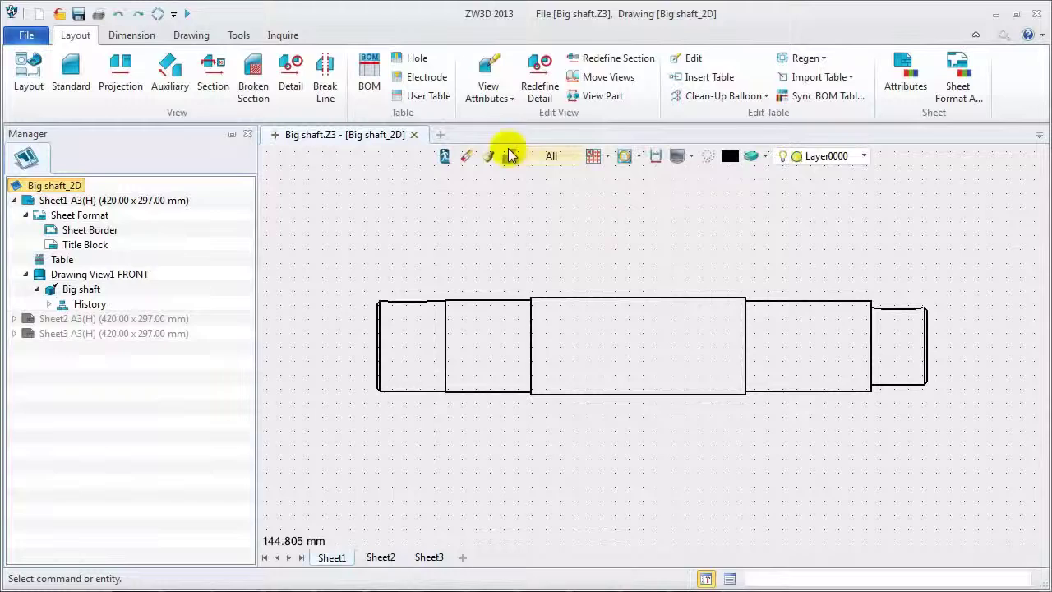
left_click(252, 78)
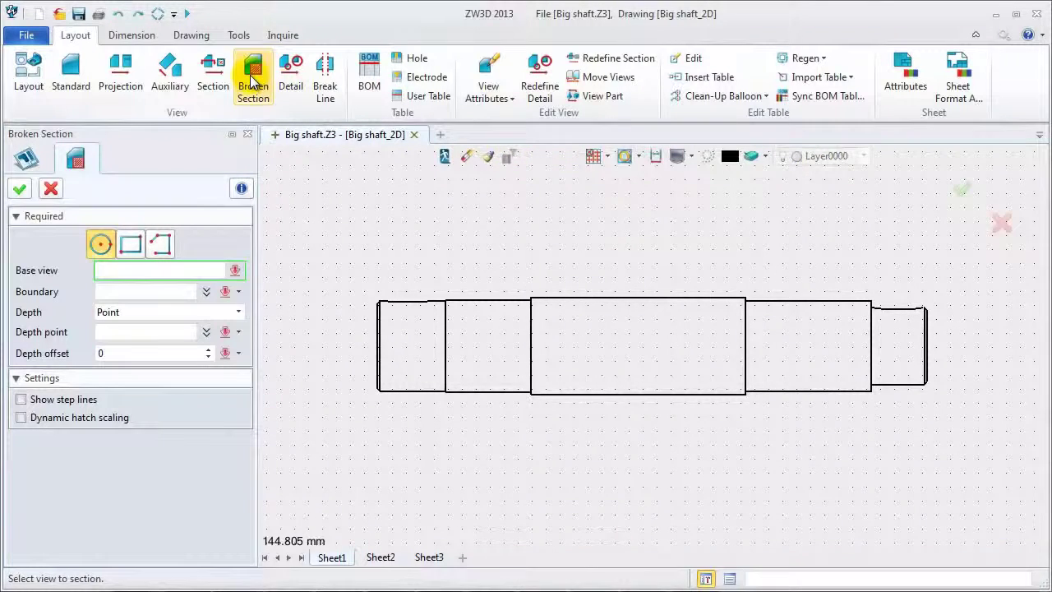
left_click(392, 303)
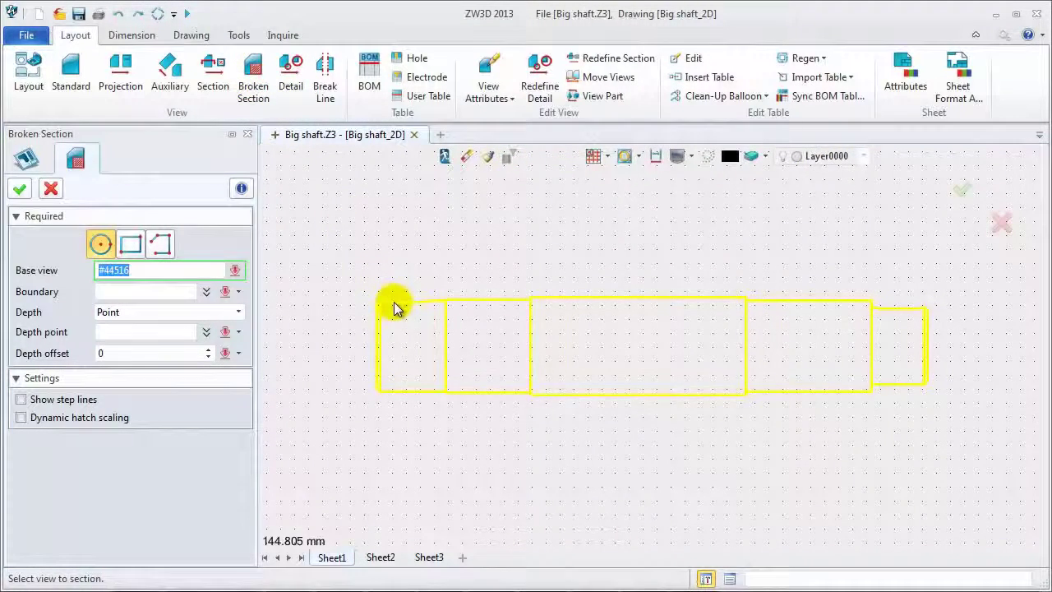
left_click(393, 304)
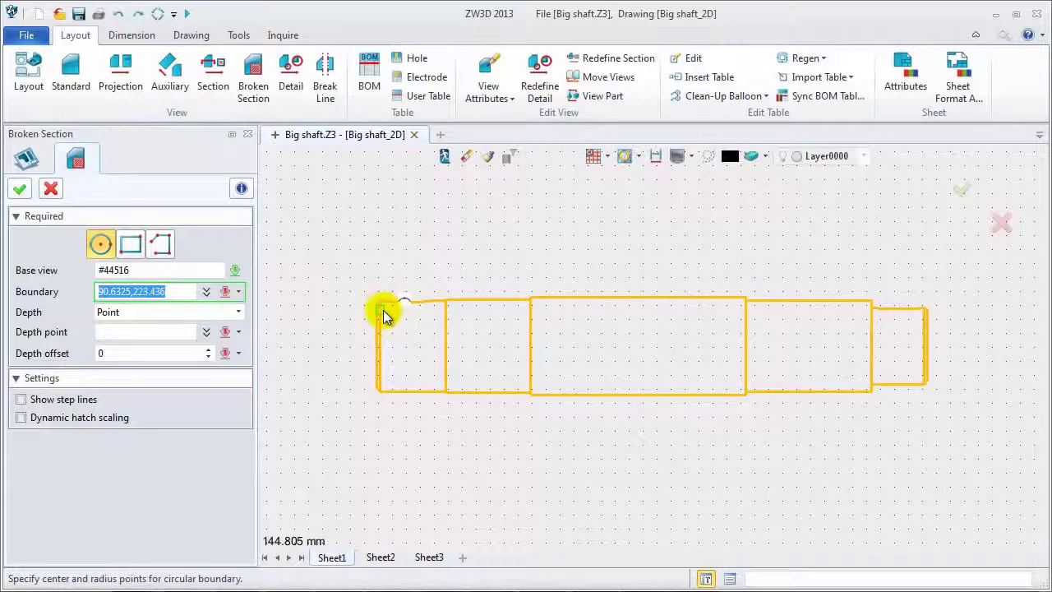
left_click(440, 281)
left_click(438, 279)
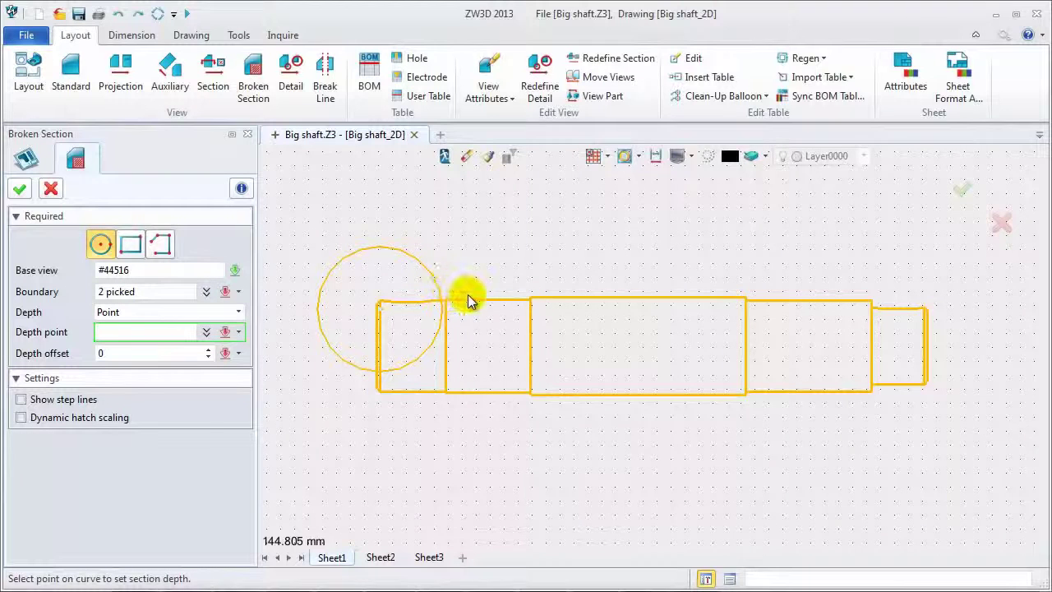
left_click(469, 304)
key("Return")
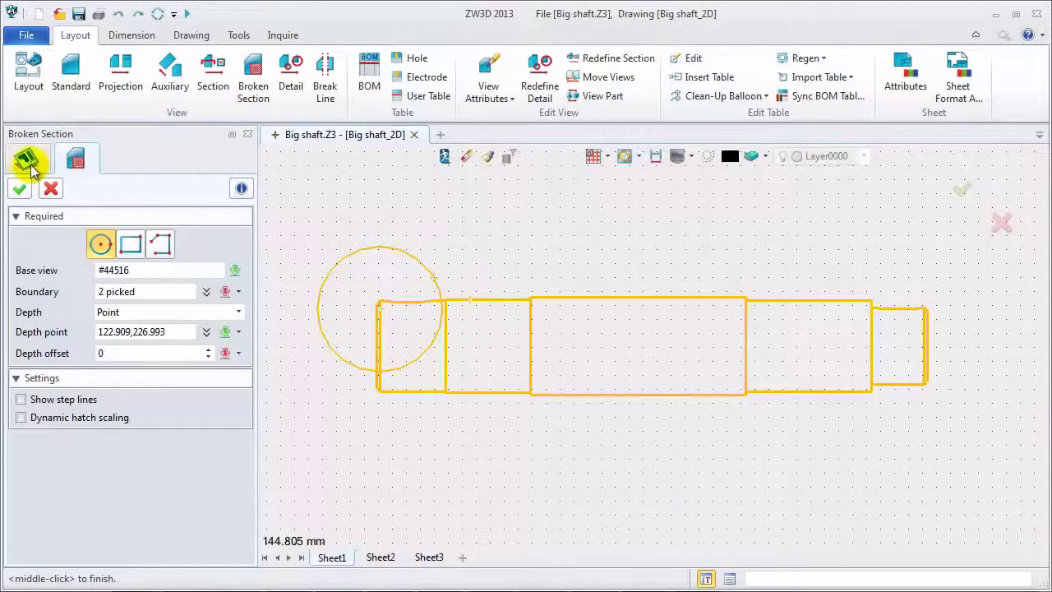
left_click(19, 188)
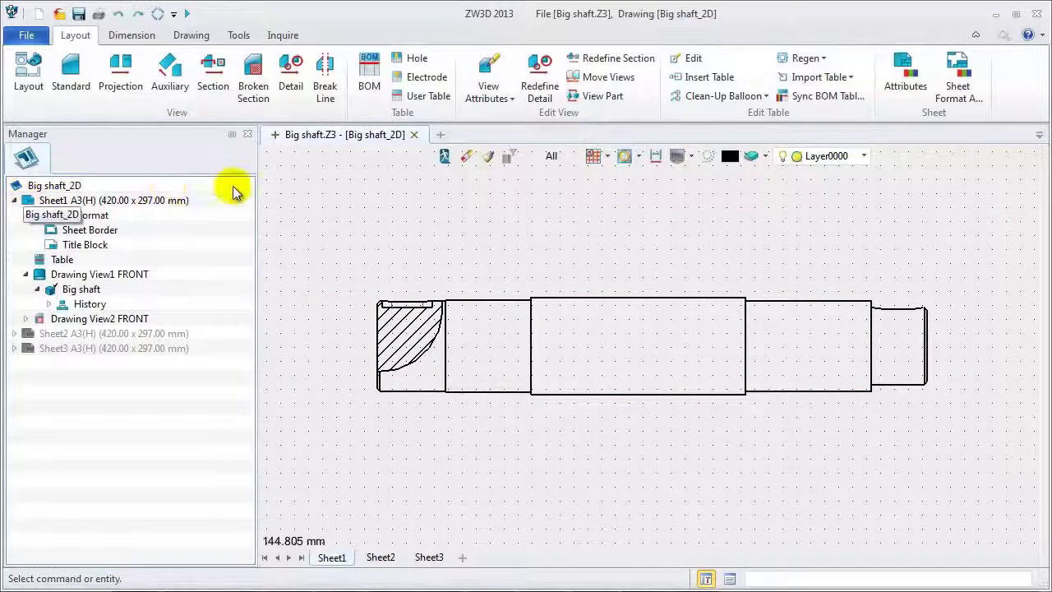
- Create a circular-boundary broken section at the shaft's right end, with its depth point on the neighbouring segment's upper edge and dynamic hatch scaling off
left_click(255, 85)
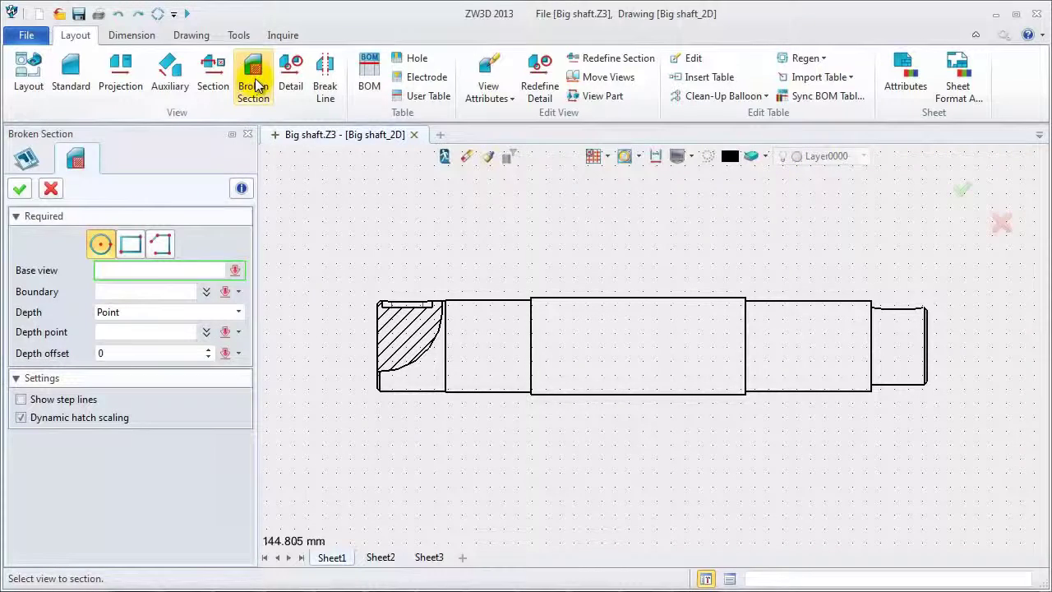
left_click(926, 313)
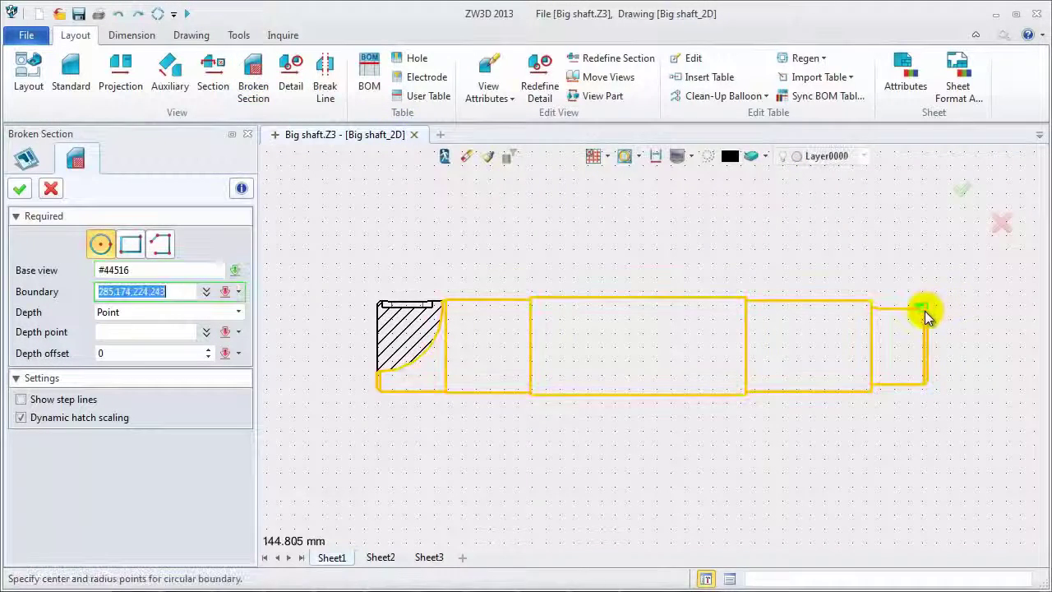
left_click(923, 317)
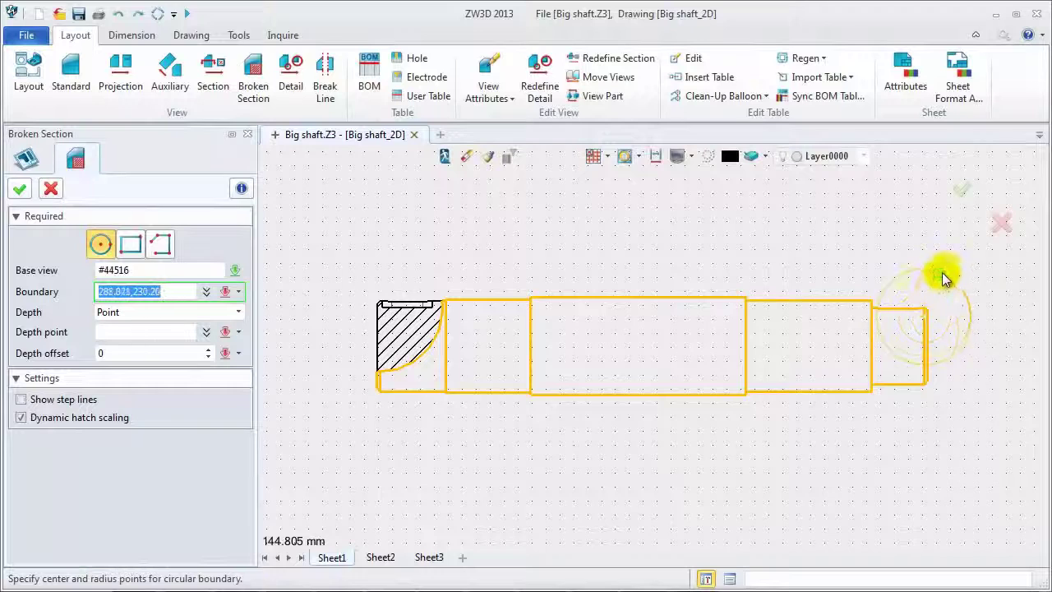
left_click(950, 274)
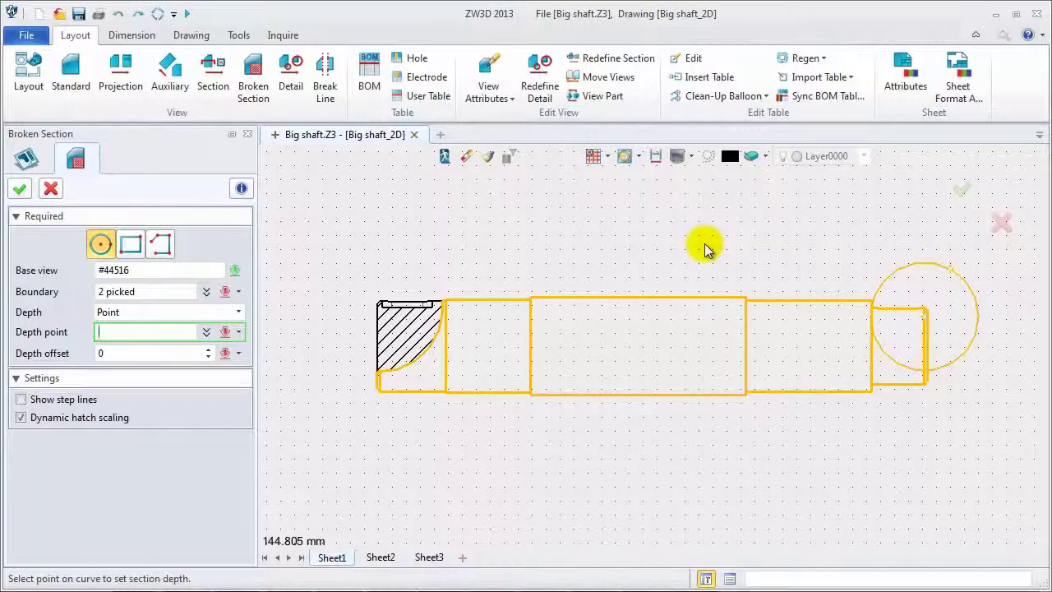
left_click(760, 299)
key("Return")
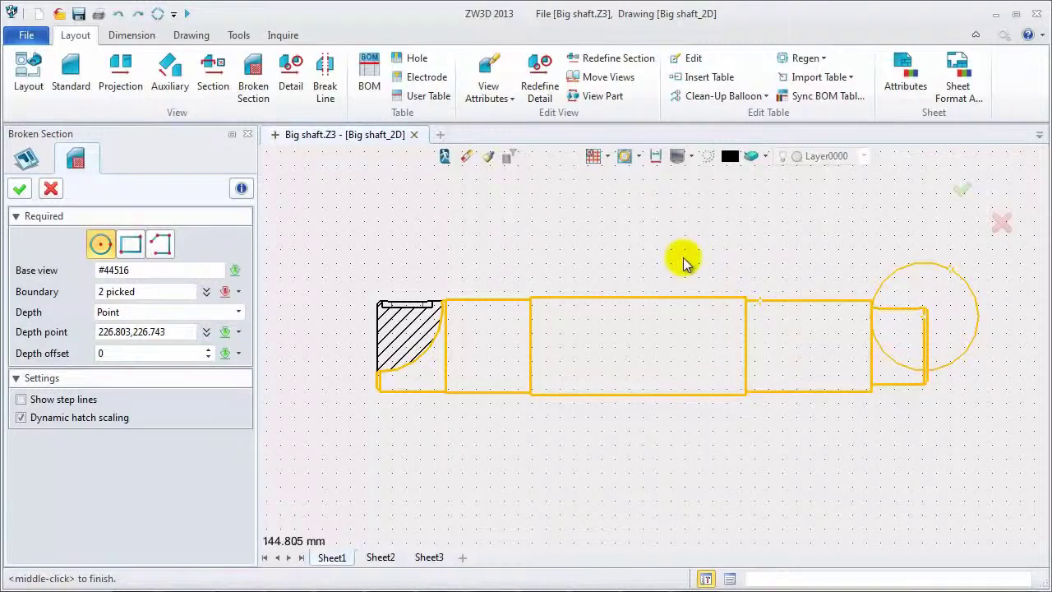
left_click(21, 418)
left_click(19, 191)
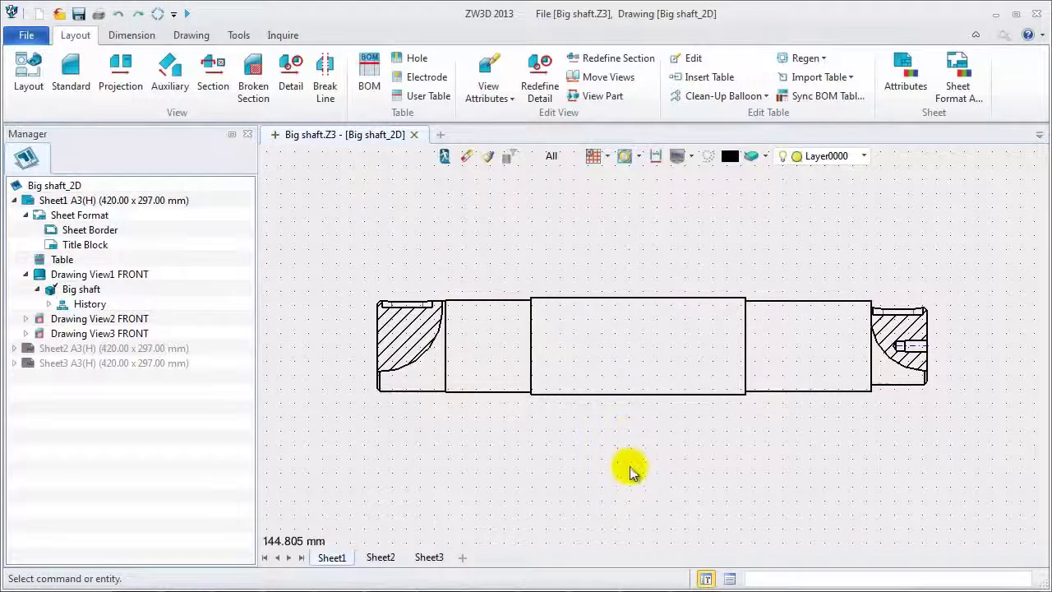
- Create full section A-A vertically through the shaft's left keyway using the Trimmed Part method, with Location set to None, and place it below the shaft
middle_click_drag(629, 472, 622, 375)
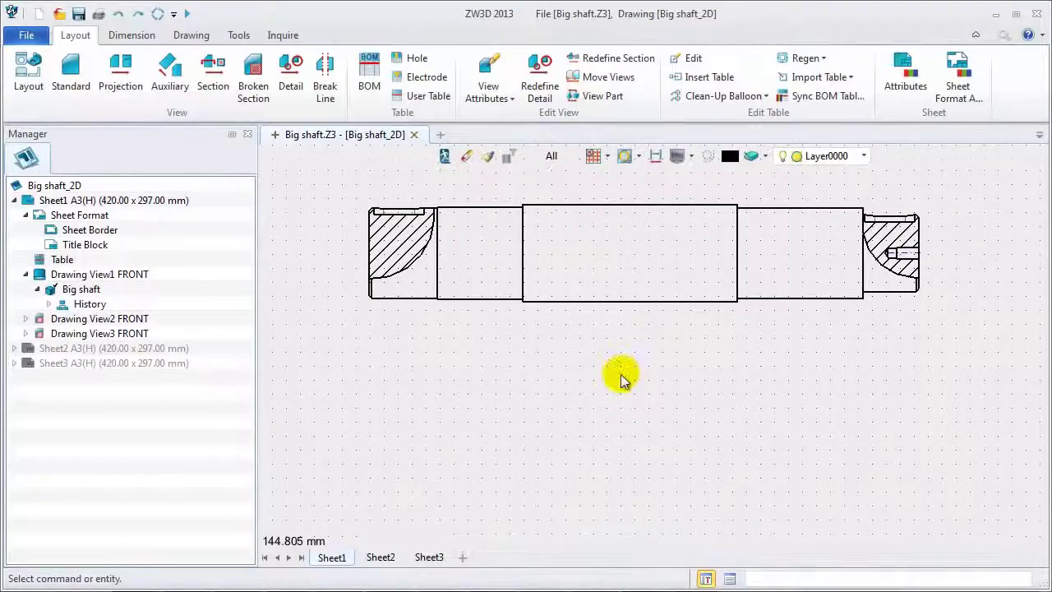
scroll(620, 379, "down", 2)
middle_click_drag(612, 418, 607, 385)
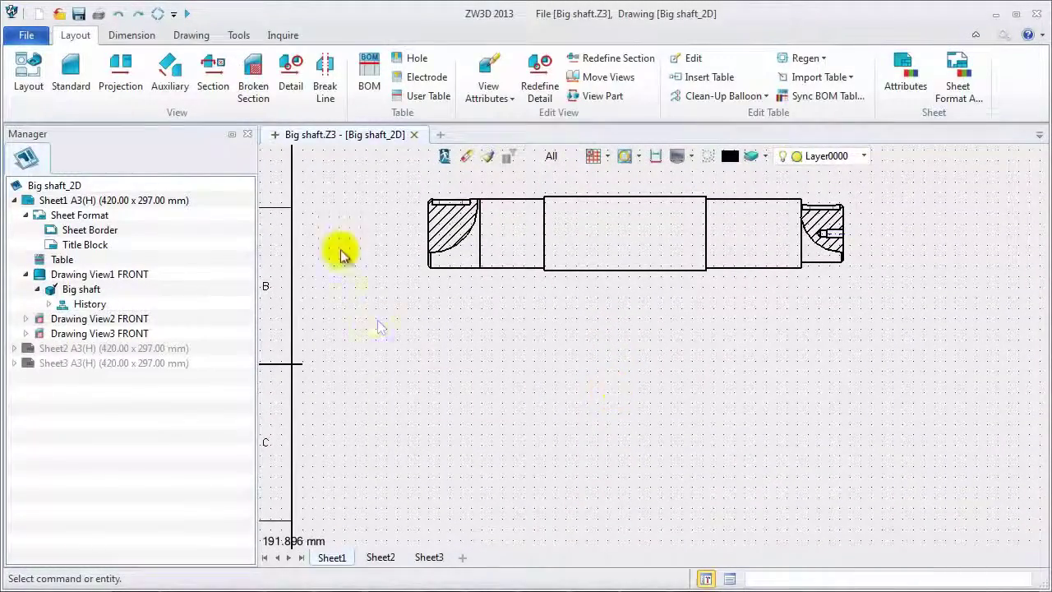
left_click(215, 87)
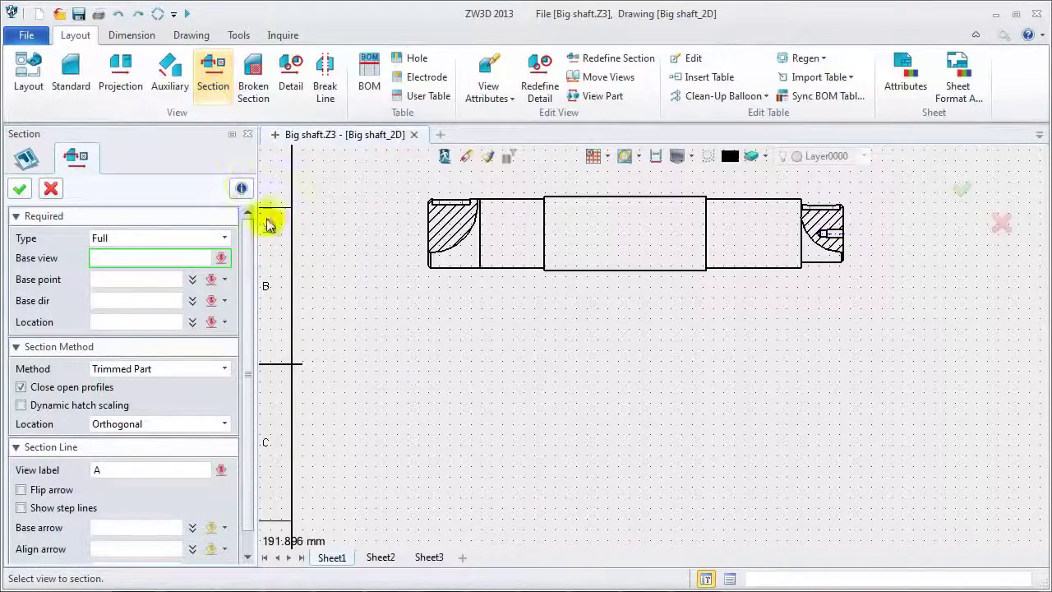
left_click(434, 228)
left_click(439, 214)
left_click(440, 190)
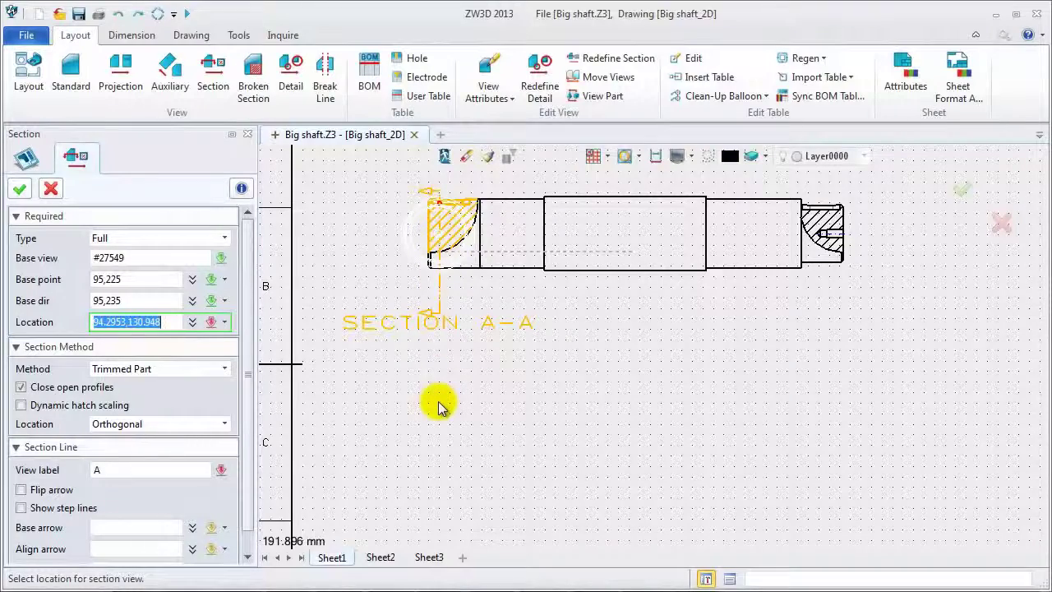
left_click(225, 425)
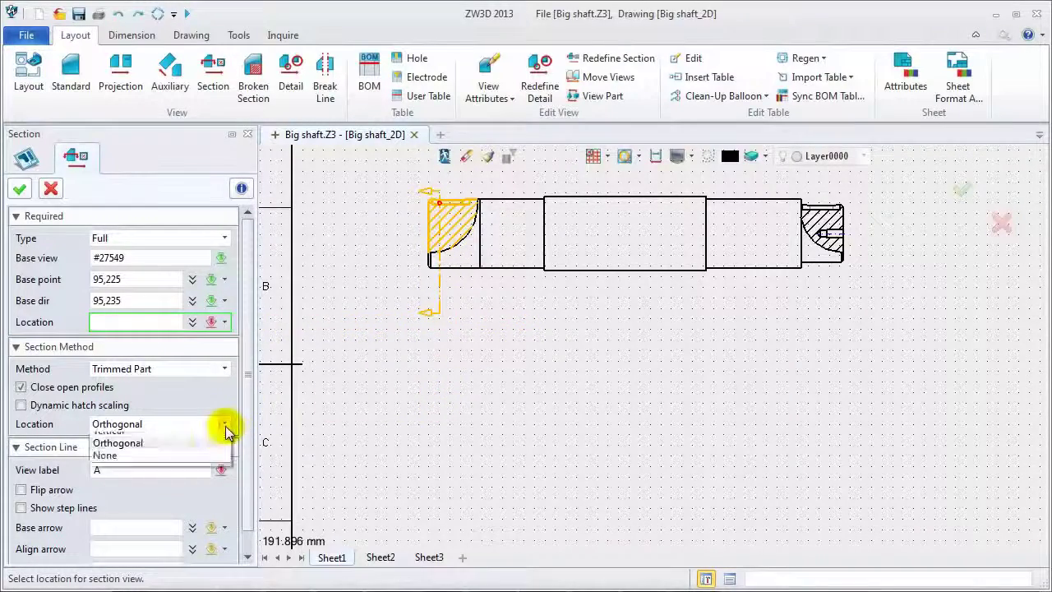
left_click(206, 476)
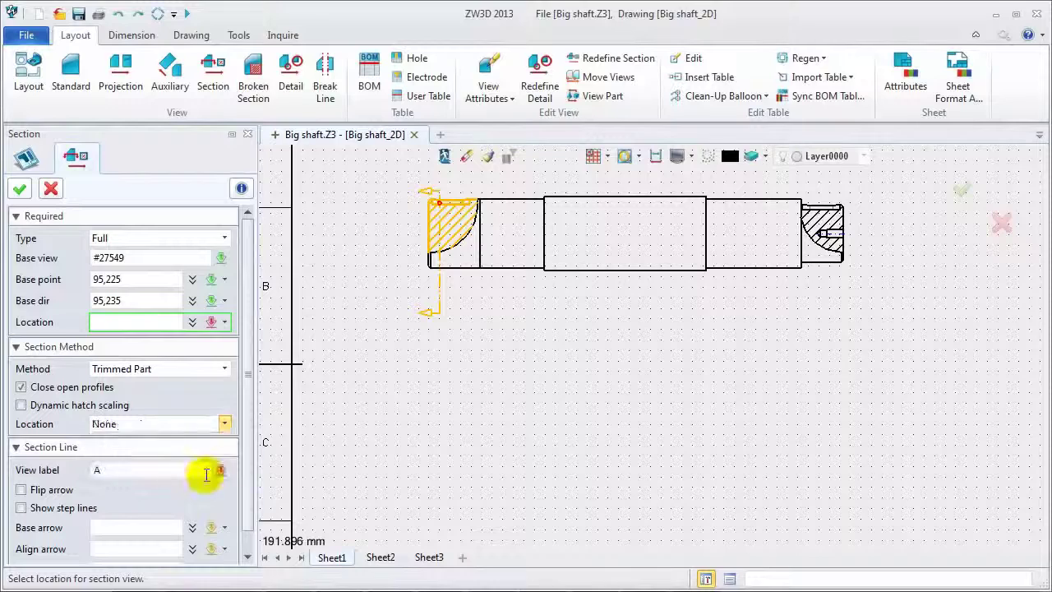
left_click(473, 501)
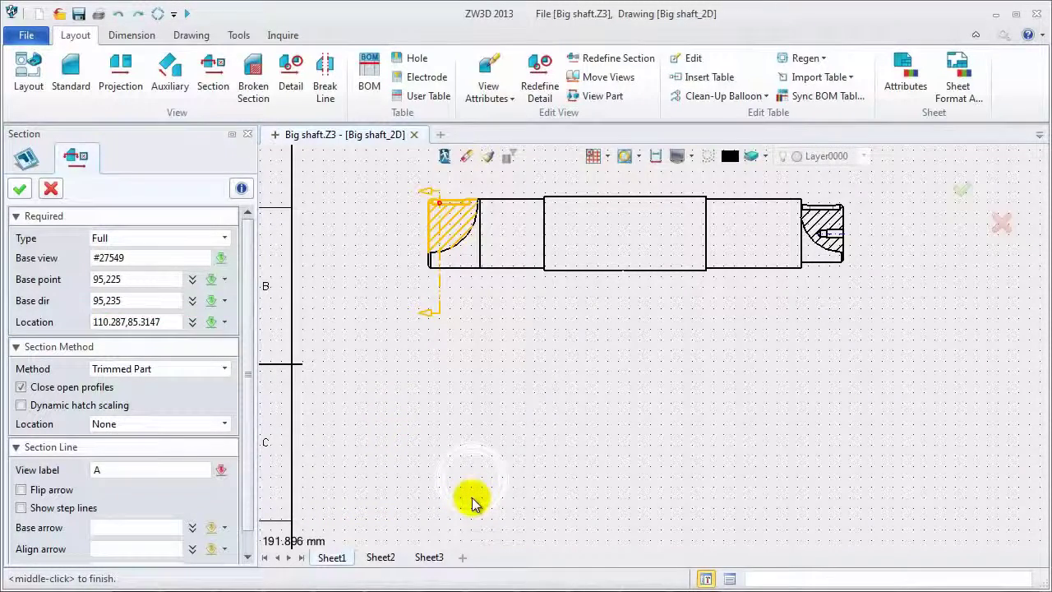
middle_click(472, 501)
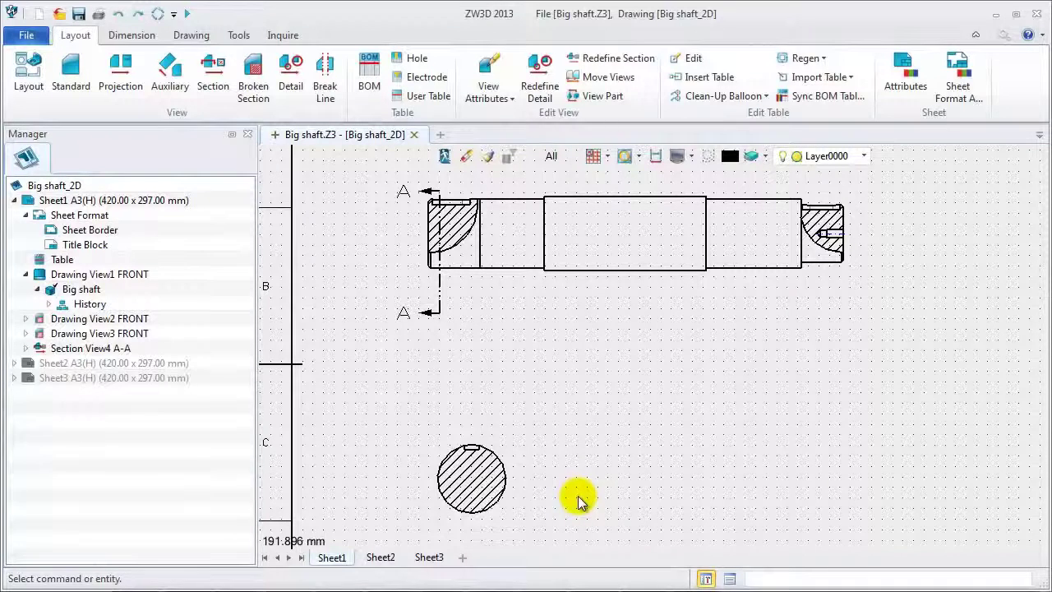
- Redefine section view A-A to use the Sect Curves method
left_click(505, 483)
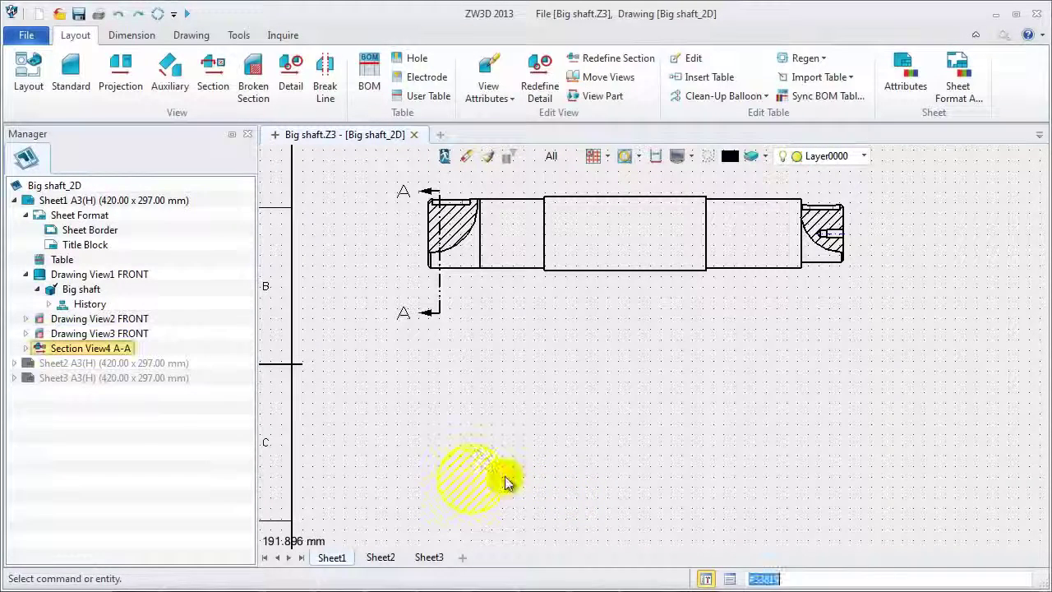
right_click(505, 483)
left_click(513, 493)
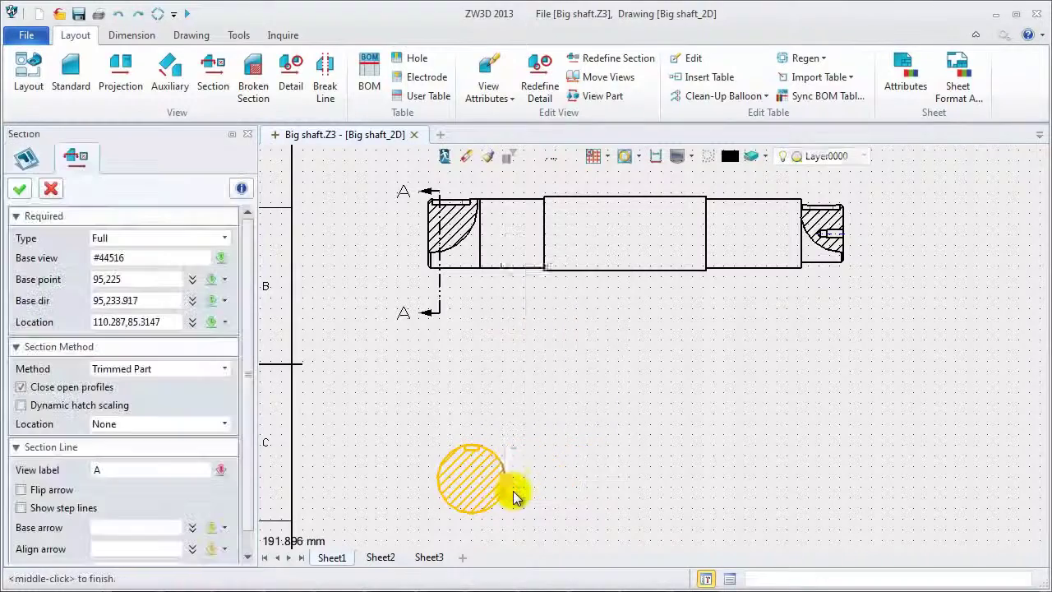
left_click(225, 368)
left_click(222, 383)
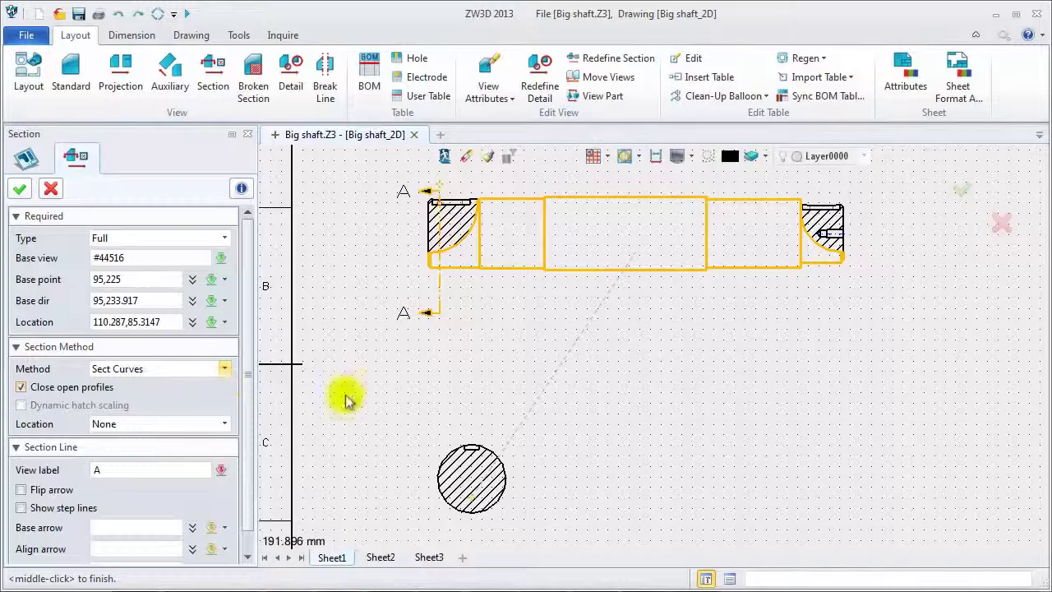
middle_click(477, 403)
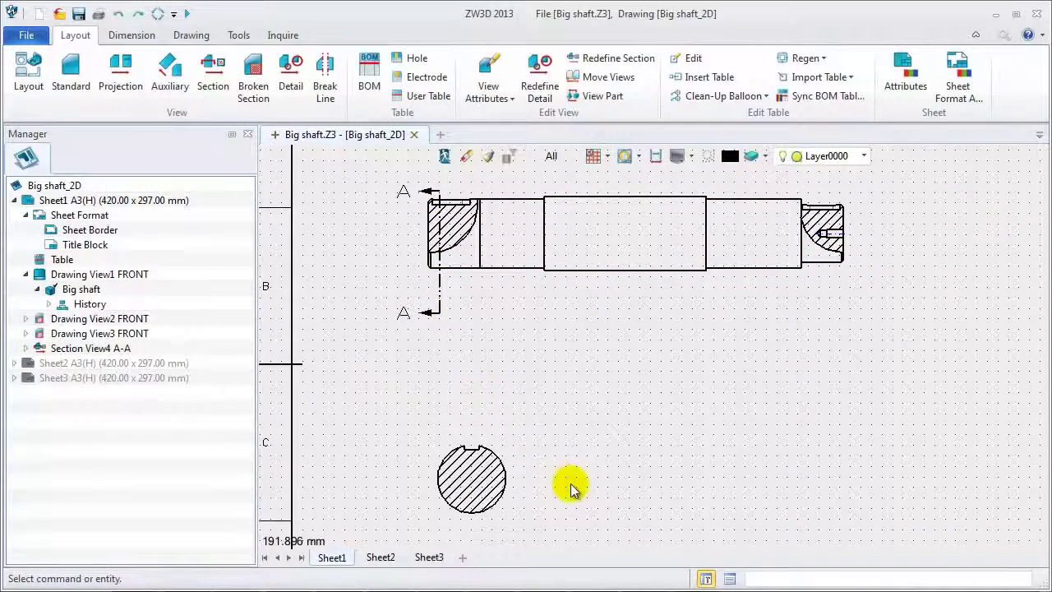
- Create full section B-B vertically through the shaft's right keyway using the Sect Curves method, and place it beside section A-A
scroll(548, 447, "down", 1)
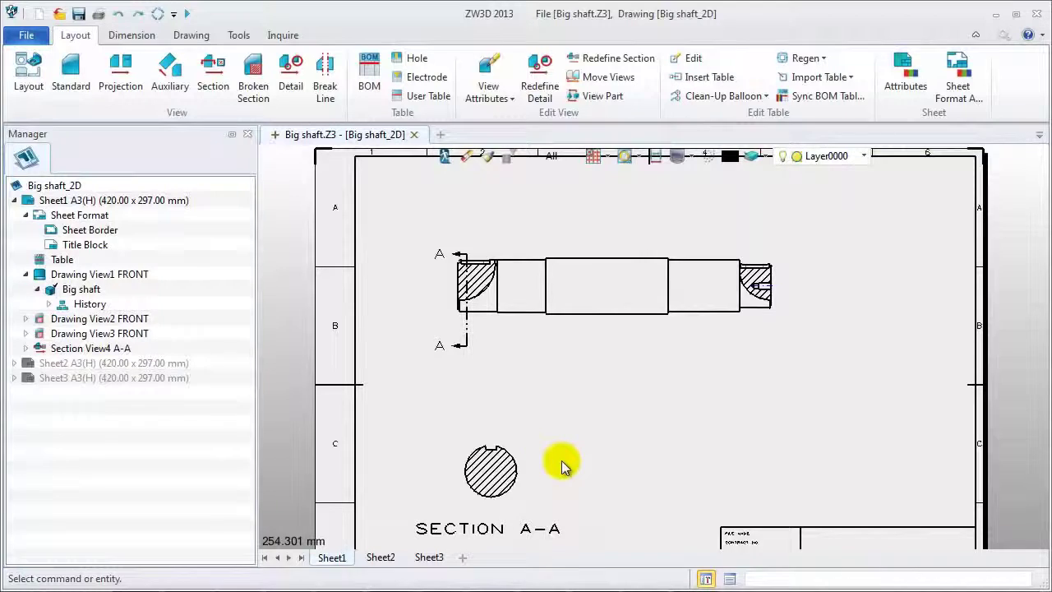
scroll(562, 465, "up", 1)
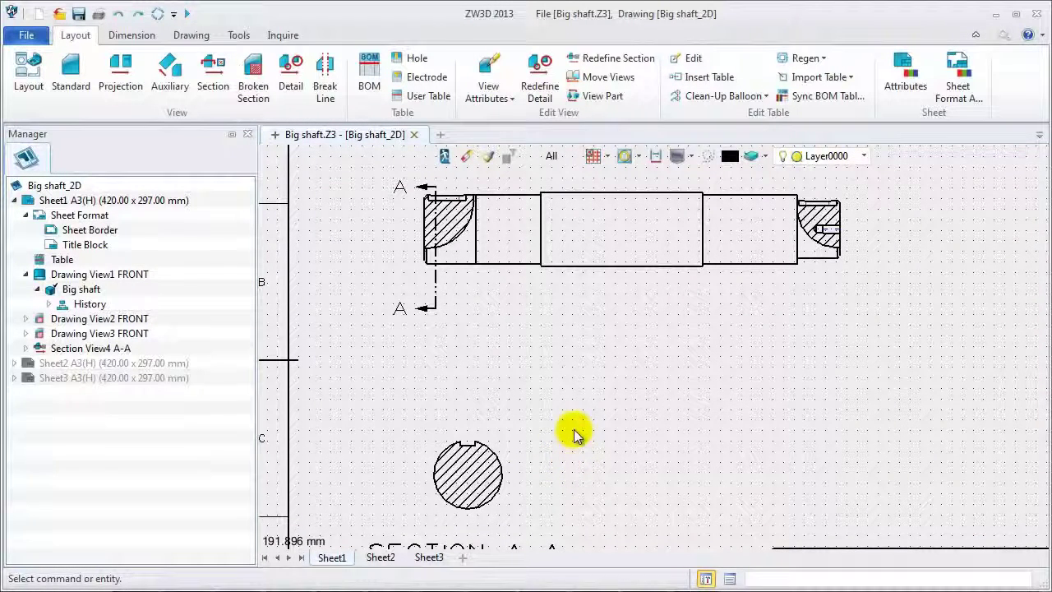
left_click(212, 79)
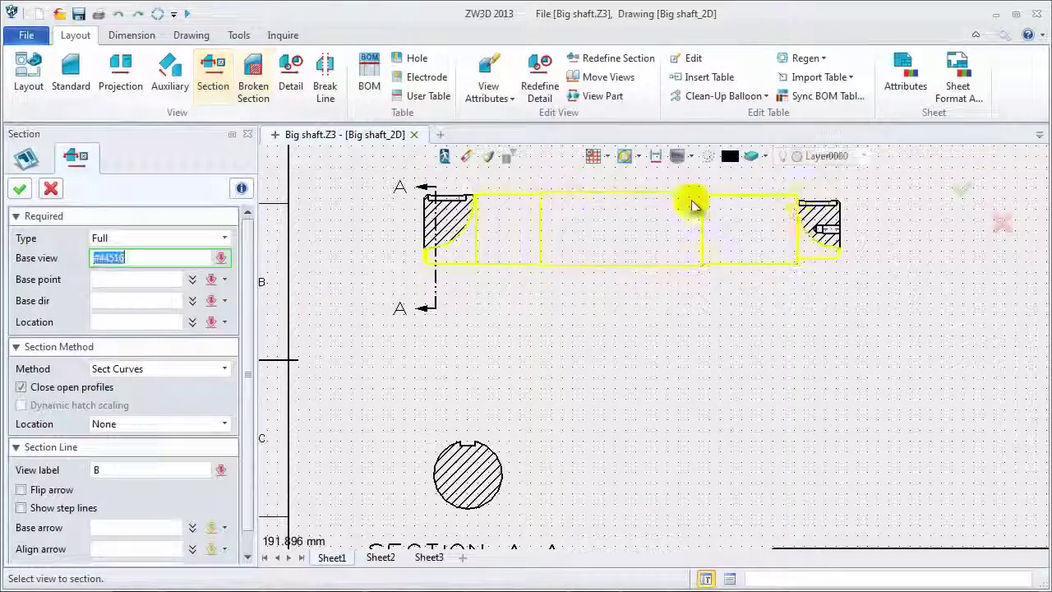
left_click(808, 223)
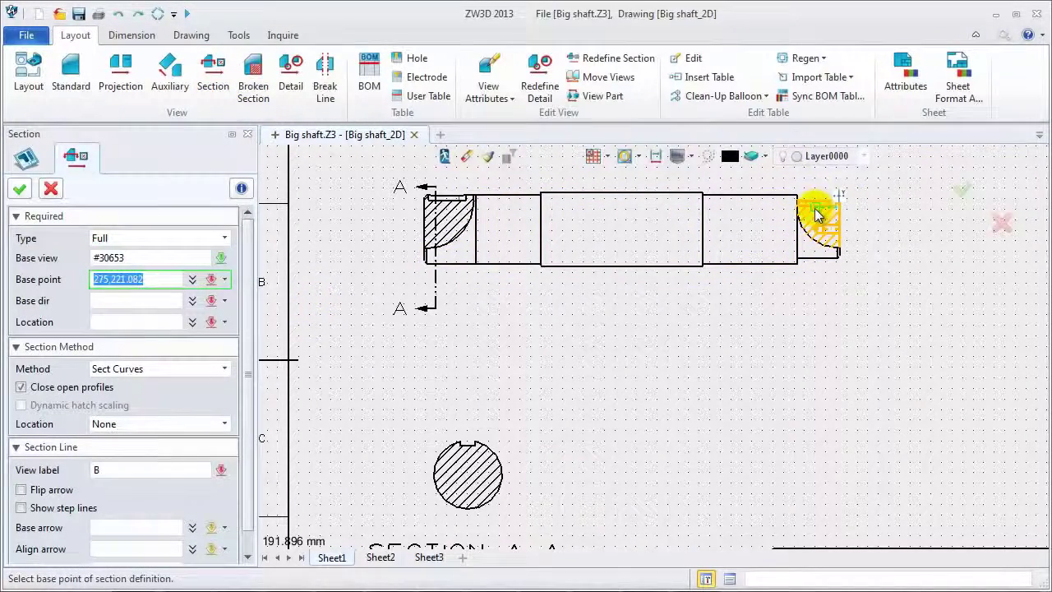
left_click(814, 208)
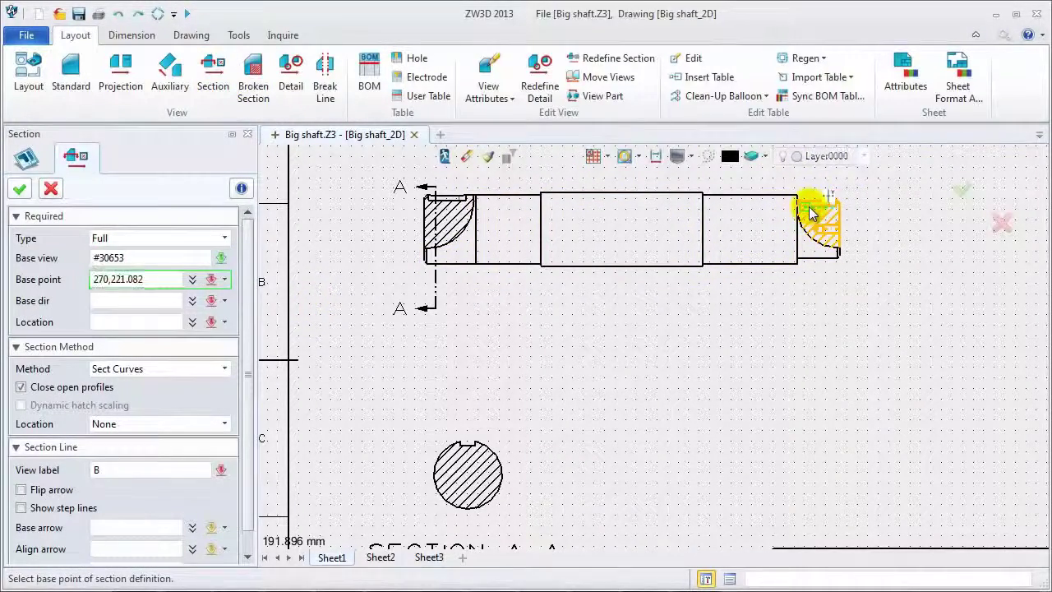
left_click(806, 318)
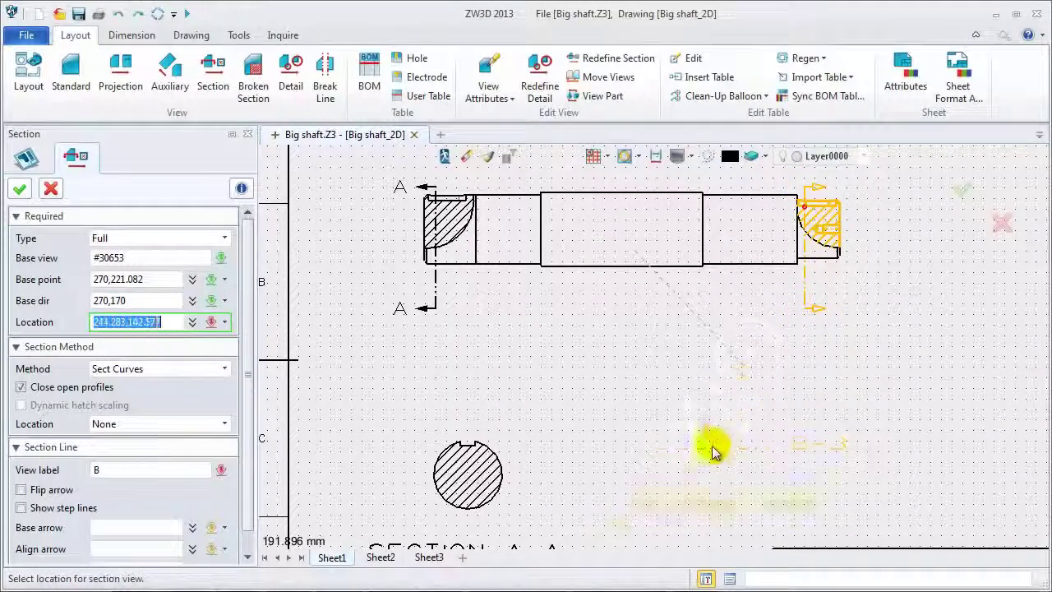
left_click(688, 500)
middle_click(853, 450)
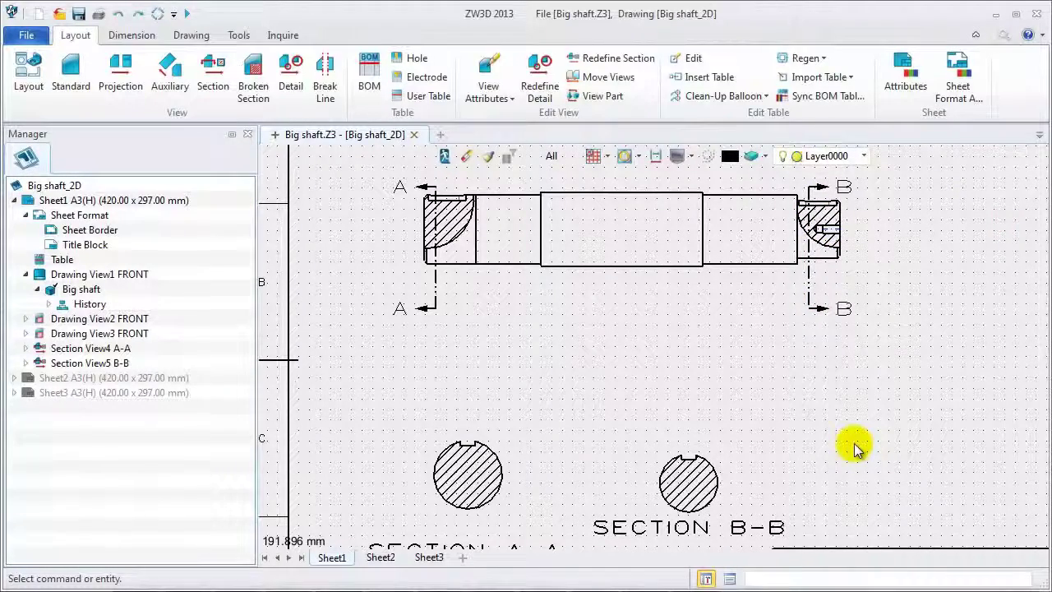
- Turn off the label prefix of section view A-A and reduce its label height in the view attributes
middle_click_drag(787, 443, 773, 312)
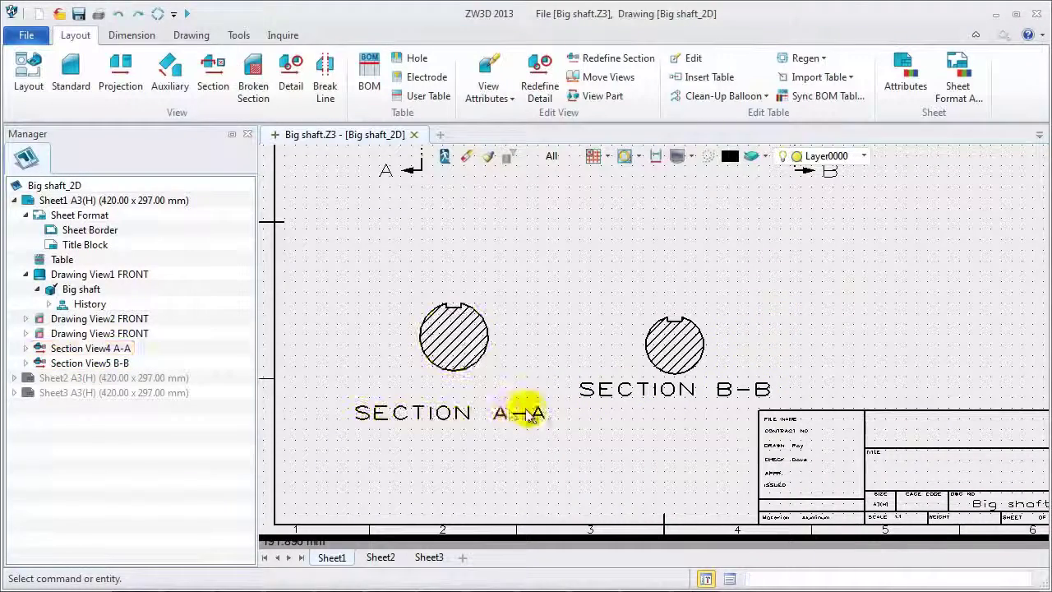
right_click(457, 416)
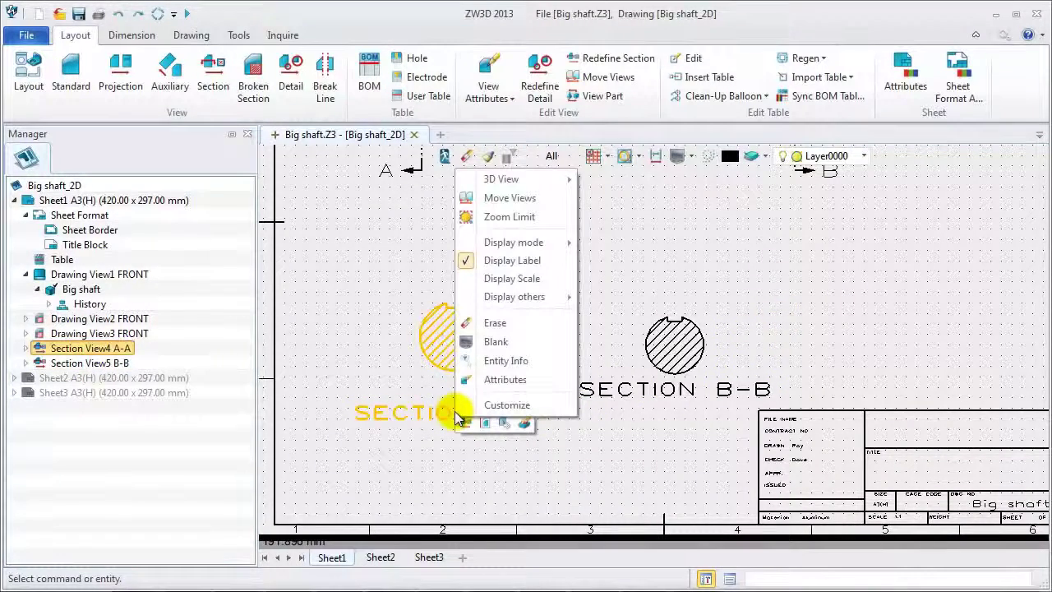
left_click(483, 378)
left_click(108, 99)
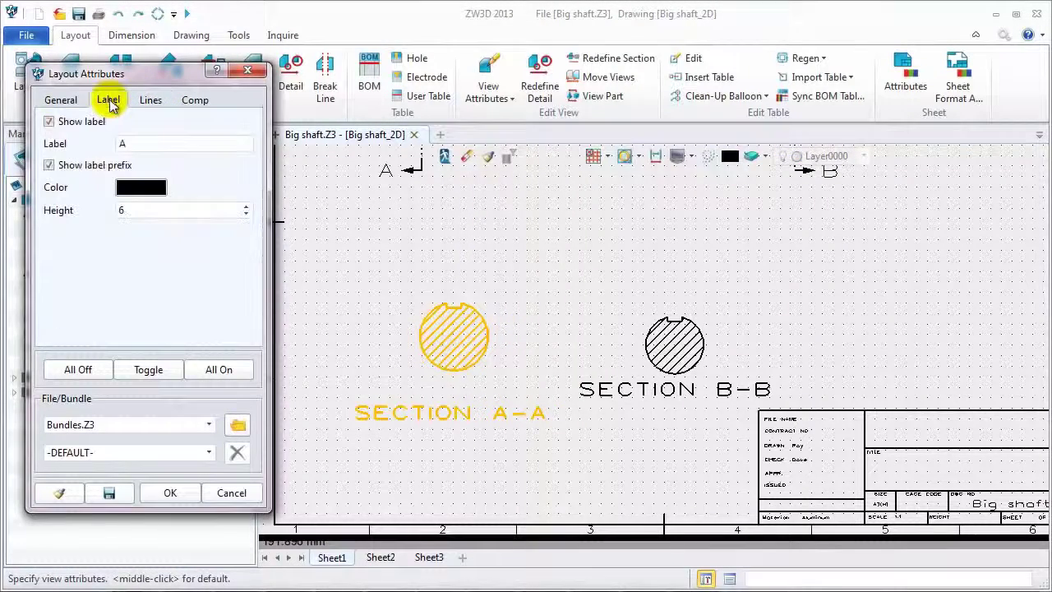
left_click(89, 168)
left_click(245, 213)
left_click(175, 494)
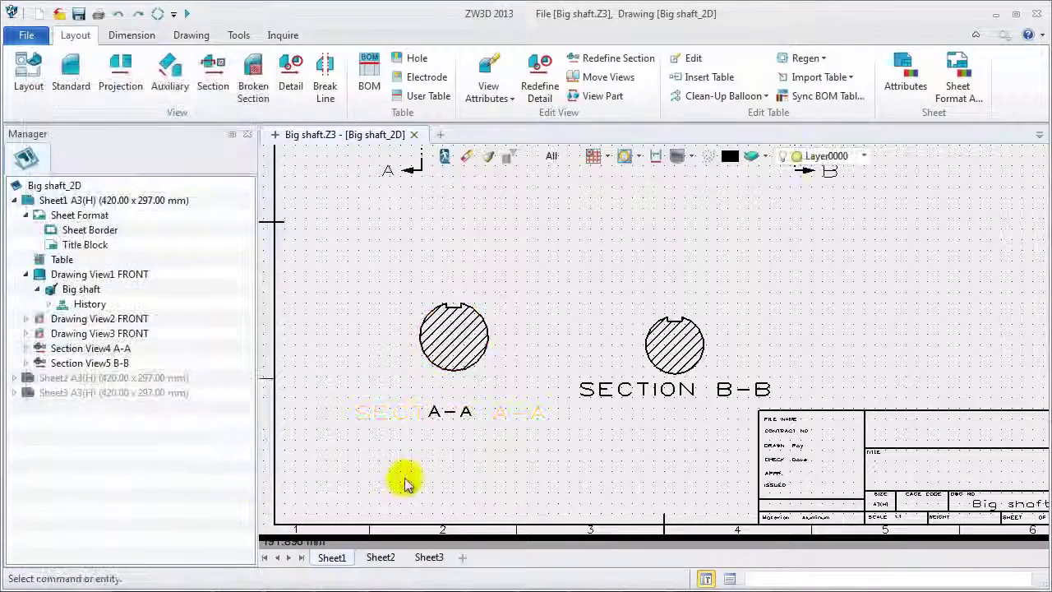
- Turn off the label prefix of section view B-B and reduce its label height in the view attributes
right_click(697, 331)
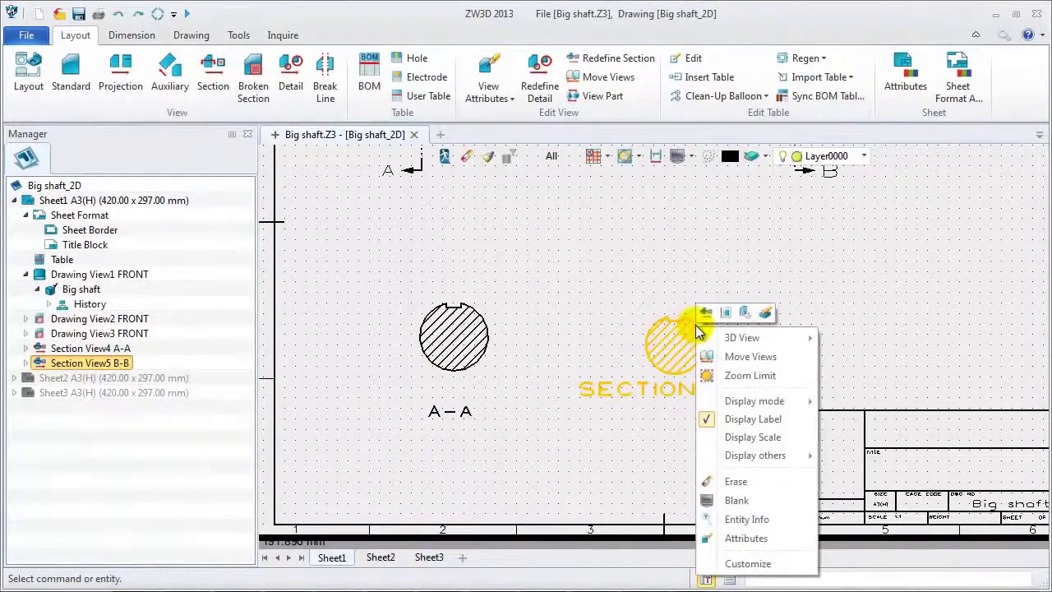
left_click(743, 538)
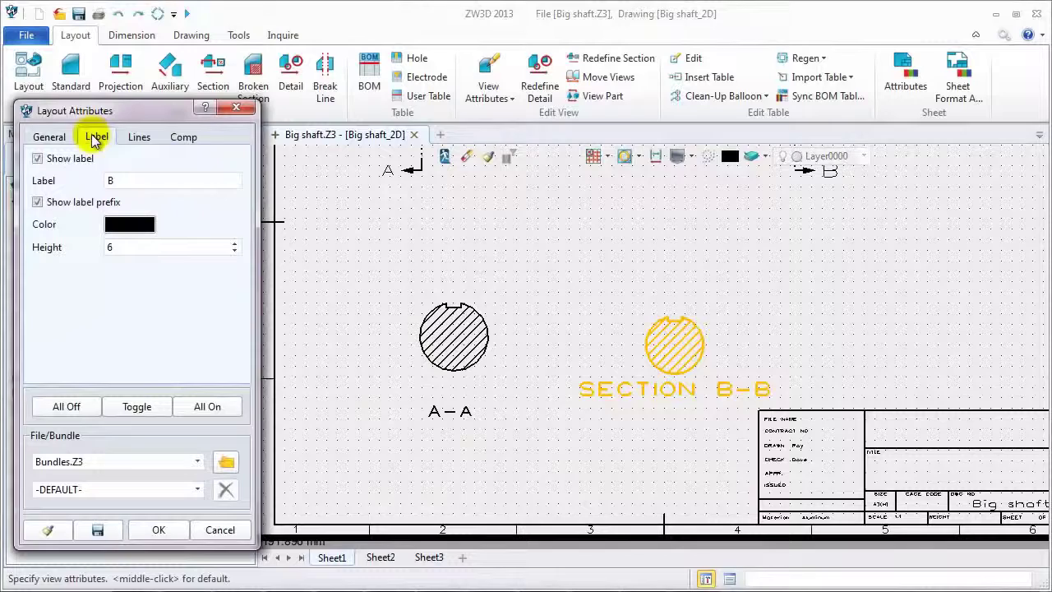
left_click(105, 202)
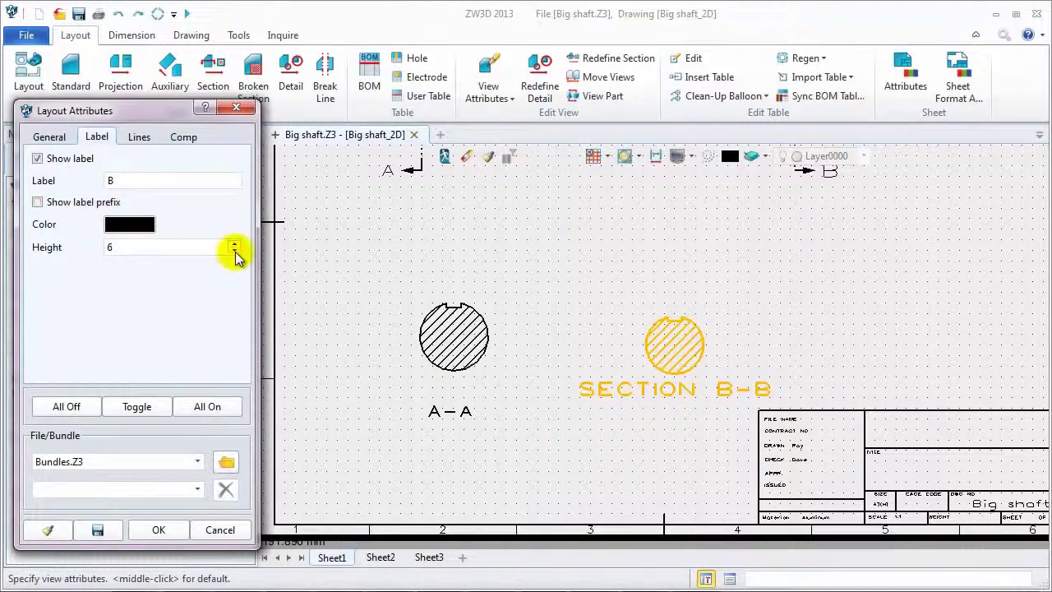
left_click(160, 529)
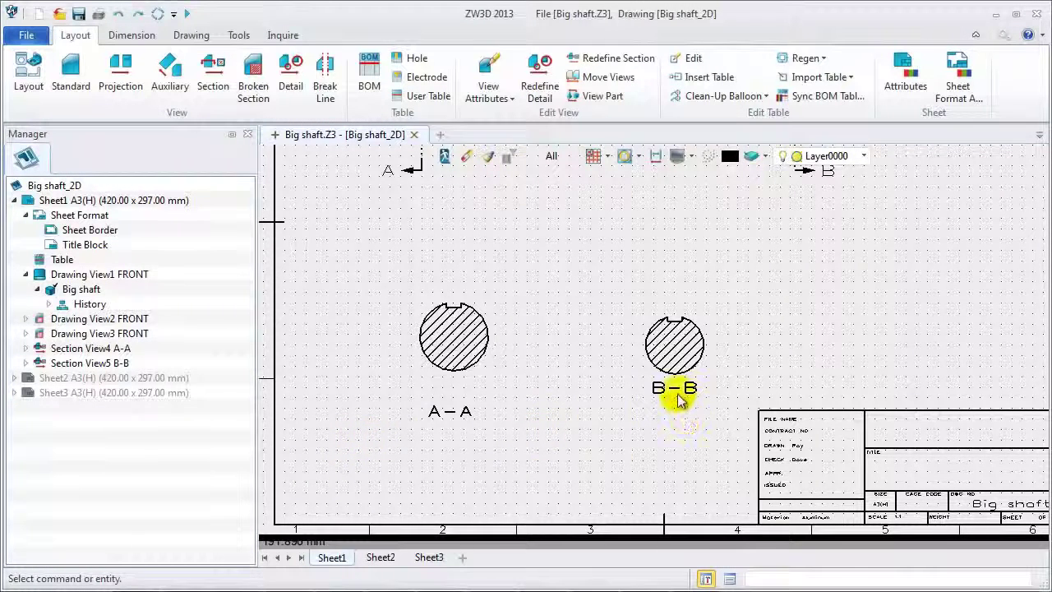
- Restrict the pick filter to Text only and move the B-B label slightly lower, about level with the A-A label
left_click(557, 156)
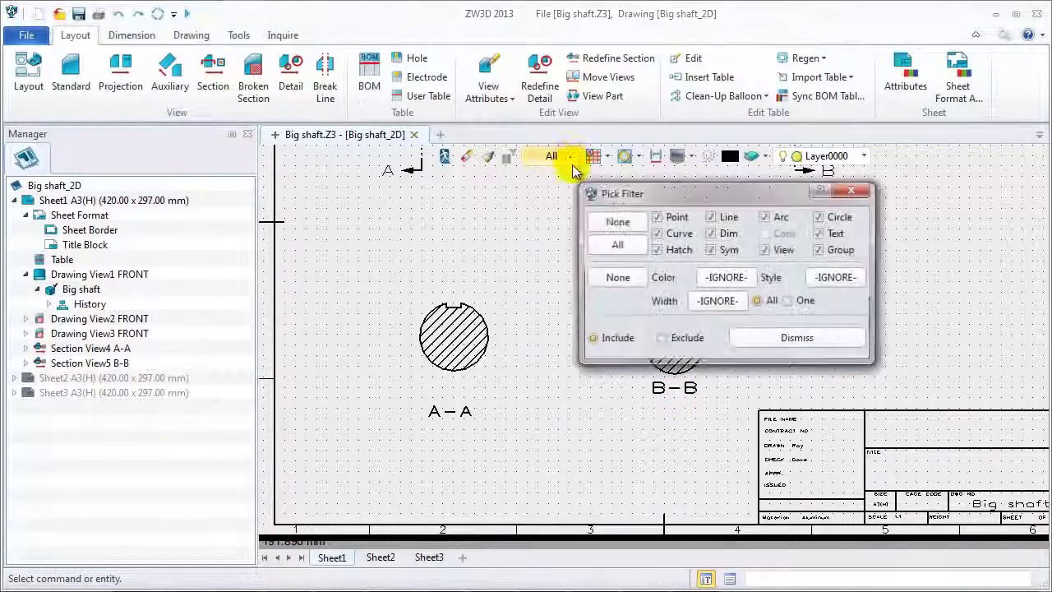
left_click(617, 221)
left_click(818, 232)
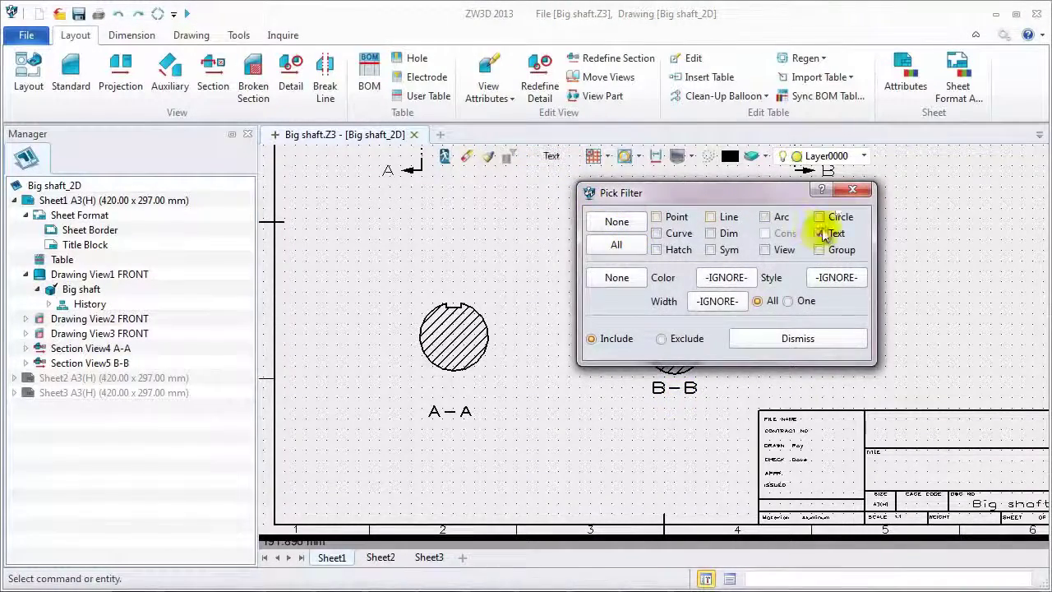
left_click(854, 191)
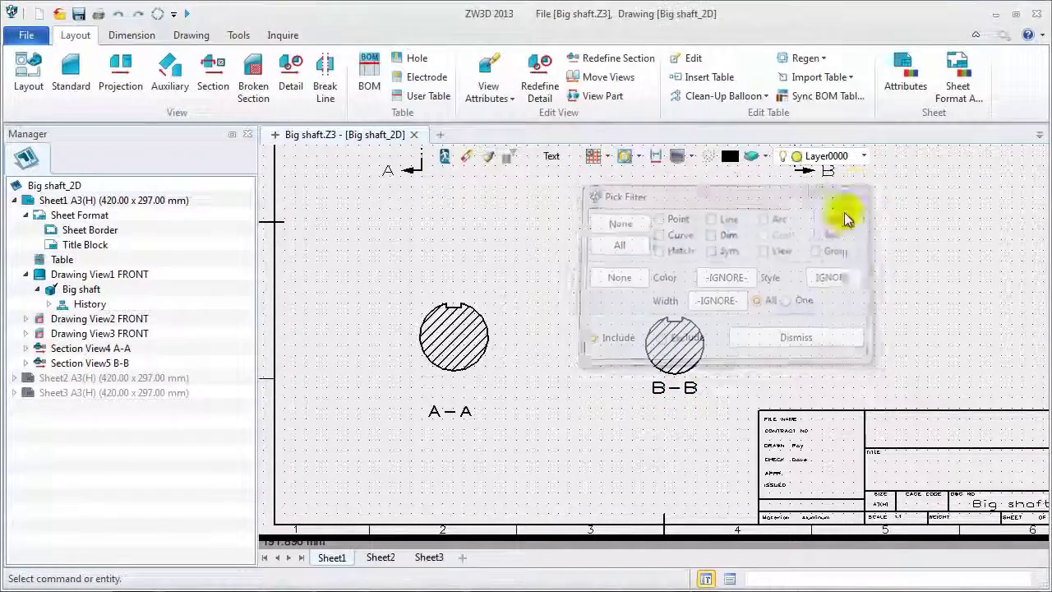
left_click(674, 397)
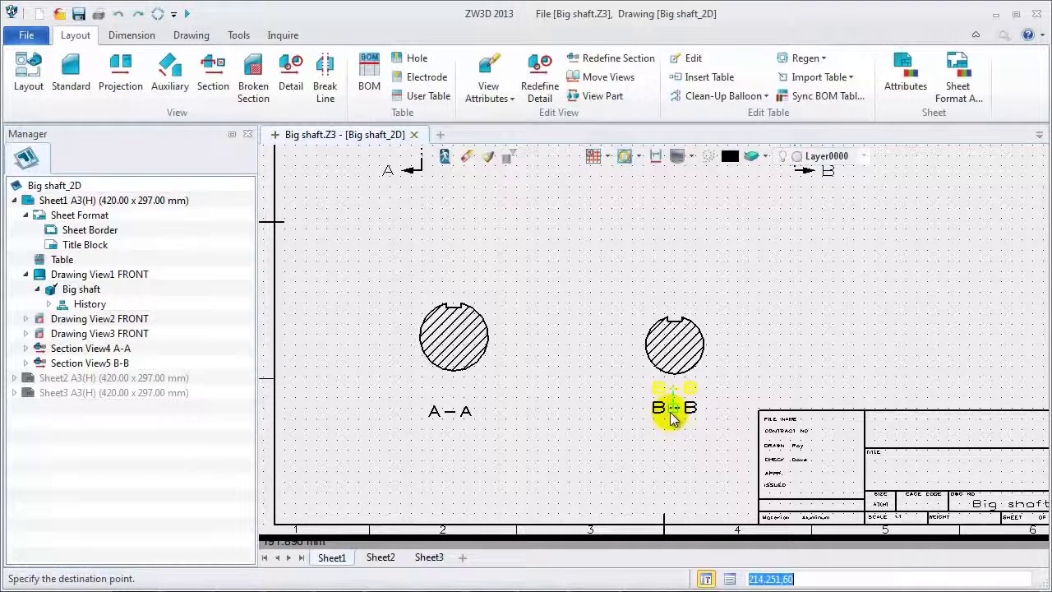
left_click(671, 416)
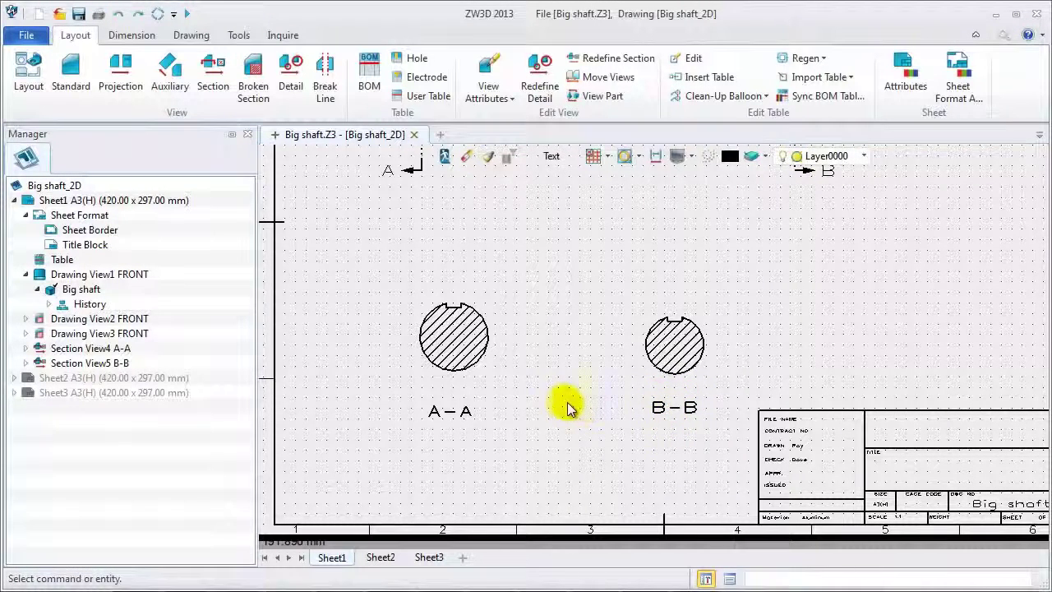
- Open the Style Manager for Big shaft_2D and review the available drafting standards and the ANSI datum target, radial/diametric and leader label styles
middle_click_drag(540, 258, 523, 346)
scroll(528, 348, "down", 1)
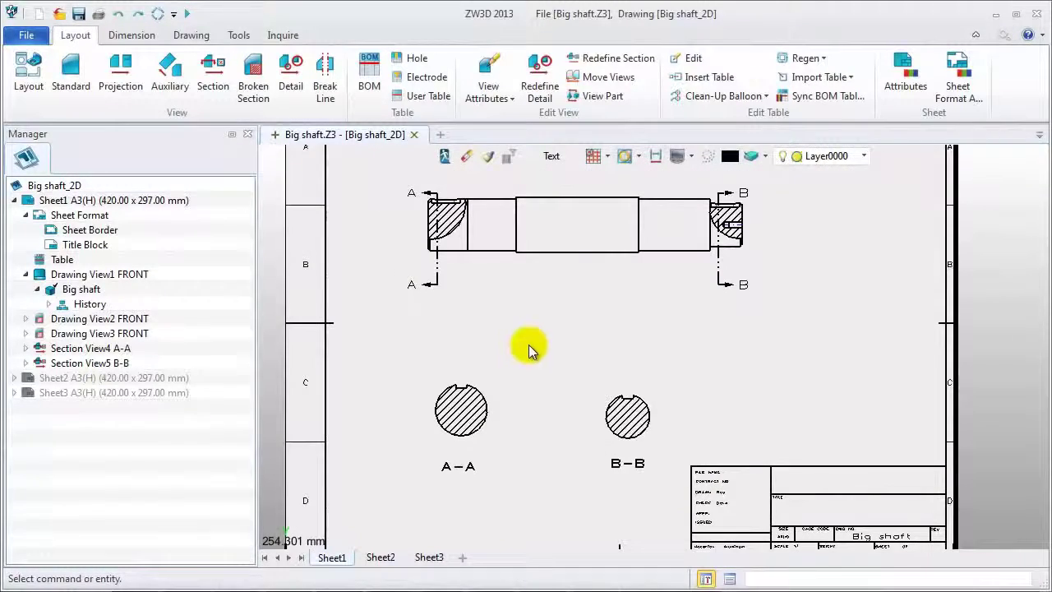
mouse_move(506, 290)
middle_mouse_down()
mouse_move(509, 301)
mouse_move(491, 311)
middle_mouse_up()
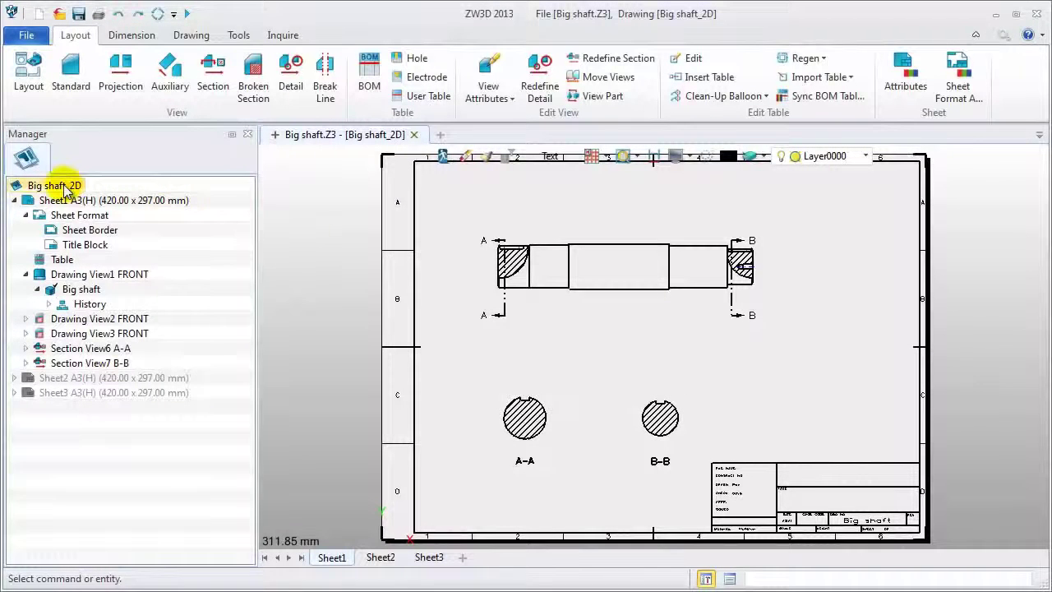
right_click(65, 187)
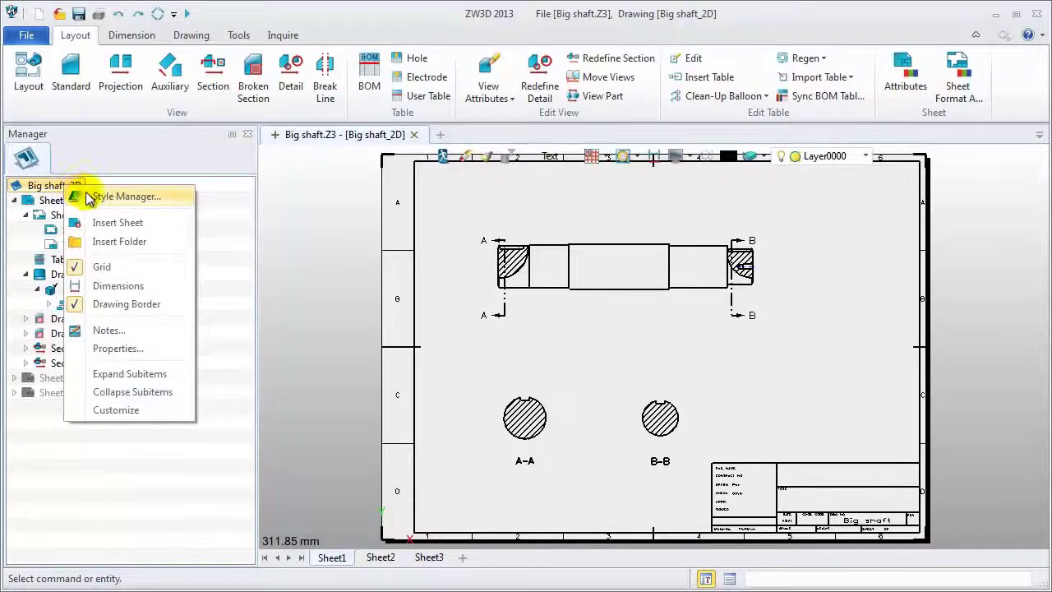
left_click(79, 193)
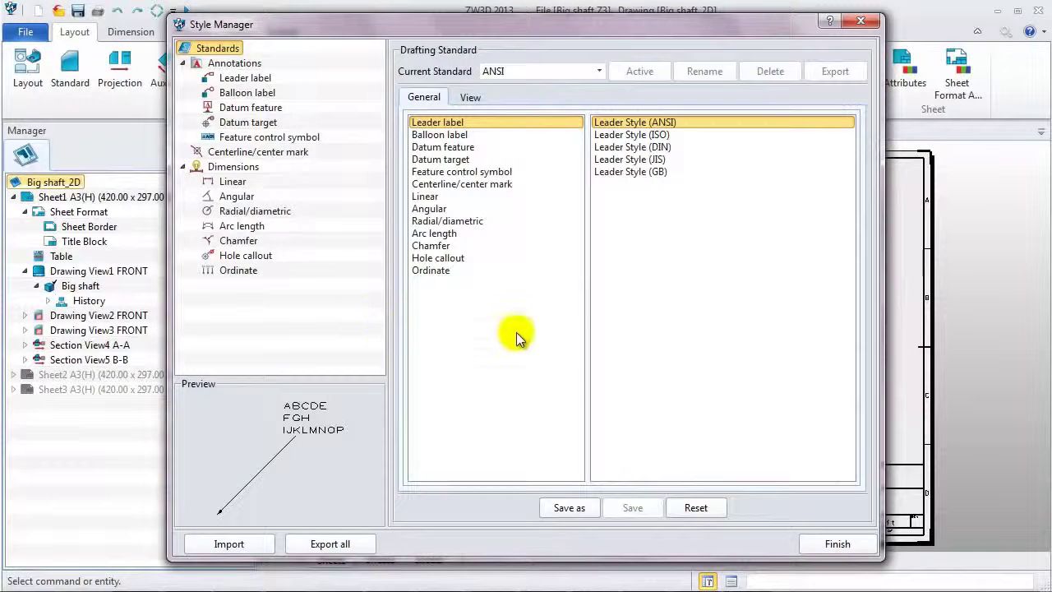
left_click(599, 71)
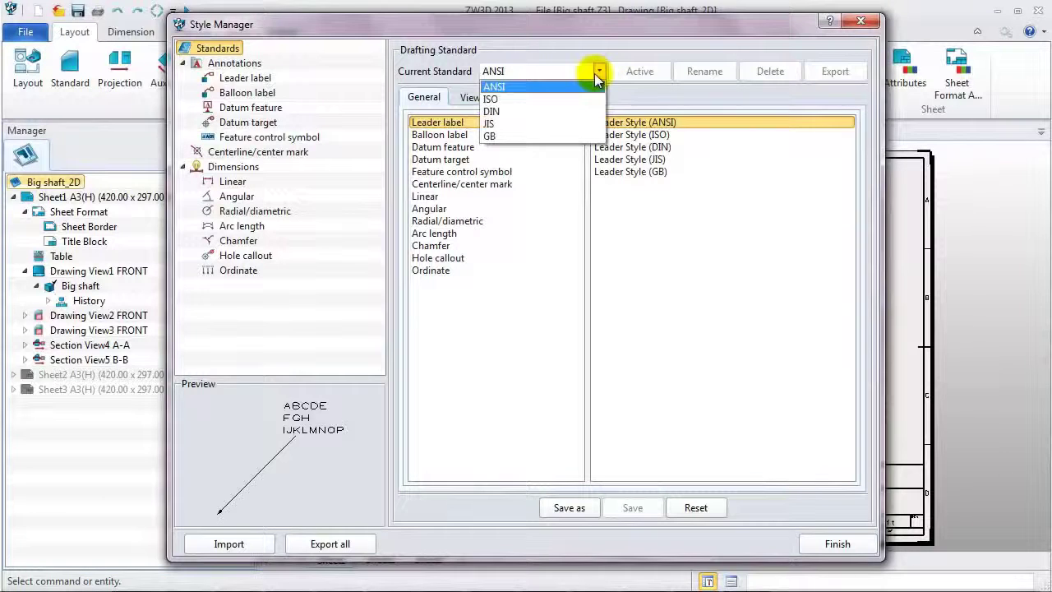
left_click(544, 311)
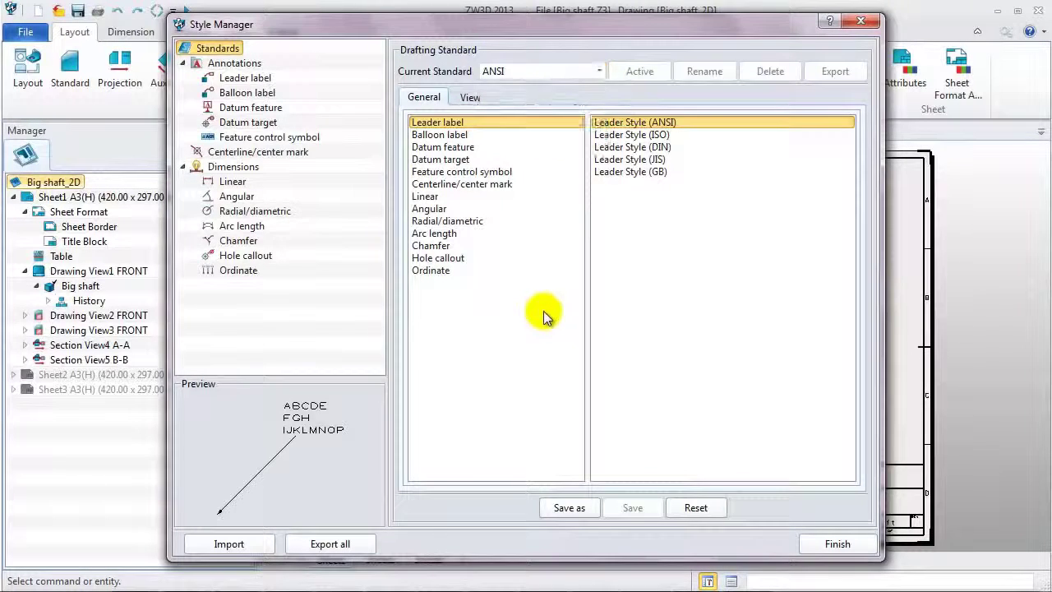
left_click(503, 159)
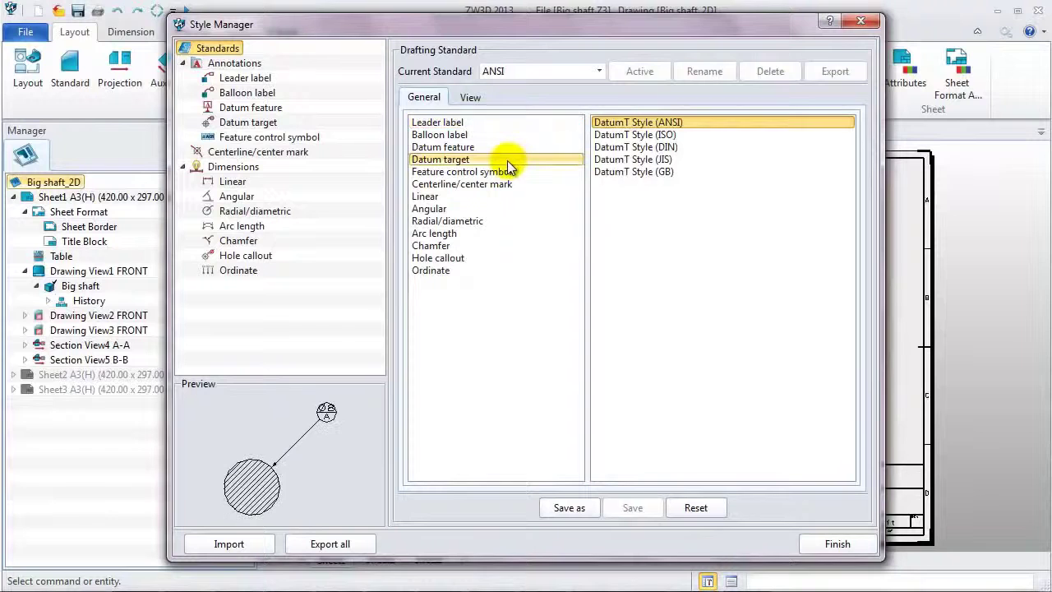
left_click(486, 218)
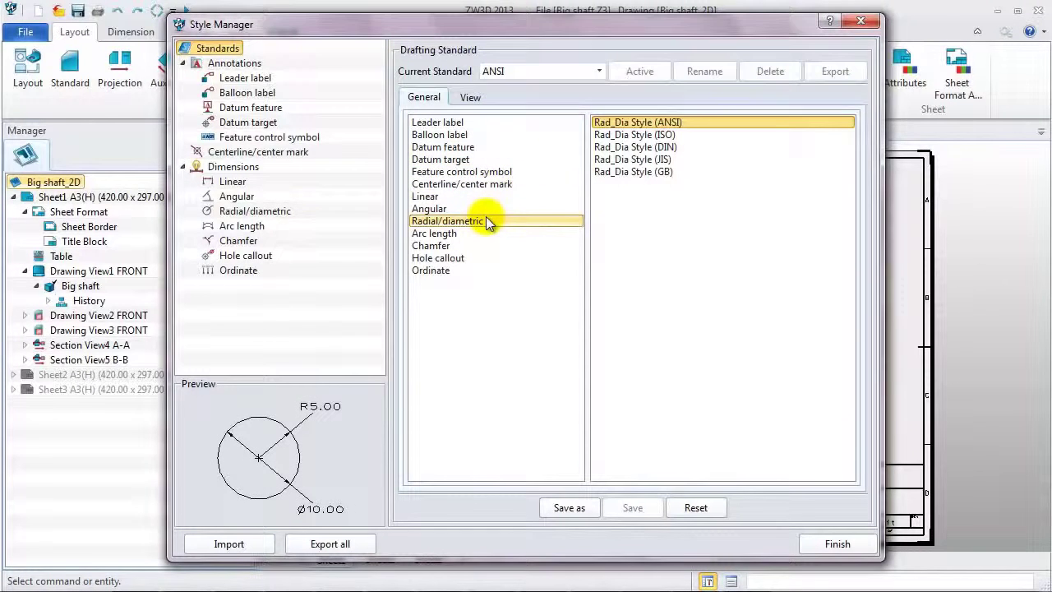
left_click(245, 75)
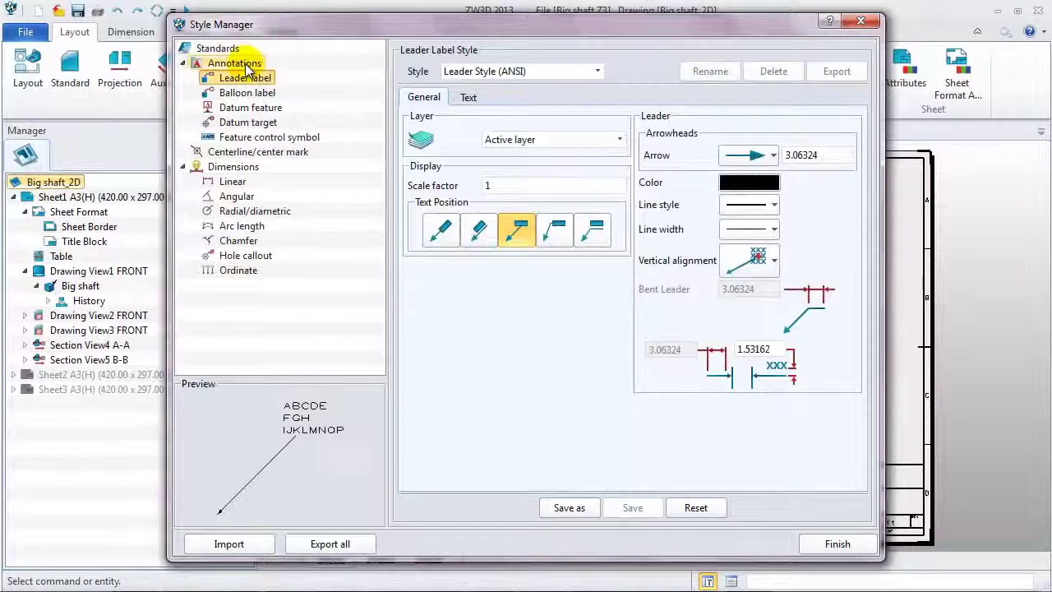
- Set the ANSI linear dimension style to X.X precision with the text aligned above the dimension line
left_click(237, 176)
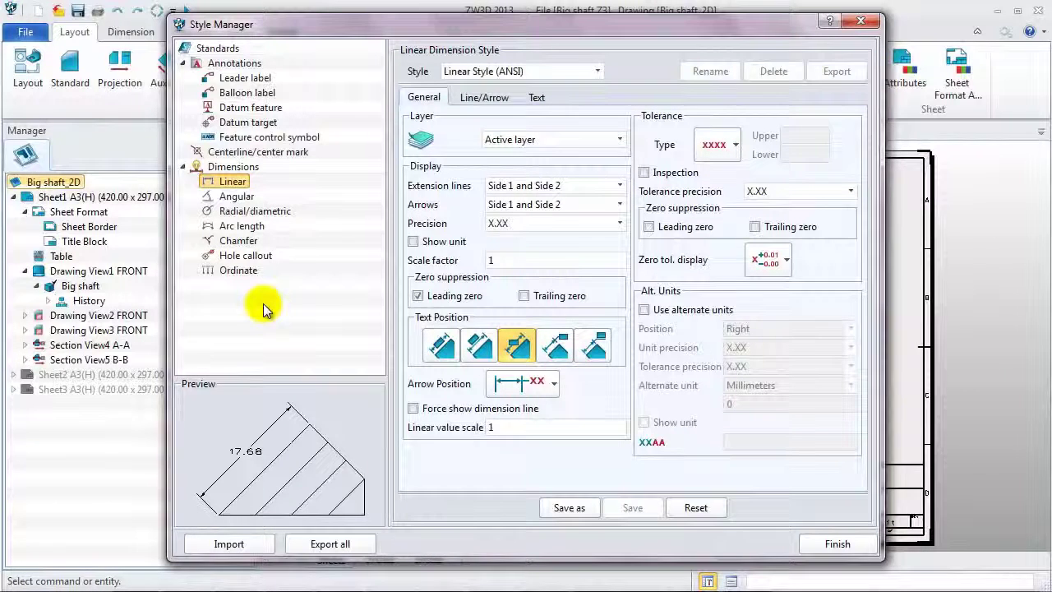
left_click(610, 225)
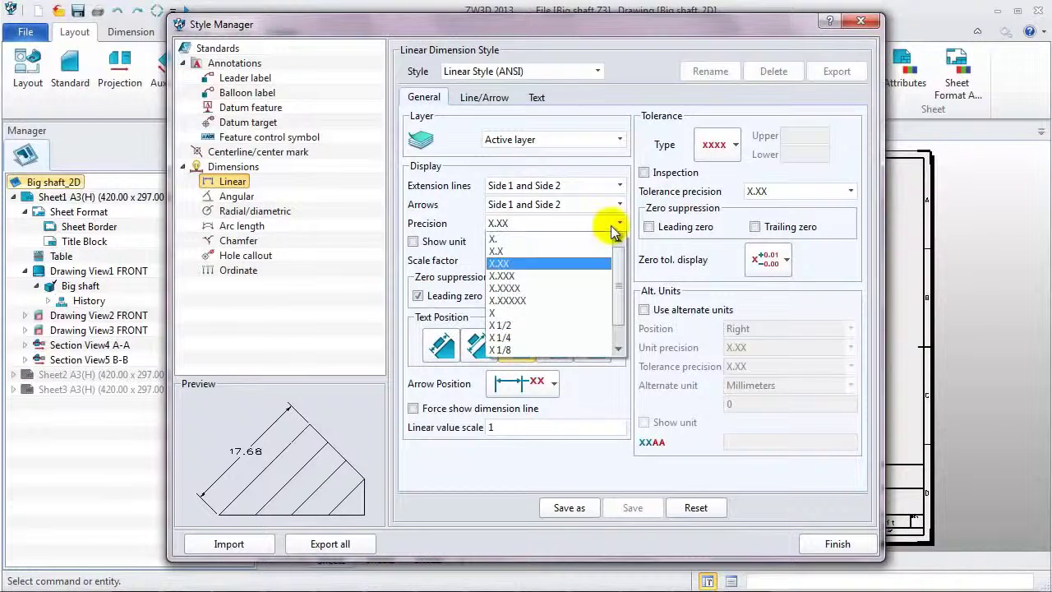
left_click(527, 250)
left_click(481, 345)
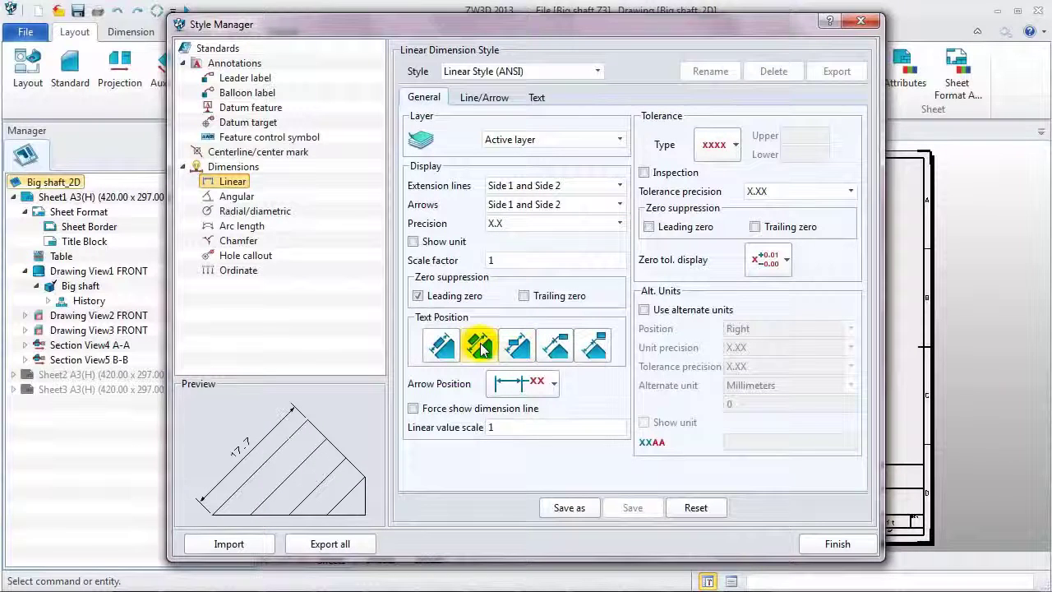
- Set the linear dimension text shape to height 2.5, character width 0.75 and character spacing 0.2
left_click(543, 100)
double_click(785, 138)
type("2.5")
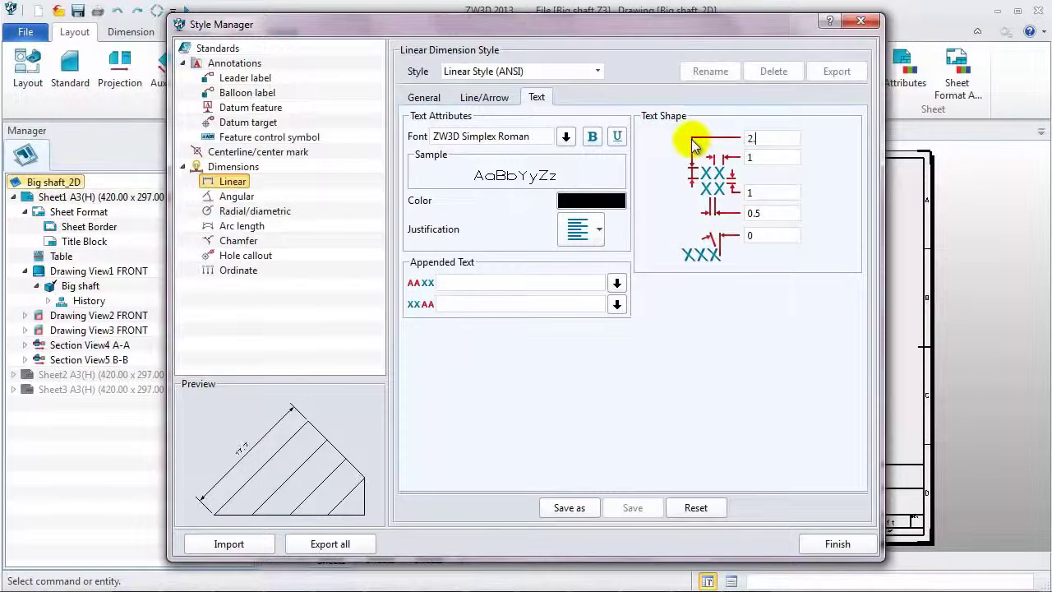
key("Tab")
type("0.75")
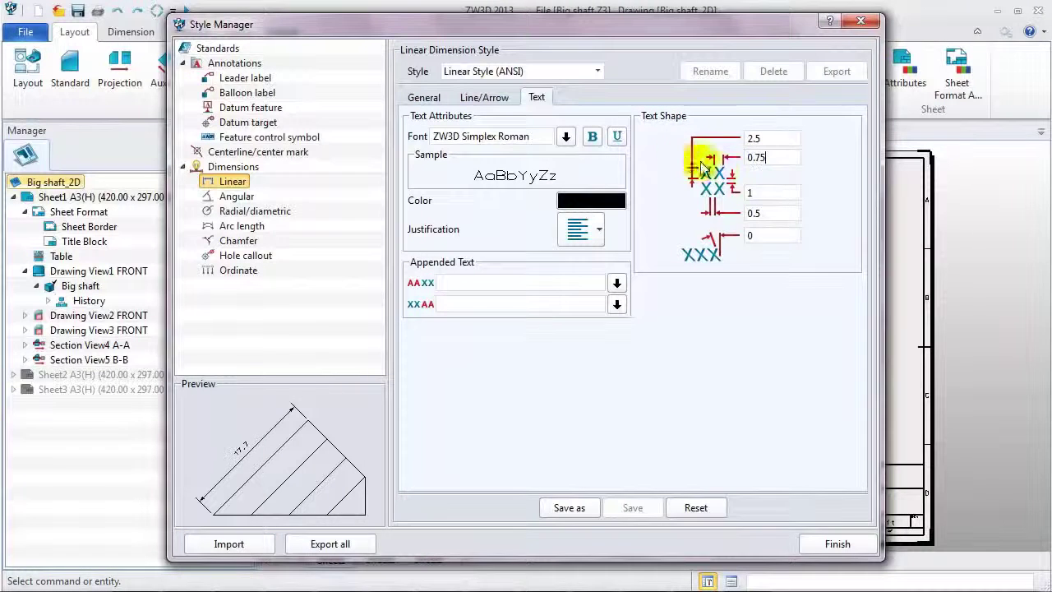
key("Tab")
key("Tab")
type("0.2")
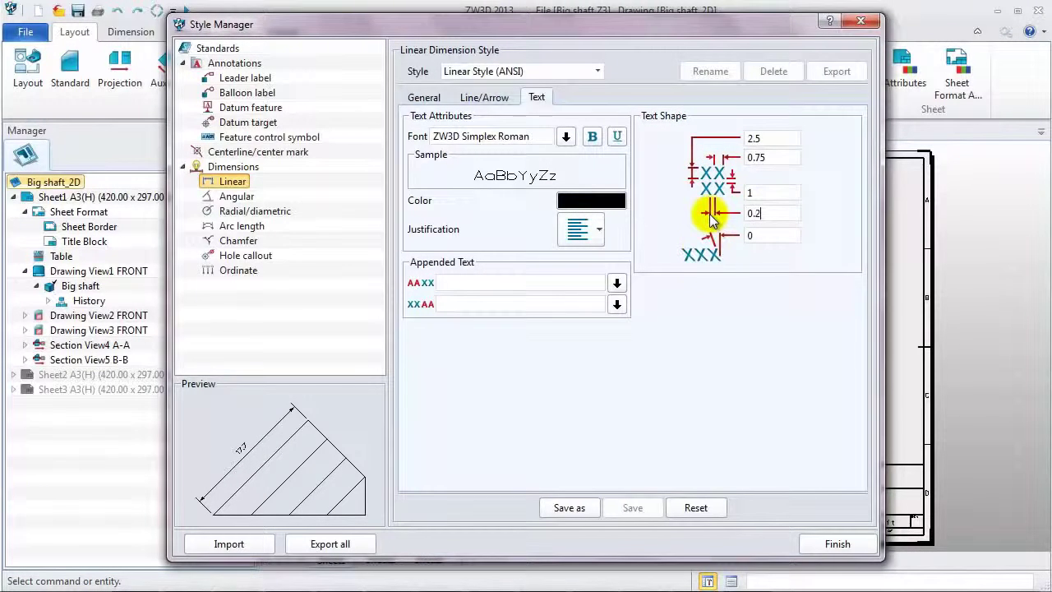
- Save the modified linear dimension settings as a new local style named Linear Style (ANSI)_ZWSOFT
left_click(569, 507)
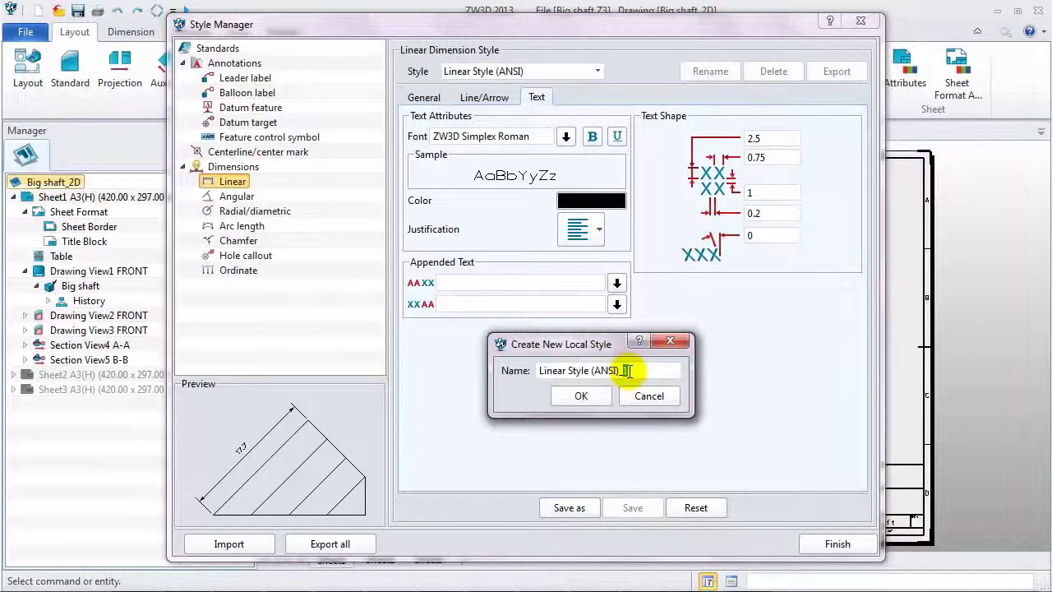
type("_ZWSOFT")
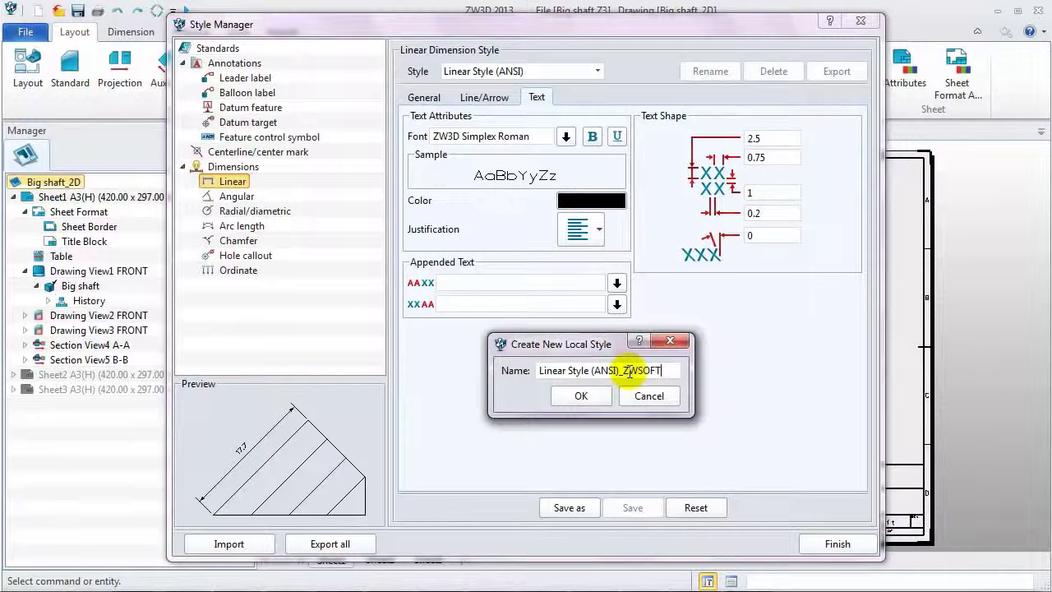
left_click(581, 395)
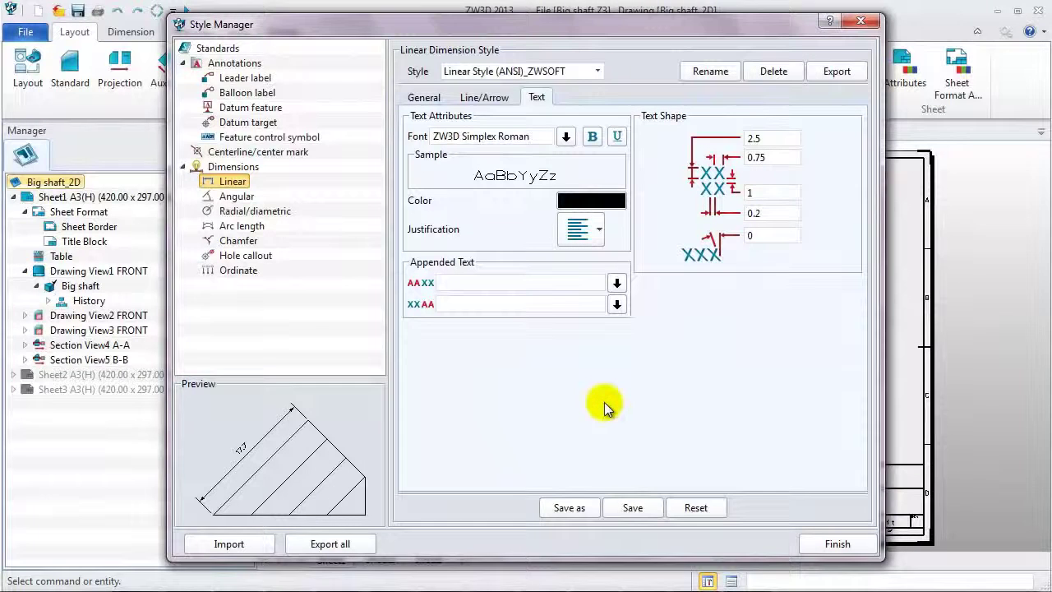
- Set the linear precision of the ANSI chamfer dimension style to X.X
left_click(240, 241)
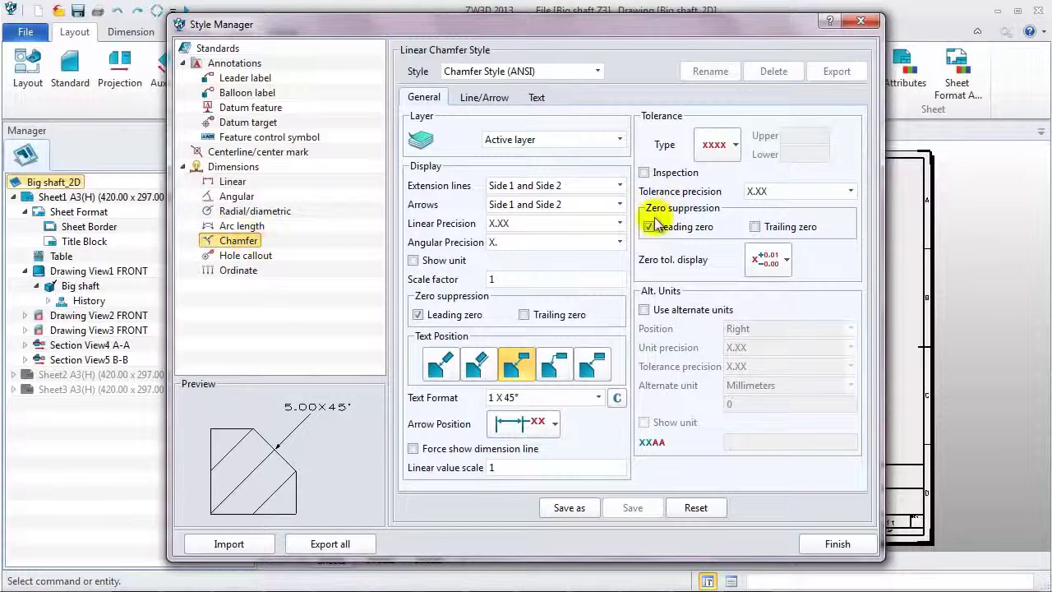
left_click(619, 223)
left_click(619, 223)
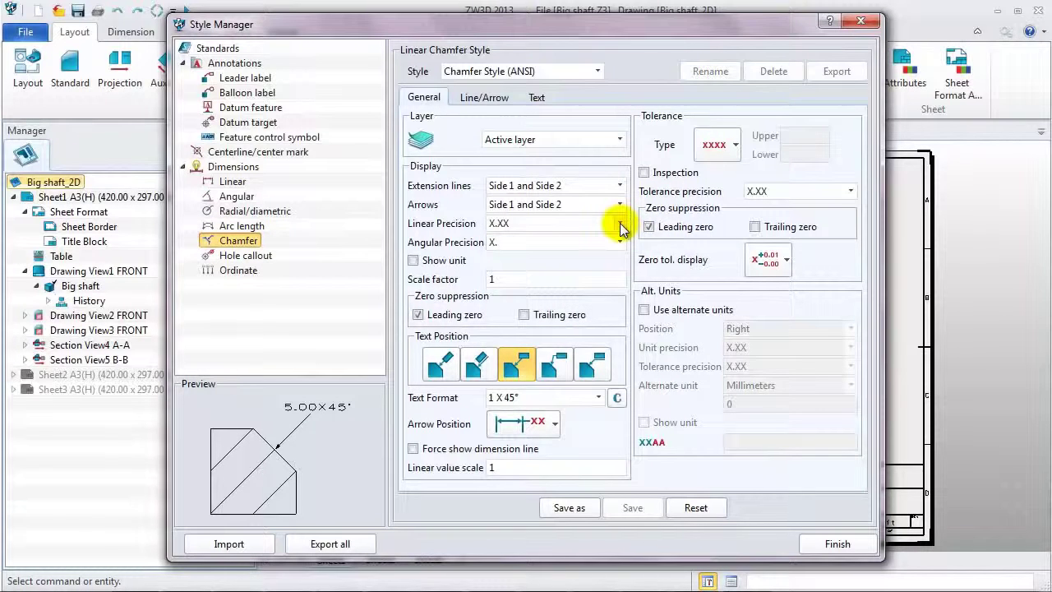
left_click(620, 223)
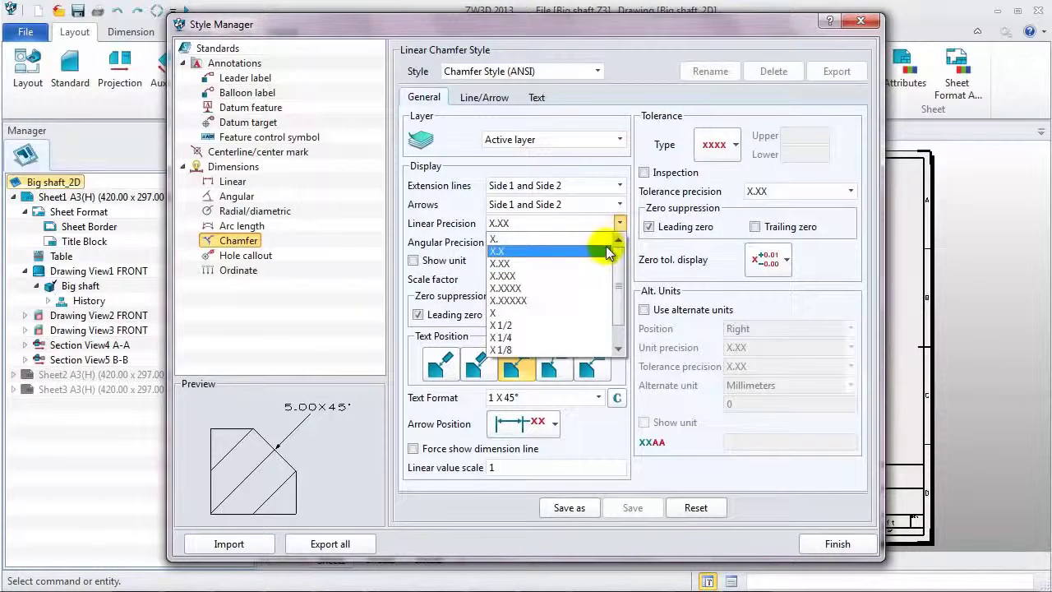
left_click(605, 251)
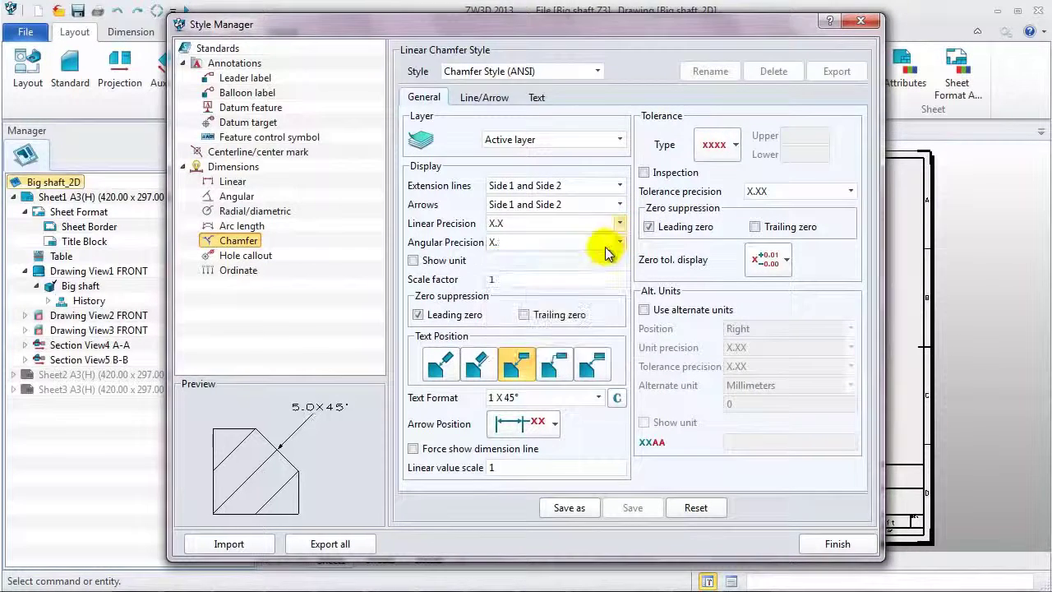
- Set the chamfer text shape to height 2.5, character width 0.75 and spacing 0.2, and save it as local style Chamfer Style (ANSI)_ZWSOFT
left_click(537, 98)
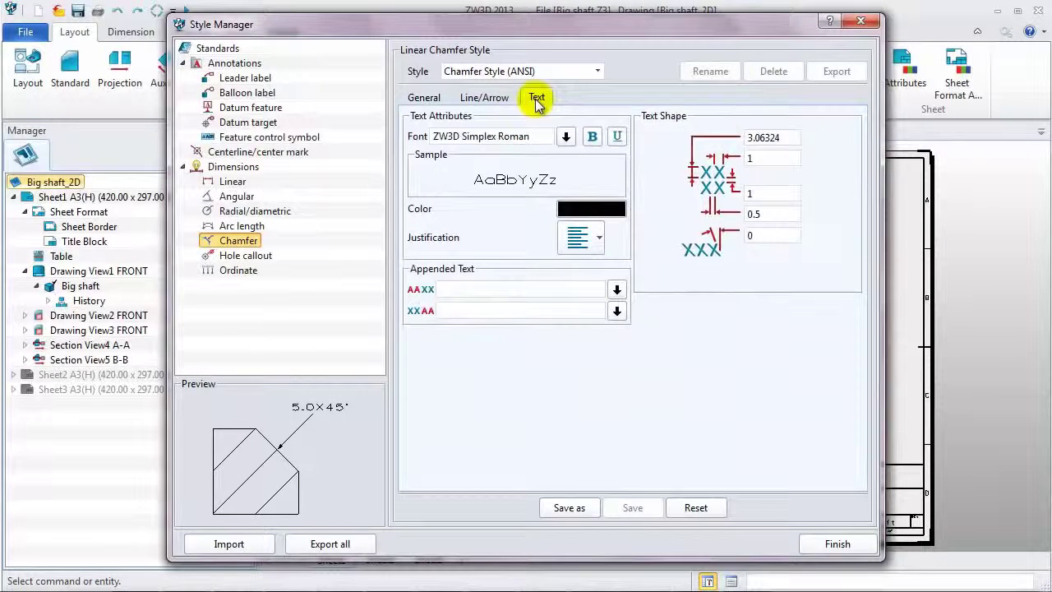
double_click(776, 138)
type("2")
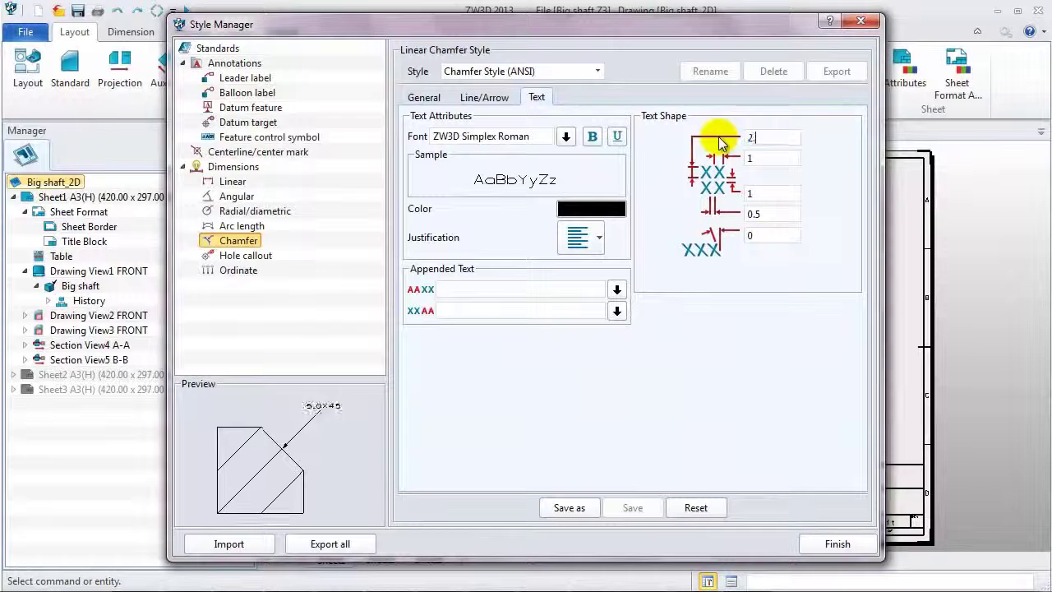
type(".5")
key("Tab")
type("0.75")
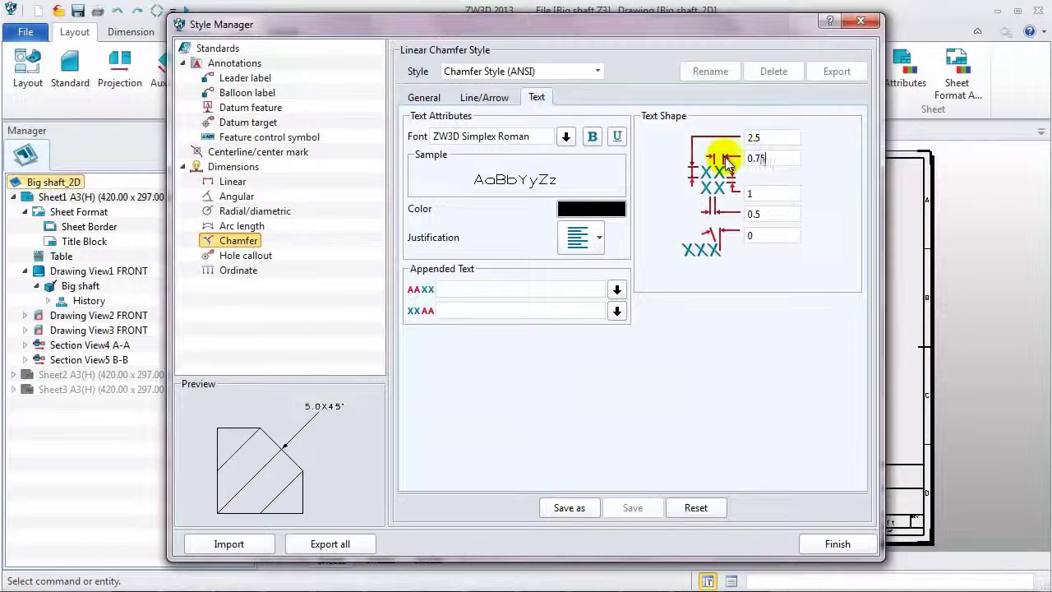
left_click_drag(764, 215, 743, 218)
type("0.")
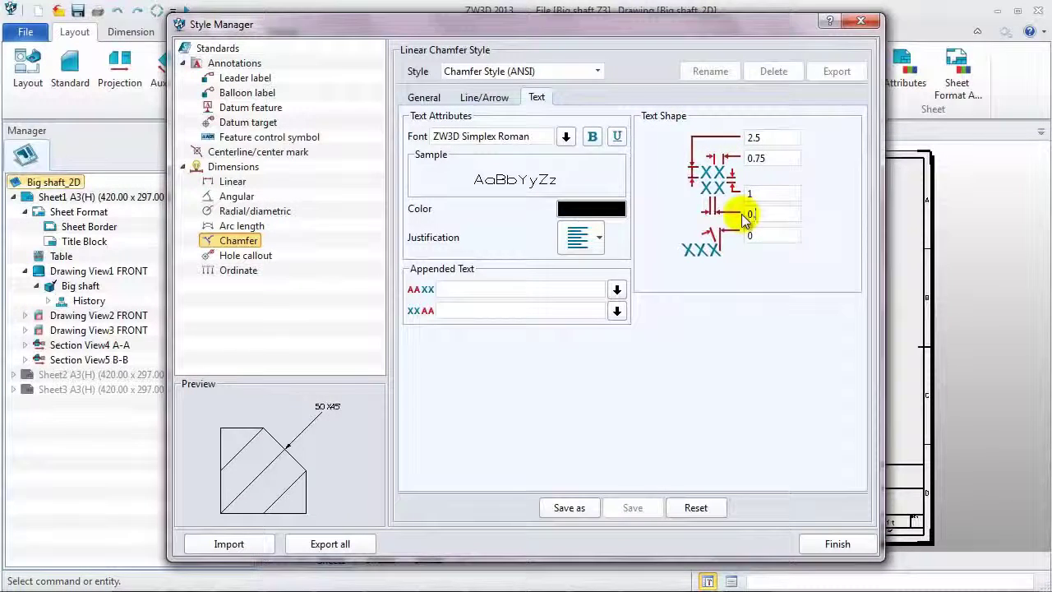
type("2")
left_click(569, 507)
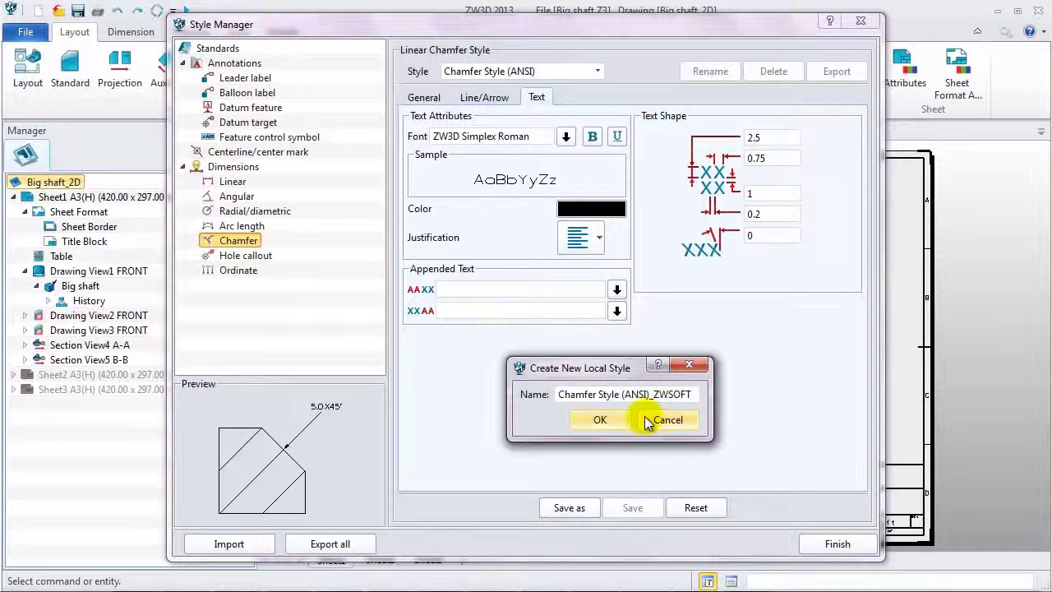
left_click(603, 420)
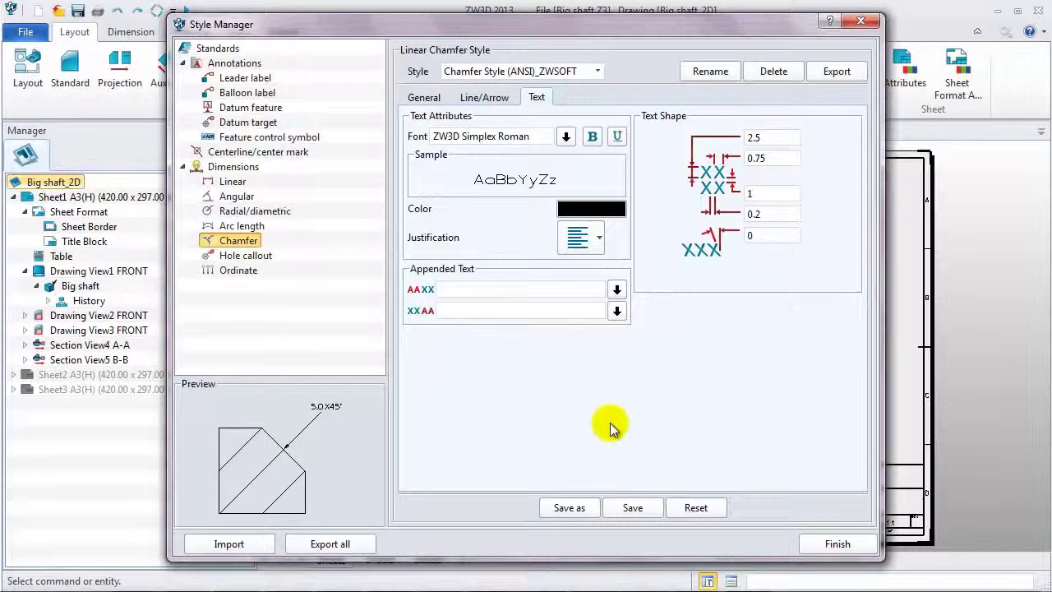
- In the ANSI drafting standard, assign Linear Style (ANSI)_ZWSOFT to linear dimensions and Chamfer Style (ANSI)_ZWSOFT to chamfer dimensions
left_click(233, 51)
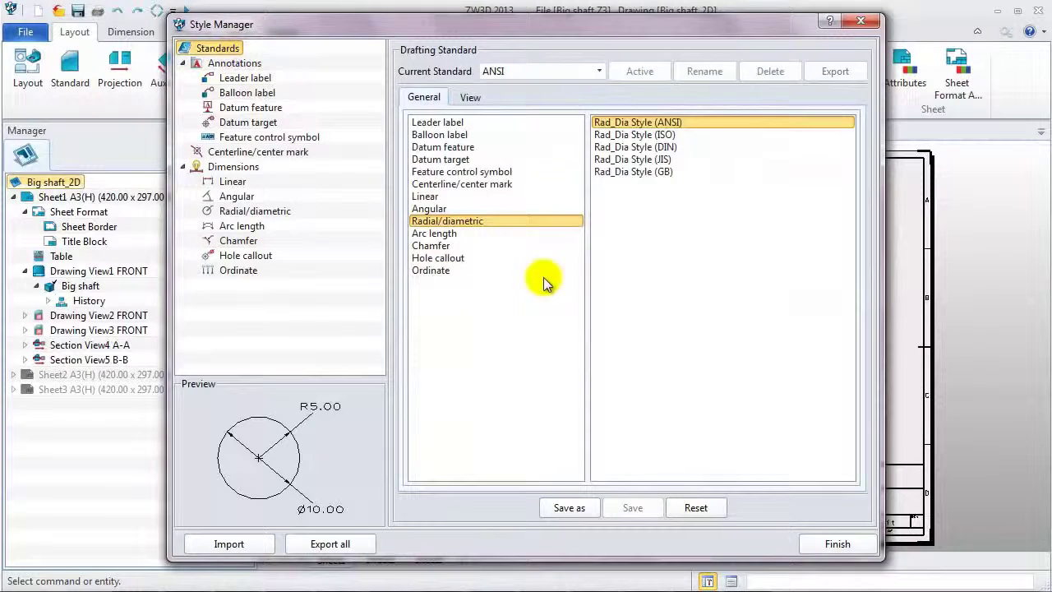
left_click(450, 198)
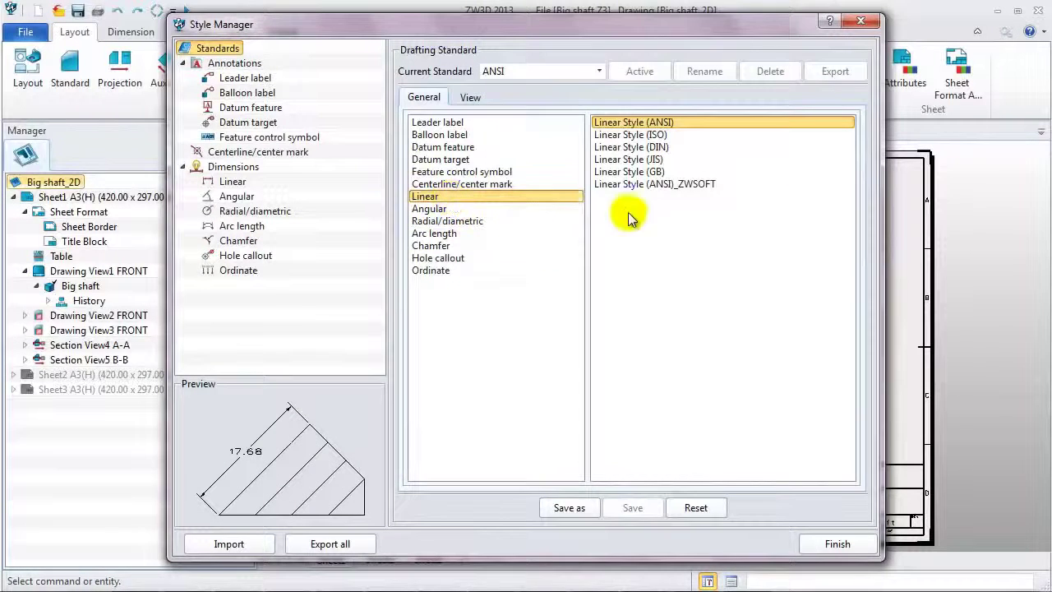
left_click(667, 185)
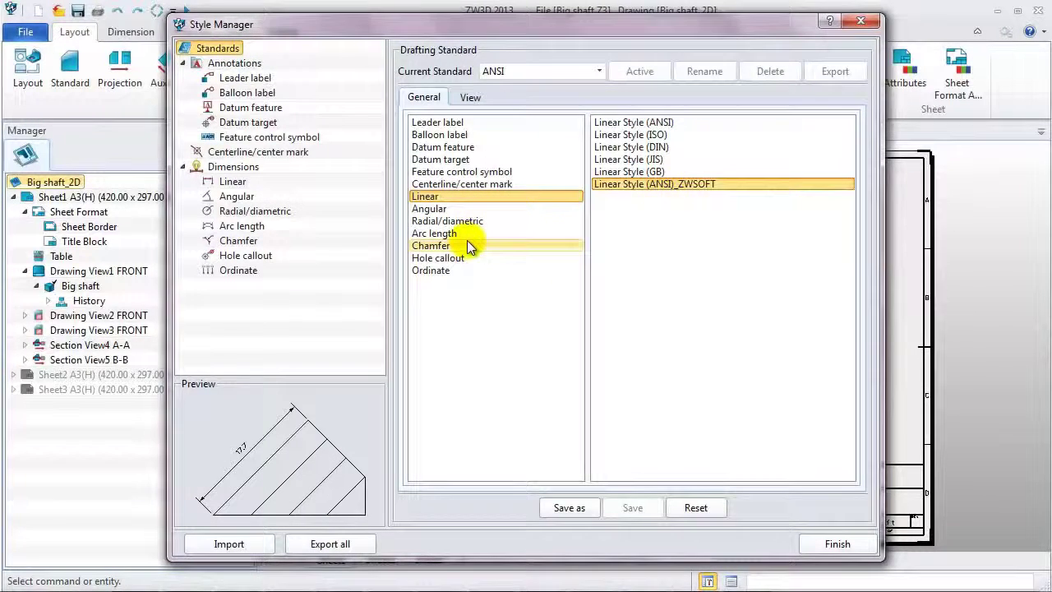
left_click(470, 246)
left_click(667, 184)
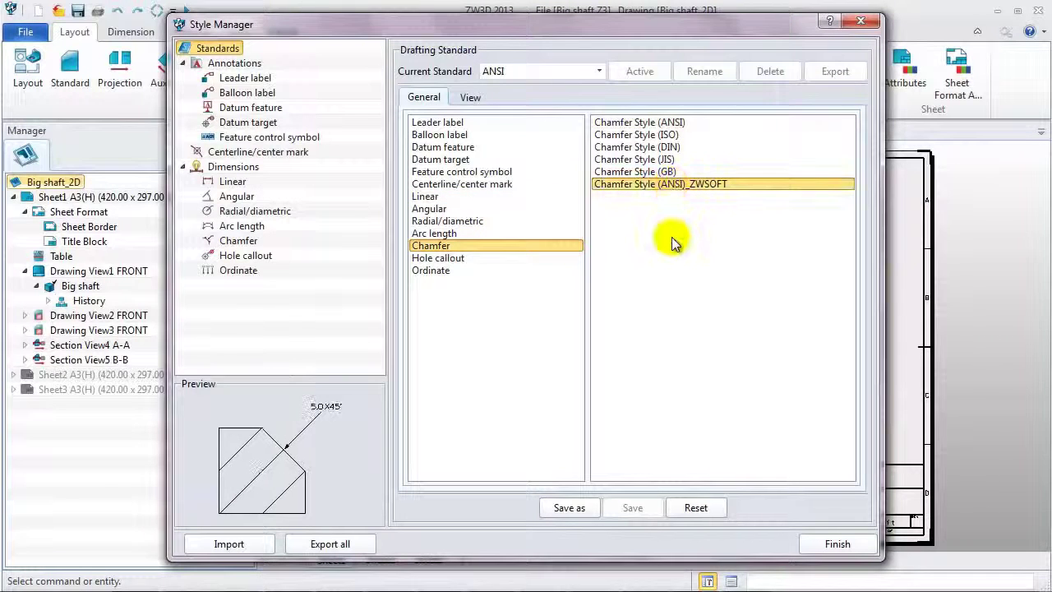
- Save the drafting standard as a new local standard named ANSI_ZWSOFT, make it active and finish the style management
left_click(568, 508)
left_click_drag(715, 509, 616, 312)
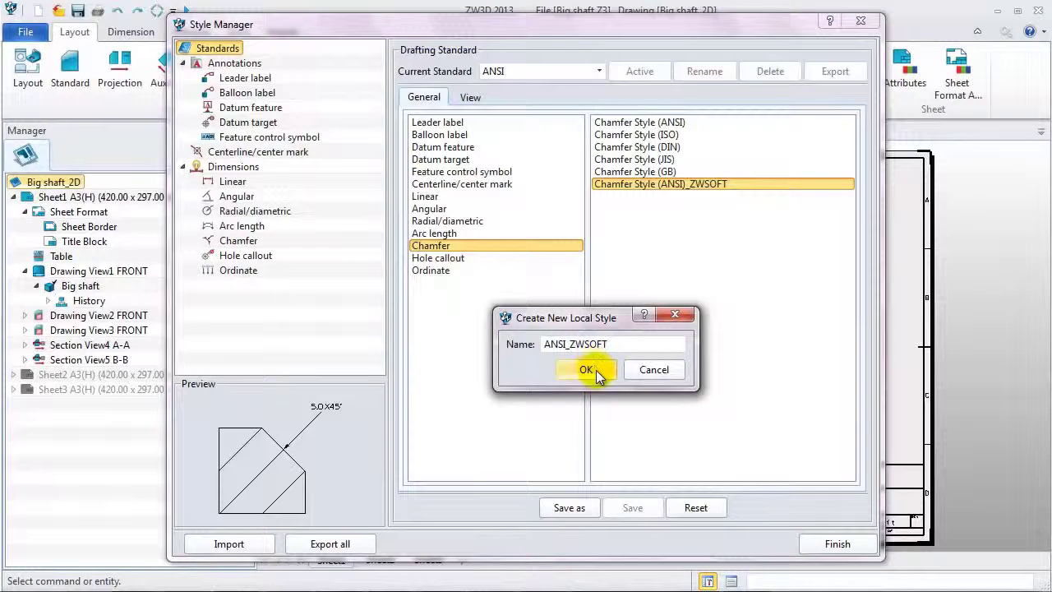
left_click(586, 370)
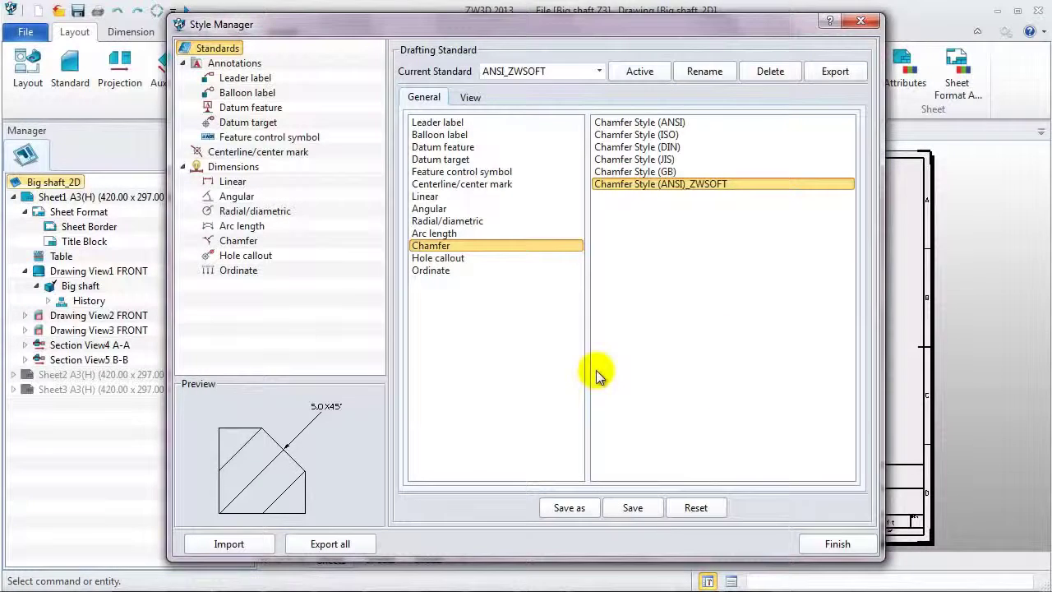
left_click(638, 72)
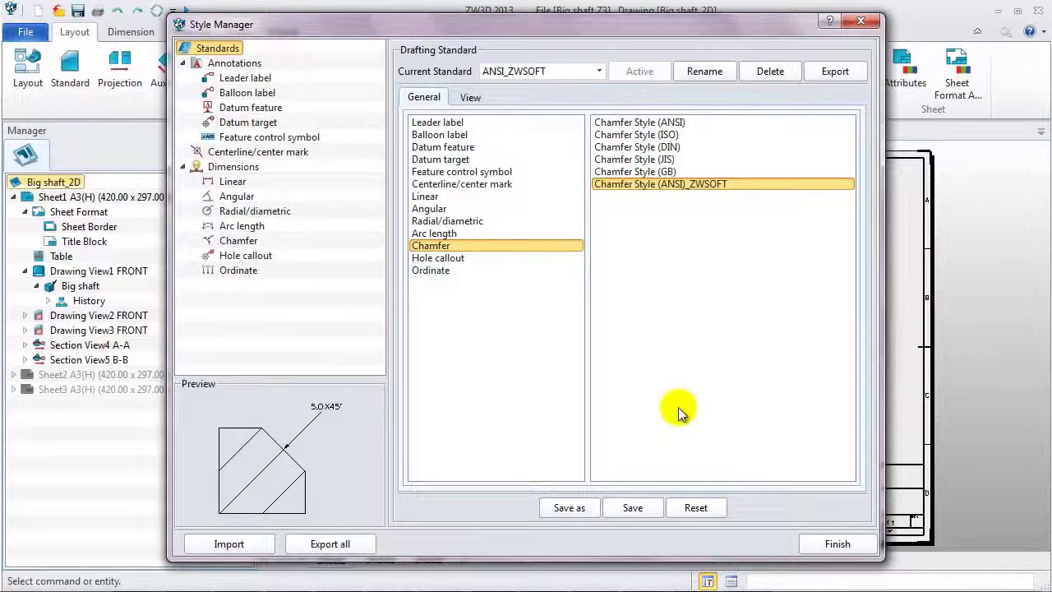
left_click(838, 544)
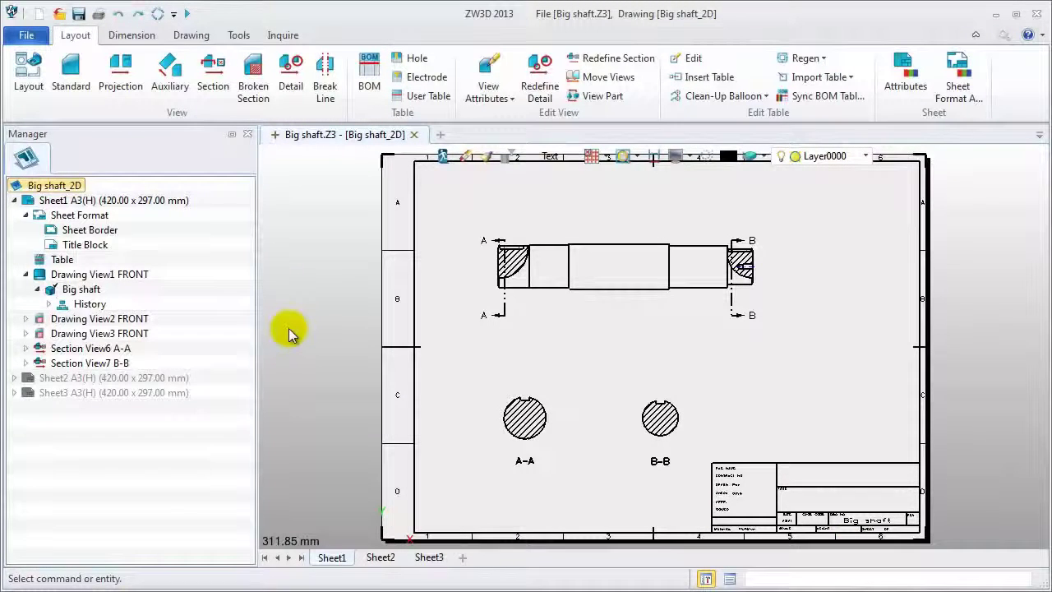
- Dimension the shaft's end segment near section A-A, from the left end to the first shoulder, below the front view
left_click(132, 35)
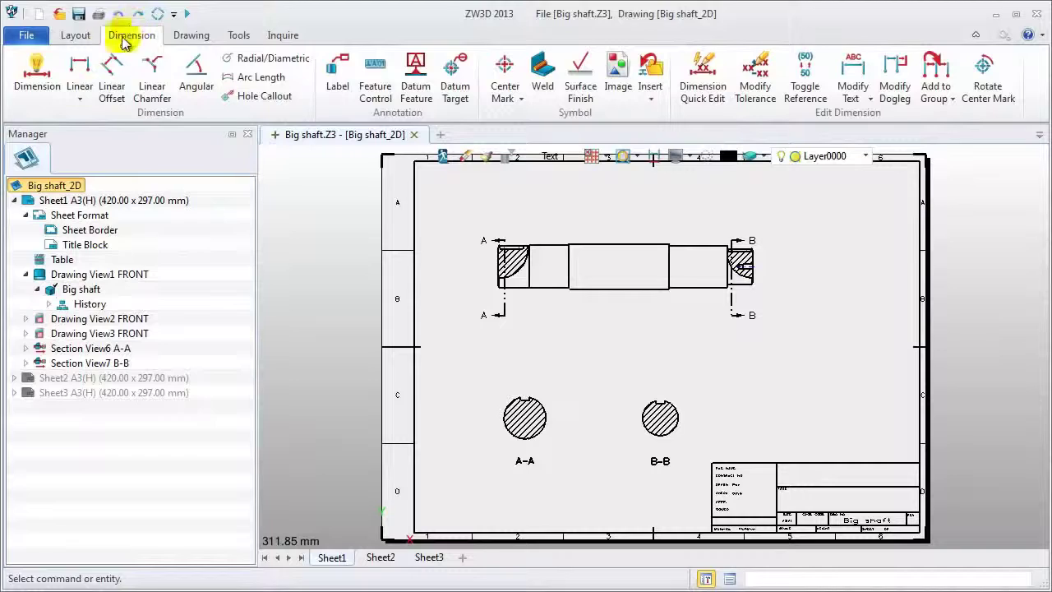
left_click(39, 72)
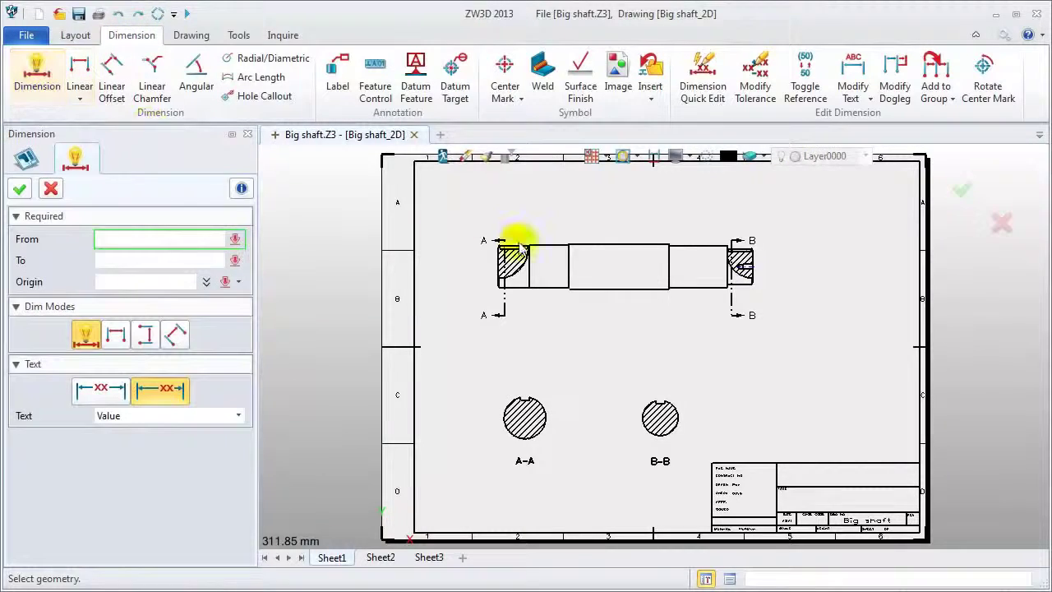
scroll(587, 263, "up", 4)
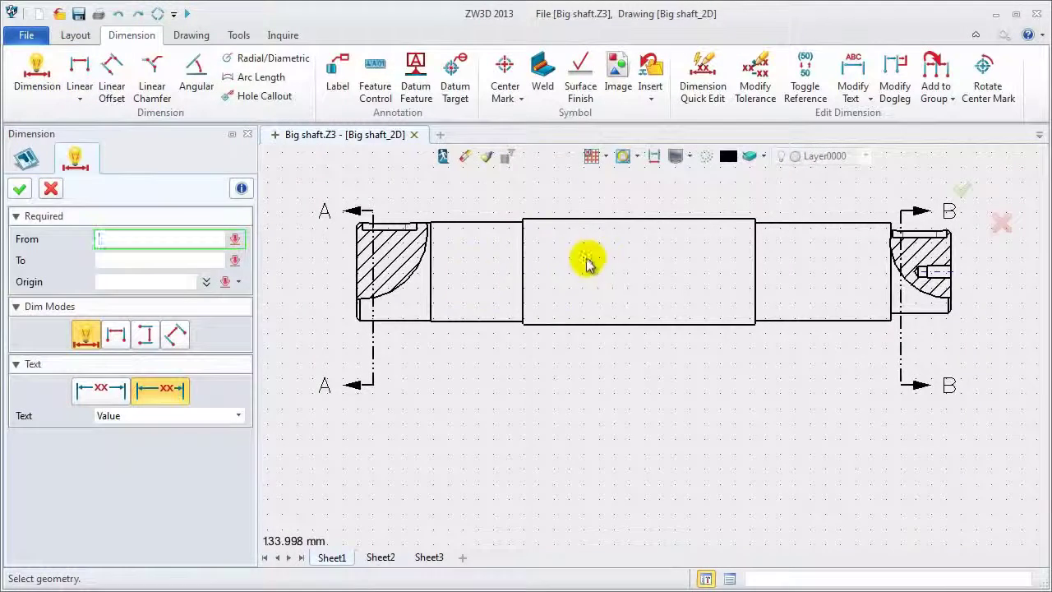
left_click(363, 307)
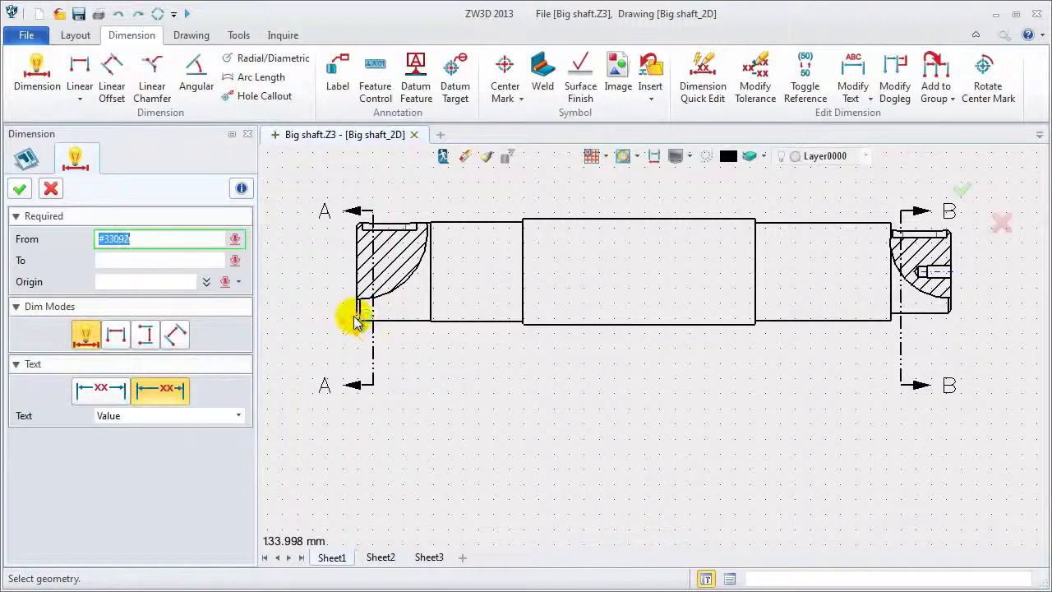
left_click(355, 319)
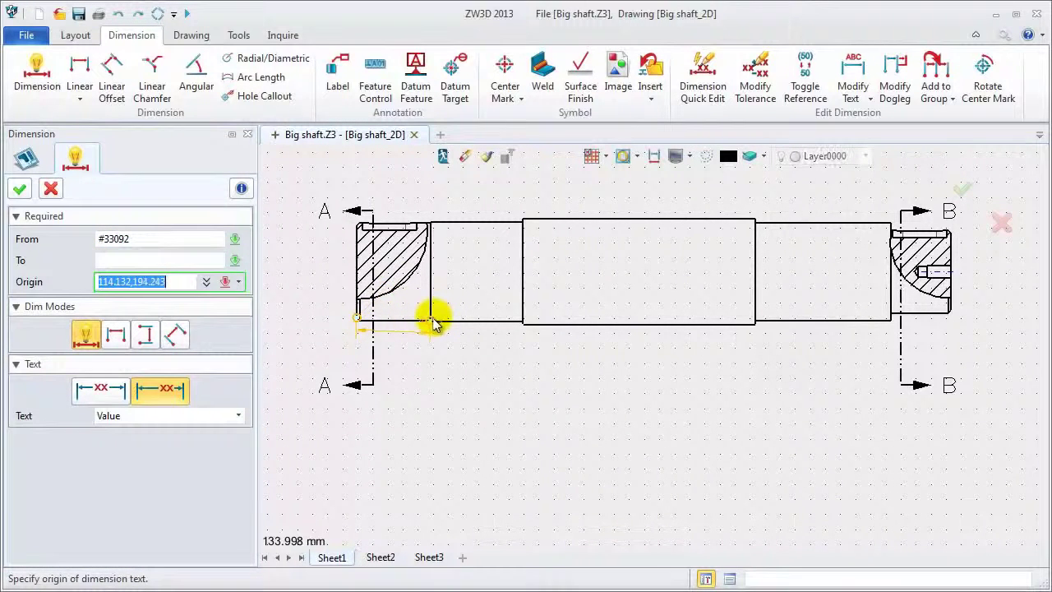
left_click(399, 425)
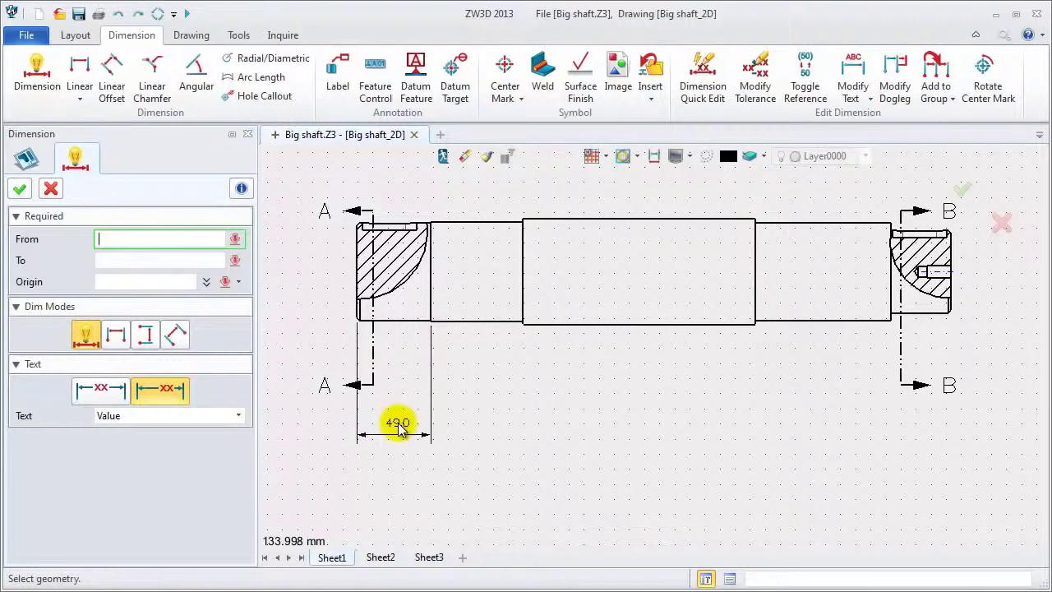
- Dimension from the shaft's left end to the second shoulder and the shaft's overall length, stacked below the first dimension
left_click(357, 321)
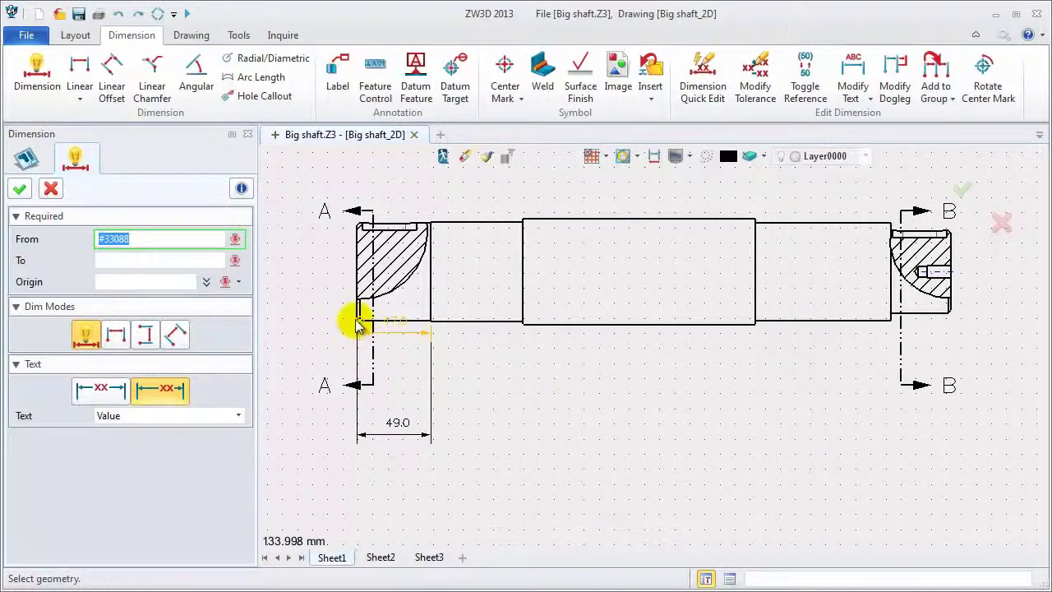
left_click(356, 323)
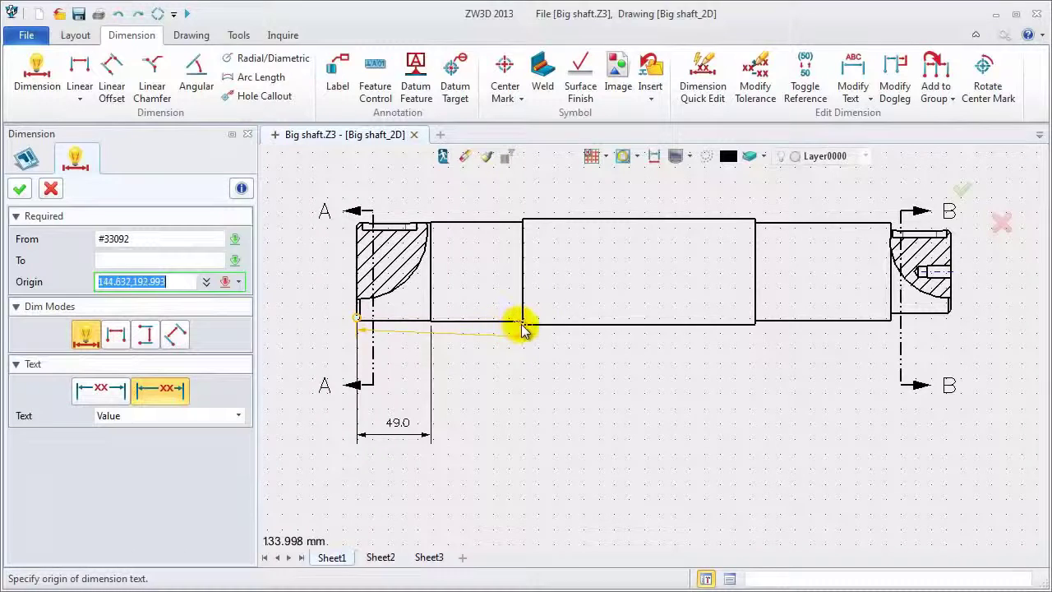
left_click(523, 325)
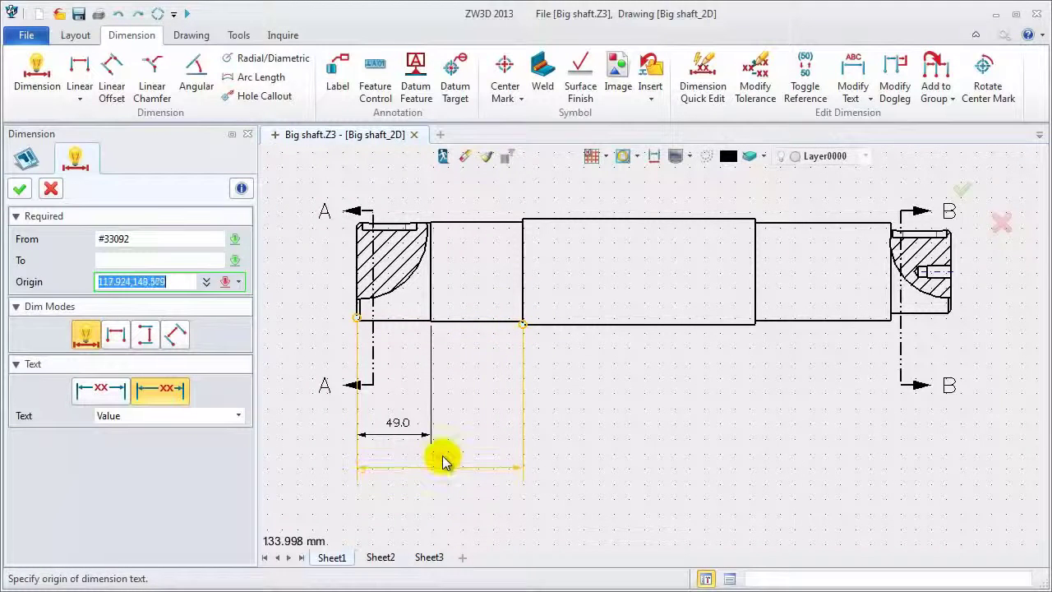
left_click(442, 460)
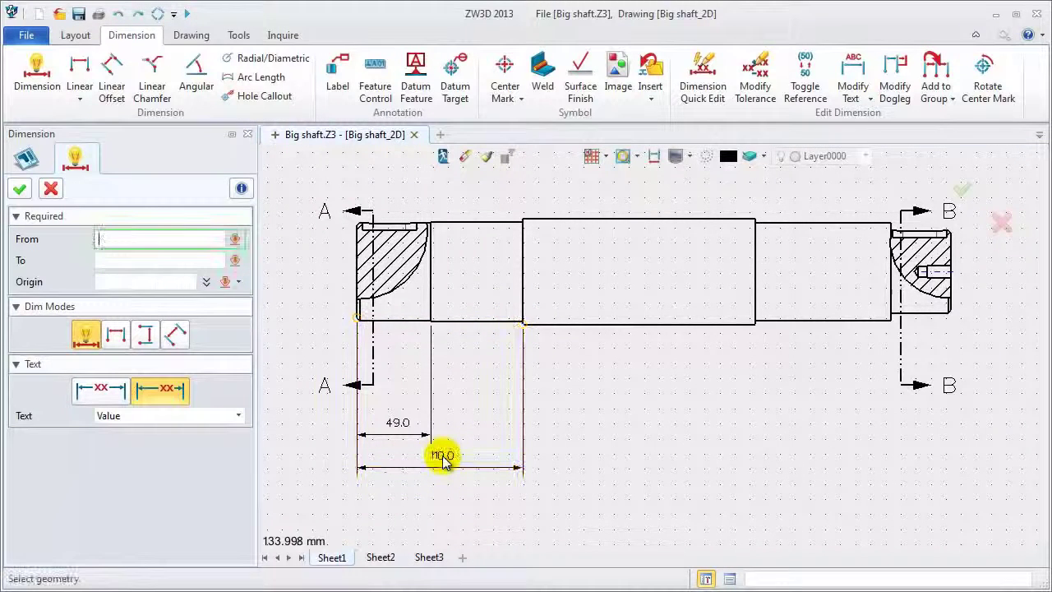
left_click(356, 318)
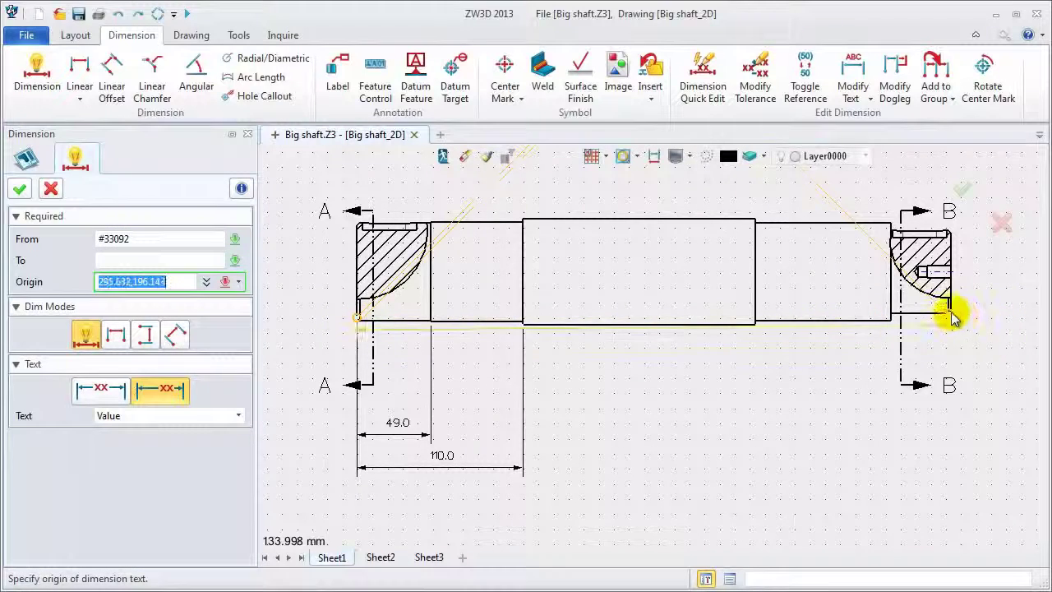
left_click(657, 488)
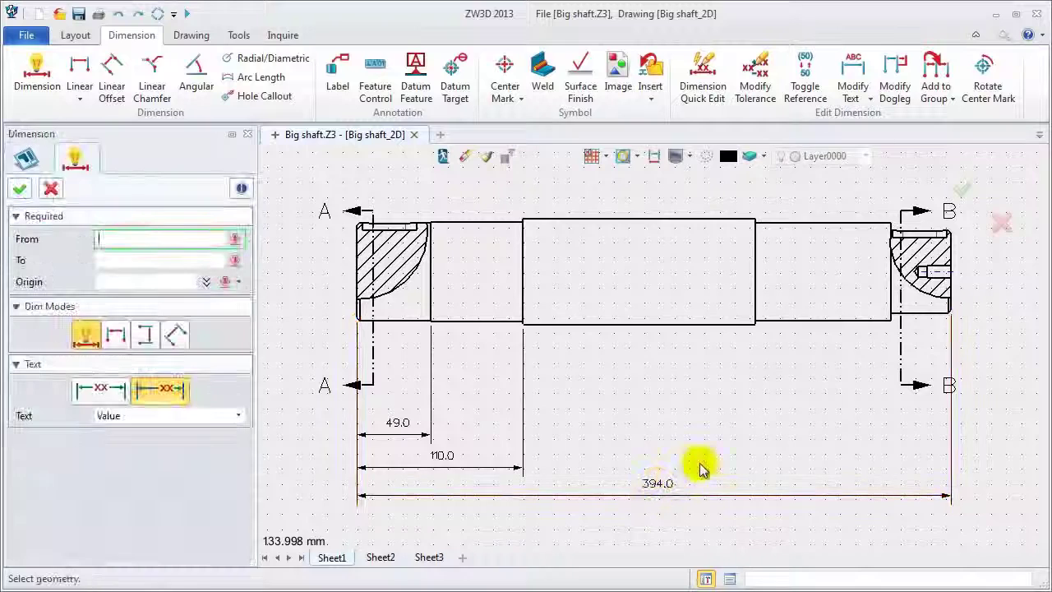
- Dimension from the shaft's right end to the nearest shoulder and to the thick middle section's right edge, below the view
left_click(953, 310)
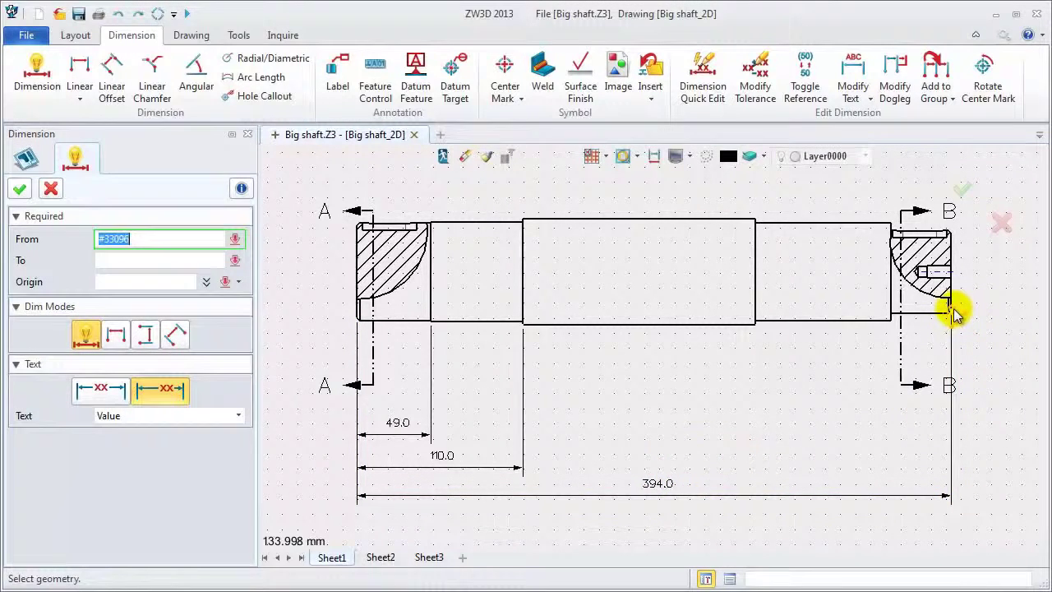
left_click(953, 309)
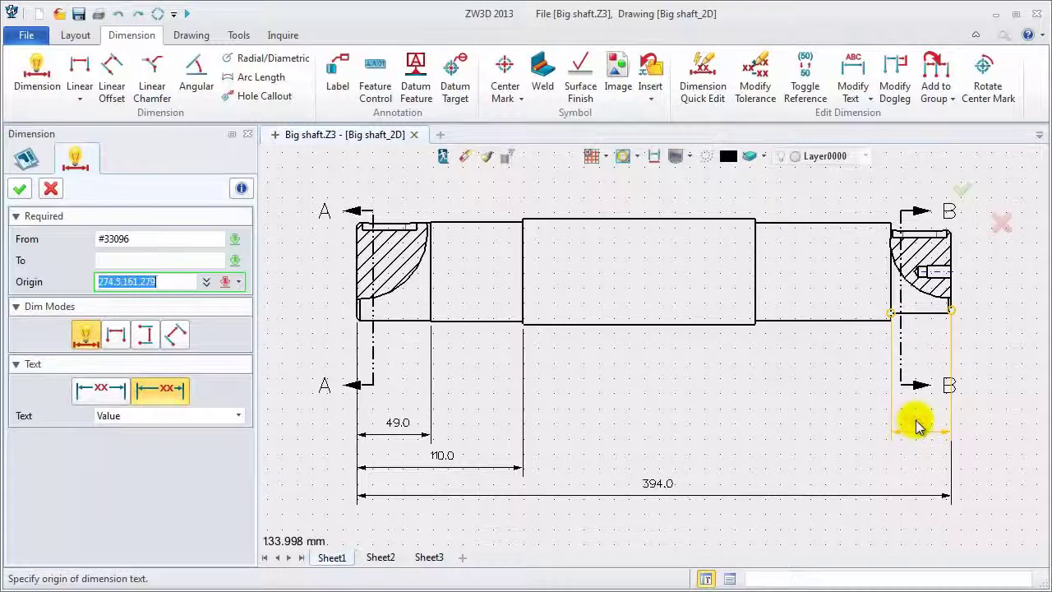
left_click(917, 426)
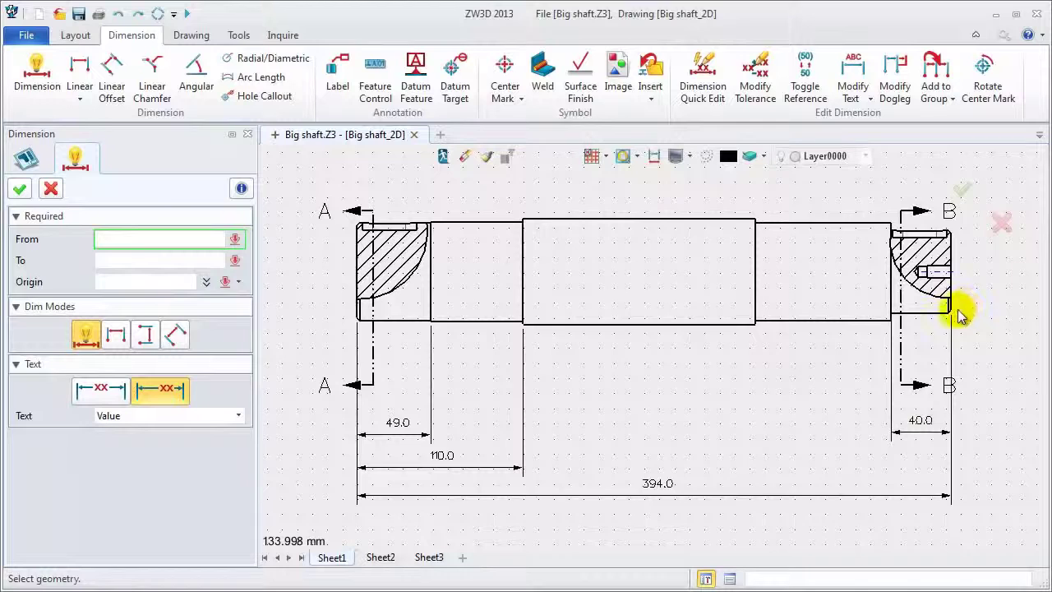
left_click(953, 309)
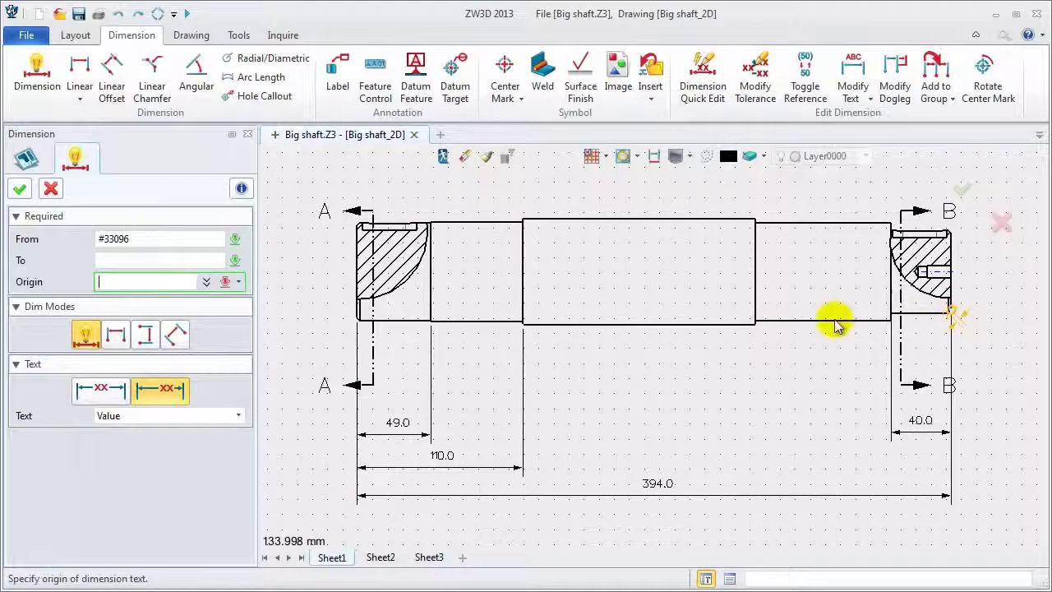
left_click(753, 321)
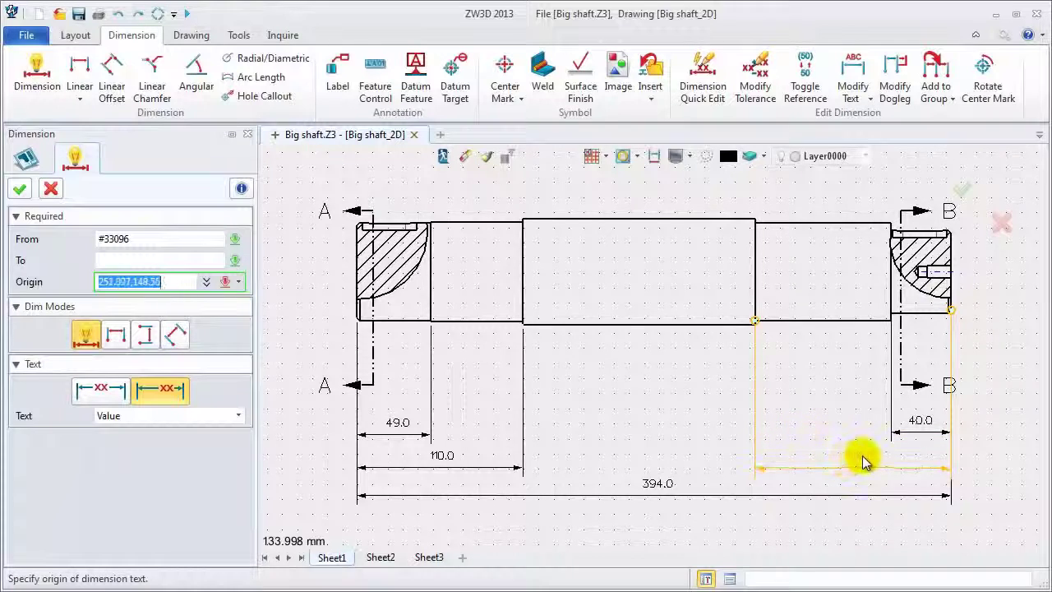
left_click(856, 455)
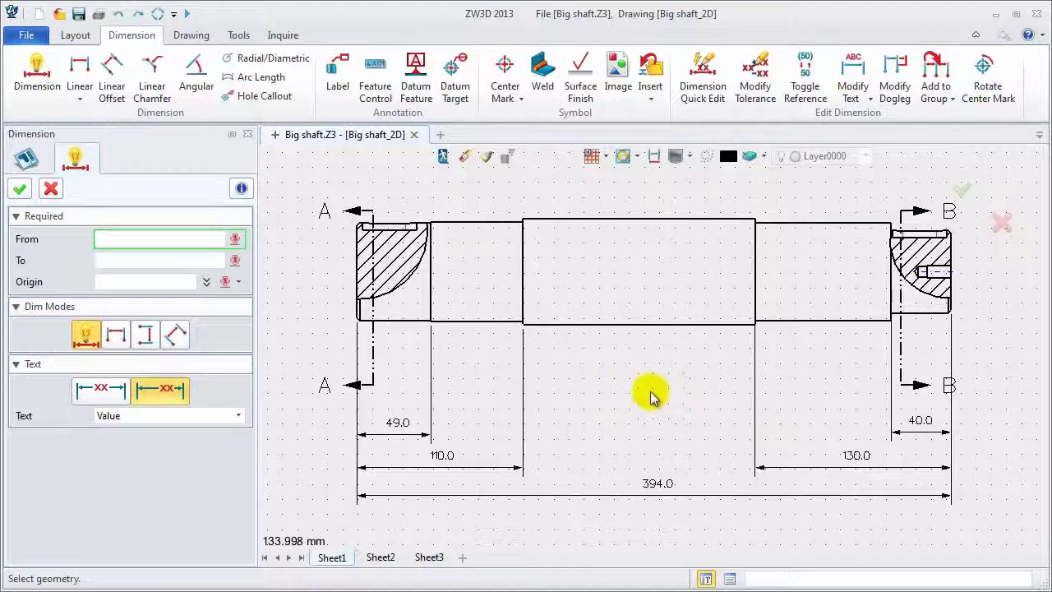
- Dimension the length of the keyway near section A-A, placing the dimension above the front view
scroll(378, 195, "up", 4)
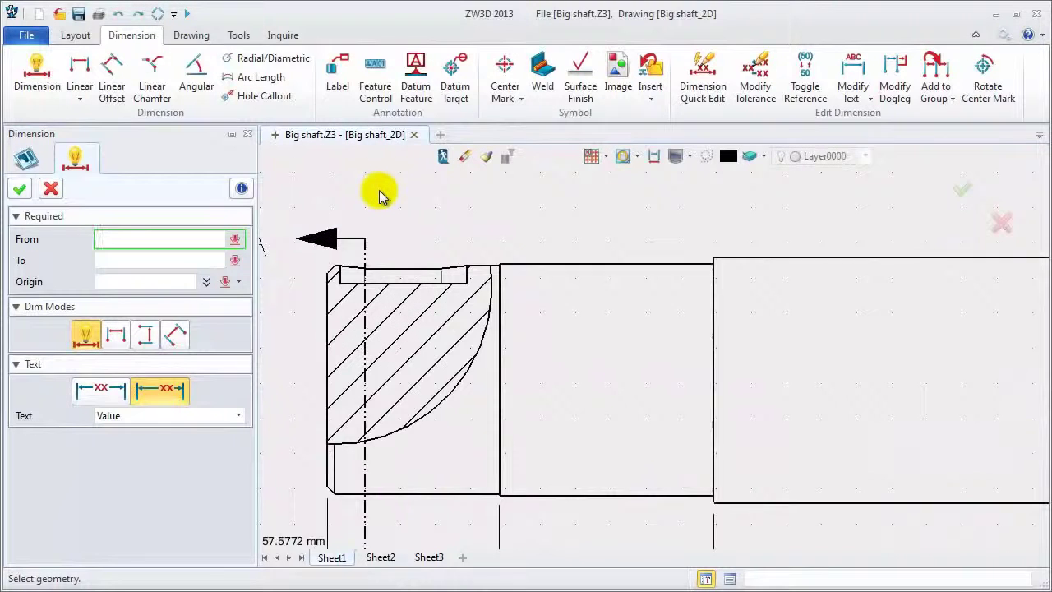
middle_click_drag(376, 193, 369, 266)
left_click(338, 347)
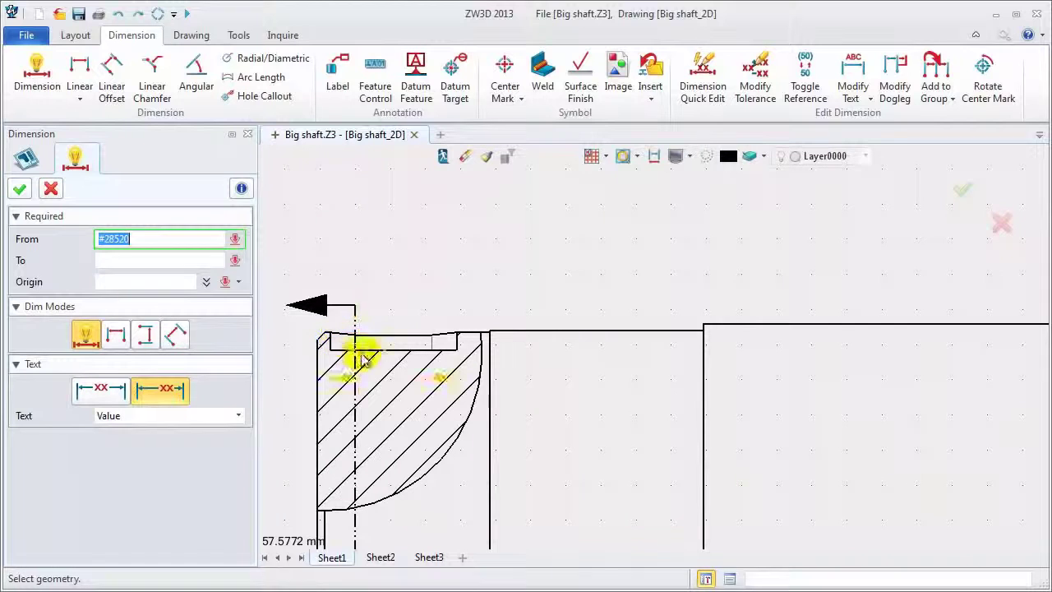
left_click(389, 337)
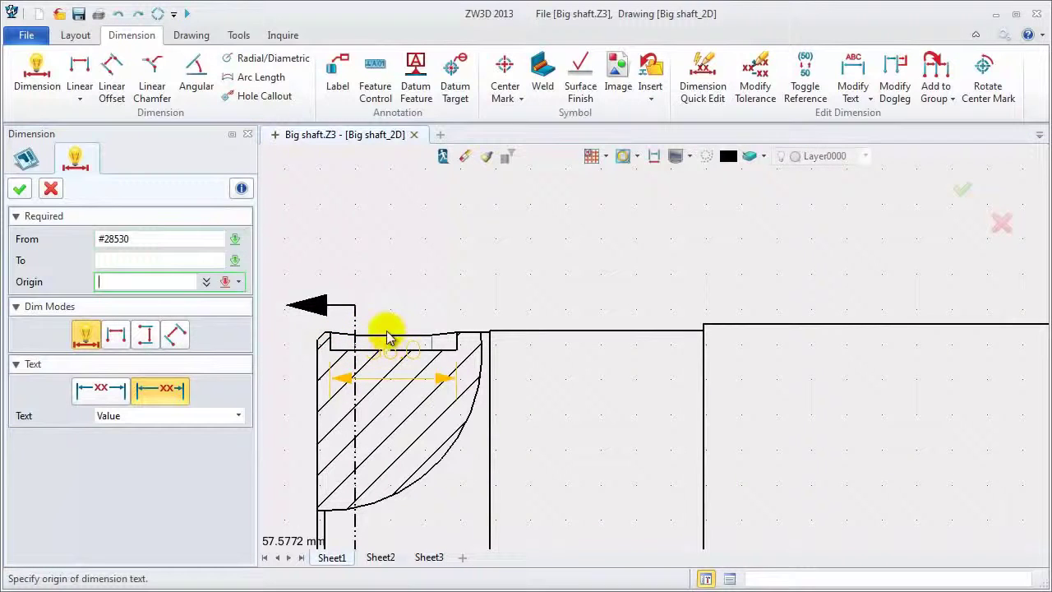
left_click(394, 201)
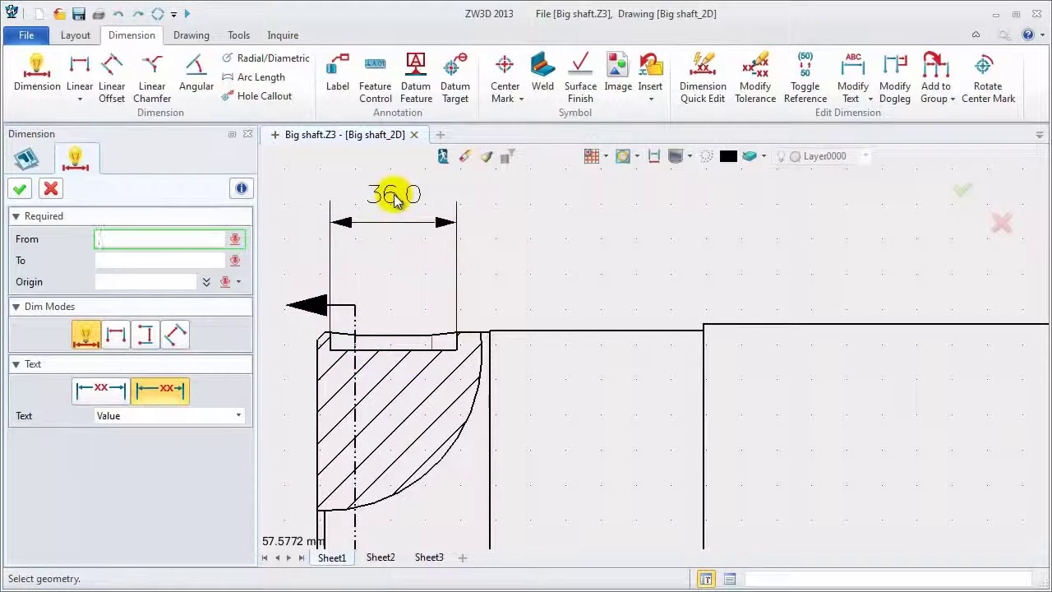
- Add a horizontal dimension from the inner end of the keyway near section A-A to the adjacent shoulder, in line with the keyway length
left_click(484, 339)
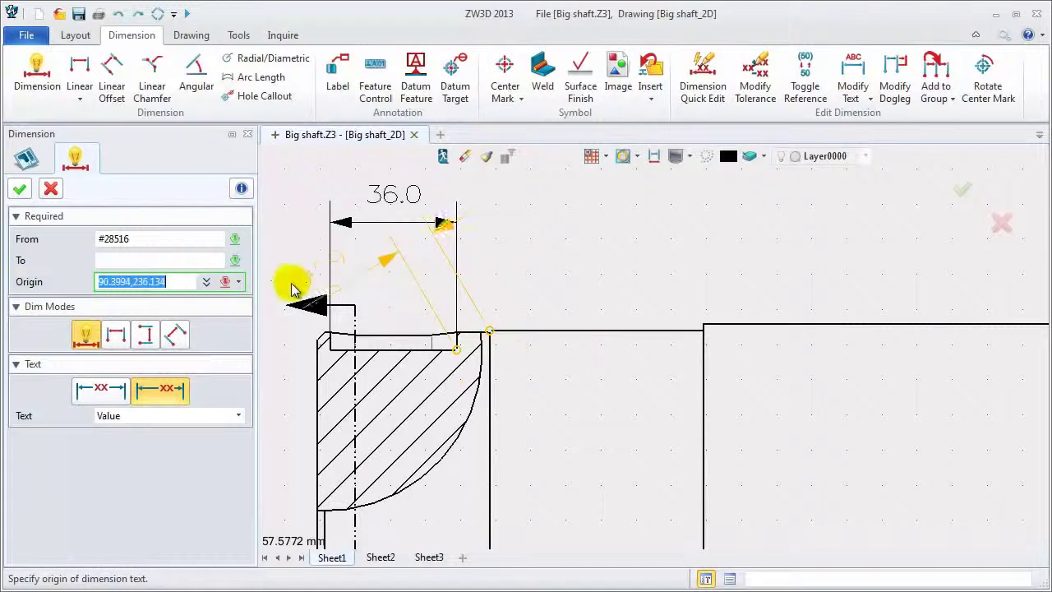
left_click(116, 334)
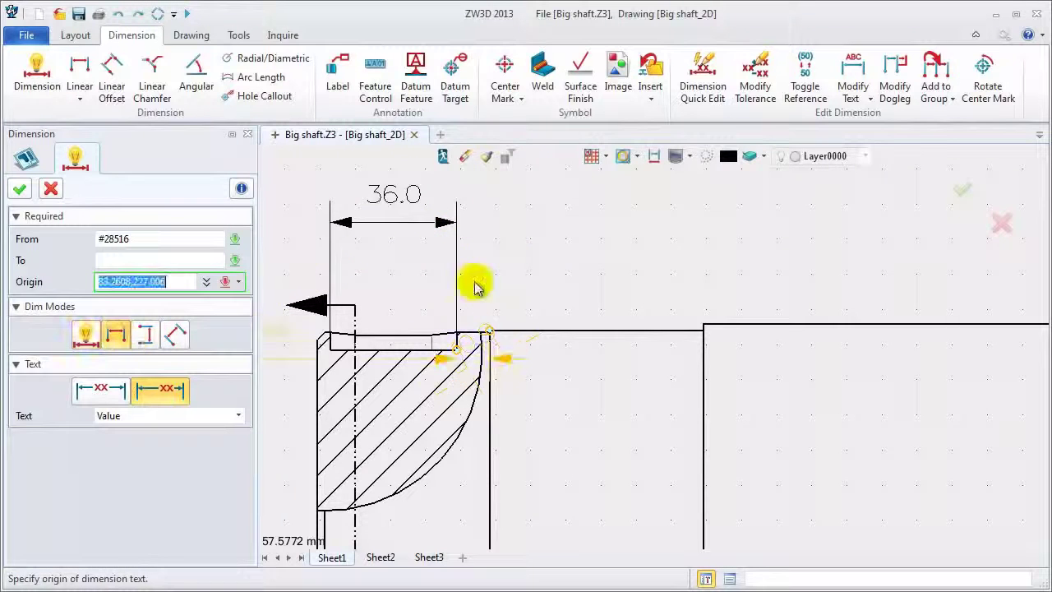
left_click(526, 198)
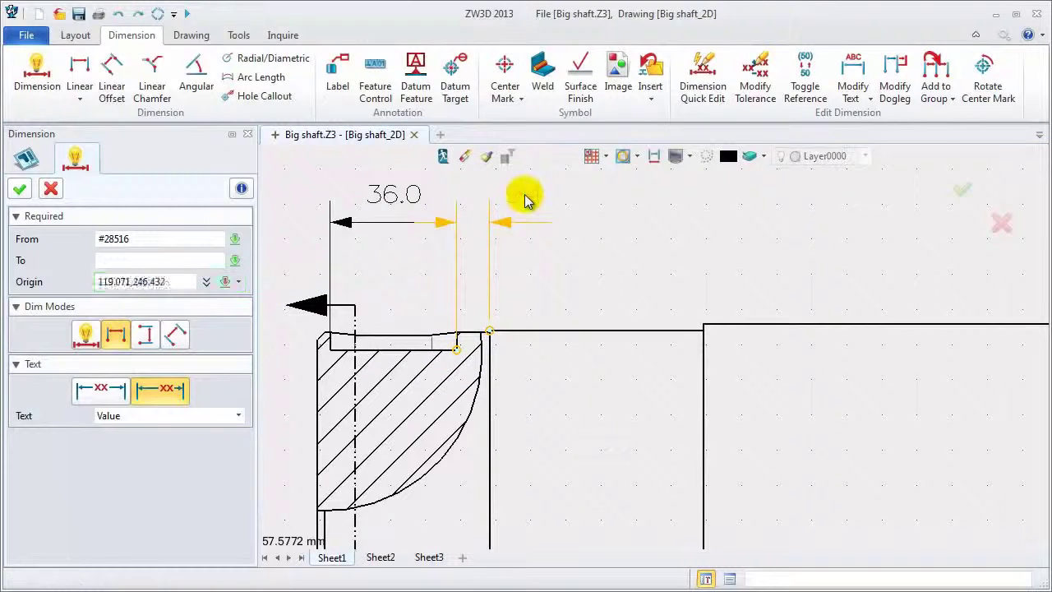
- Dimension the length of the keyway near section B-B, placing the dimension above the front view
scroll(341, 232, "down", 3)
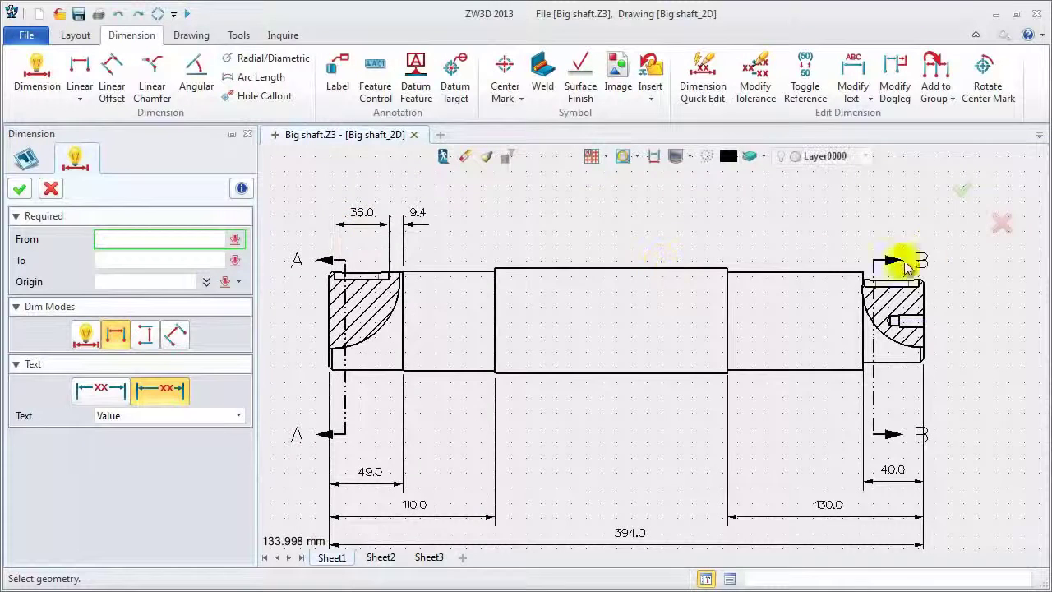
scroll(962, 219, "up", 3)
scroll(963, 218, "up", 1)
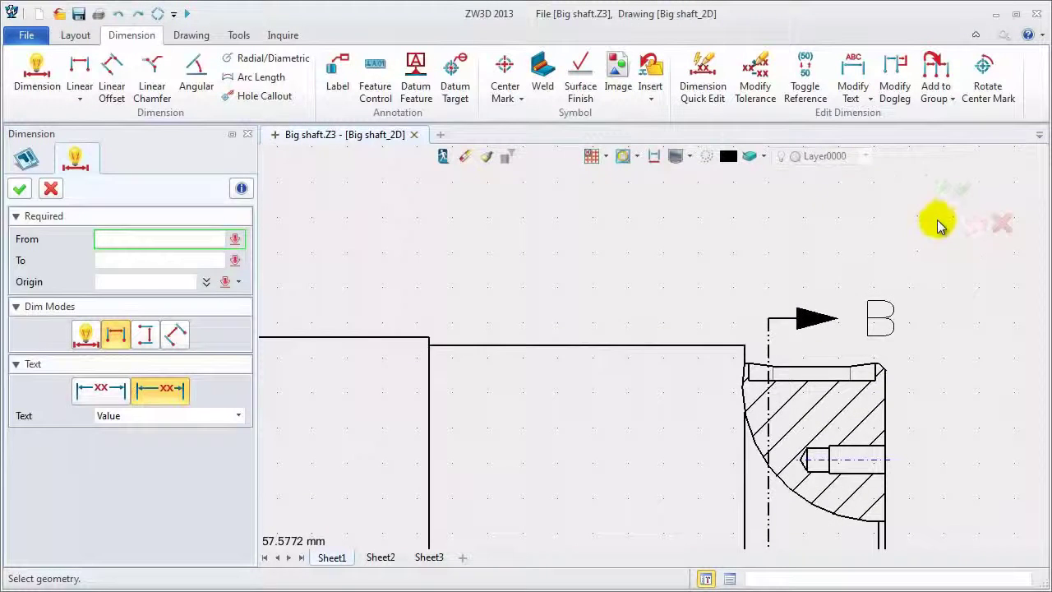
left_click(826, 382)
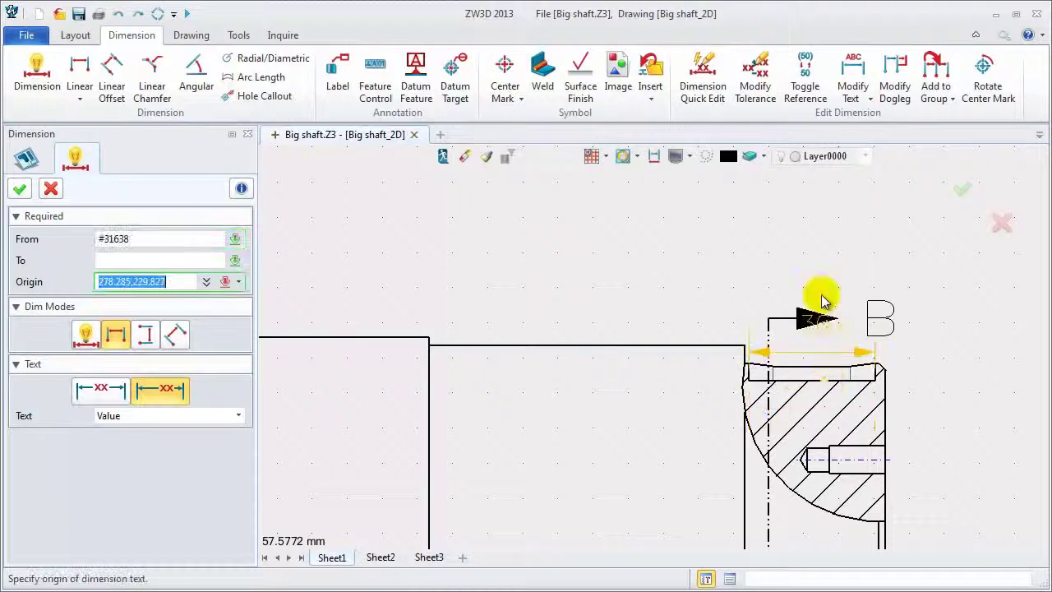
left_click(816, 206)
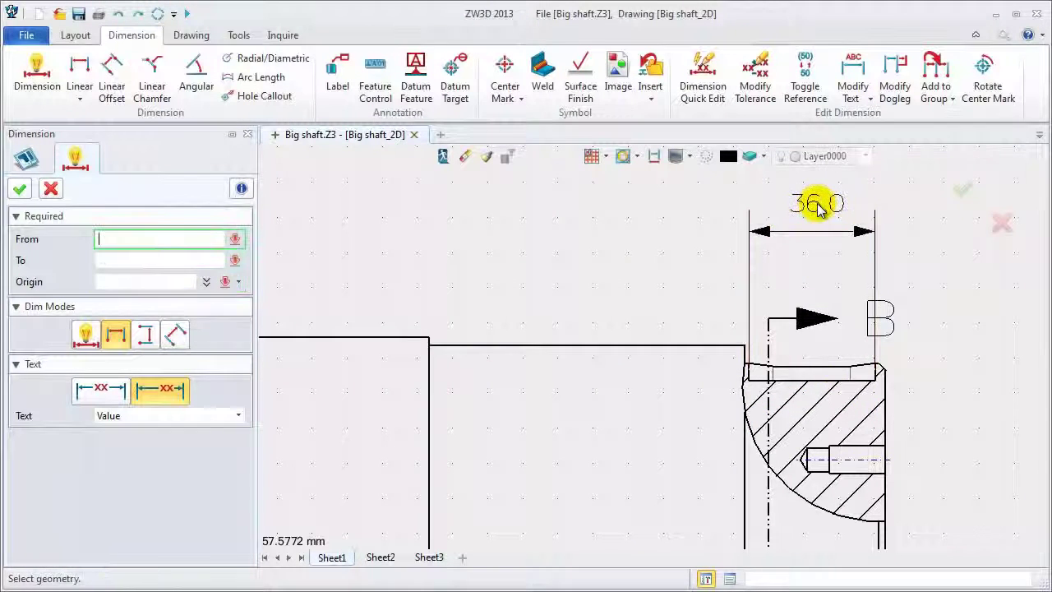
- Add a horizontal dimension between the inner end of the keyway near section B-B and its shoulder, above the view, and finish dimensioning
scroll(754, 384, "up", 1)
left_click(750, 371)
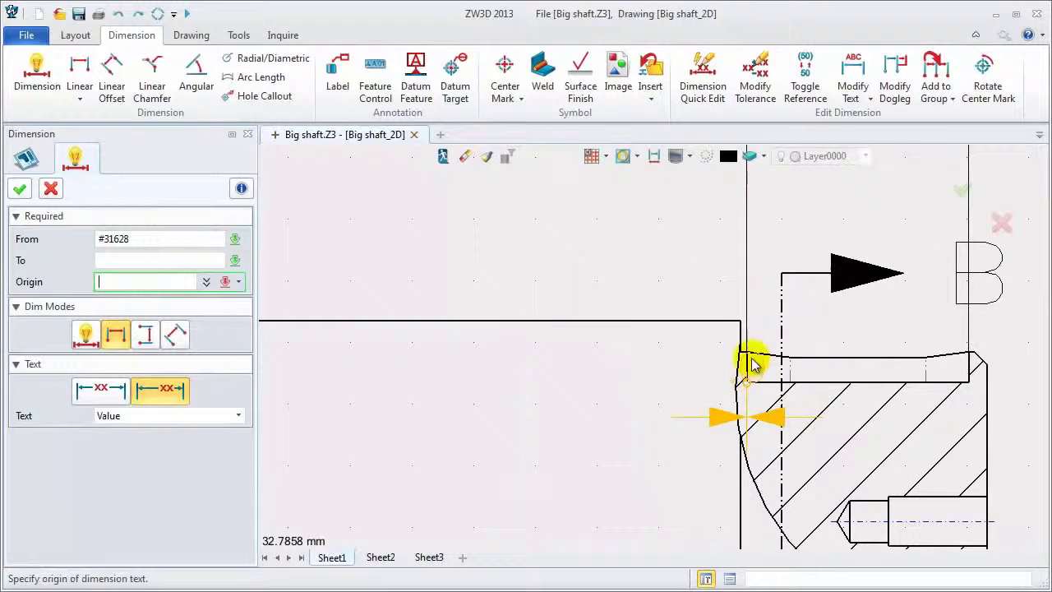
scroll(741, 327, "down", 1)
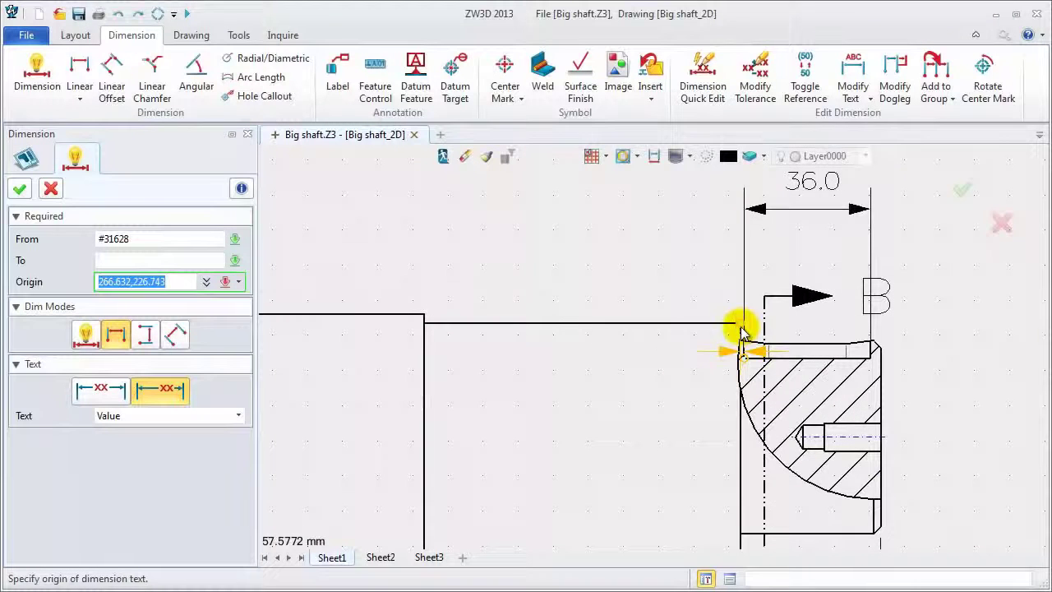
left_click(689, 187)
scroll(622, 242, "down", 2)
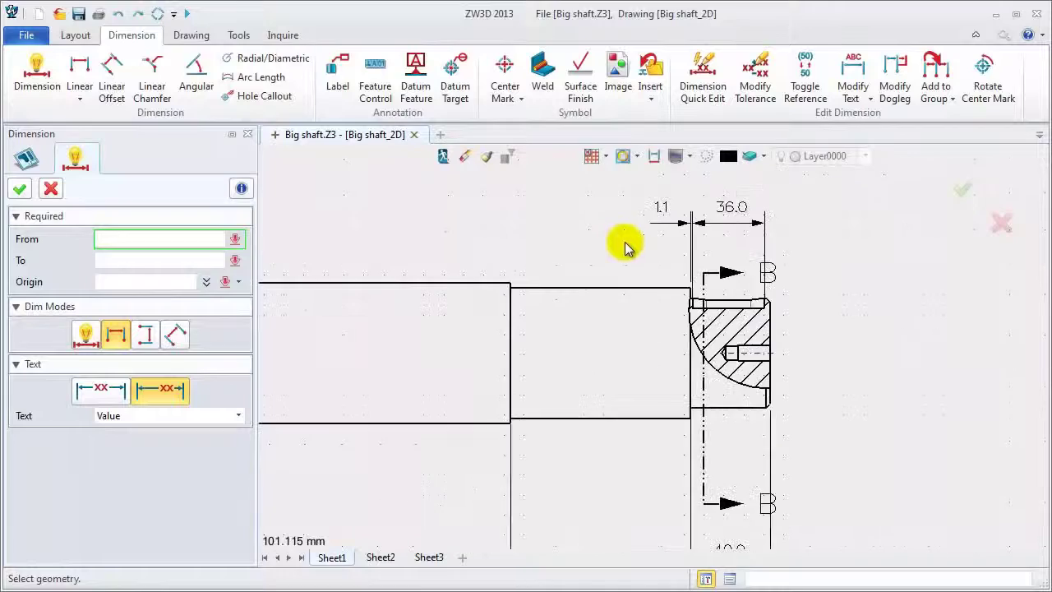
mouse_move(364, 238)
middle_mouse_down()
mouse_move(633, 232)
mouse_move(586, 227)
mouse_move(591, 236)
middle_mouse_up()
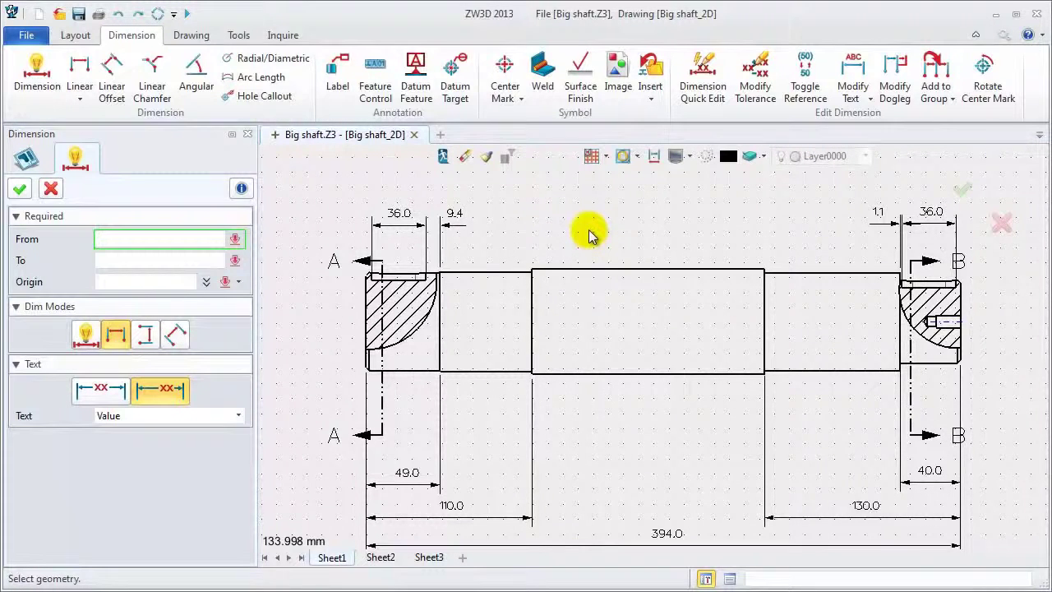
left_click(50, 188)
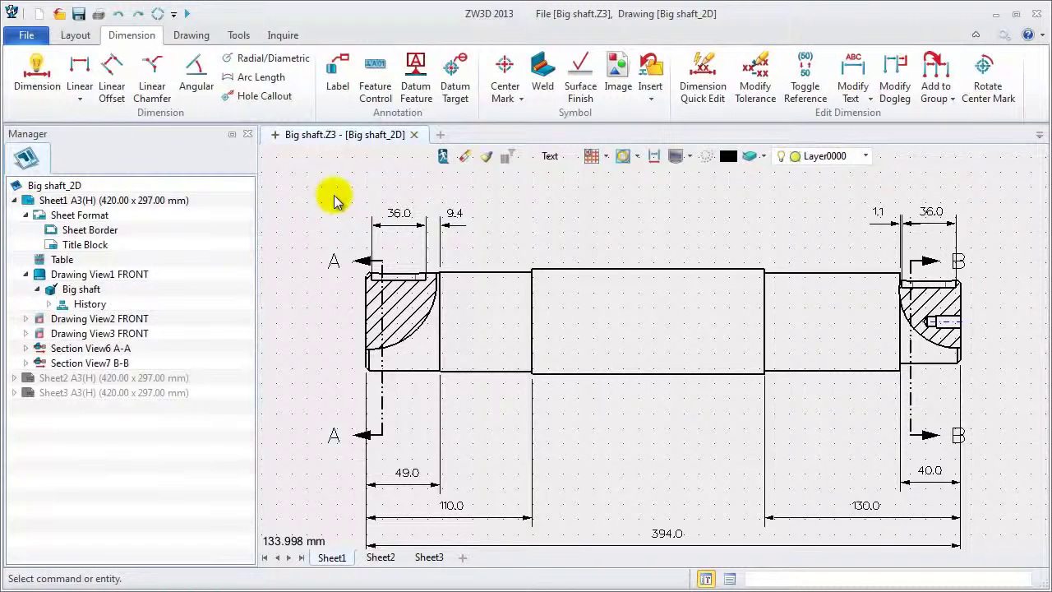
- Place a vertical linear dimension across the shaft's left end segment, just outside the shaft's left end
left_click(83, 76)
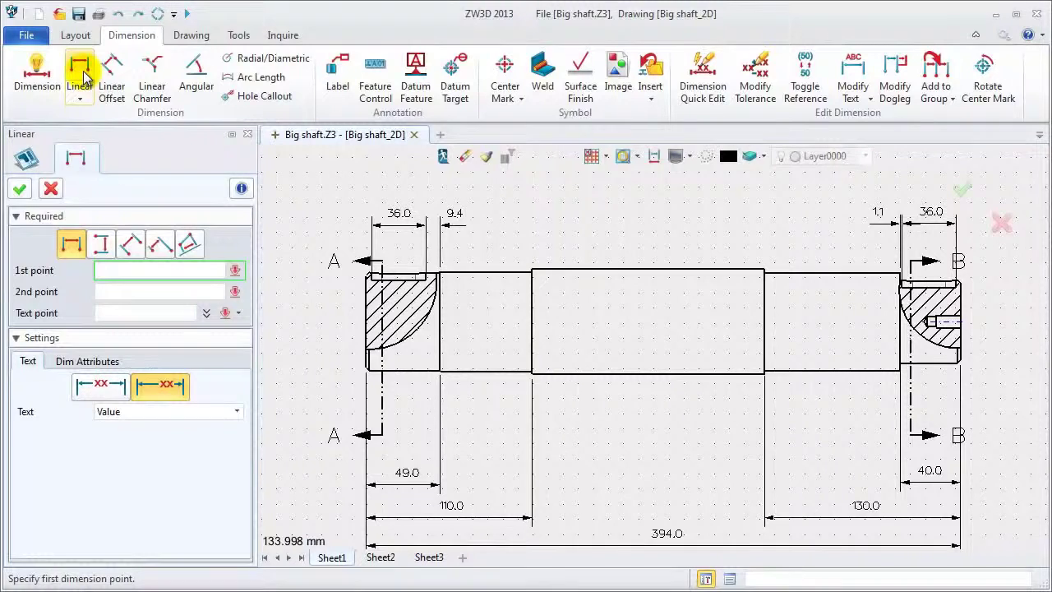
left_click(371, 275)
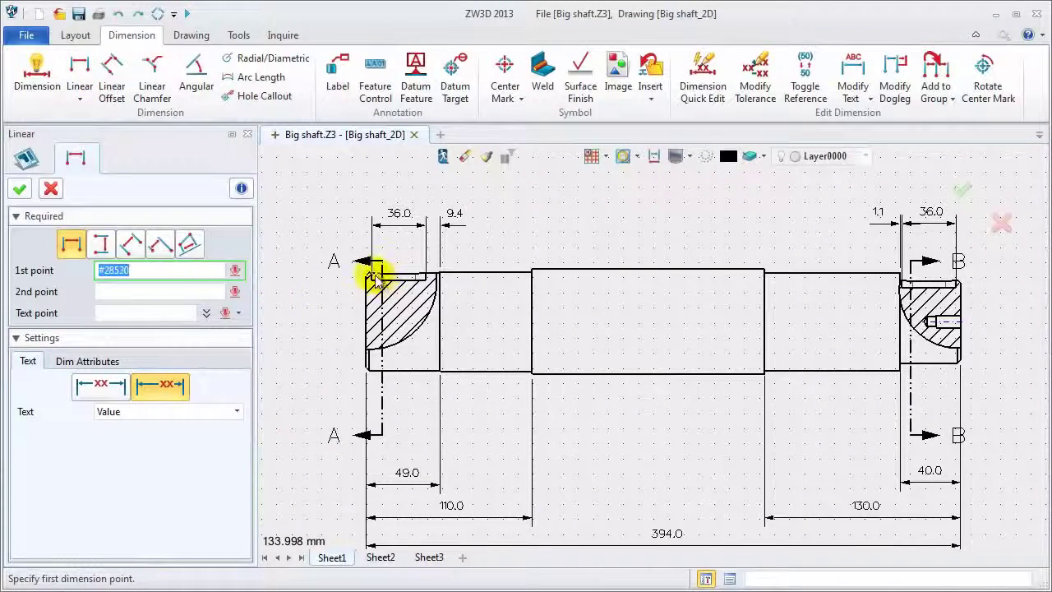
left_click(367, 368)
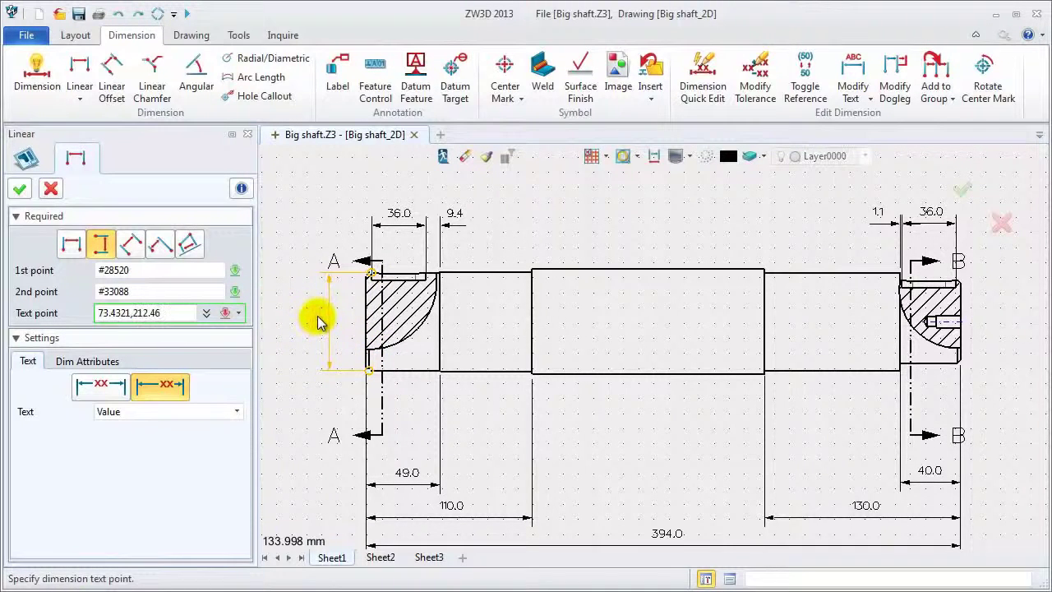
left_click(320, 322)
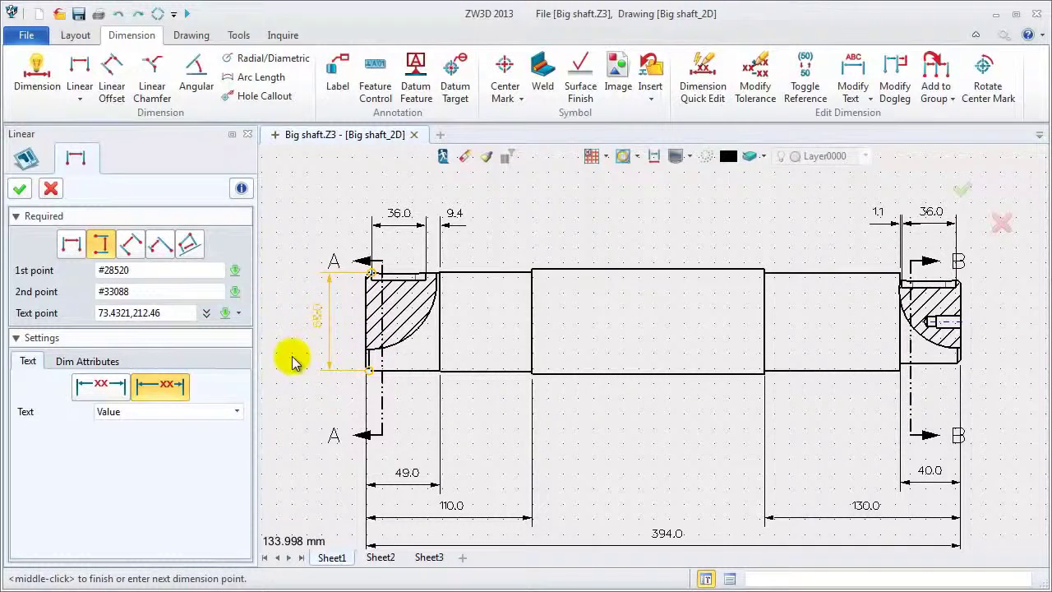
- Put a diameter symbol in front of the left end segment's dimension text using appended text and accept the dimension
left_click(84, 361)
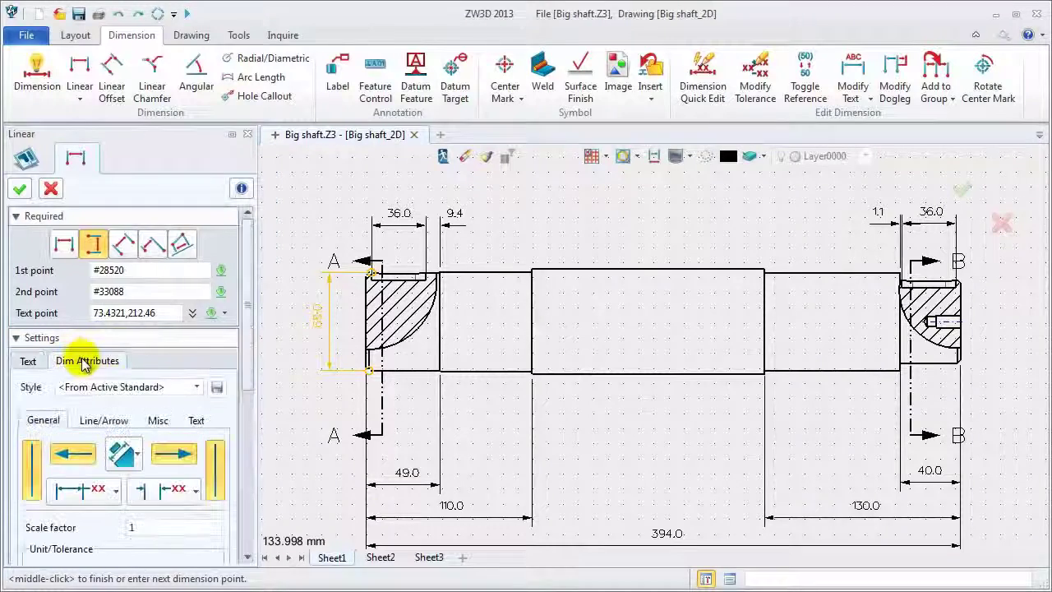
left_click(196, 420)
left_click_drag(250, 381, 244, 463)
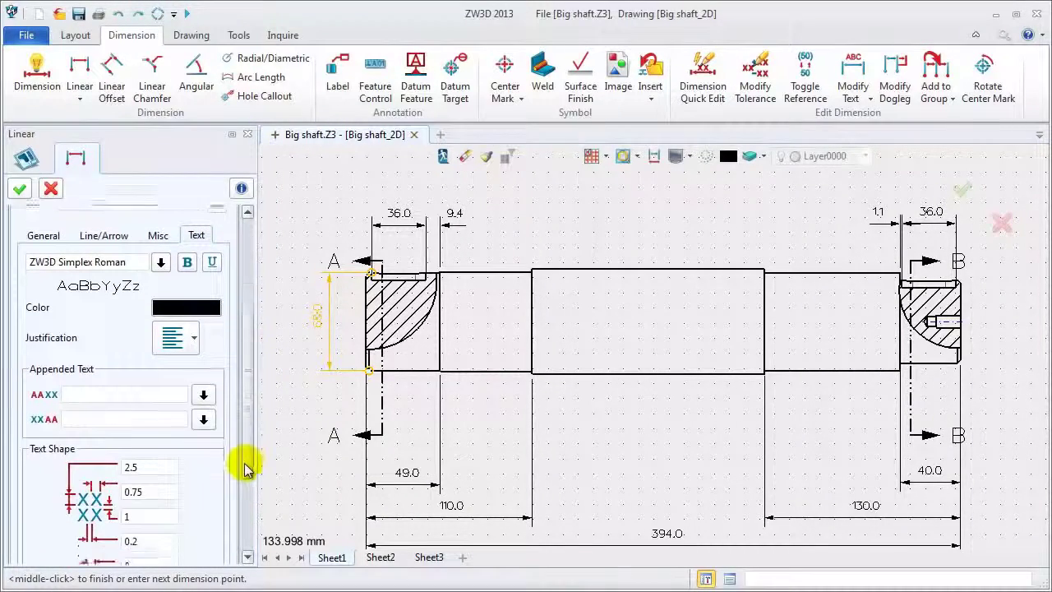
left_click(126, 384)
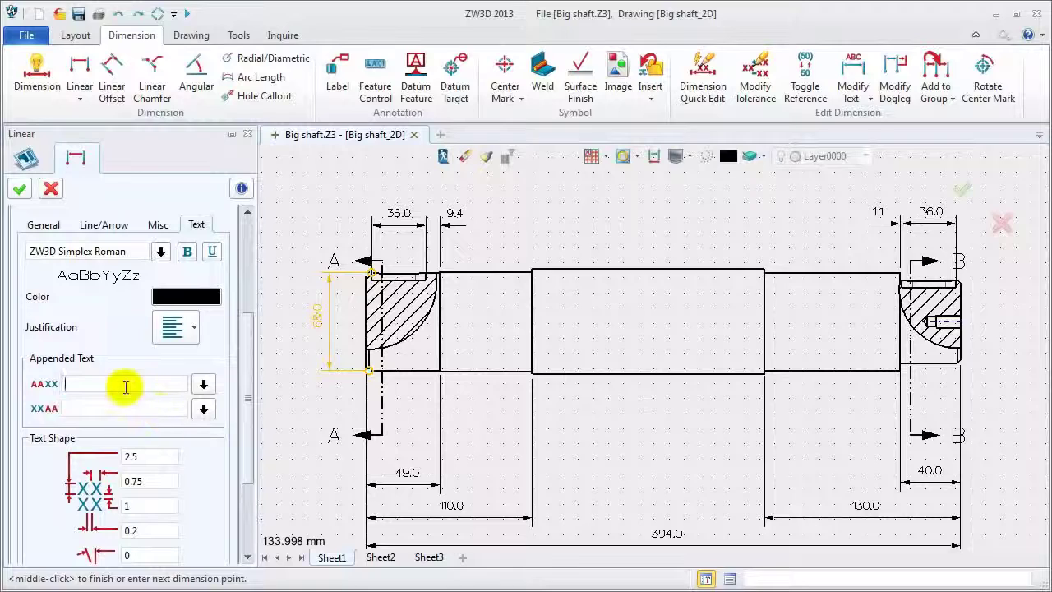
left_click(204, 390)
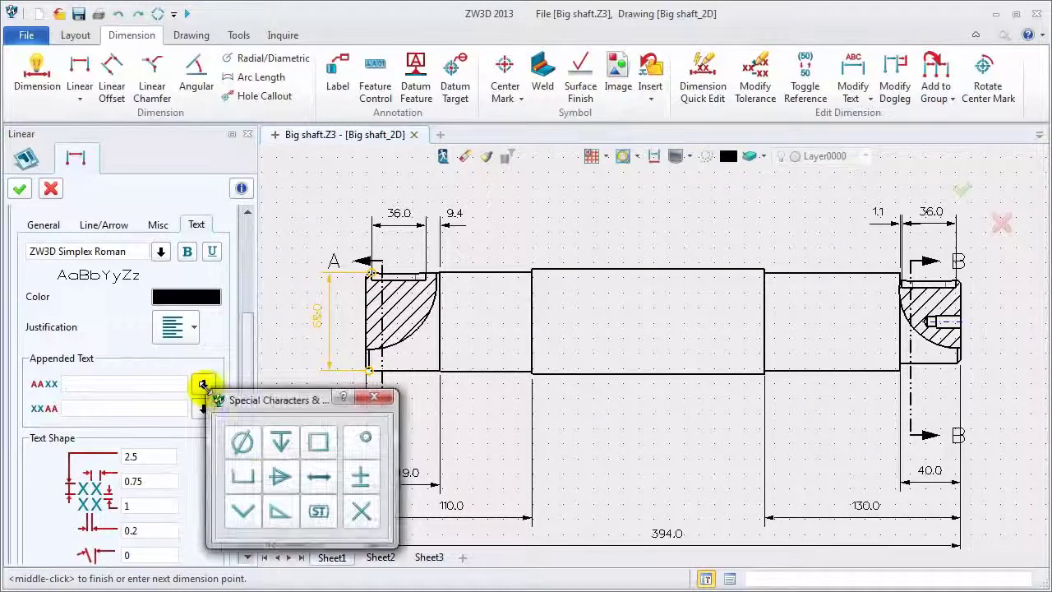
left_click(374, 397)
left_click(20, 190)
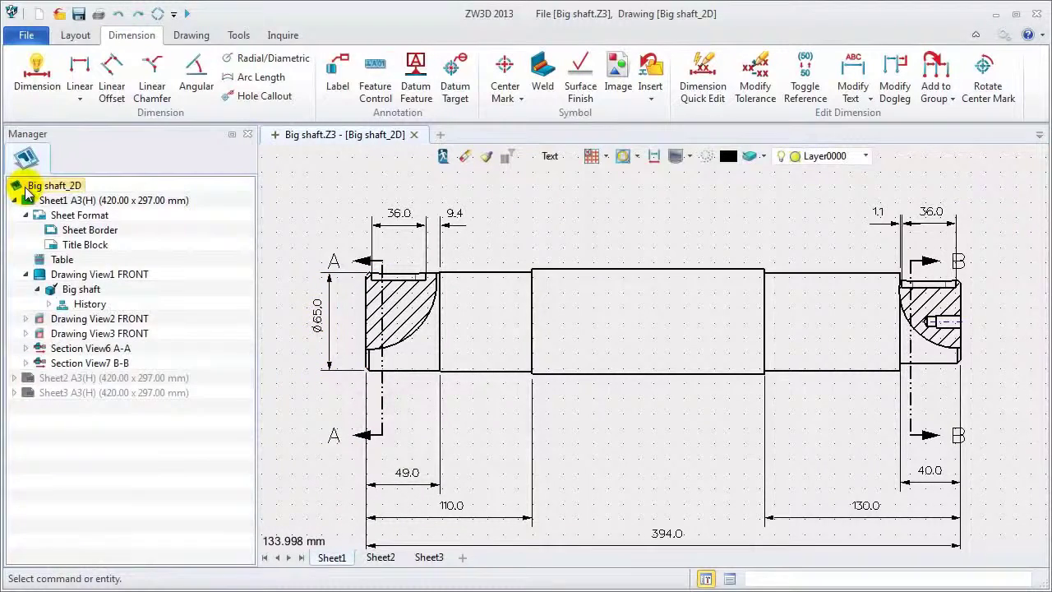
- Place a vertical linear dimension across the second shaft segment from the left, inside the segment
left_click(79, 73)
left_click(485, 274)
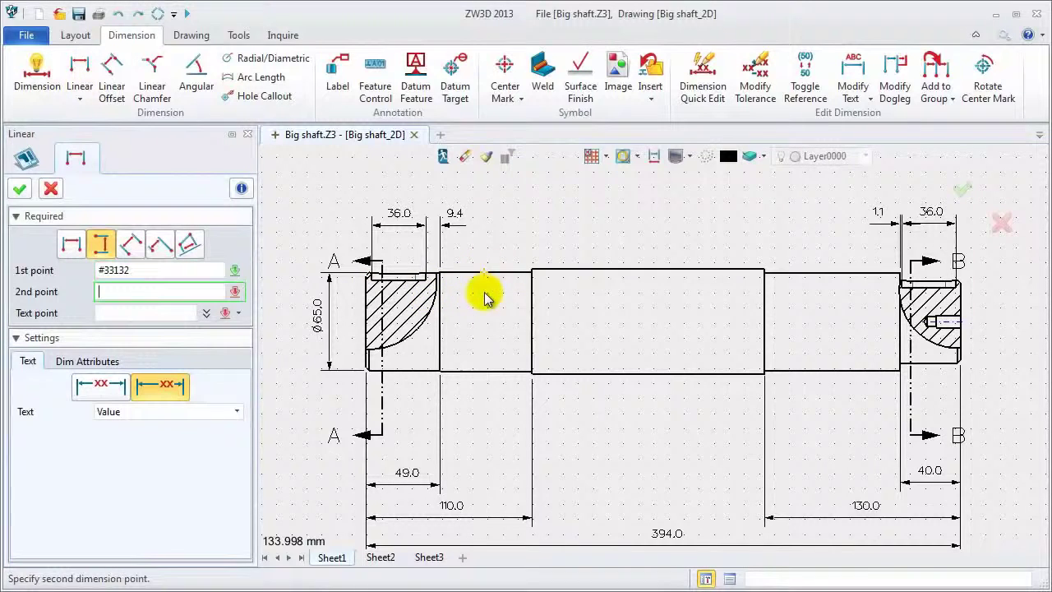
left_click(486, 374)
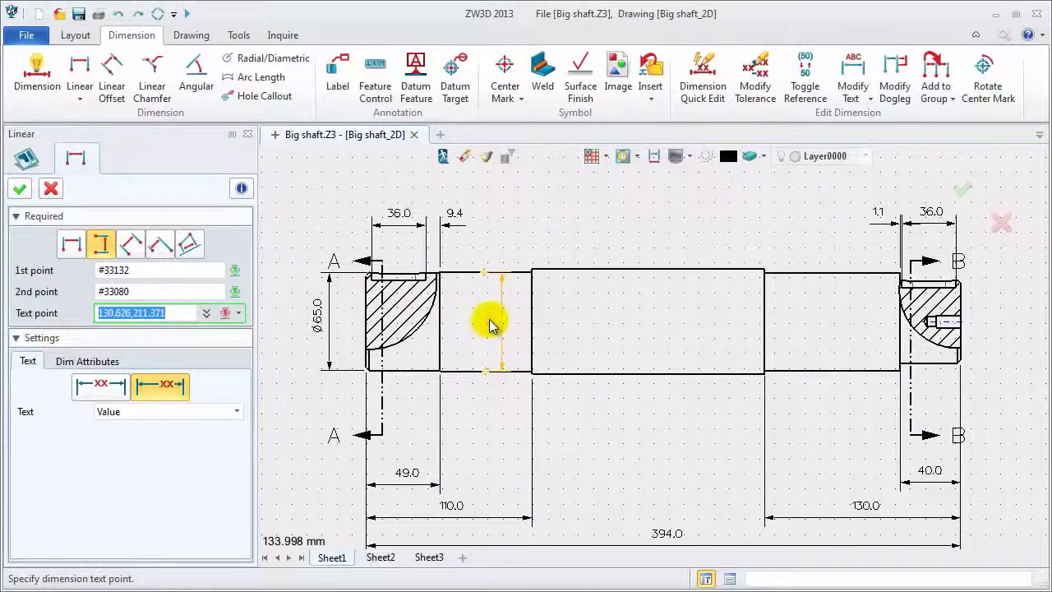
left_click(489, 327)
middle_click(489, 327)
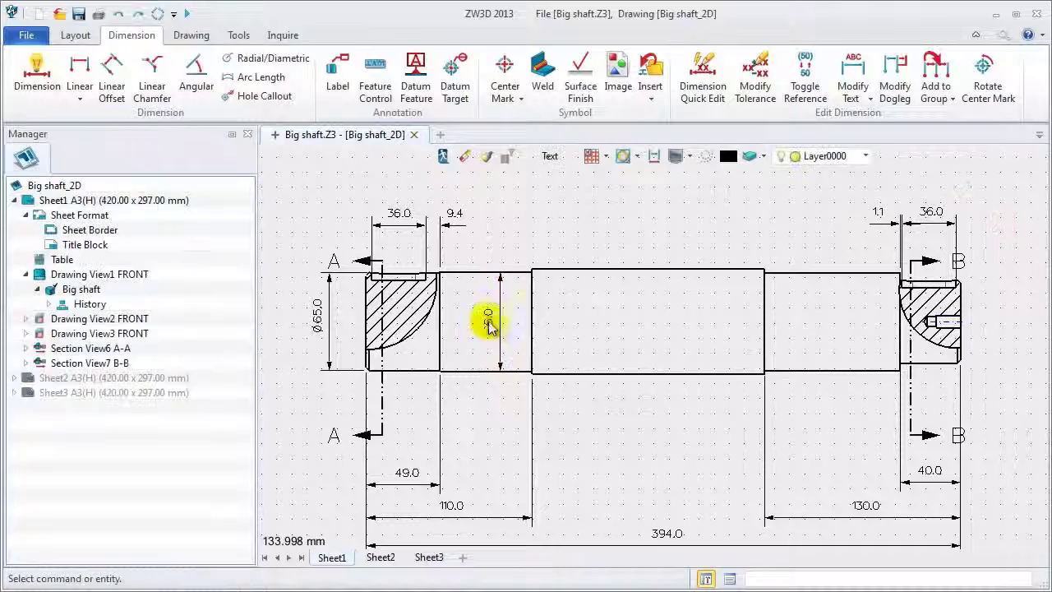
- Show the DimTool toolbar and use it to add a diameter symbol to the second segment's vertical dimension
right_click(1037, 98)
mouse_move(1023, 158)
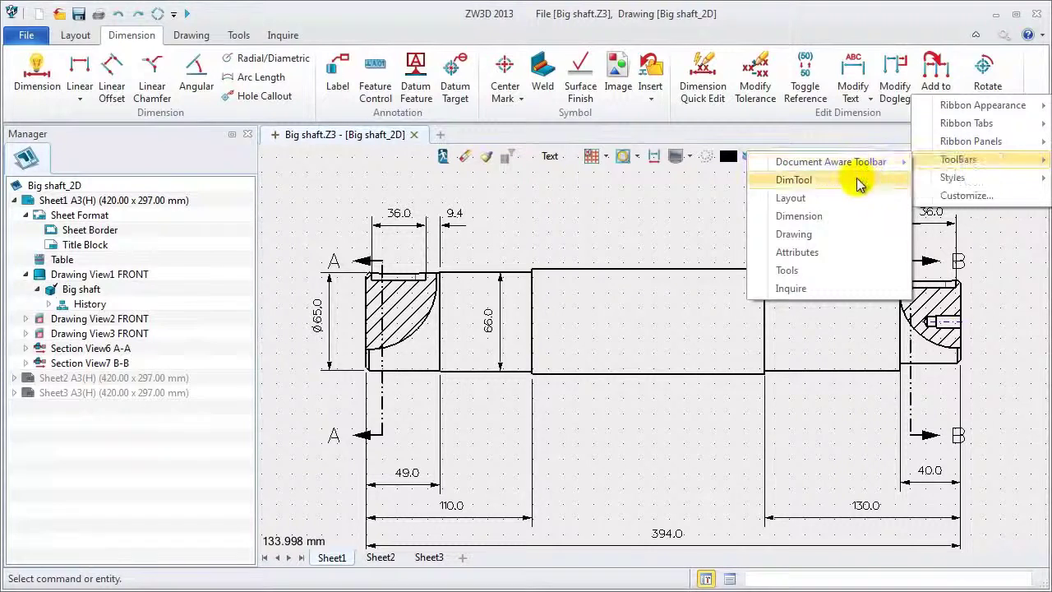
left_click(695, 239)
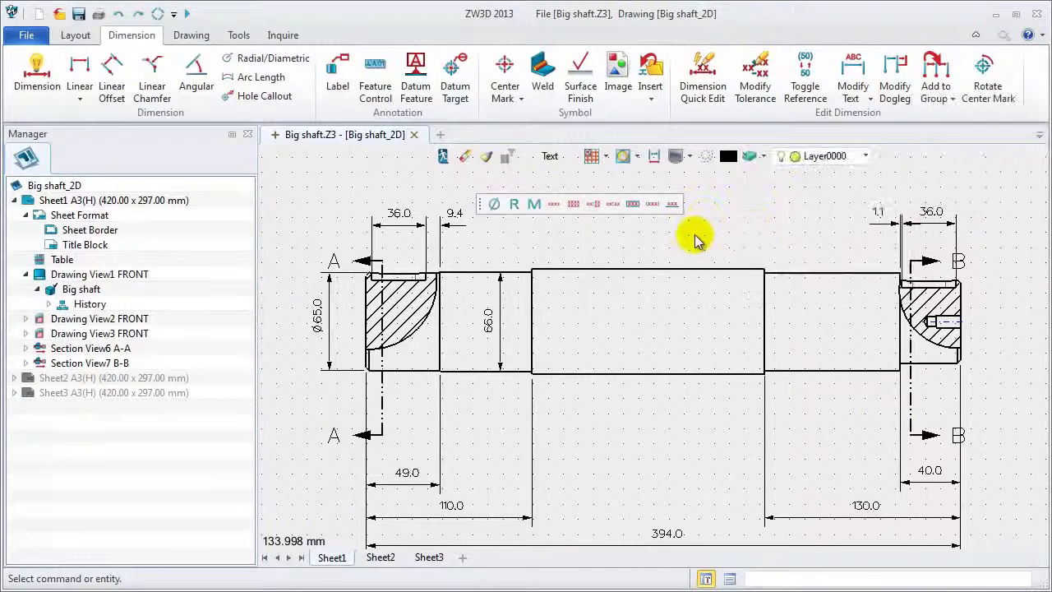
left_click(494, 207)
left_click(501, 320)
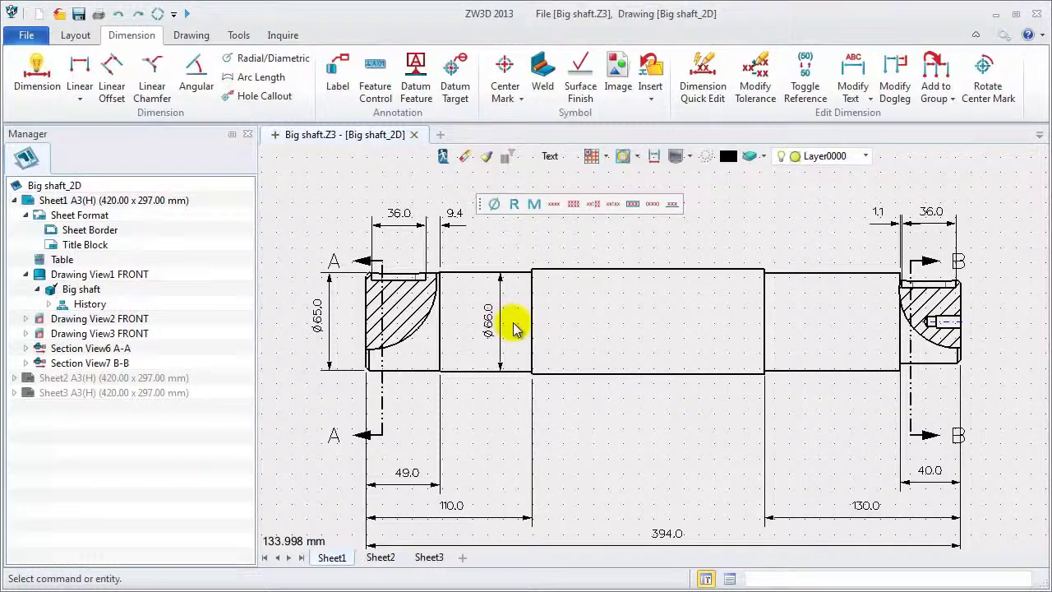
- Place a vertical linear dimension across the shaft's wide middle segment, with its text inside the segment
left_click(78, 69)
left_click(678, 271)
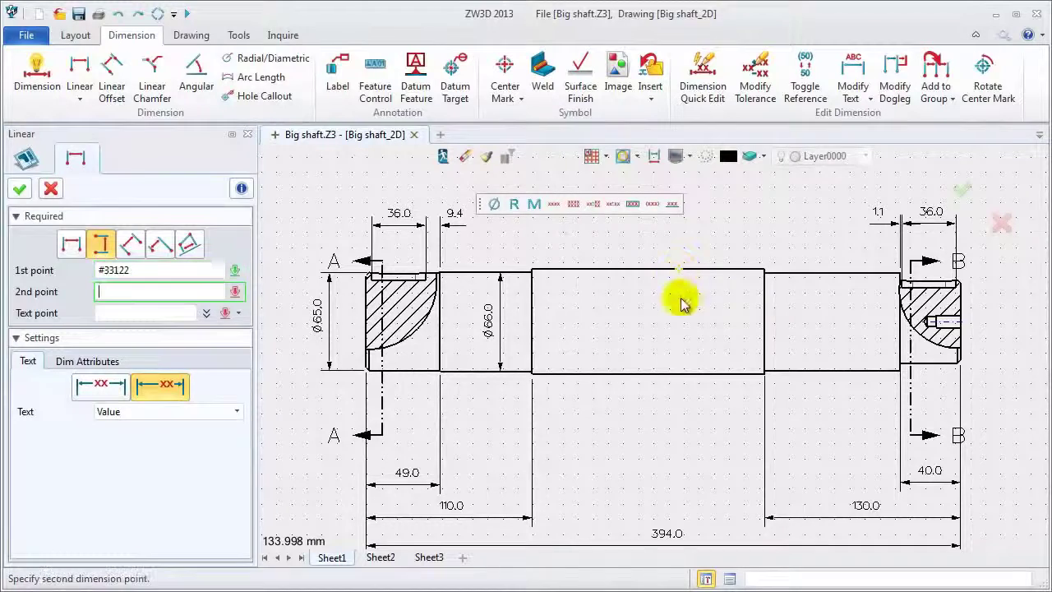
left_click(678, 374)
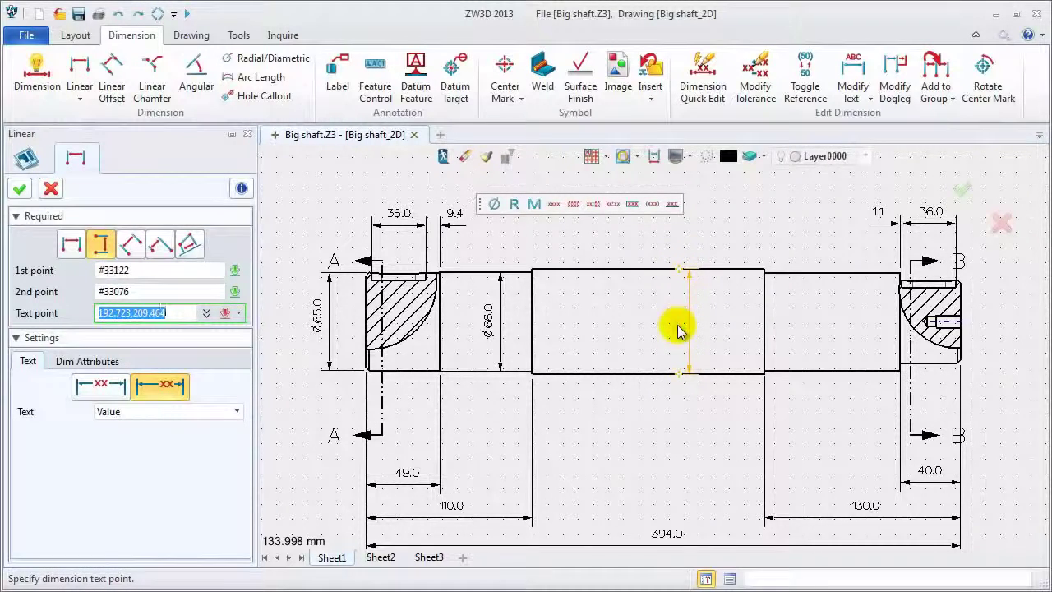
left_click(678, 329)
middle_click(641, 314)
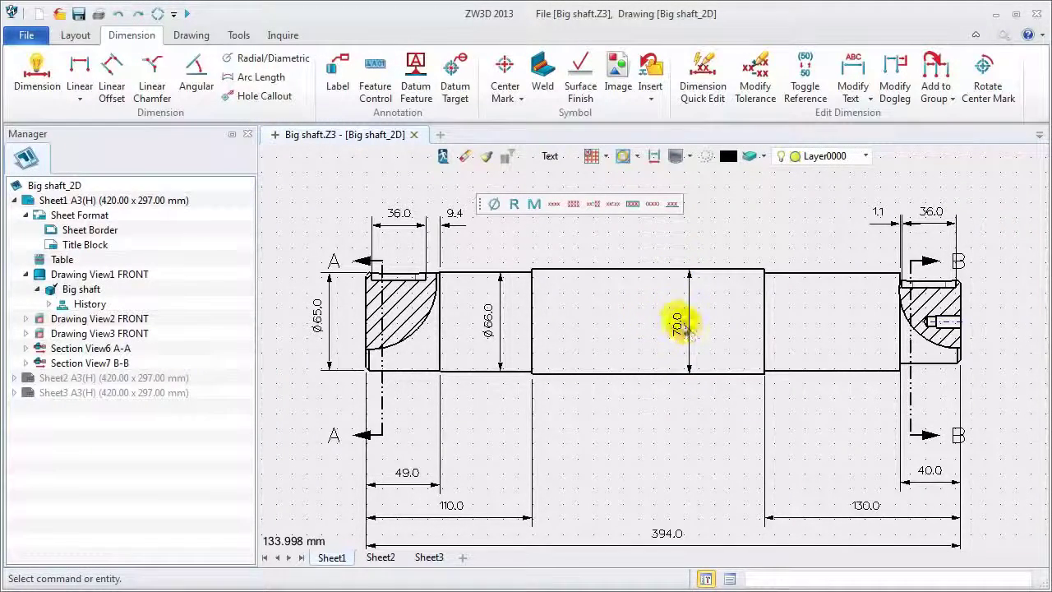
- Add a diameter symbol to the middle segment's vertical dimension
left_click(495, 203)
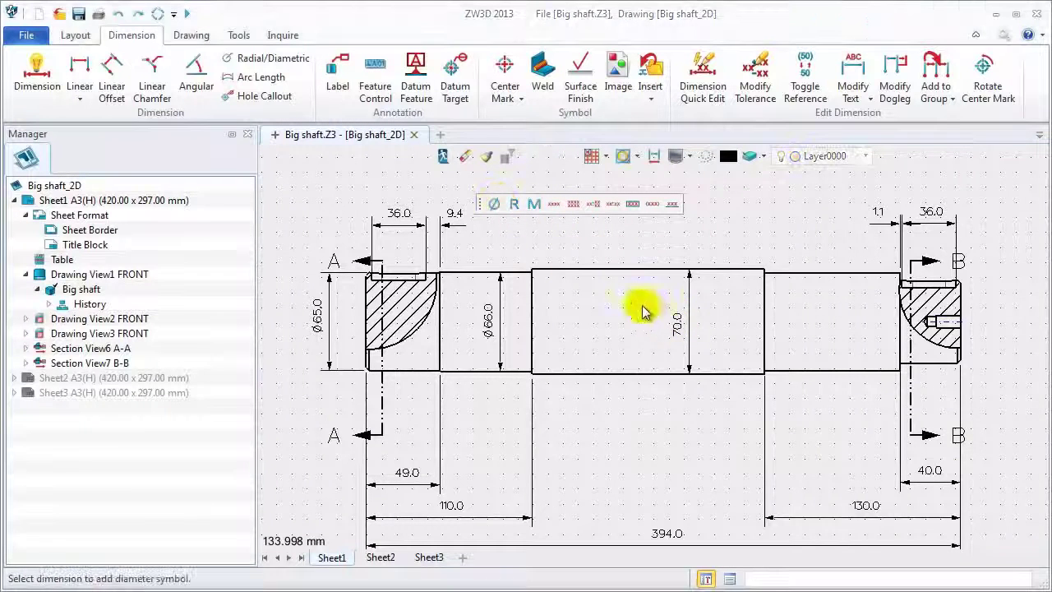
left_click(680, 330)
middle_click(644, 315)
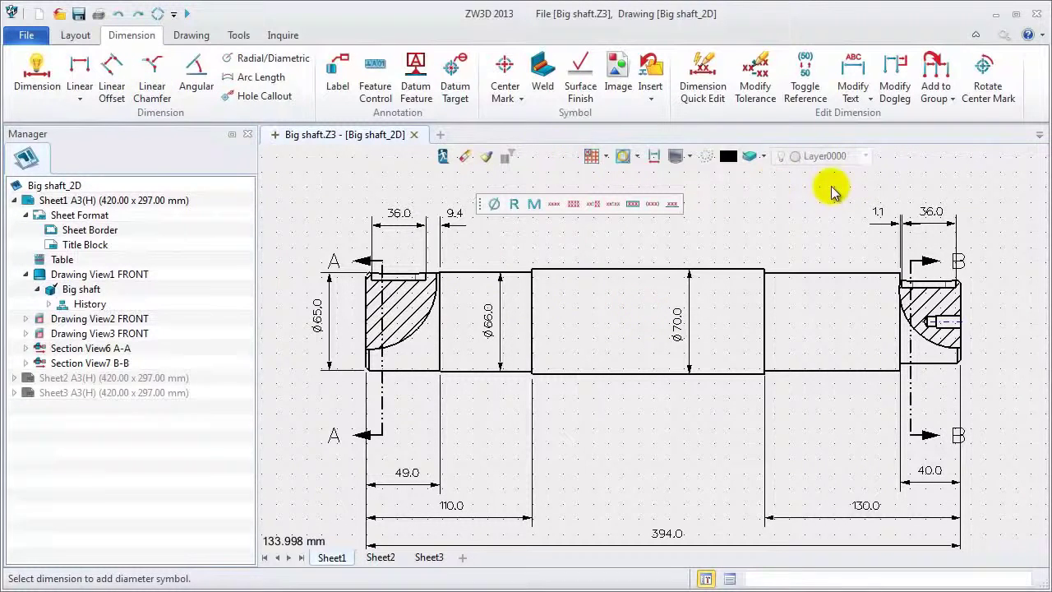
middle_click(753, 199)
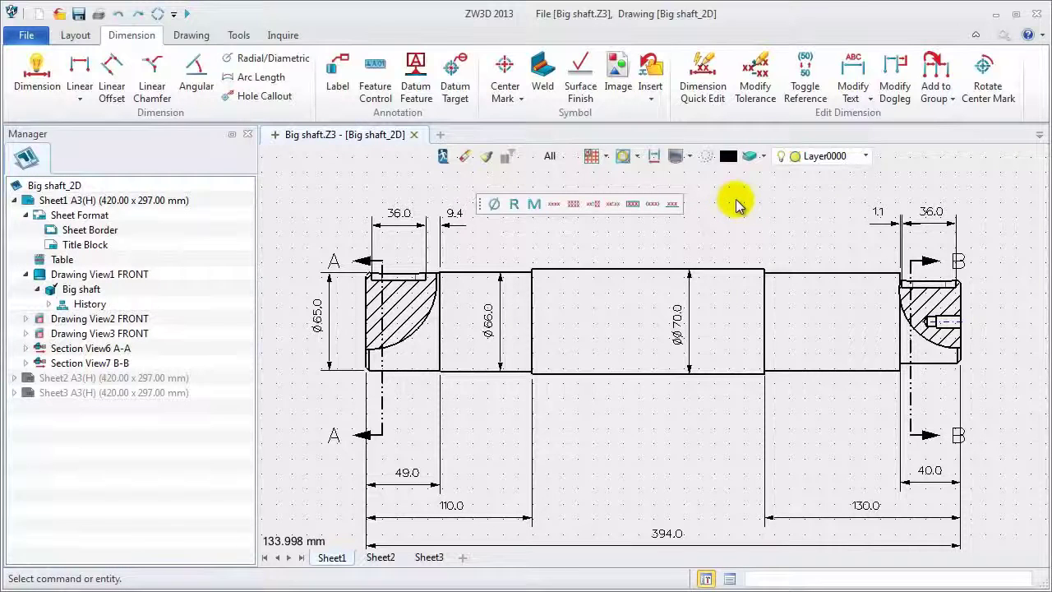
- Place a vertical linear dimension inside the fourth shaft segment from the left and add a diameter symbol to it
left_click(80, 74)
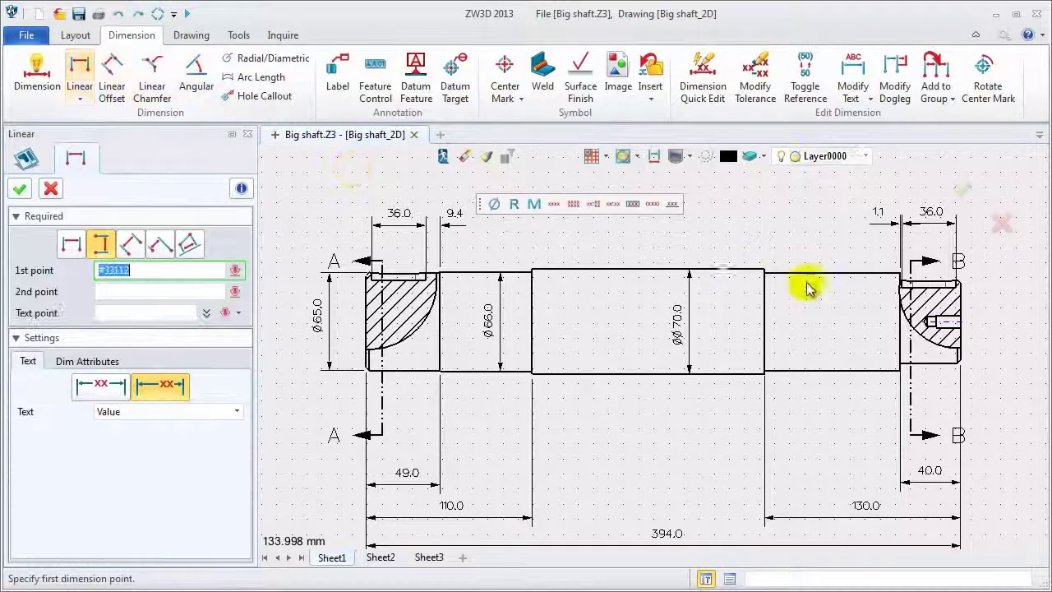
left_click(807, 274)
left_click(814, 369)
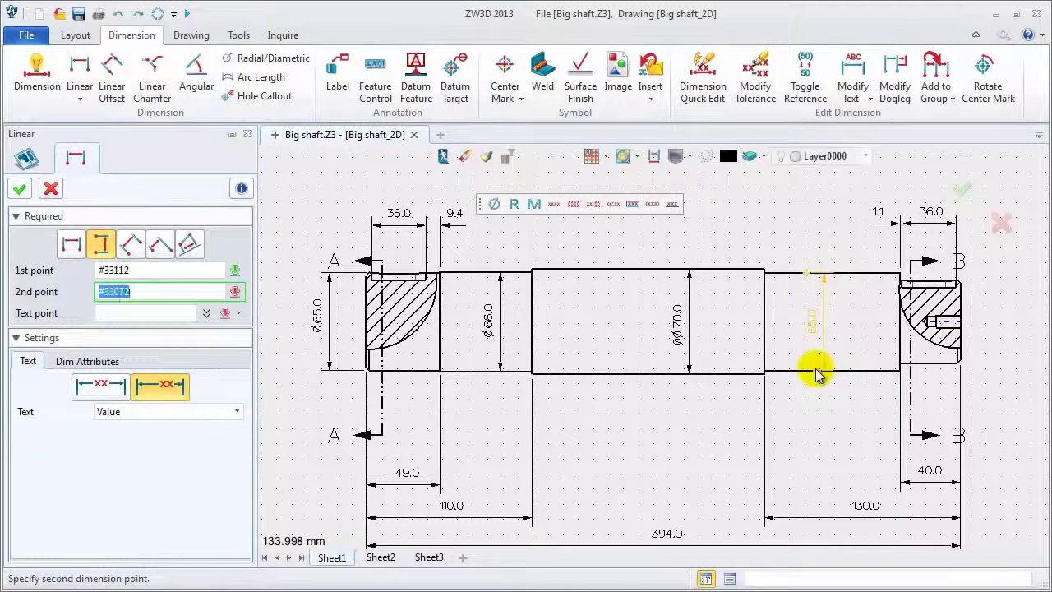
left_click(820, 320)
middle_click(787, 322)
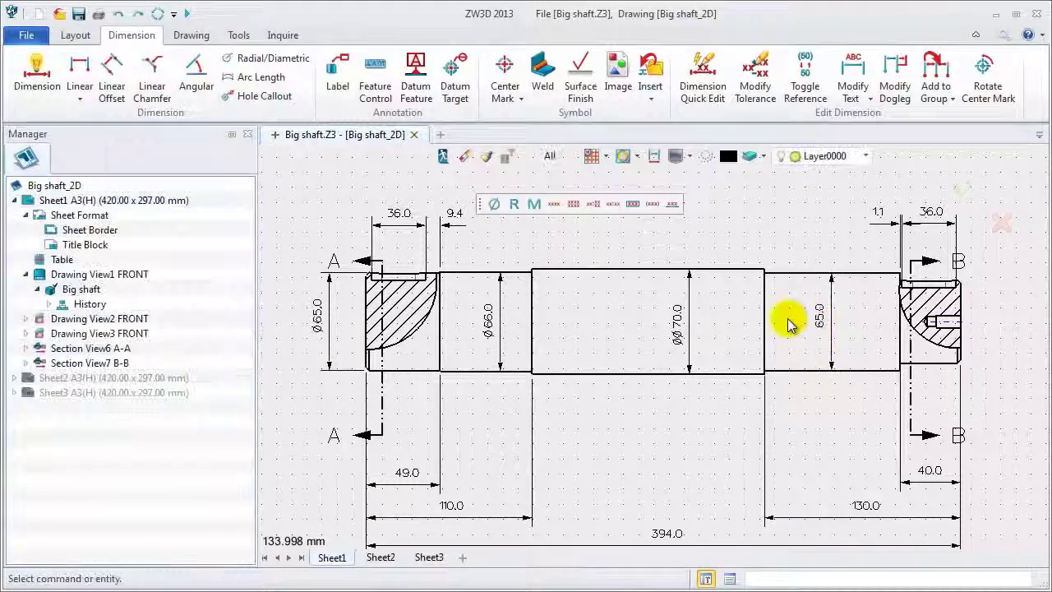
left_click(494, 203)
left_click(831, 319)
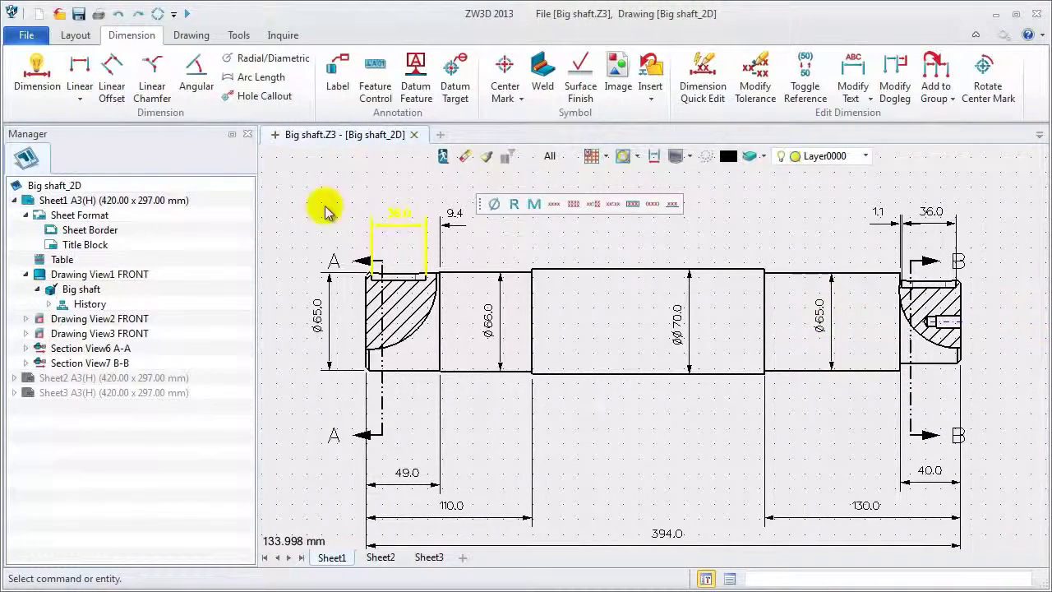
- Place a vertical linear dimension across the shaft's right end segment, just outside the end, and add a diameter symbol to it
left_click(80, 72)
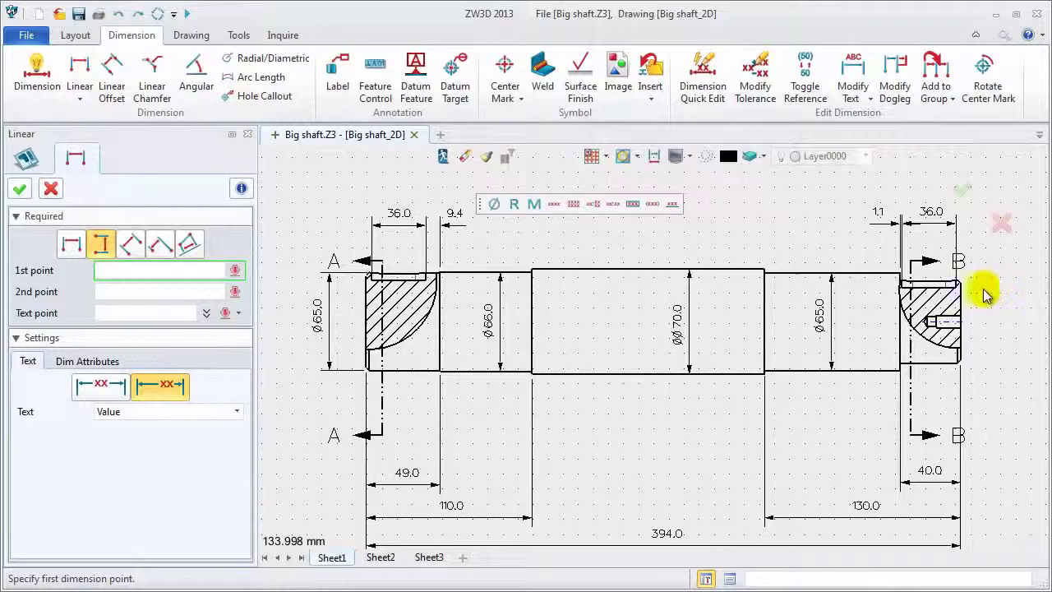
left_click(957, 282)
left_click(959, 282)
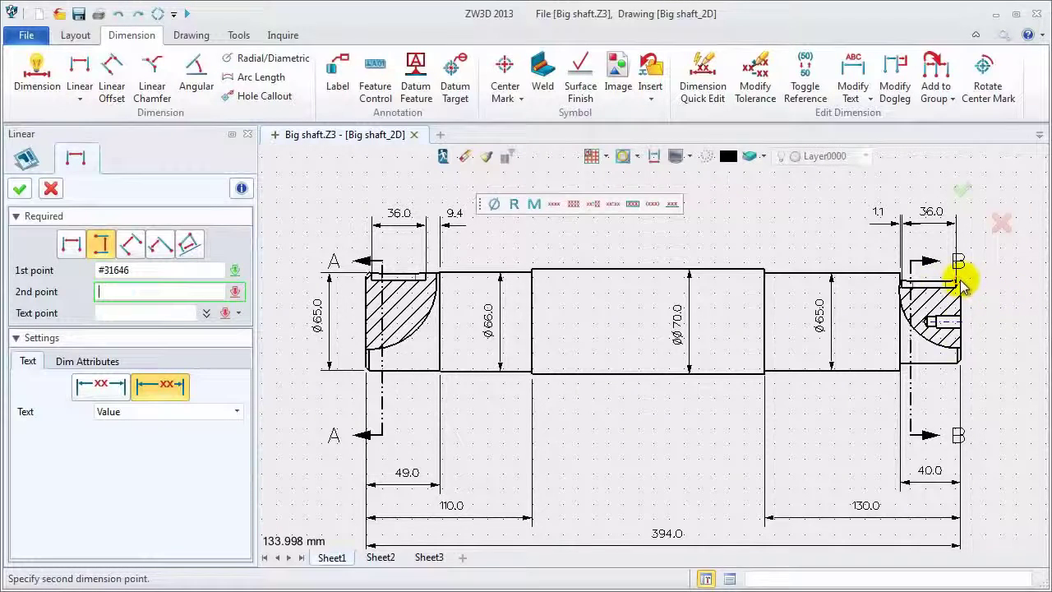
left_click(956, 368)
left_click(1010, 321)
middle_click(974, 342)
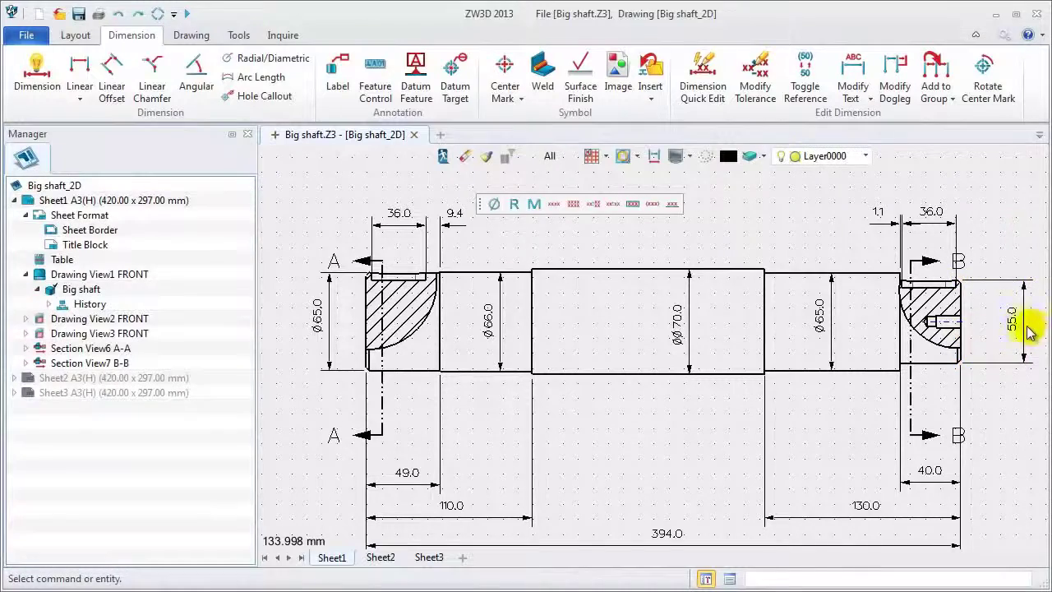
left_click(1017, 320)
left_click(495, 204)
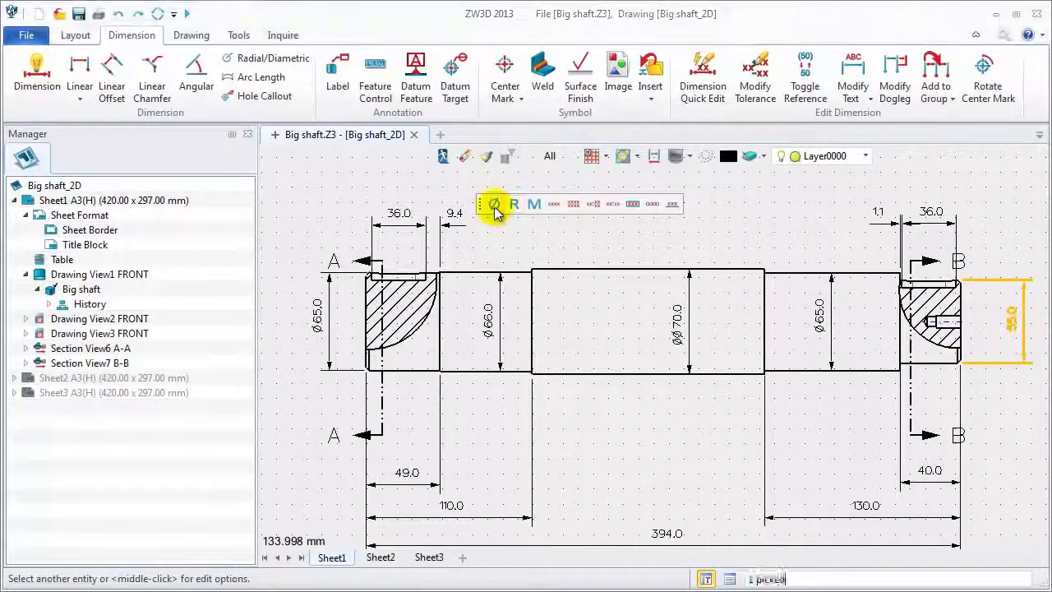
- Dimension the keyway's width above section view A-A, with the text to the right of the extension lines
scroll(529, 241, "down", 1)
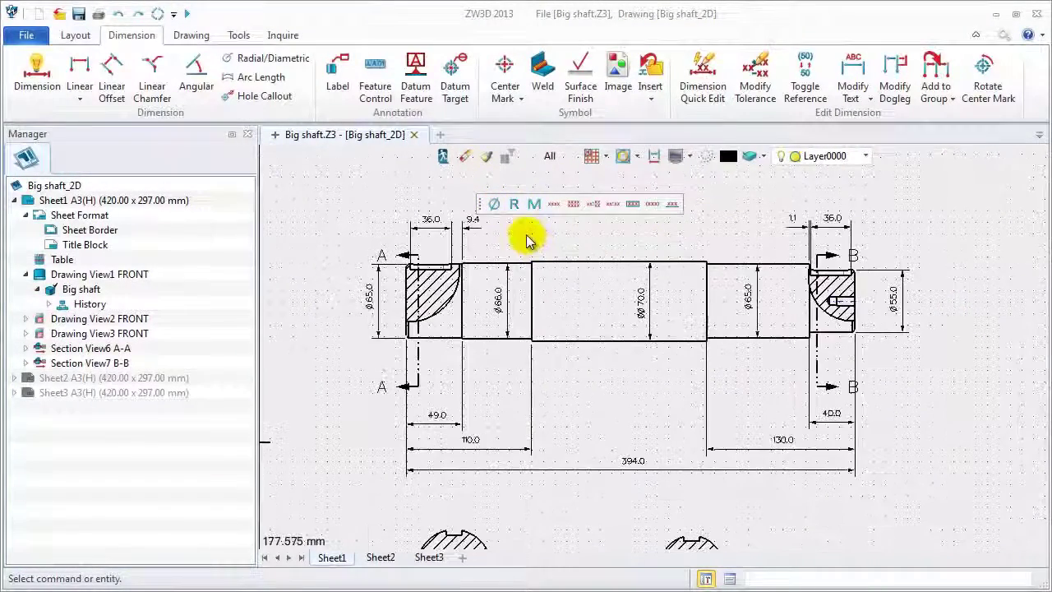
mouse_move(633, 411)
middle_mouse_down()
mouse_move(634, 308)
mouse_move(634, 323)
mouse_move(605, 318)
middle_mouse_up()
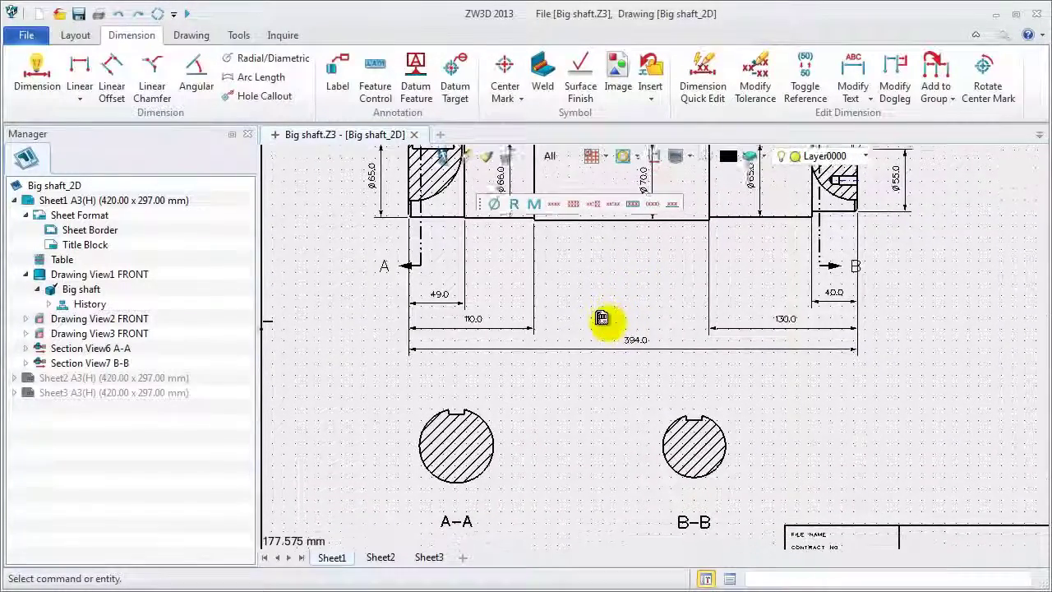
left_click(19, 84)
left_click(454, 419)
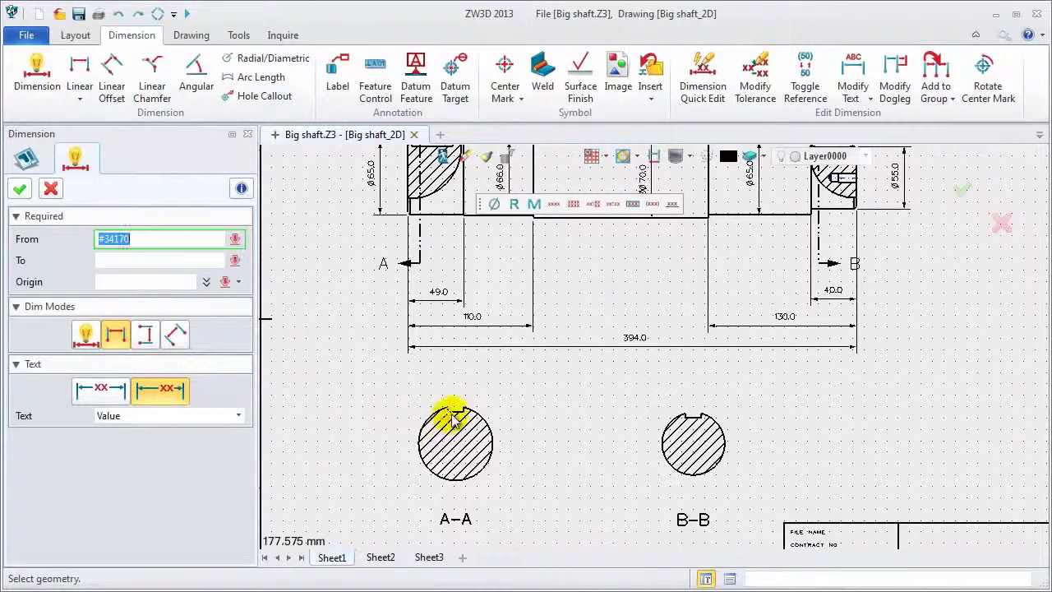
left_click(456, 417)
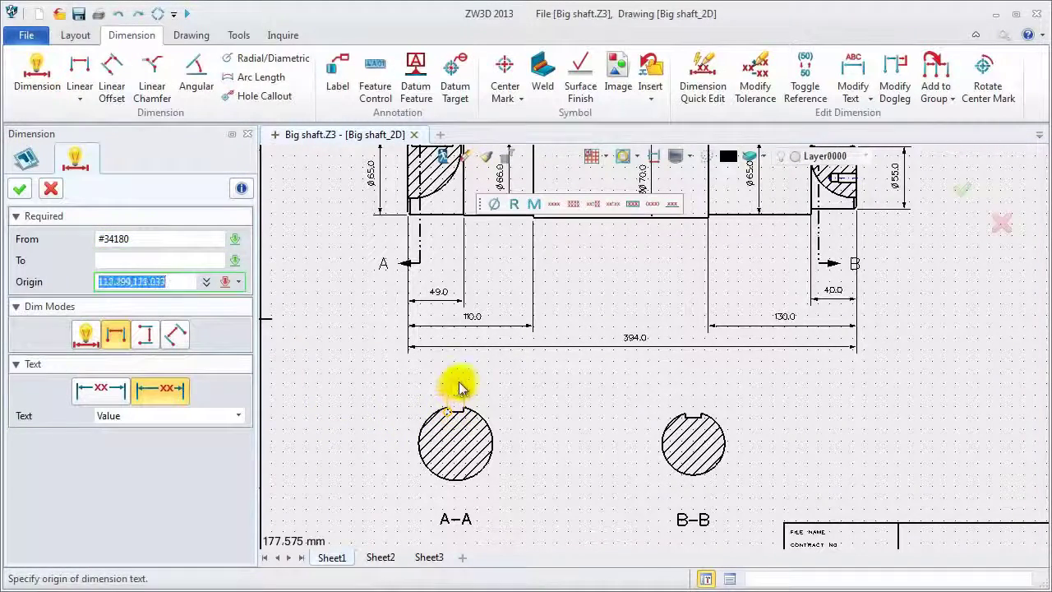
left_click(490, 389)
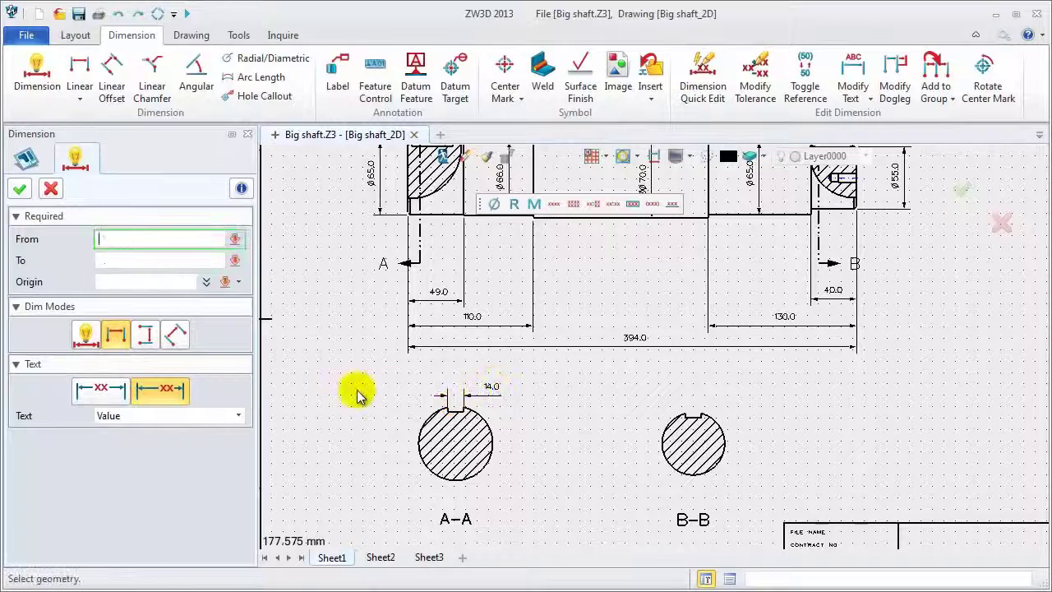
- Dimension the height from the keyway floor to the bottom of the circle in section A-A, placed left of the view
left_click(454, 481)
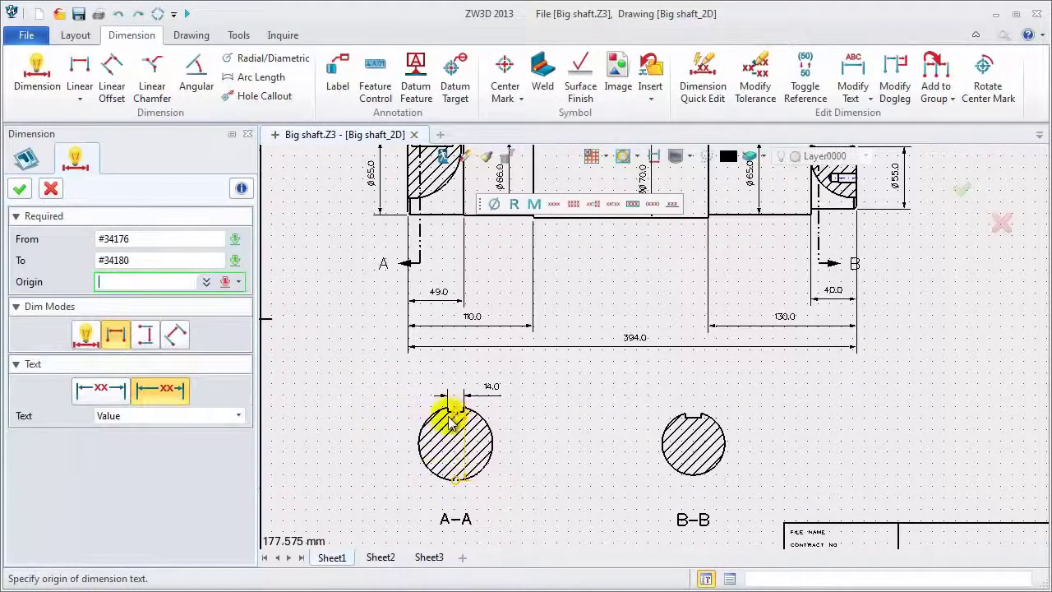
scroll(386, 456, "up", 2)
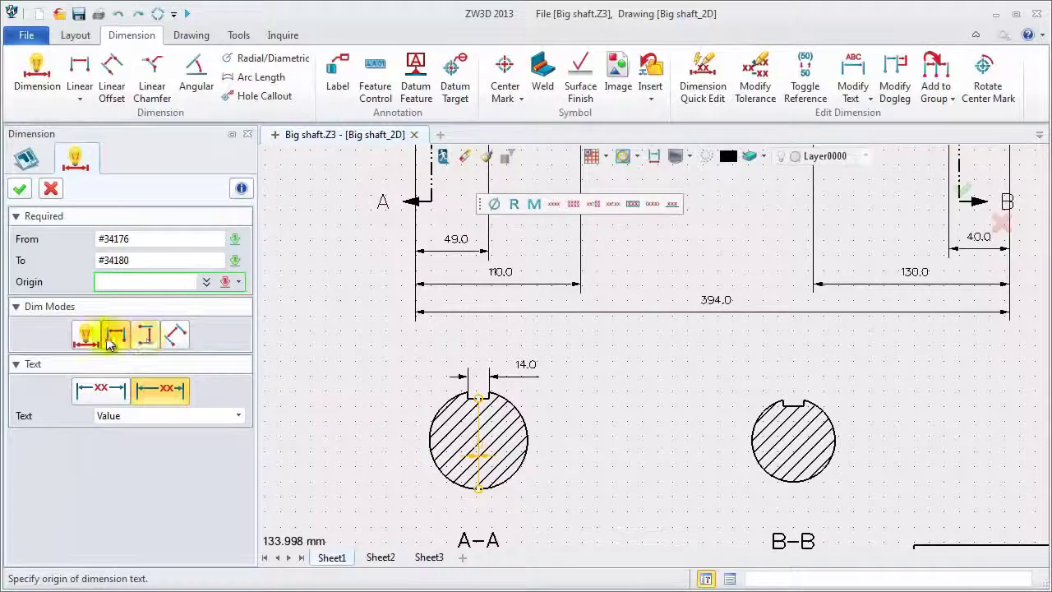
left_click(80, 339)
left_click(371, 447)
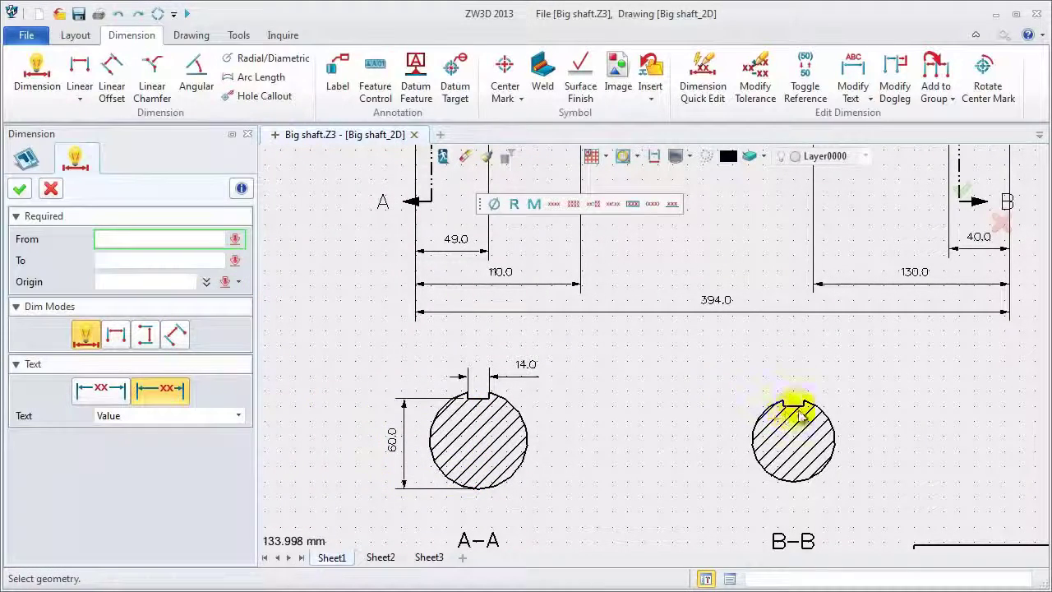
- Dimension section B-B's keyway width above the view and the height from keyway floor to circle bottom on its right
left_click(794, 407)
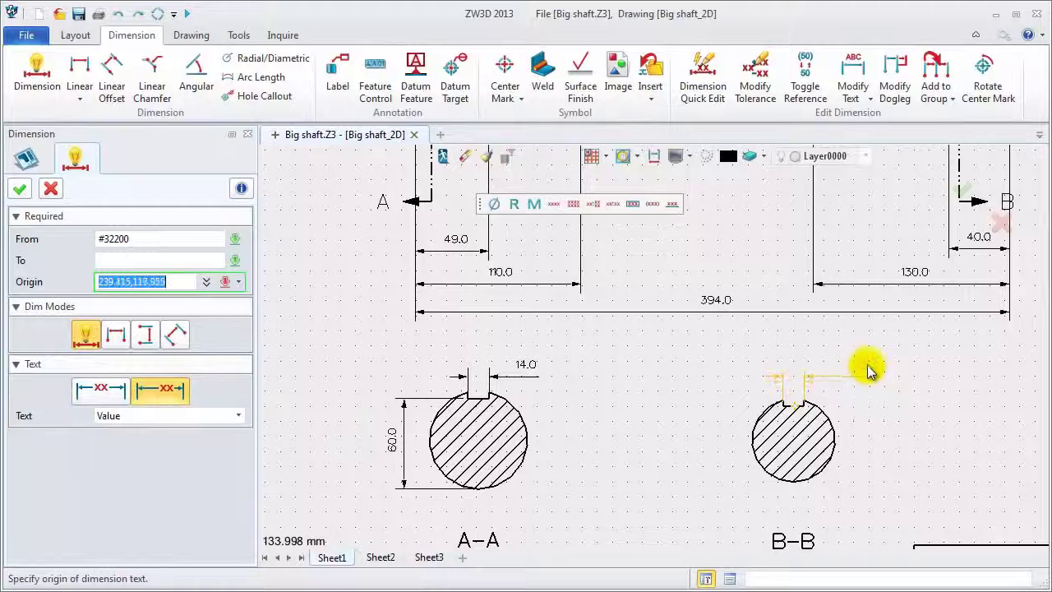
left_click(846, 370)
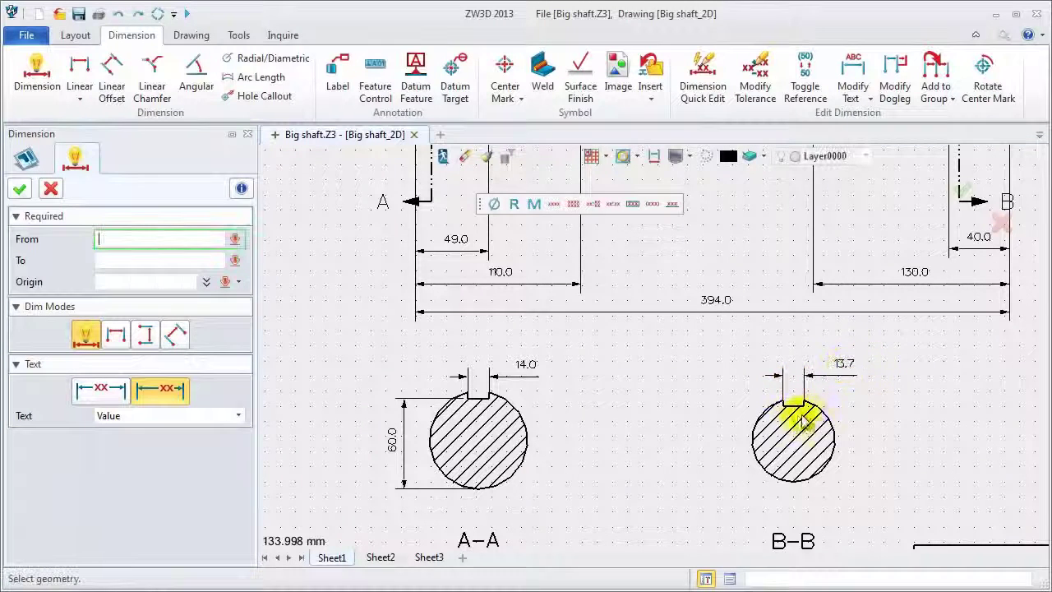
left_click(797, 410)
left_click(794, 480)
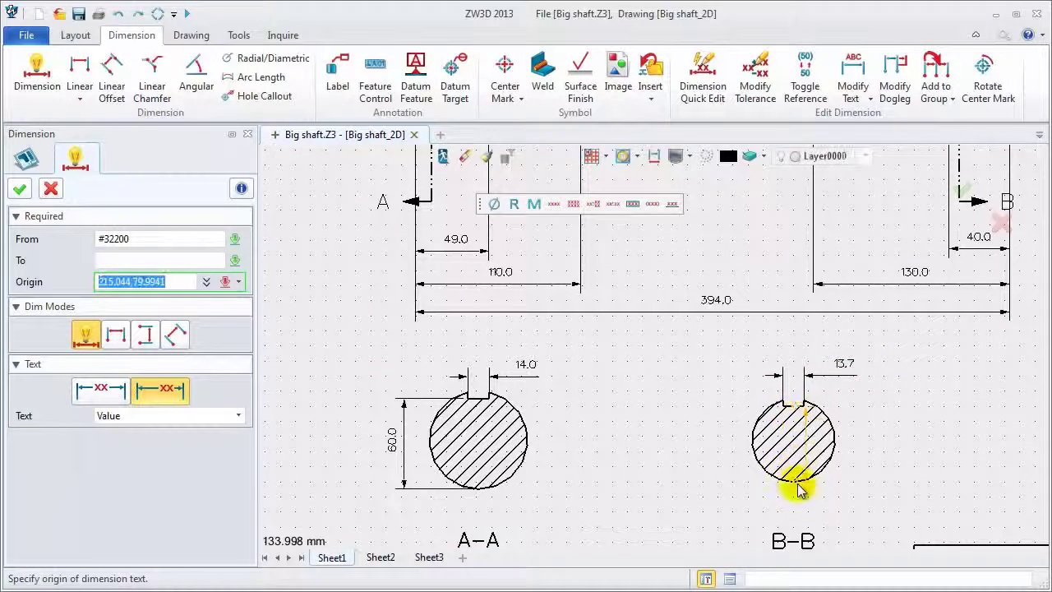
left_click(870, 441)
middle_click(916, 443)
middle_click_drag(924, 448, 852, 379)
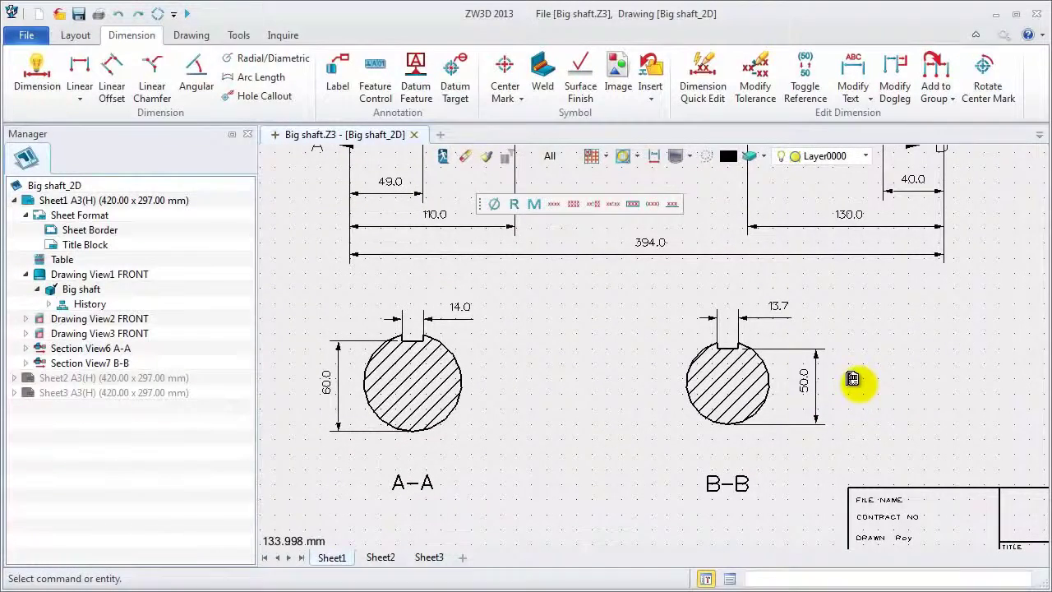
- Give section B-B's height dimension an unequal tolerance of upper 0 and lower 0.2, with the zero tolerance shown as a plain 0
right_click(822, 396)
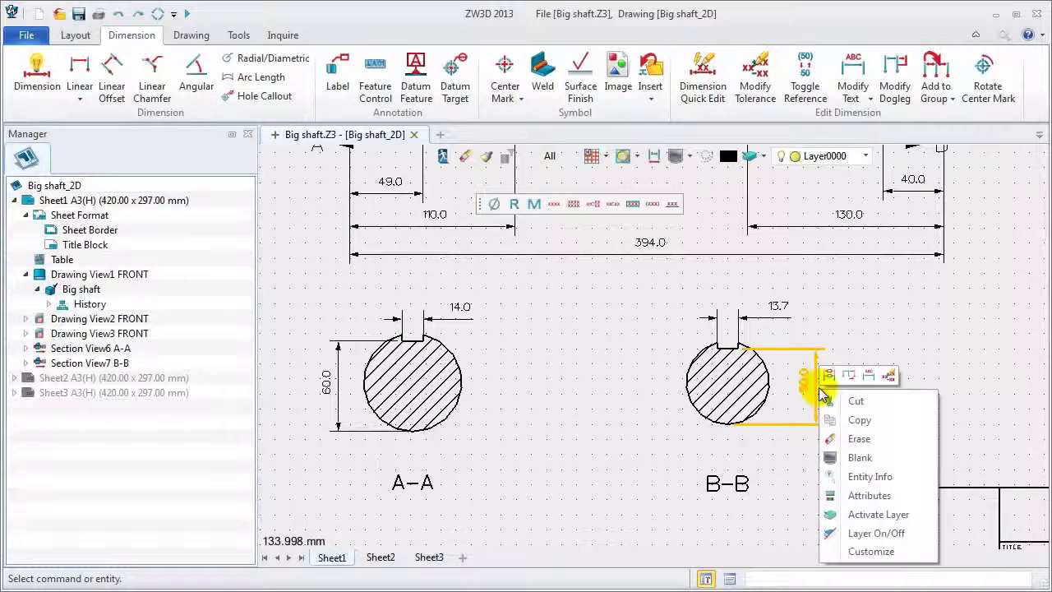
left_click(869, 494)
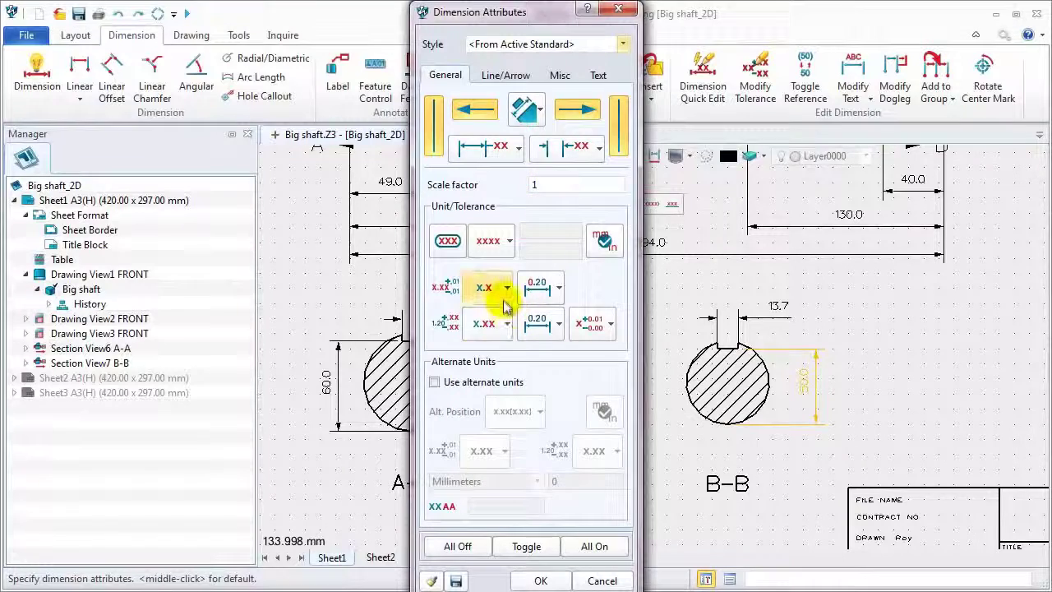
left_click(497, 242)
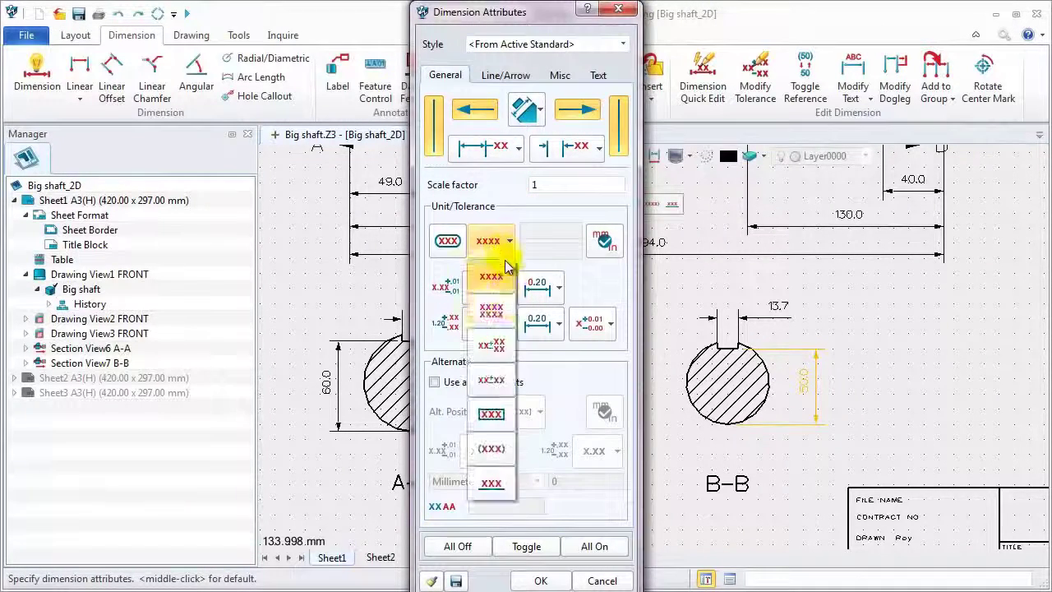
left_click(493, 349)
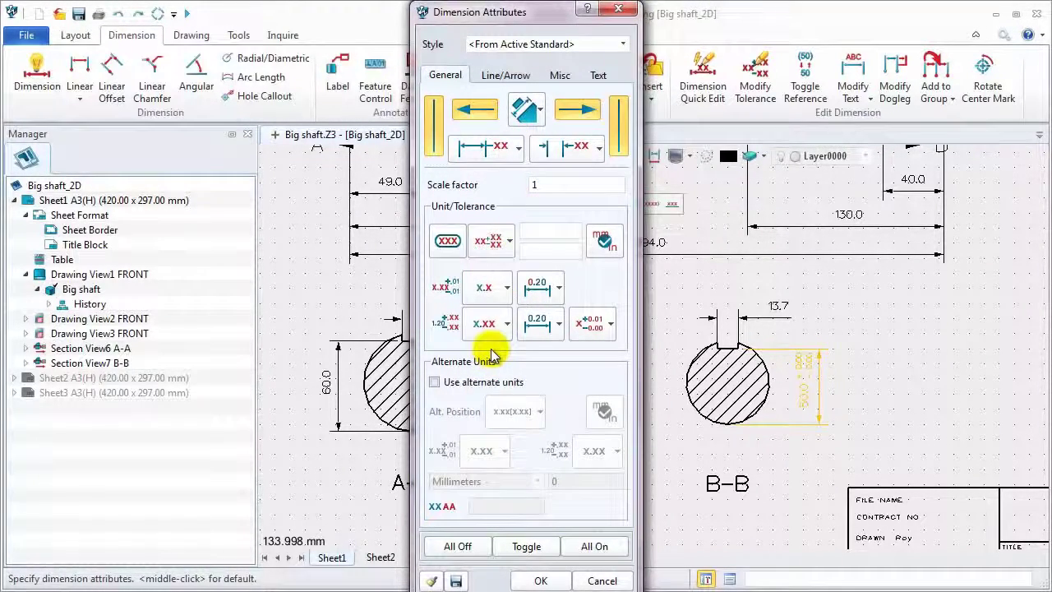
left_click(610, 324)
left_click(602, 415)
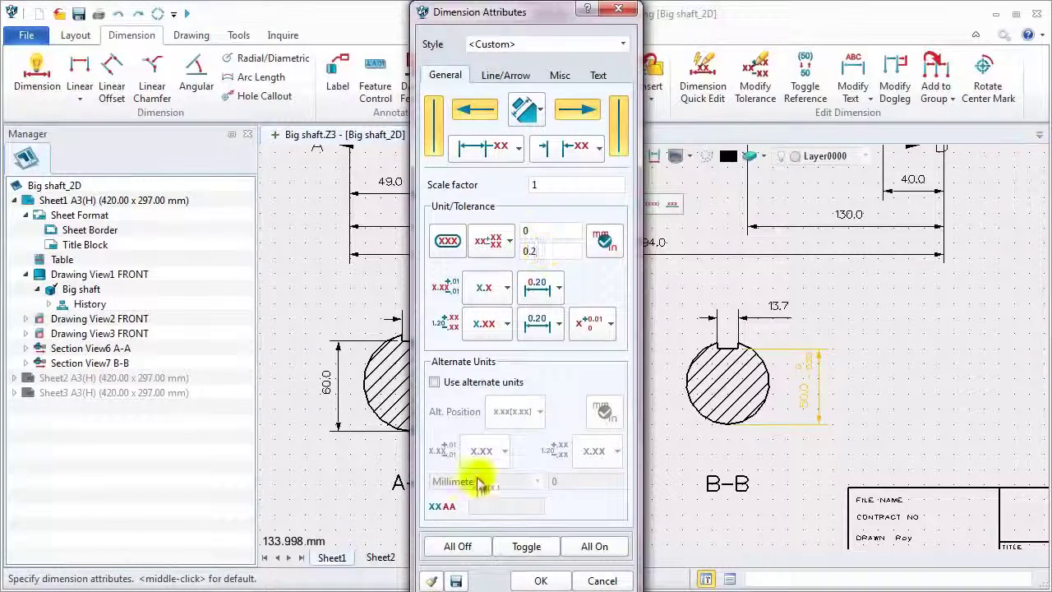
left_click(541, 580)
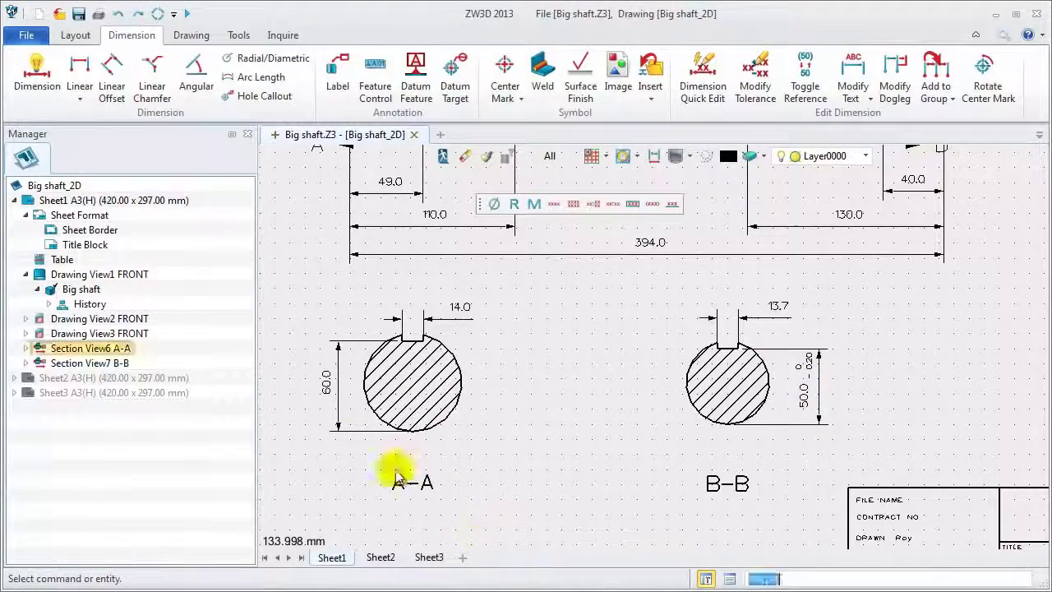
- Copy the attributes of section B-B's 50.0 dimension, including its 0/-0.20 tolerance, to section A-A's 60.0 dimension
left_click(328, 393)
right_click(330, 393)
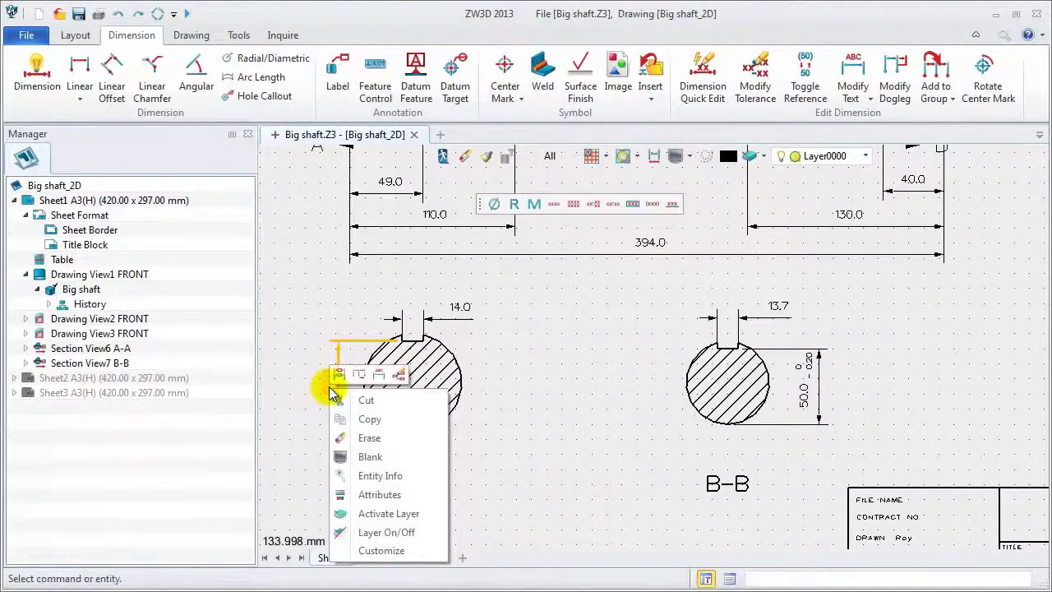
left_click(380, 494)
left_click(452, 540)
left_click(539, 577)
left_click(813, 395)
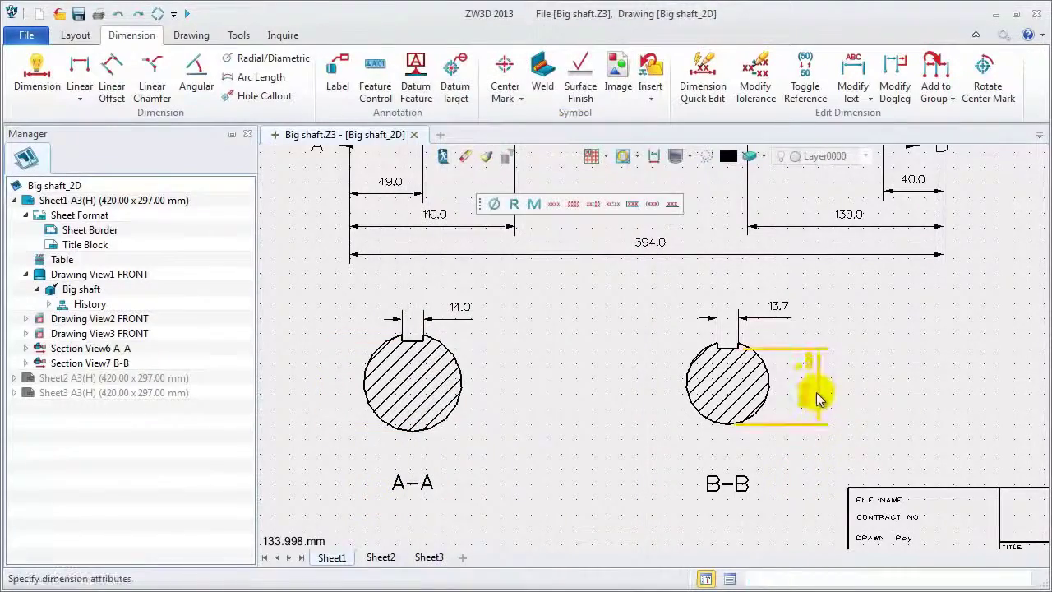
middle_click(858, 403)
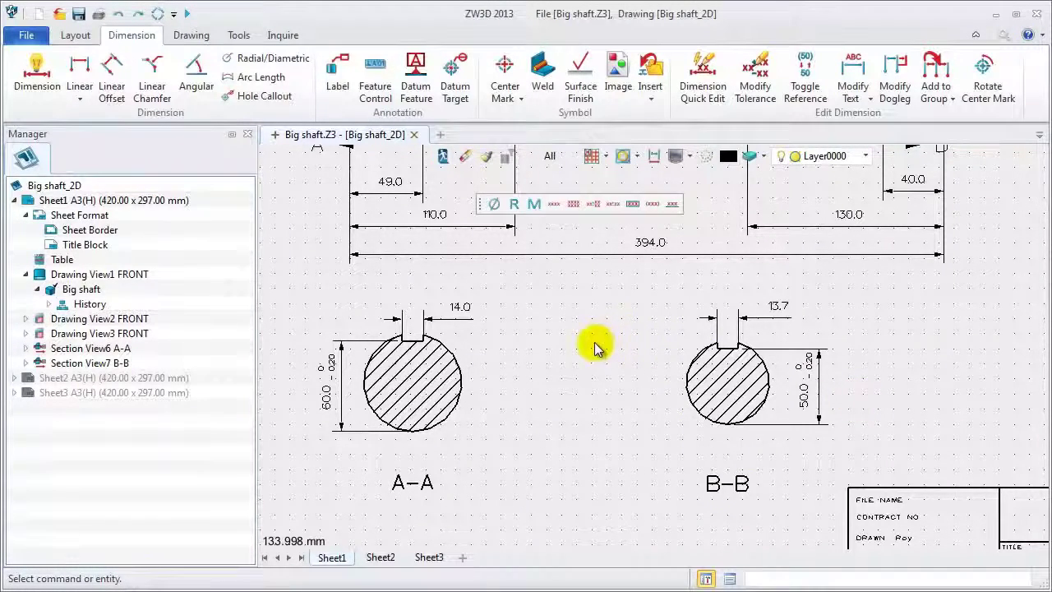
- Hide the DimTool toolbar
scroll(608, 305, "down", 4)
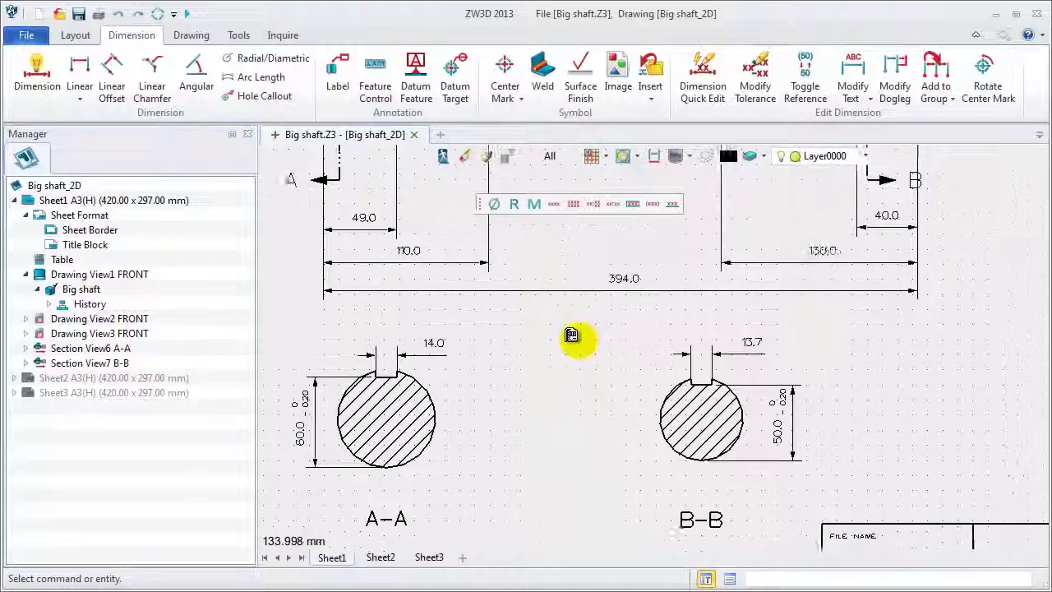
middle_click_drag(603, 260, 563, 331)
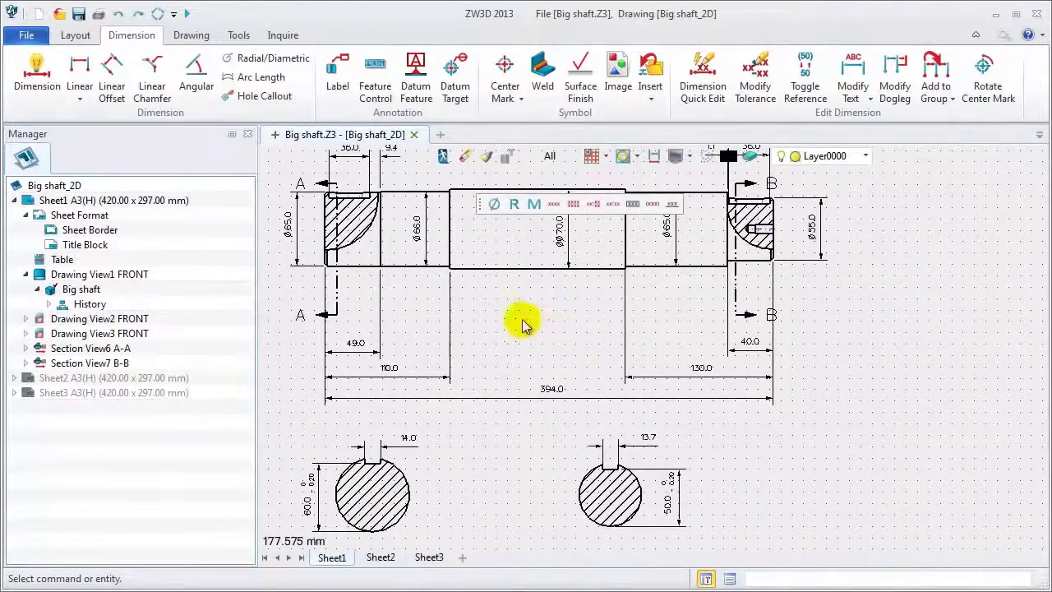
scroll(526, 328, "down", 3)
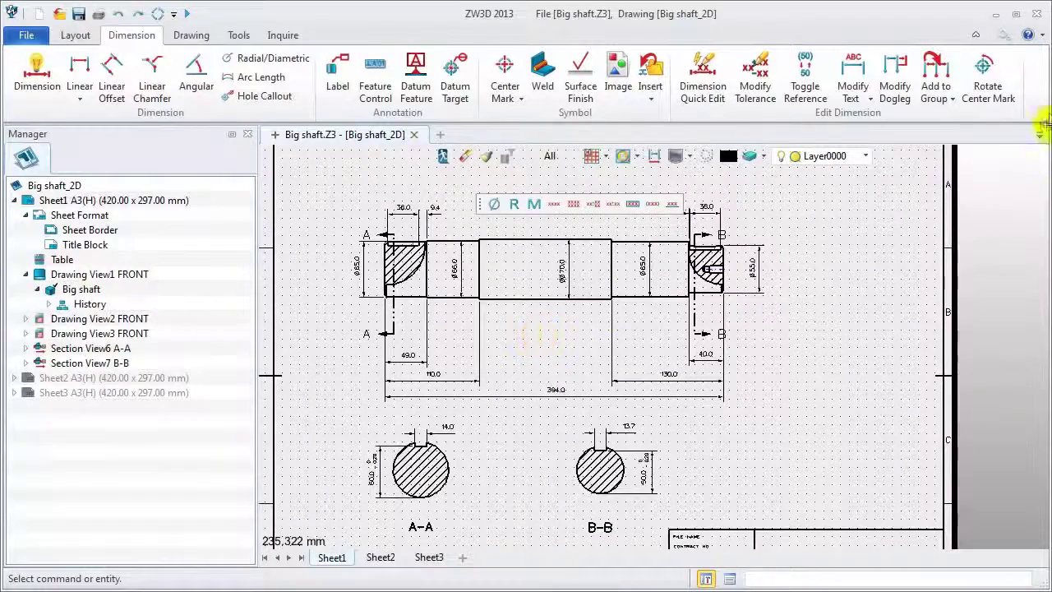
right_click(1042, 99)
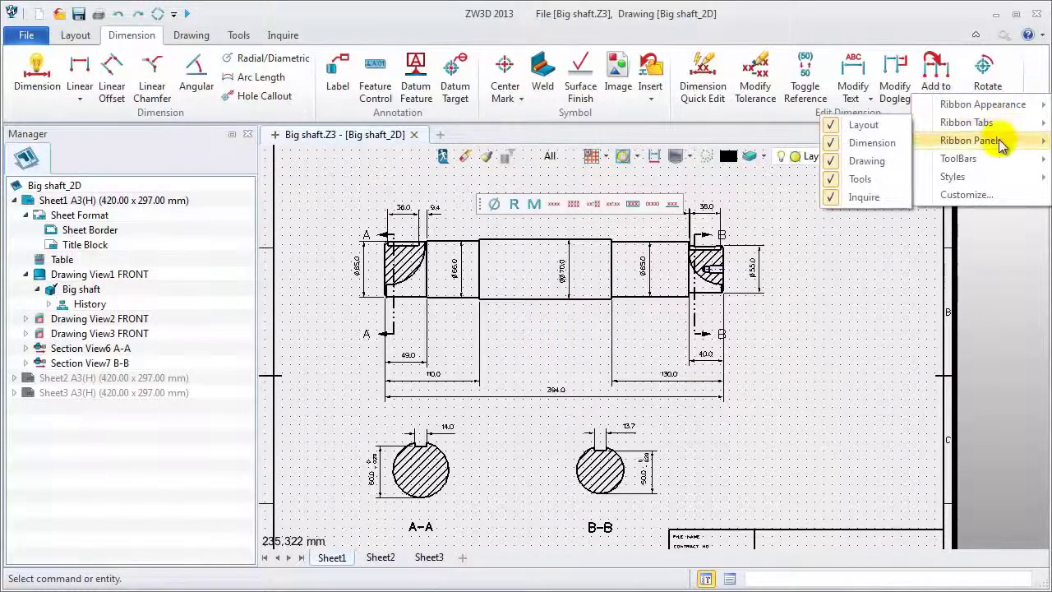
mouse_move(1001, 144)
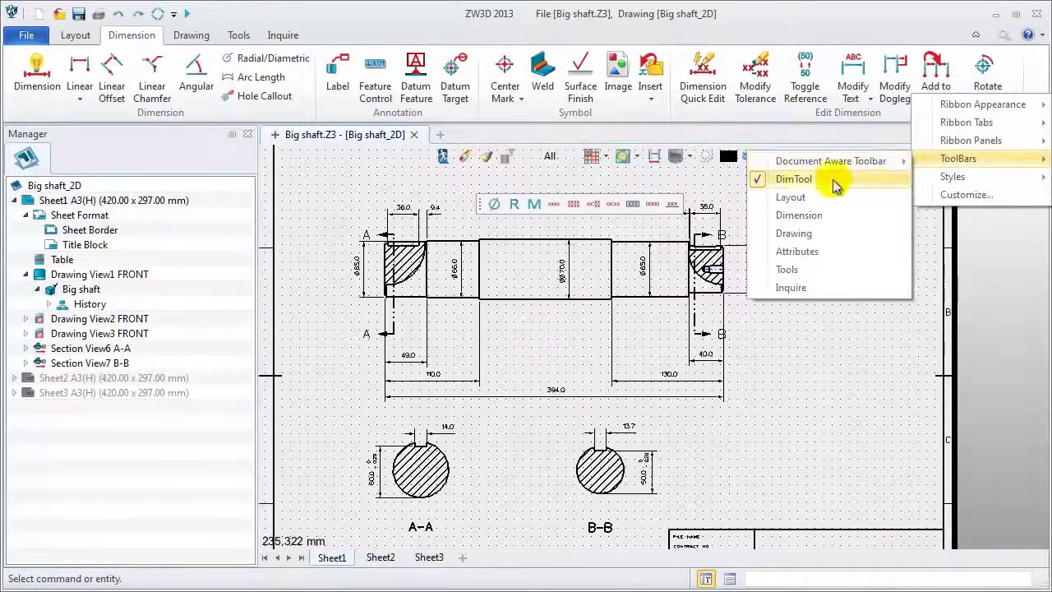
left_click(759, 179)
- Add a linear chamfer dimension to the lower chamfer at the shaft's left end, with its text outside, below and left of the corner
scroll(505, 208, "up", 3)
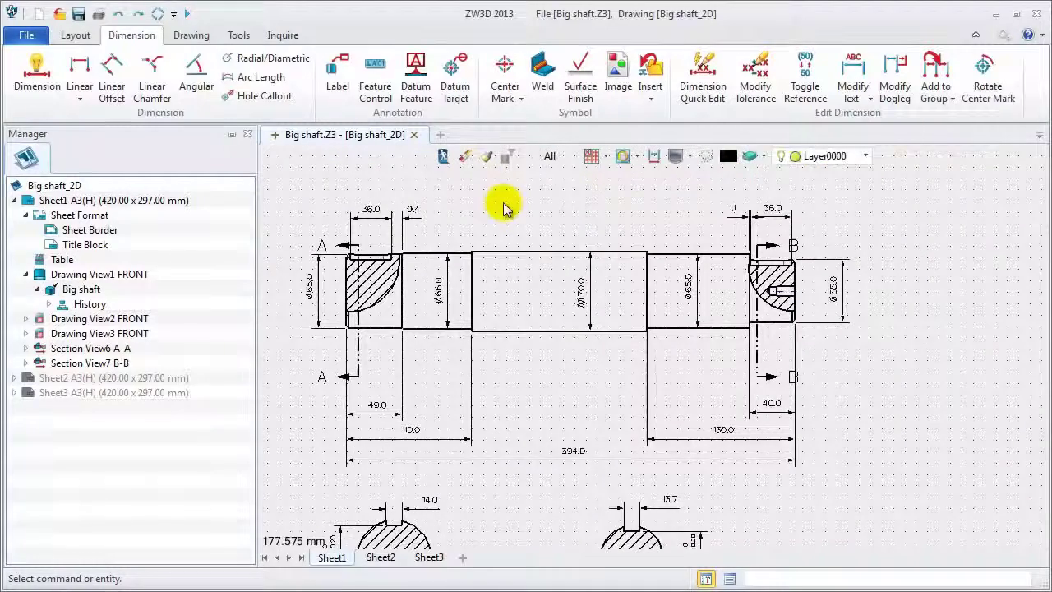
scroll(506, 208, "up", 1)
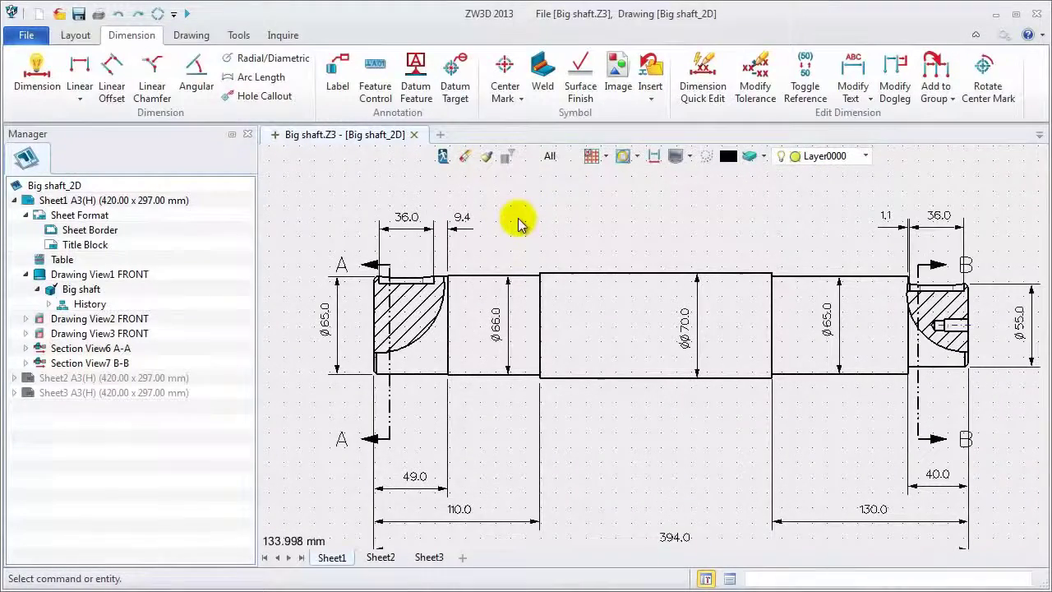
left_click(154, 78)
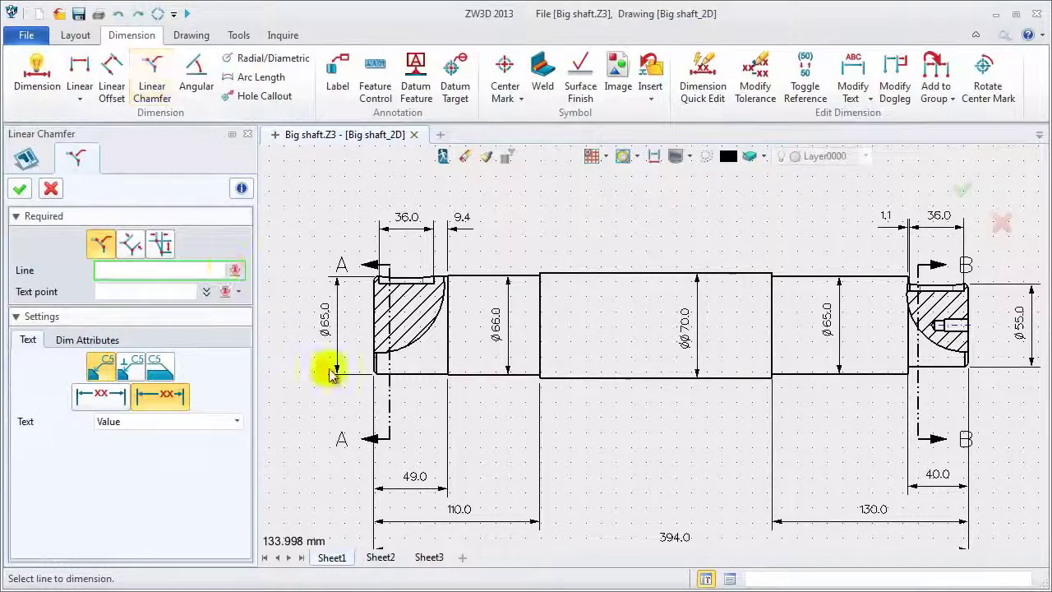
scroll(371, 388, "up", 3)
scroll(369, 382, "up", 2)
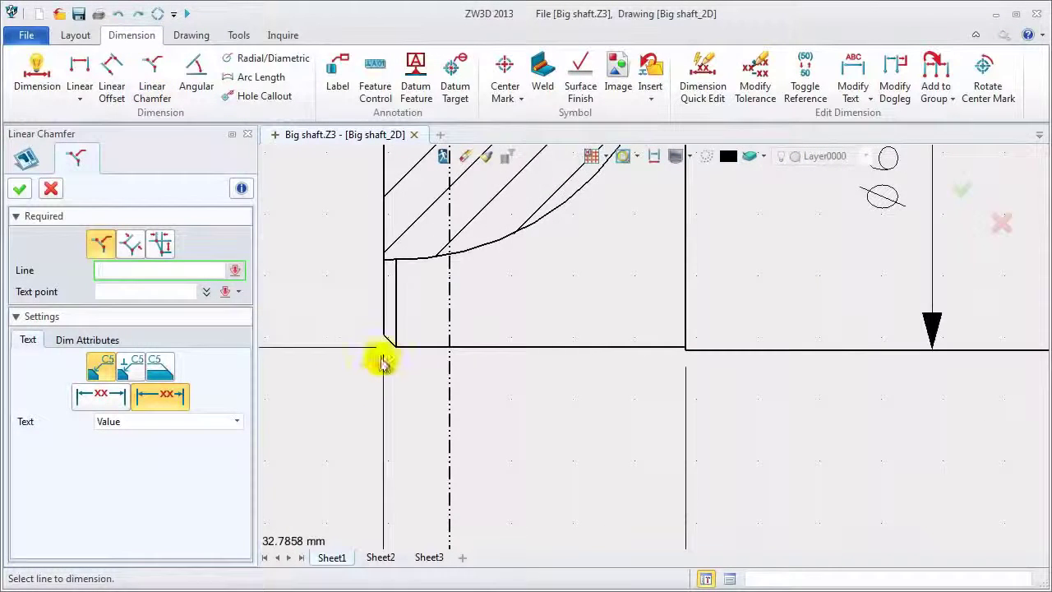
left_click(386, 346)
scroll(383, 337, "down", 5)
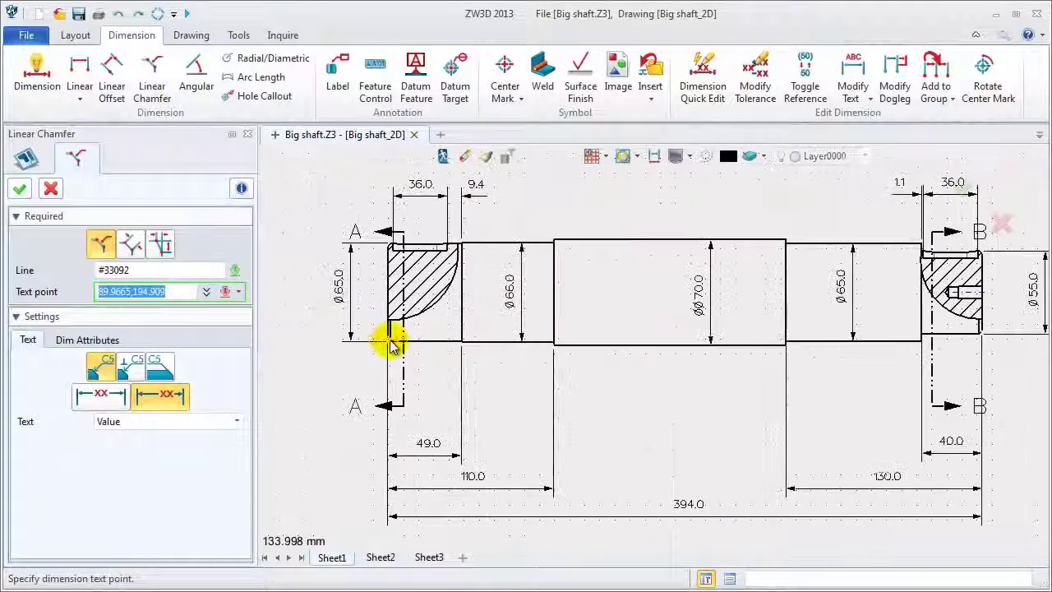
left_click(325, 384)
middle_click(287, 383)
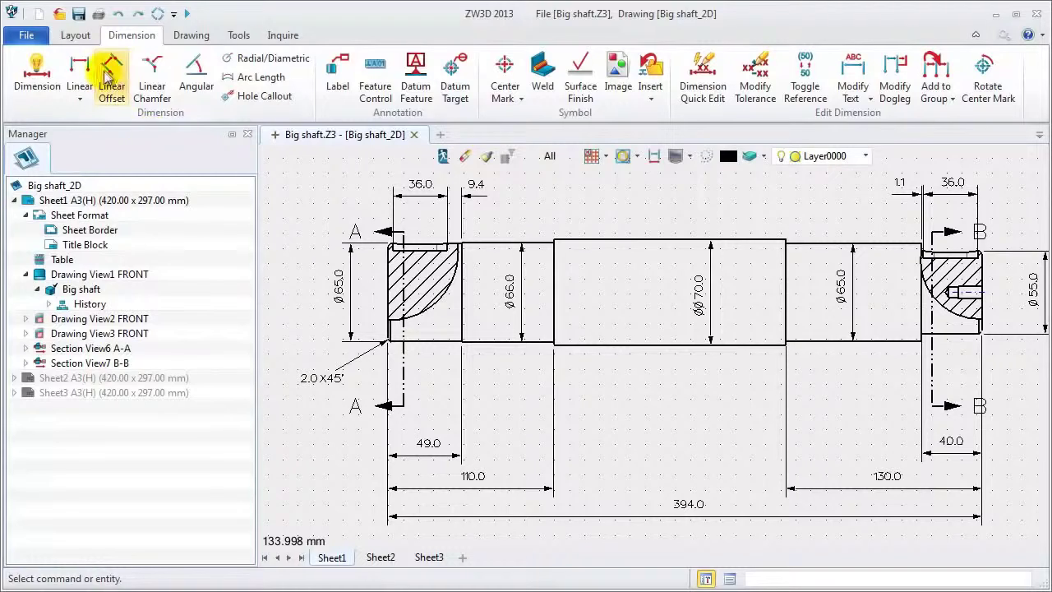
- Place a linear chamfer dimension for the lower chamfer at the shaft's right end, with its text below and right of the corner
left_click(146, 82)
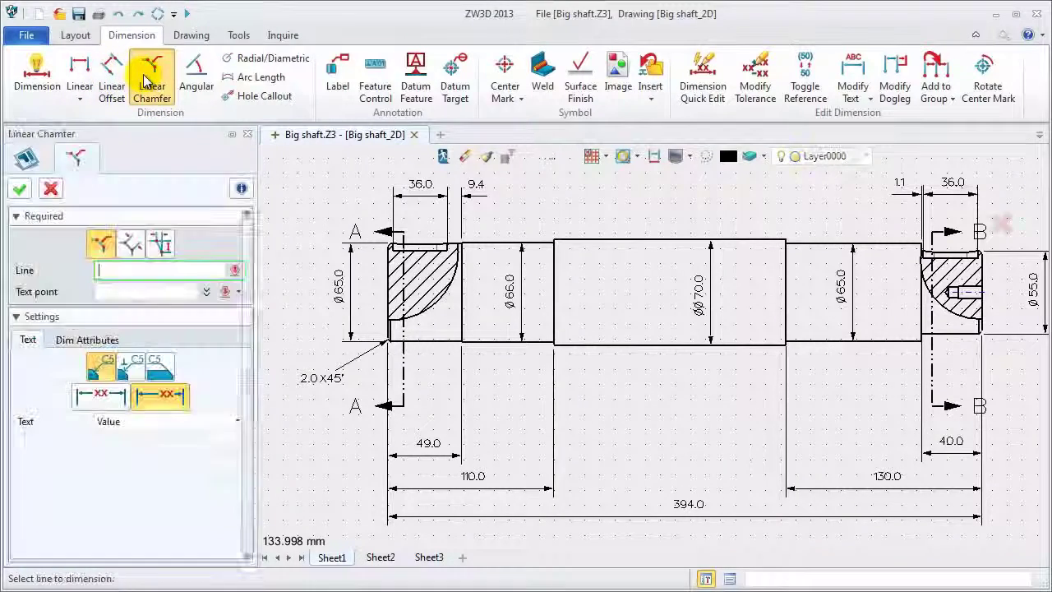
scroll(981, 356, "up", 3)
left_click(972, 337)
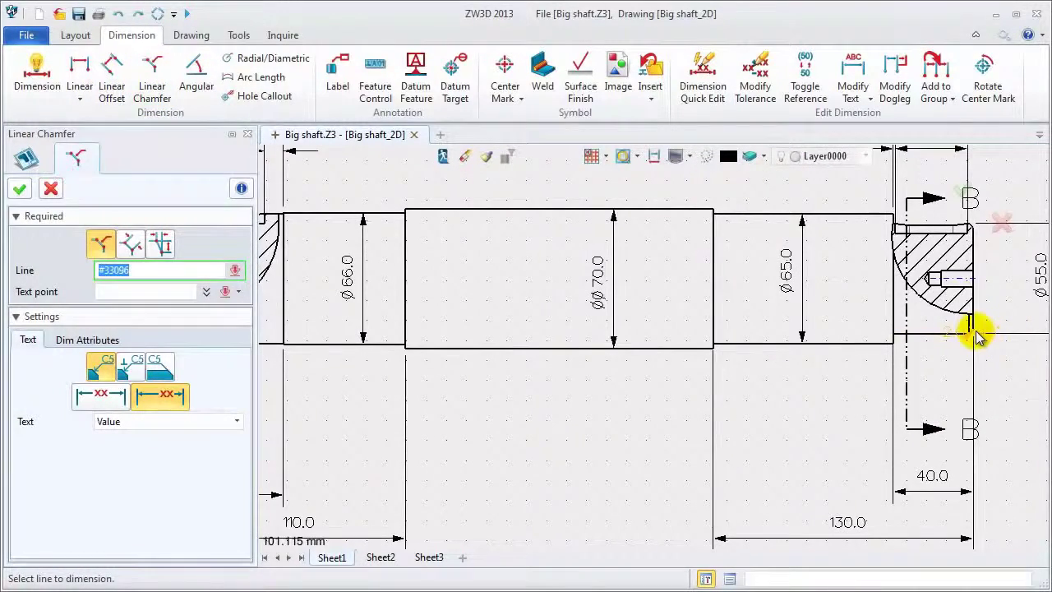
scroll(976, 337, "down", 4)
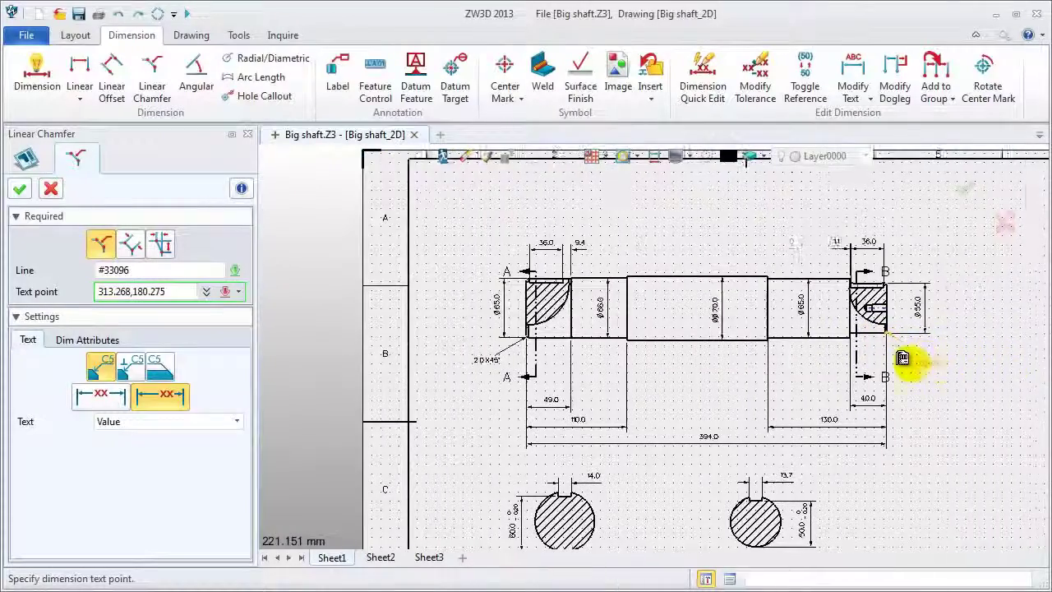
scroll(826, 370, "up", 5)
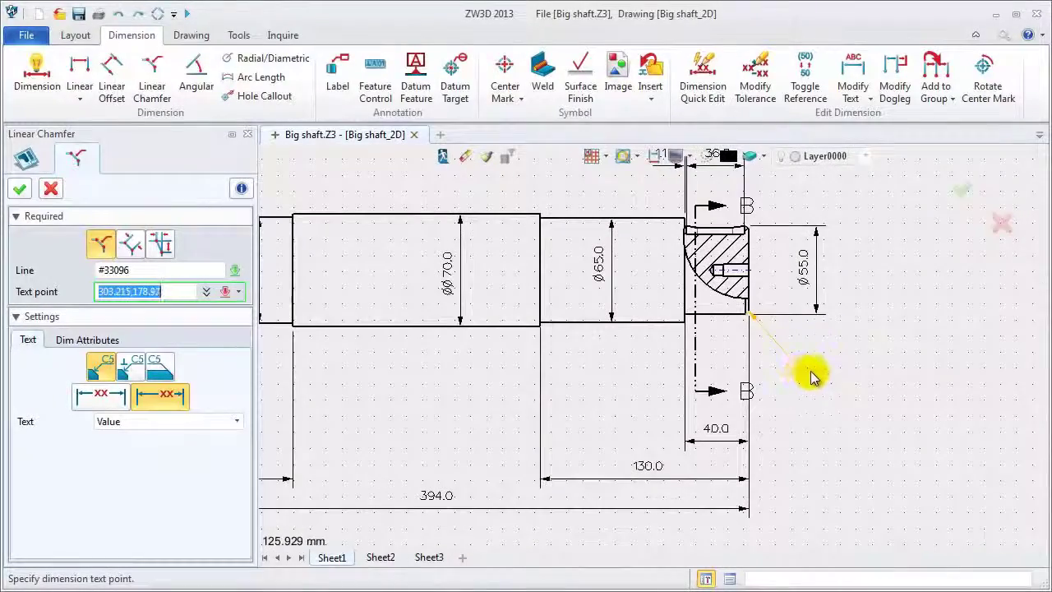
left_click(810, 379)
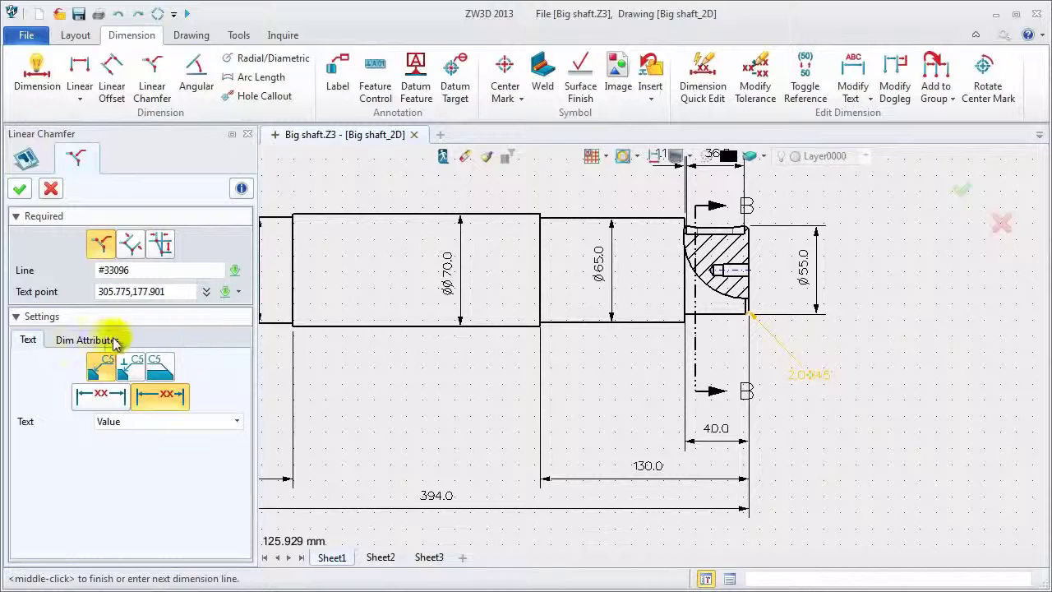
- Set the text format of the right-end chamfer dimension to C1 and finish the dimension
left_click(87, 339)
left_click(189, 486)
left_click(180, 513)
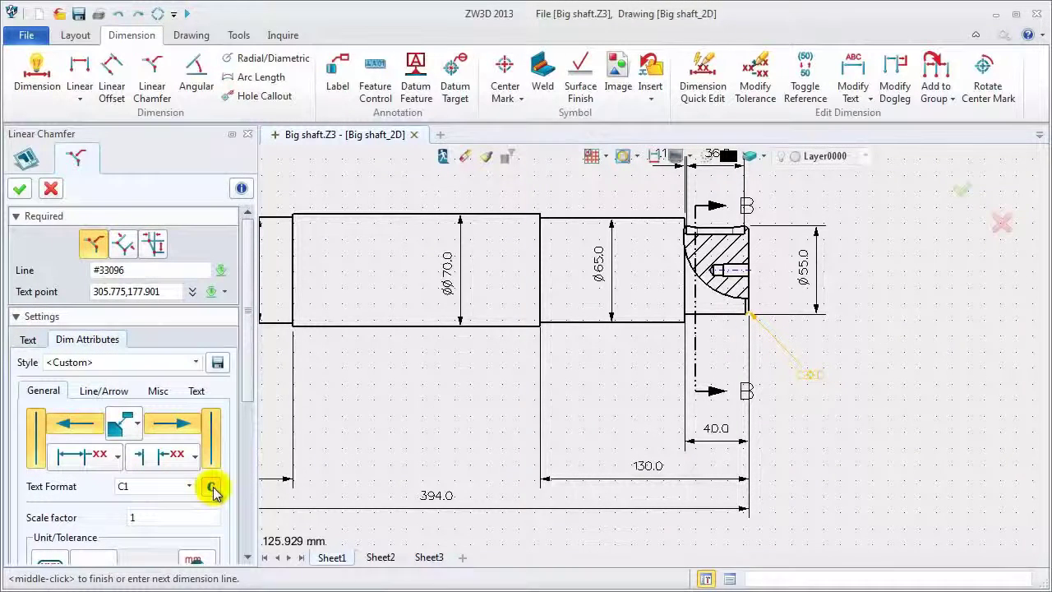
left_click(19, 188)
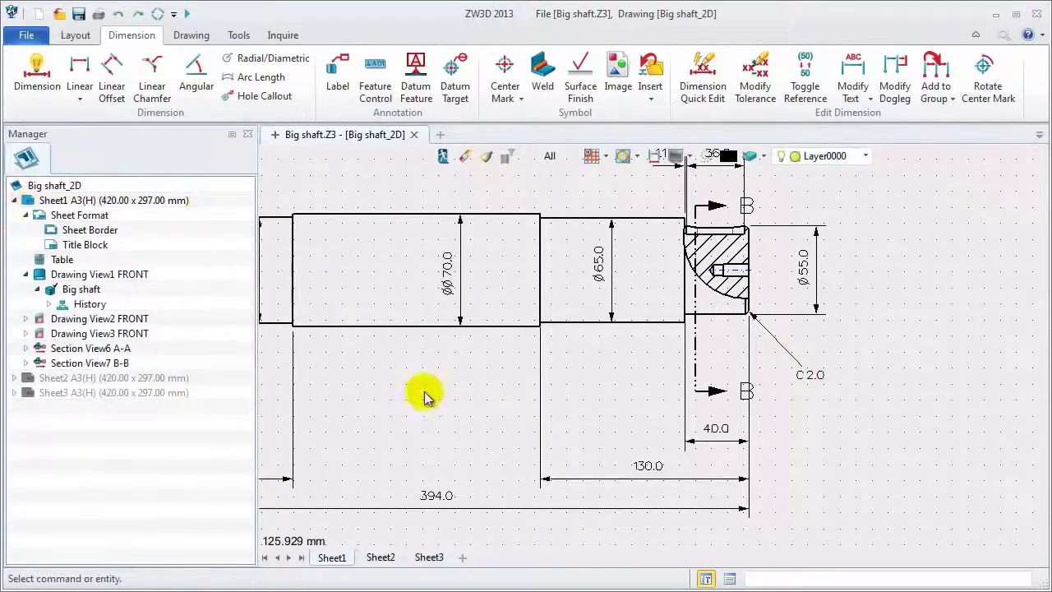
- Move the text of the right-end chamfer dimension slightly up and to the right
scroll(425, 396, "down", 5)
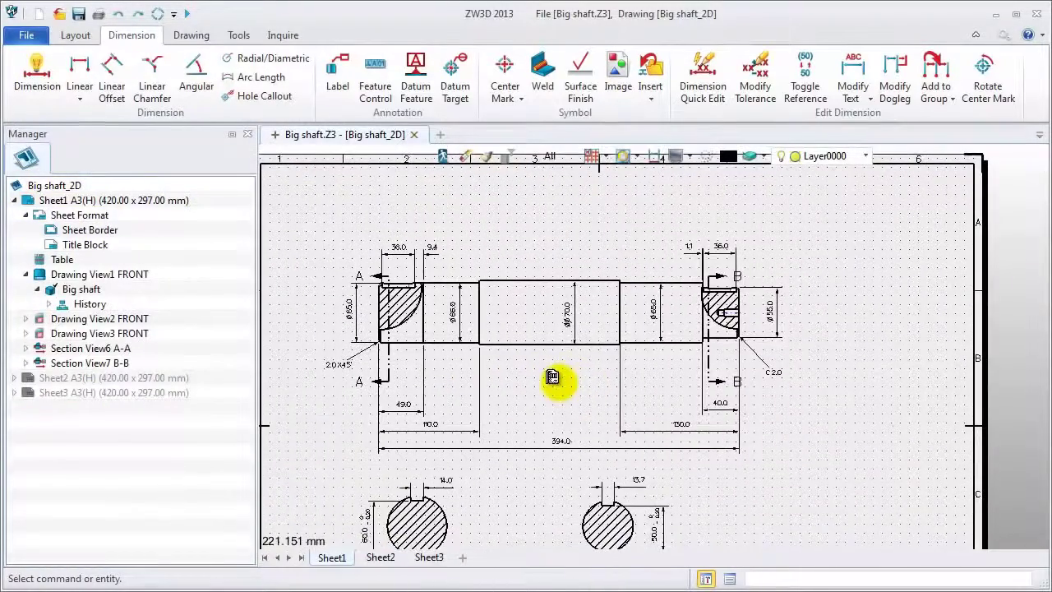
scroll(552, 378, "up", 1)
middle_click_drag(542, 386, 602, 377)
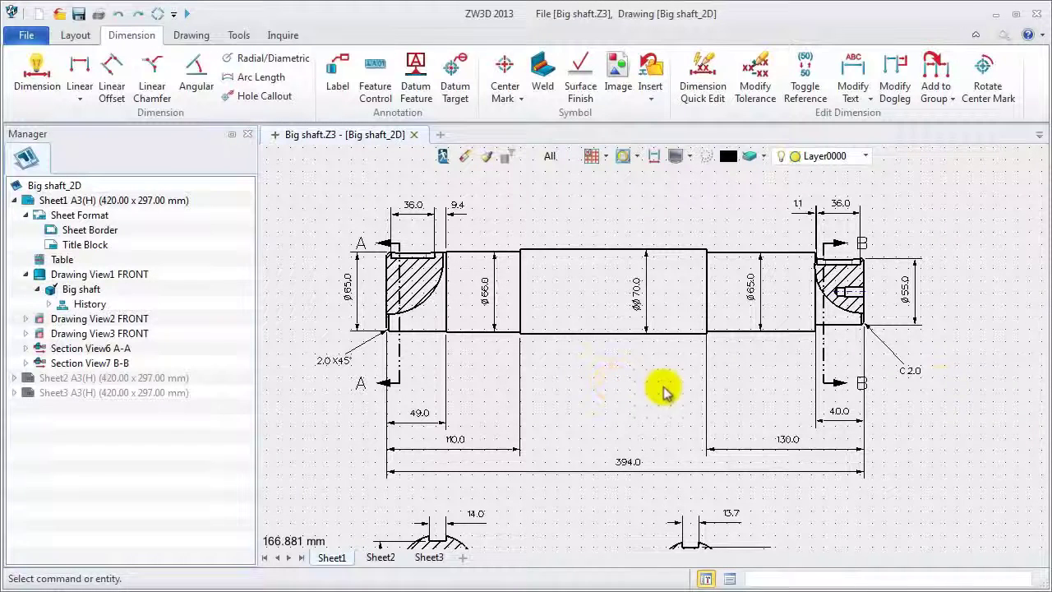
left_click(912, 371)
left_click(917, 369)
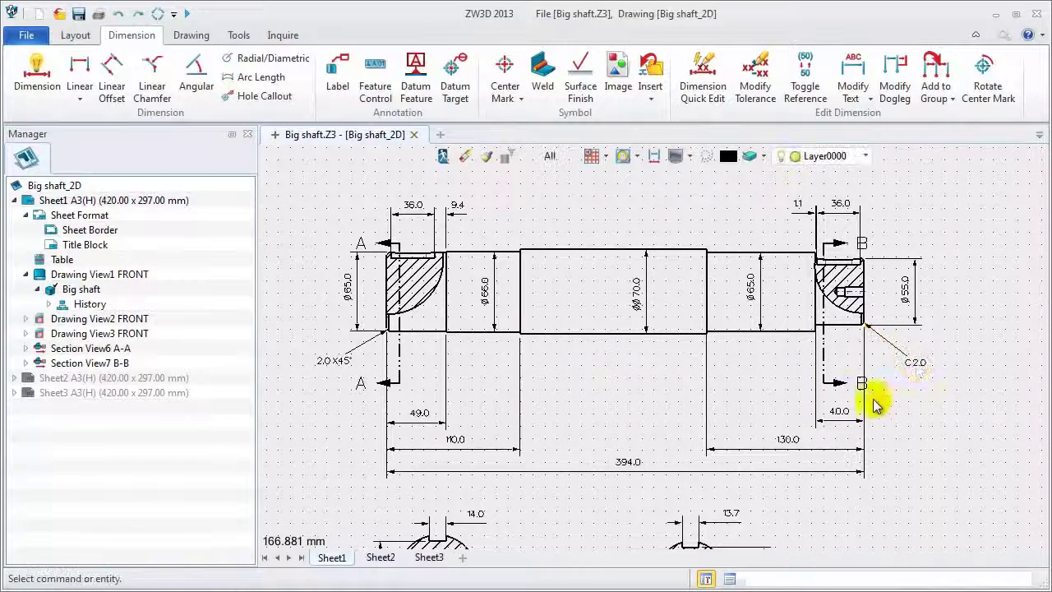
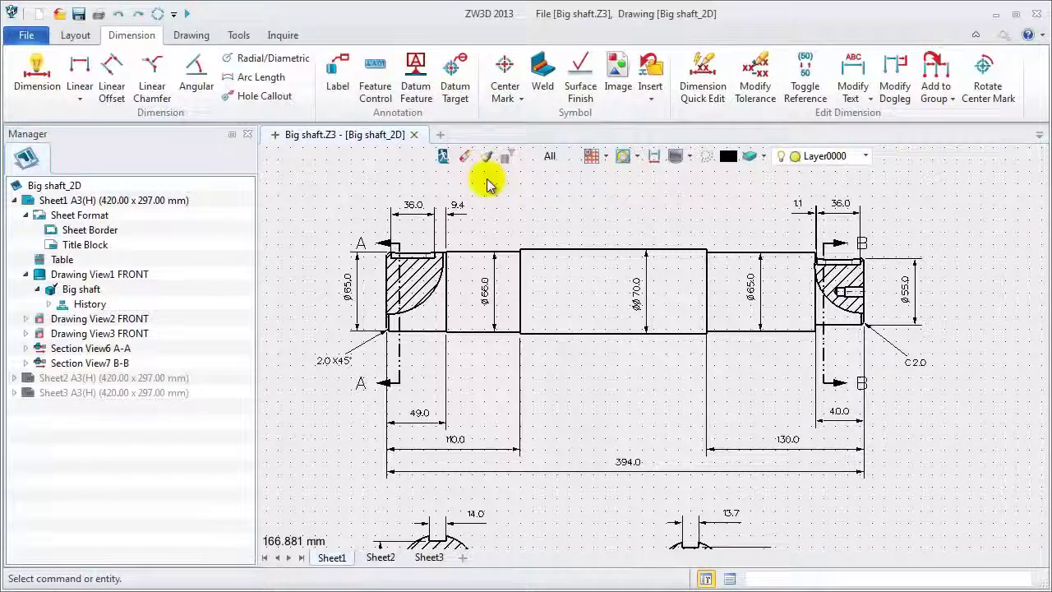
- Start a label at the opening of the hole in the shaft's right end, with a bent leader ending in a horizontal segment below right
left_click(344, 74)
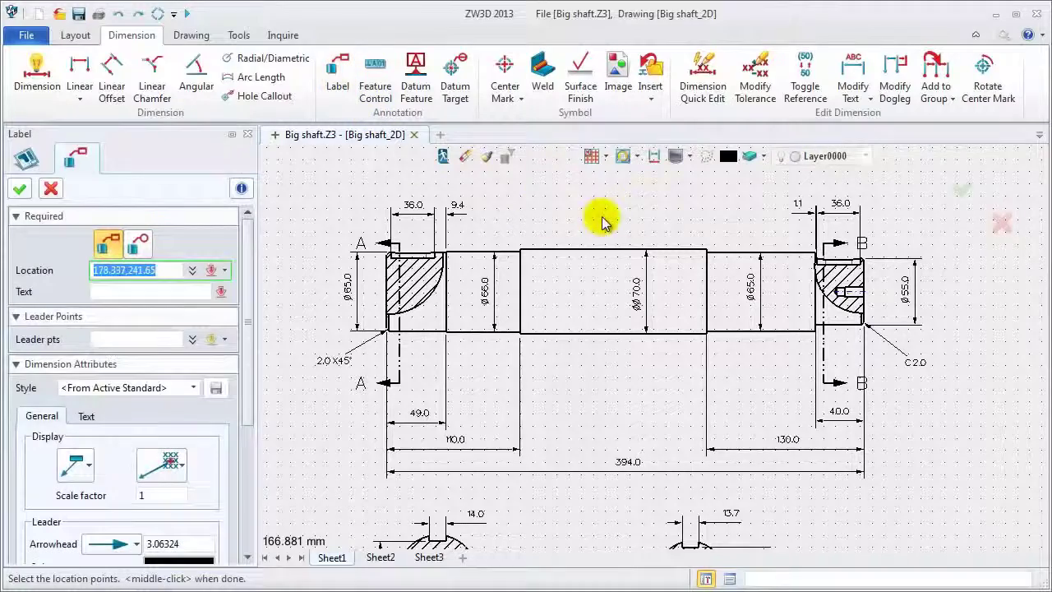
scroll(953, 329, "up", 5)
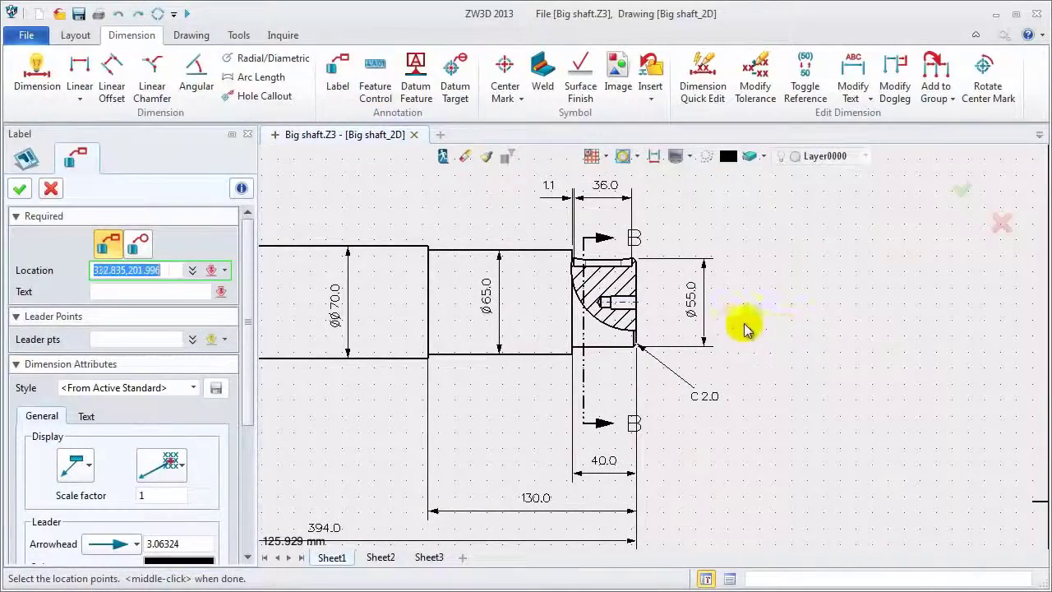
scroll(649, 312, "up", 2)
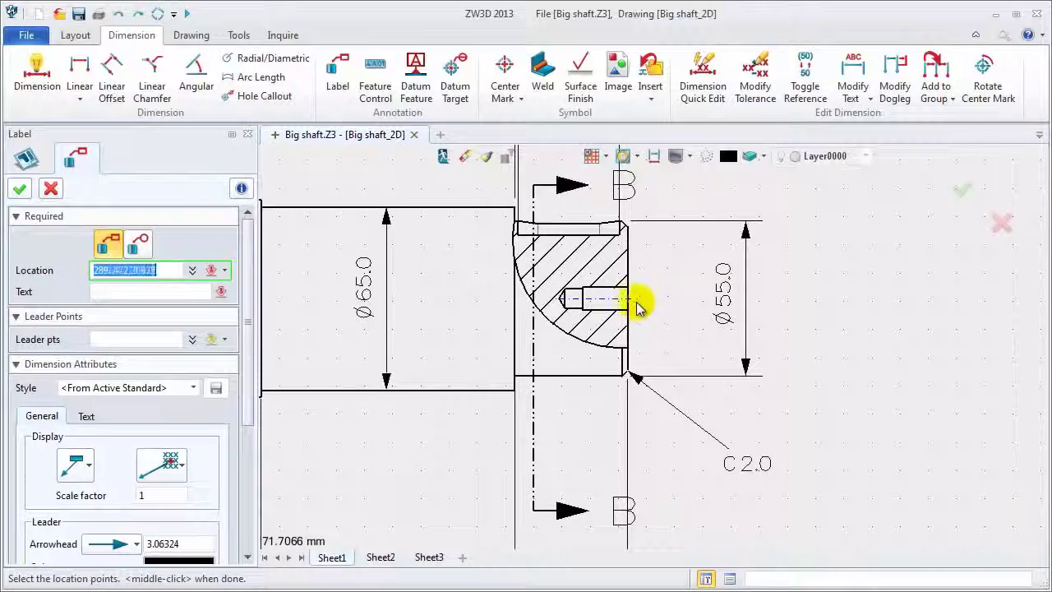
left_click(631, 299)
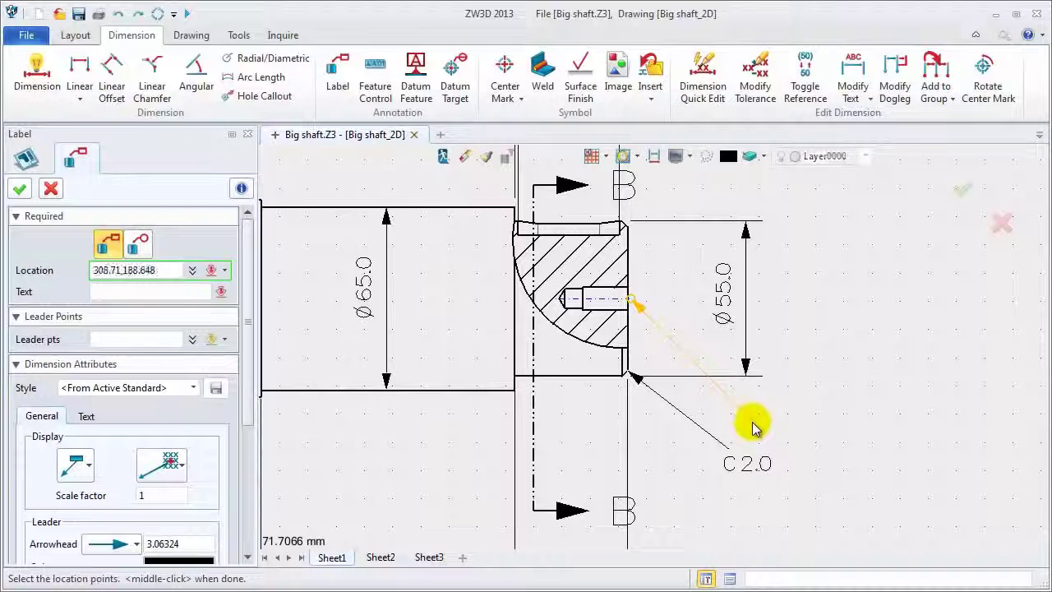
left_click(751, 422)
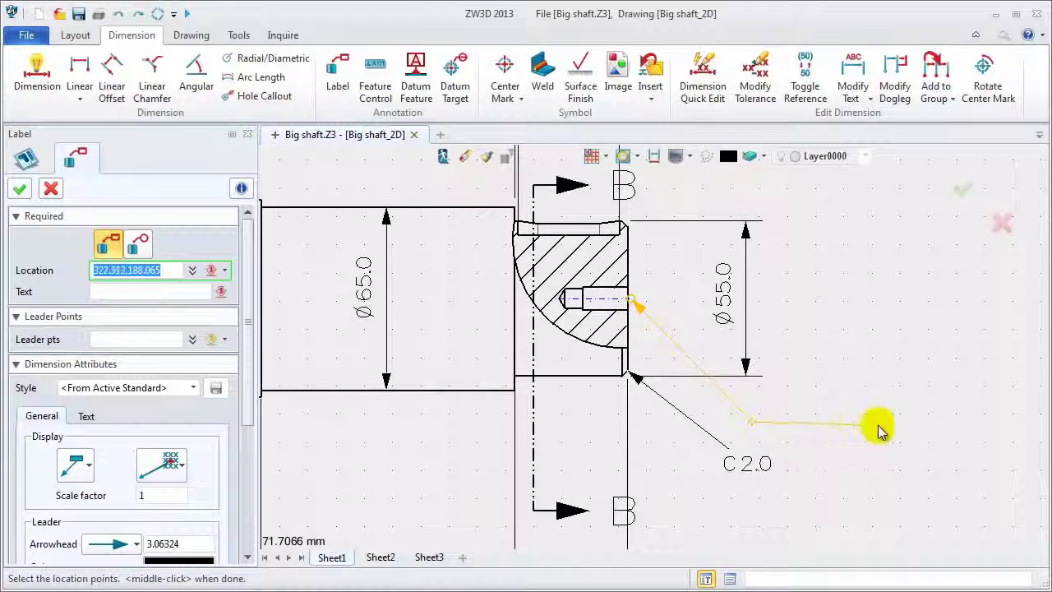
left_click(834, 422)
middle_click(834, 422)
- Enter the hole label's text as two lines: diameter 6.80 with depth 22.25, and counterbore diameter 8.00 with depth 16.00
right_click(228, 293)
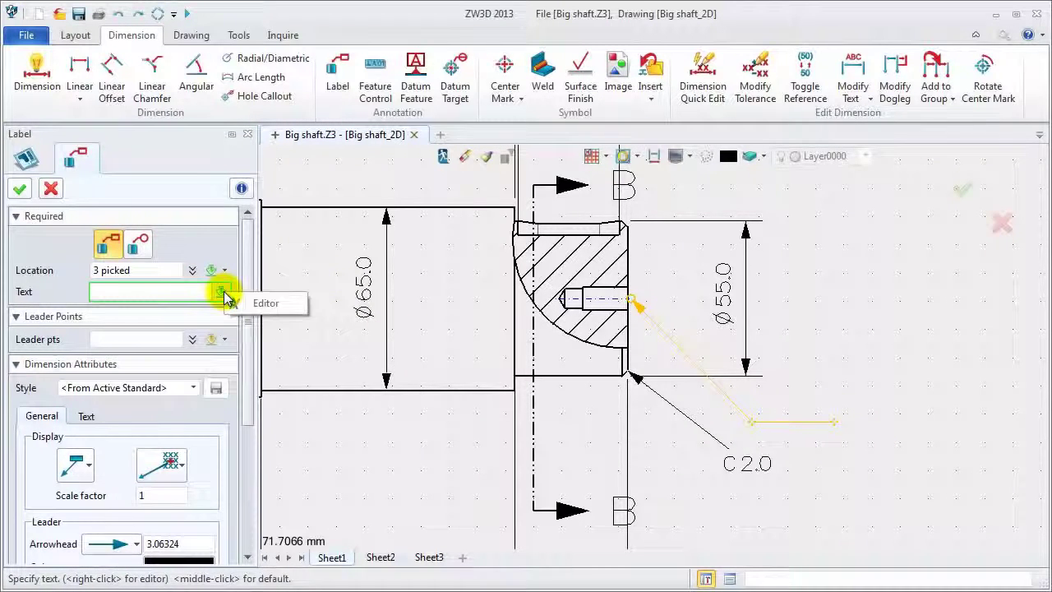
left_click(264, 304)
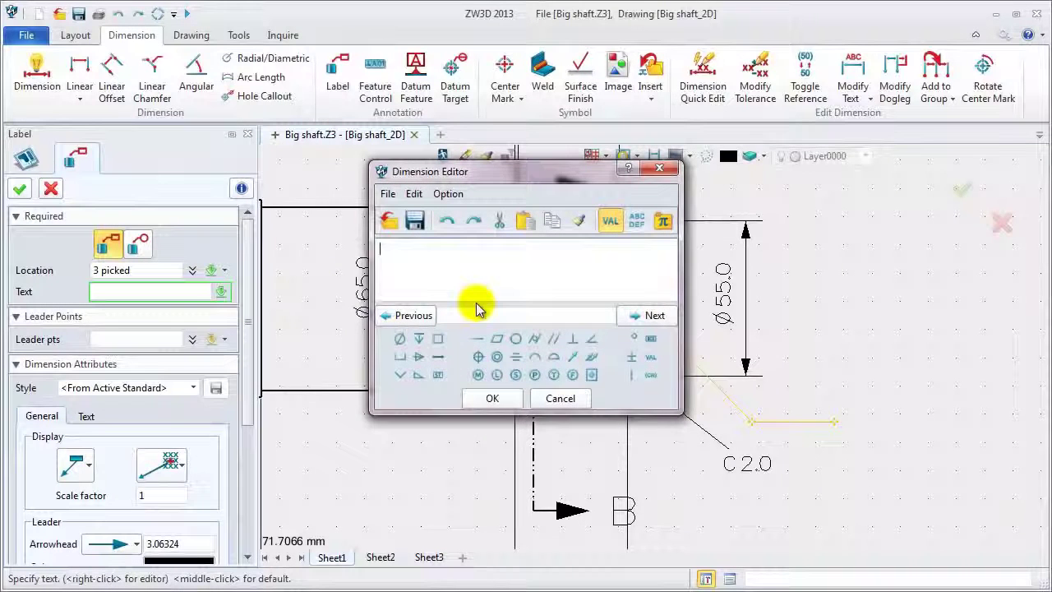
left_click(400, 339)
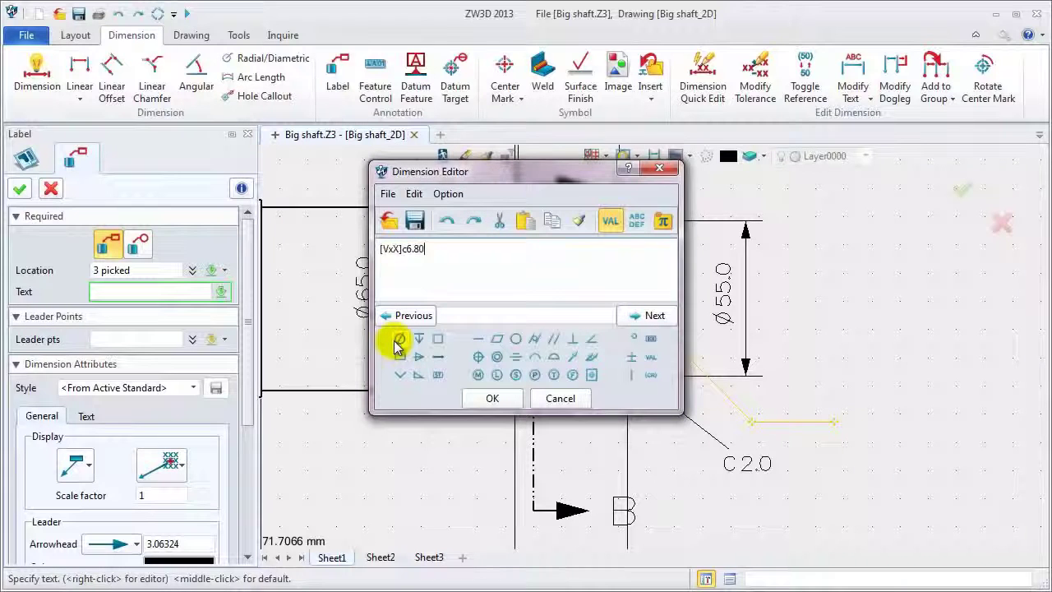
left_click(419, 340)
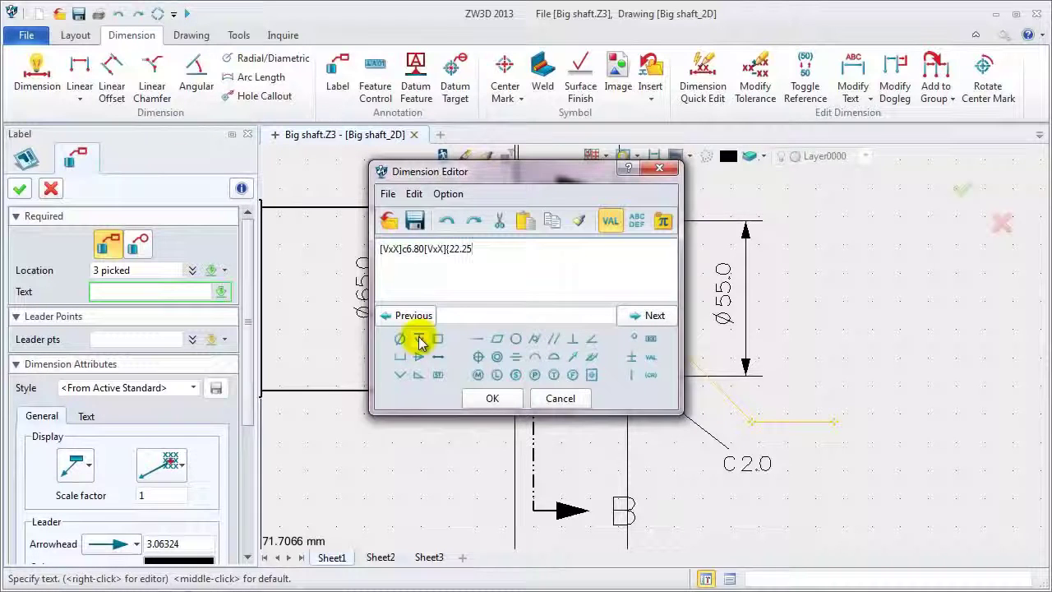
left_click(402, 354)
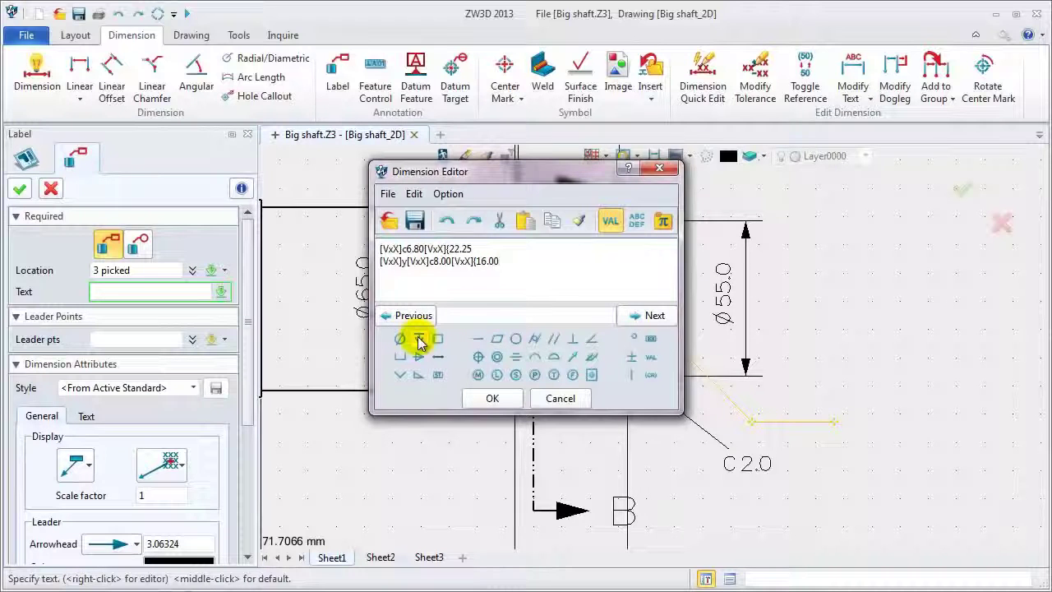
left_click(492, 398)
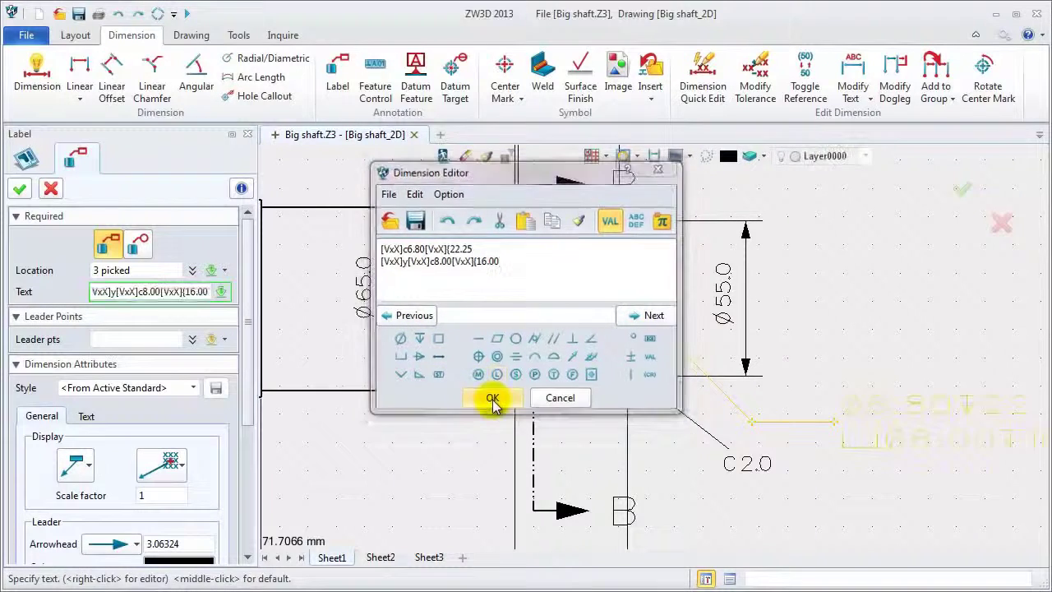
- Set the hole label's text height to 2.5 and character width to 0.75, reduce the character spacing, and finish the label
middle_click_drag(476, 424, 360, 389)
left_click_drag(247, 415, 242, 491)
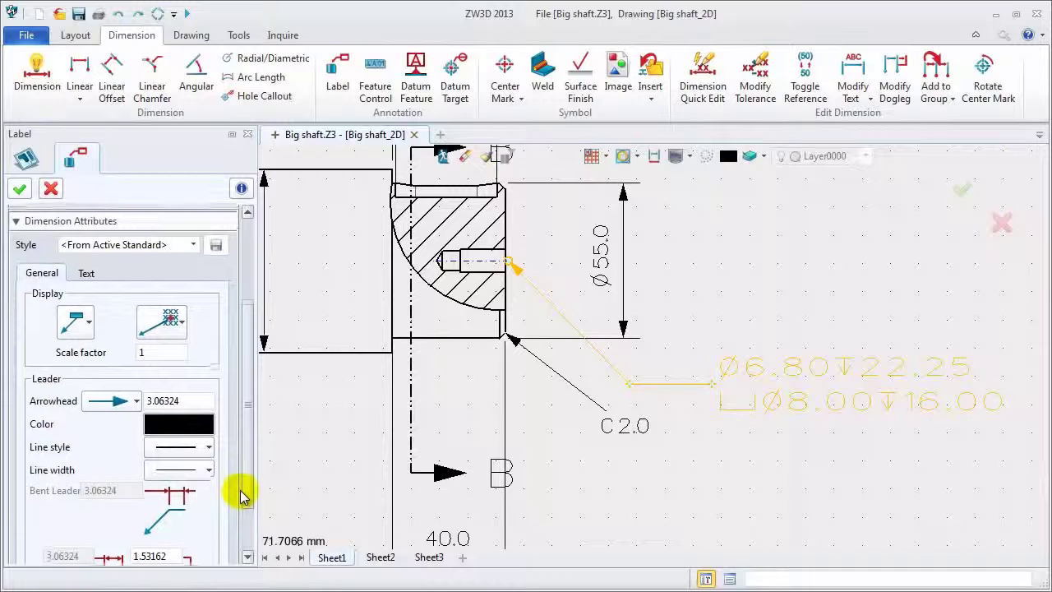
left_click(86, 273)
left_click_drag(159, 425, 121, 425)
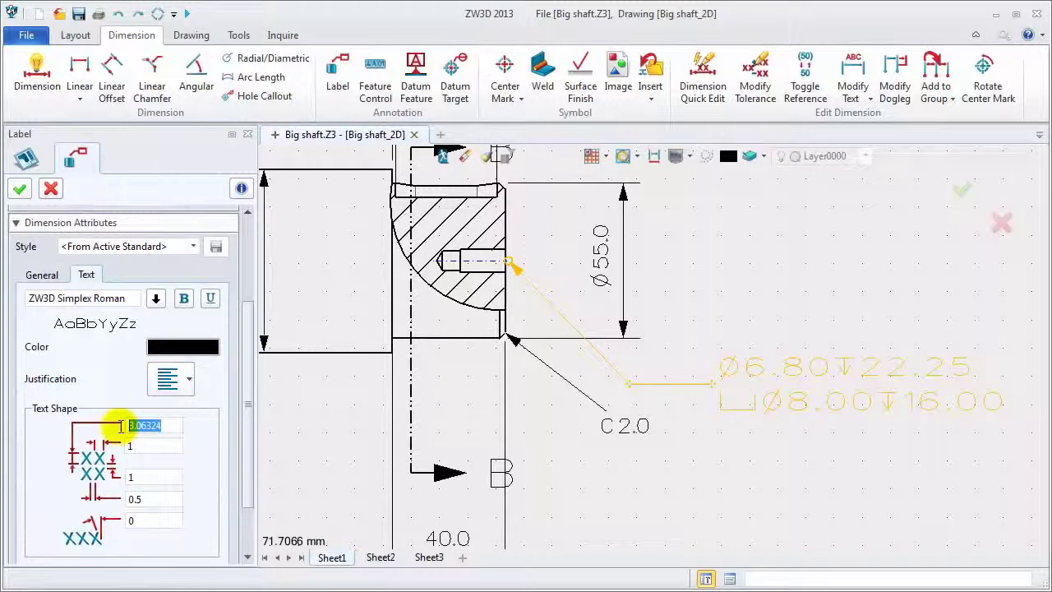
type("2.5")
key("Tab")
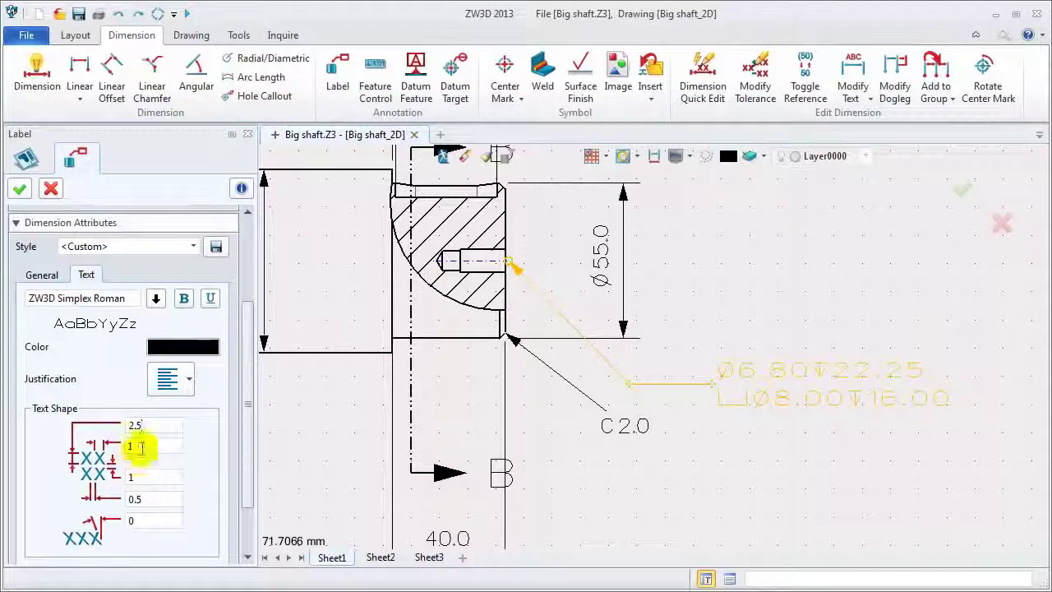
type("0.75")
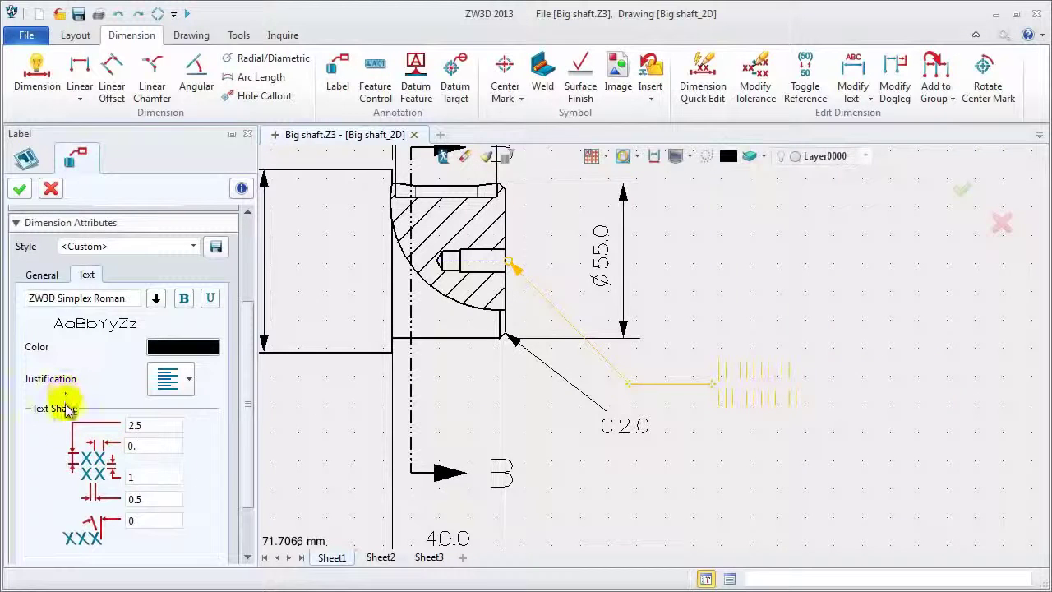
left_click_drag(150, 499, 105, 499)
type("0")
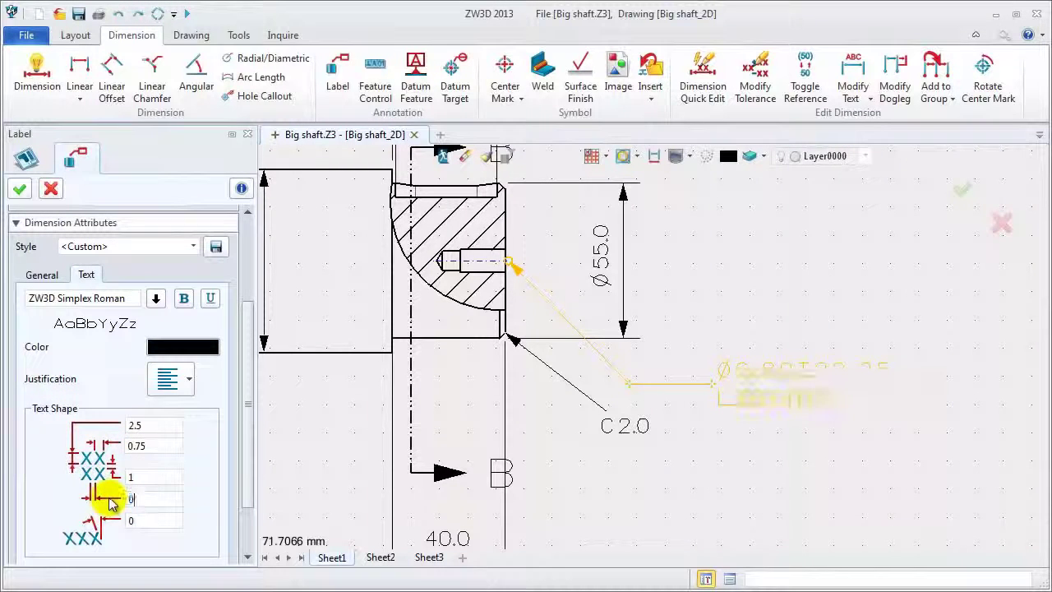
left_click(20, 191)
left_click(51, 189)
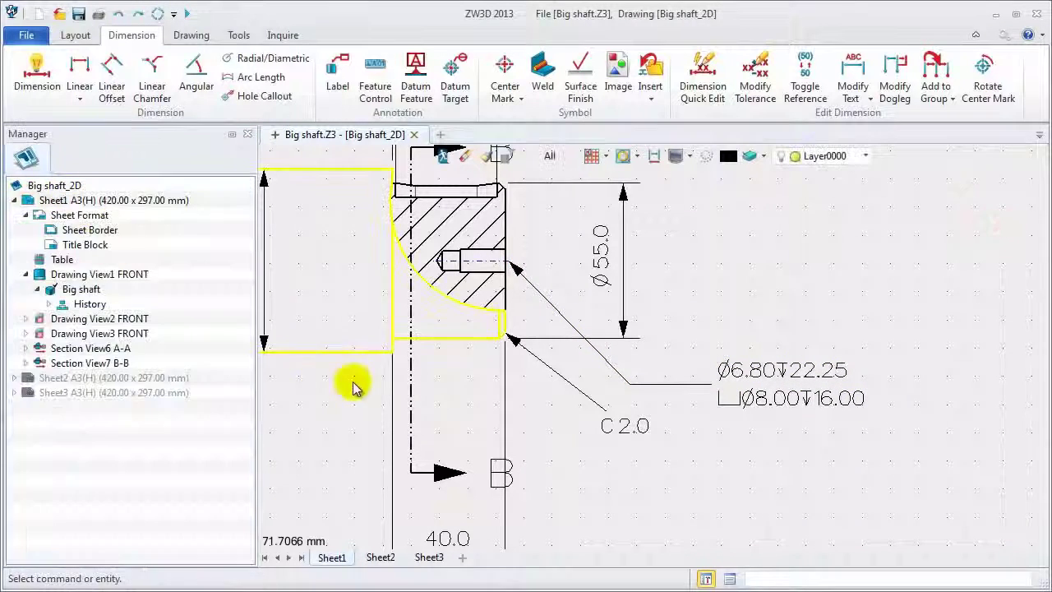
- Place a datum feature labelled A above the upper edge of the shaft's middle section, using the circular display type
middle_click_drag(375, 422, 679, 411)
scroll(542, 425, "down", 4)
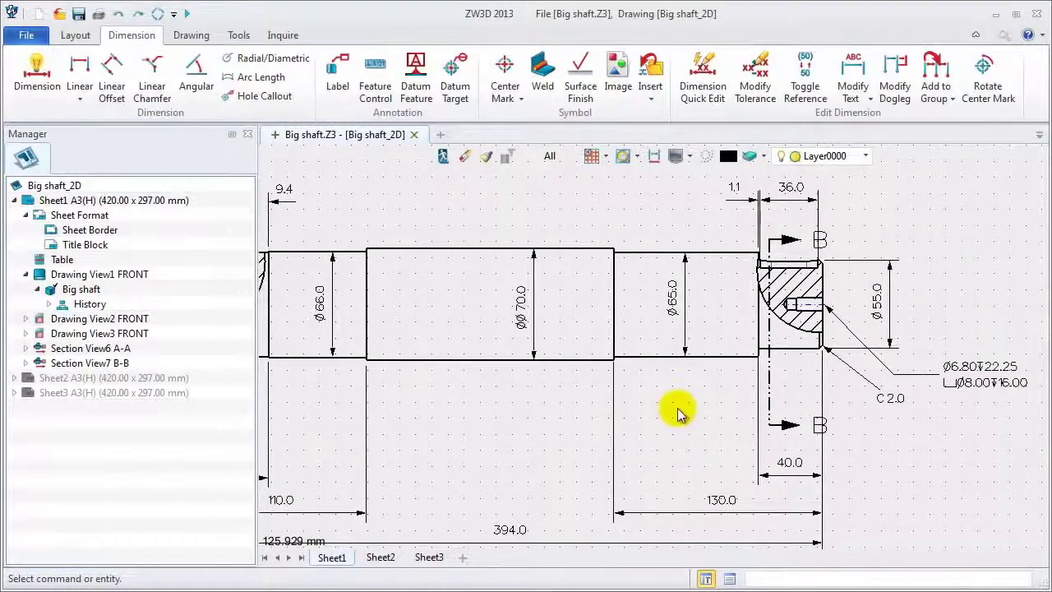
scroll(545, 421, "down", 2)
mouse_move(477, 418)
middle_mouse_down()
mouse_move(543, 387)
mouse_move(533, 379)
mouse_move(535, 390)
middle_mouse_up()
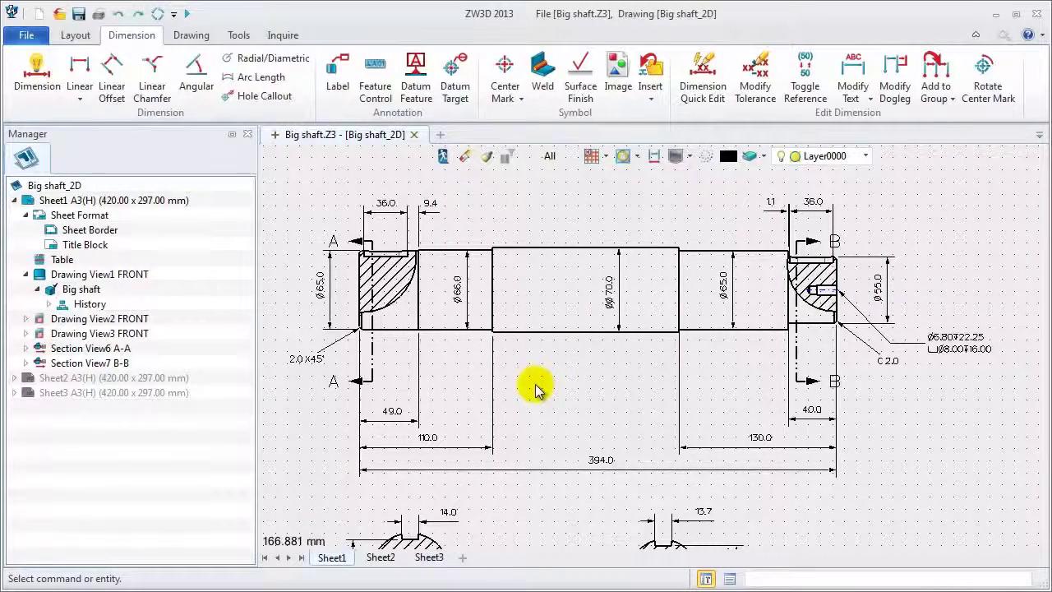
left_click(416, 84)
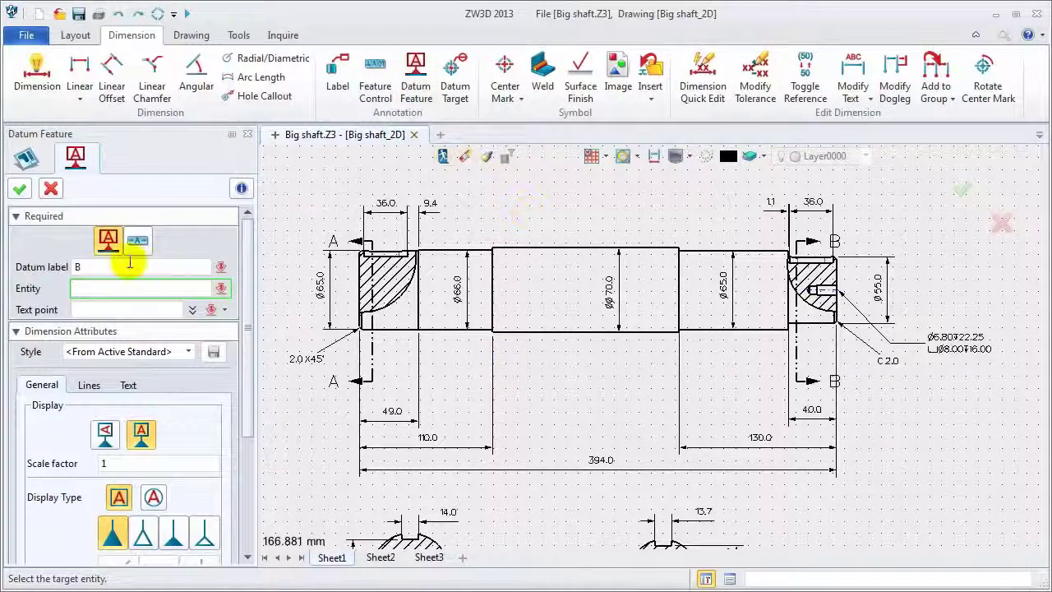
left_click(60, 265)
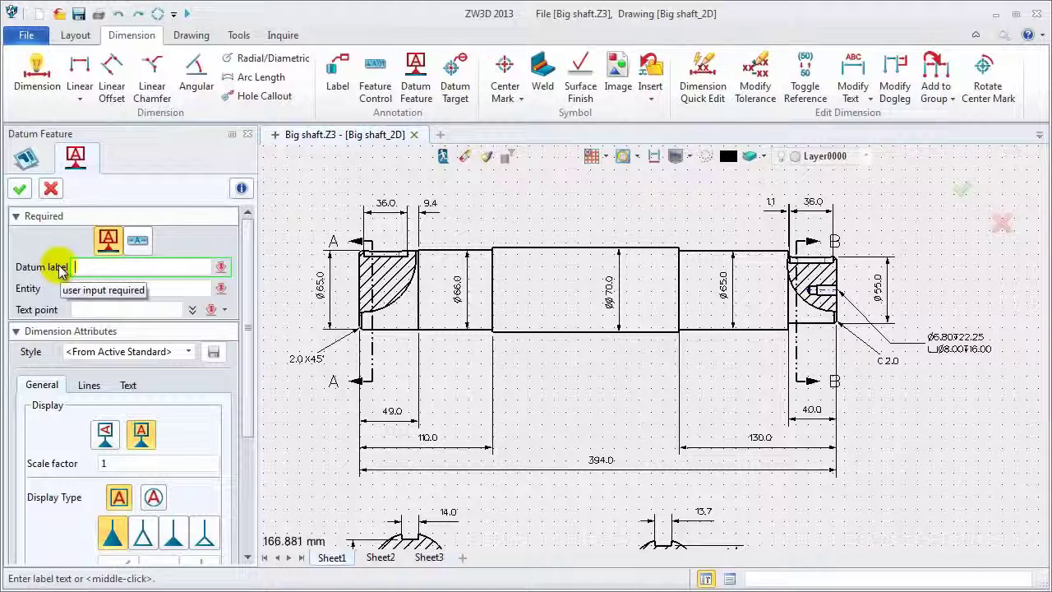
type("A")
left_click(171, 288)
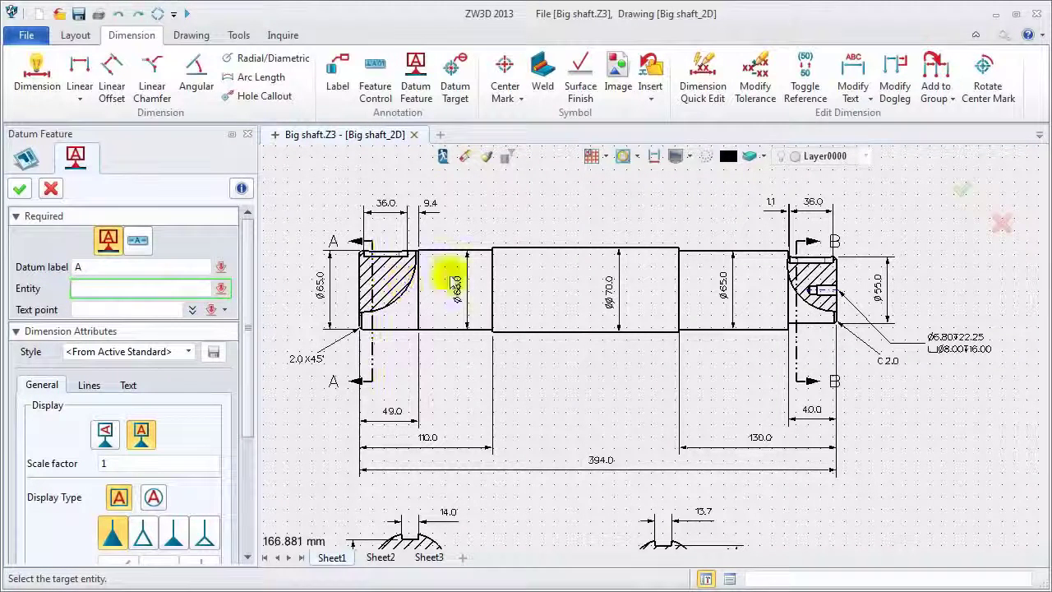
left_click(555, 249)
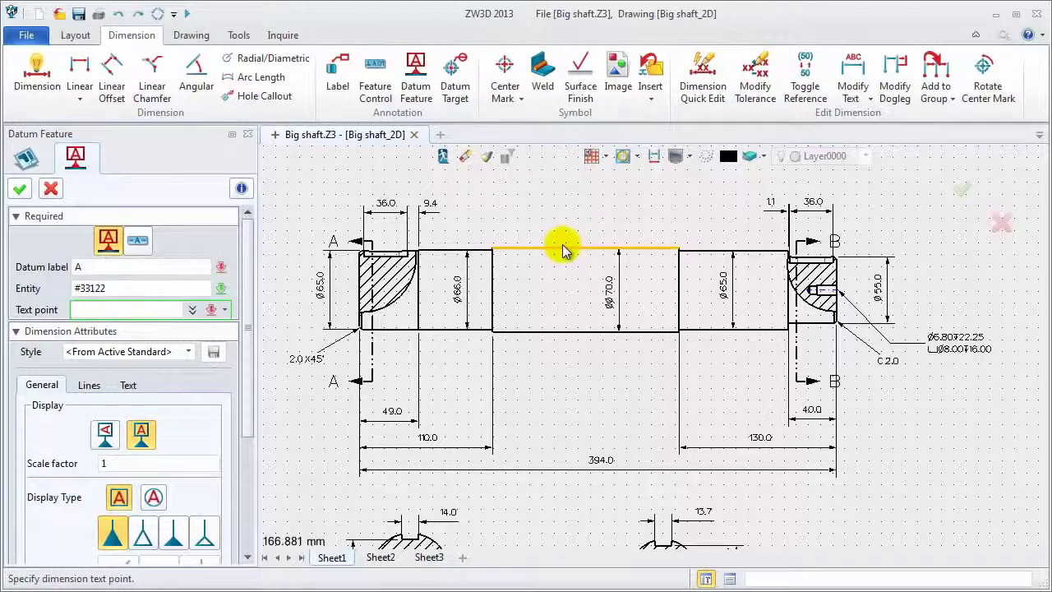
left_click(570, 228)
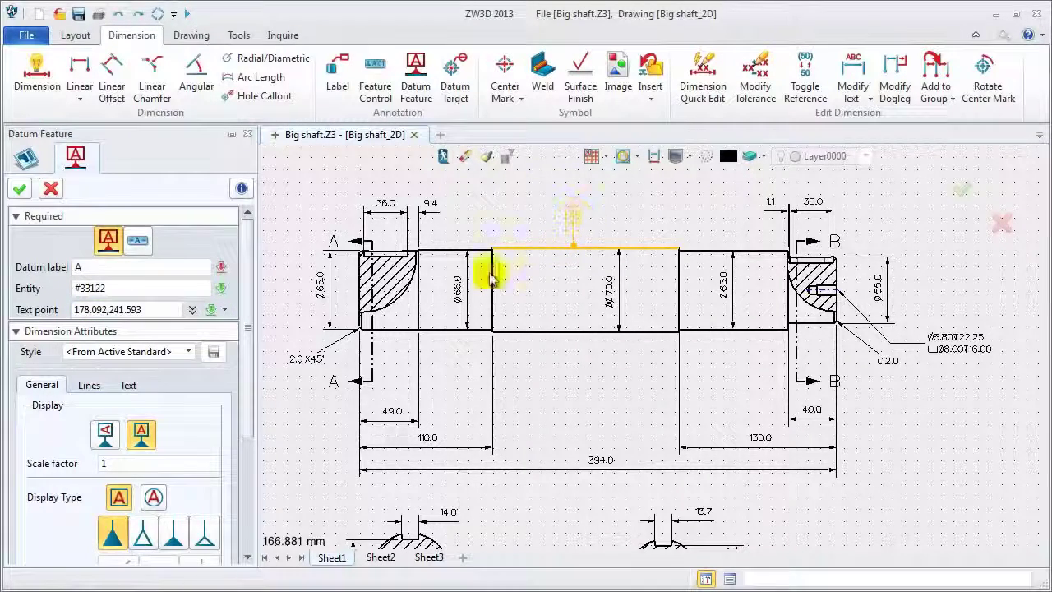
left_click(153, 497)
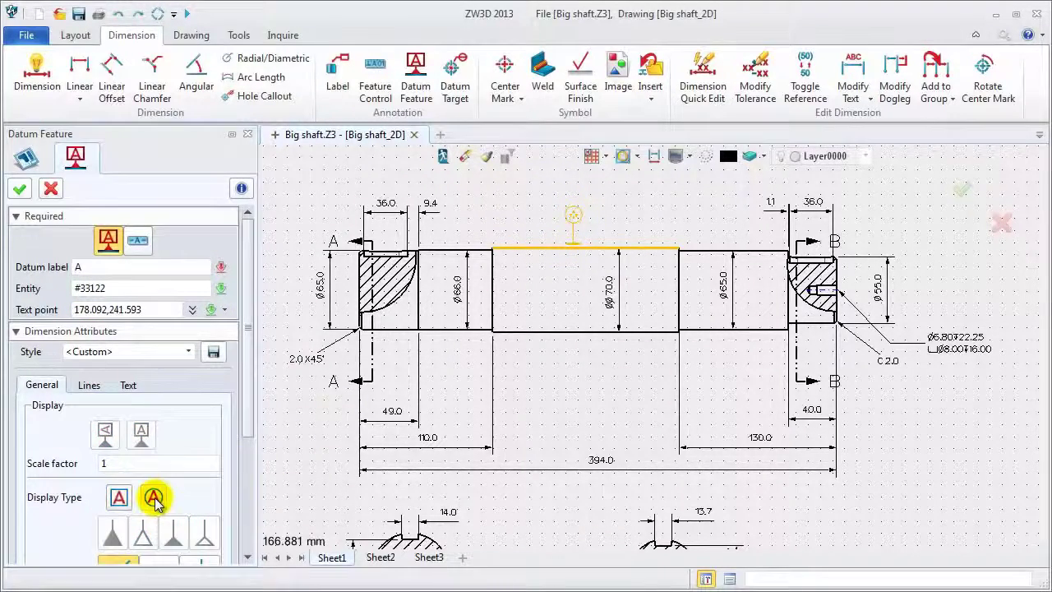
left_click(20, 190)
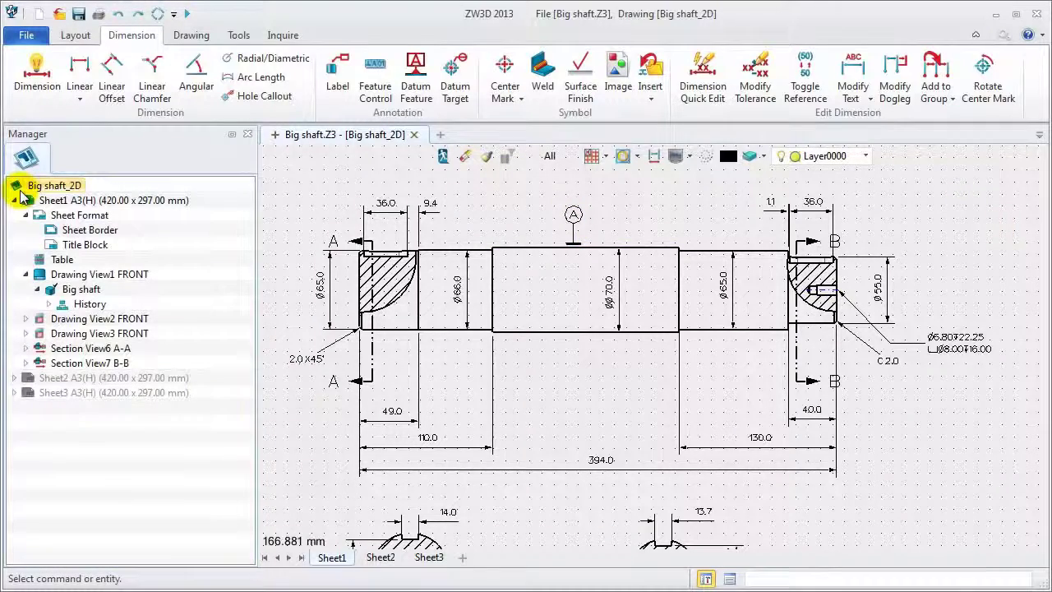
- Define a feature control symbol with concentricity, a diameter tolerance of 0.06 and datum A
middle_click_drag(310, 422, 331, 419)
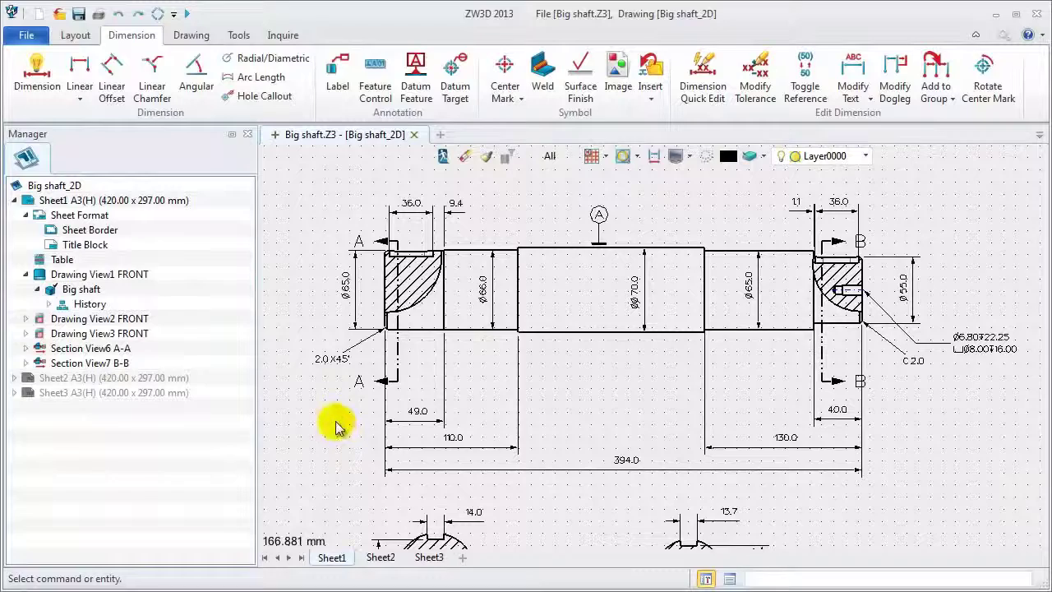
left_click(374, 78)
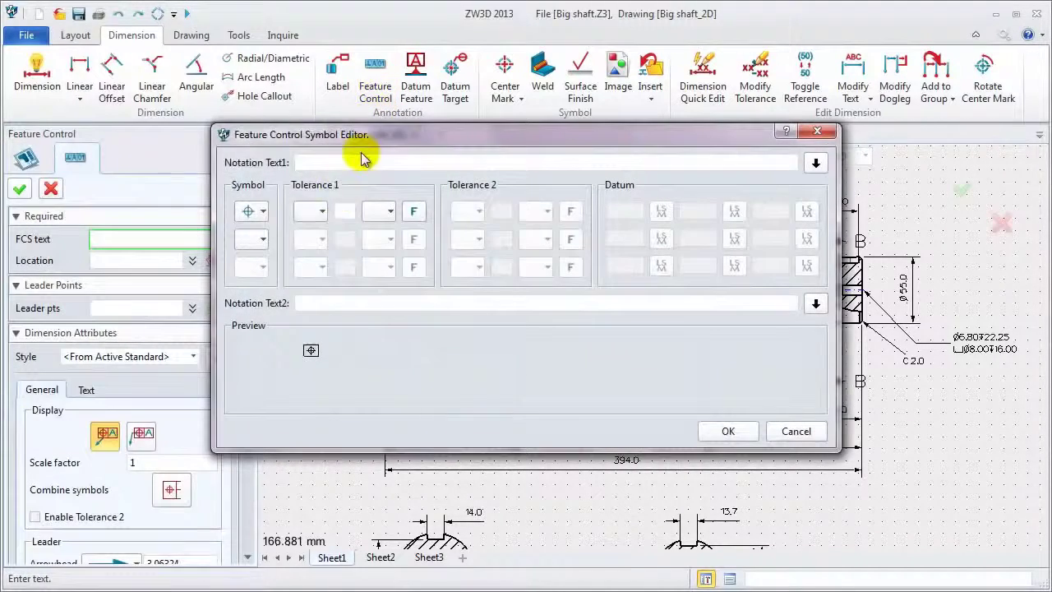
left_click(263, 215)
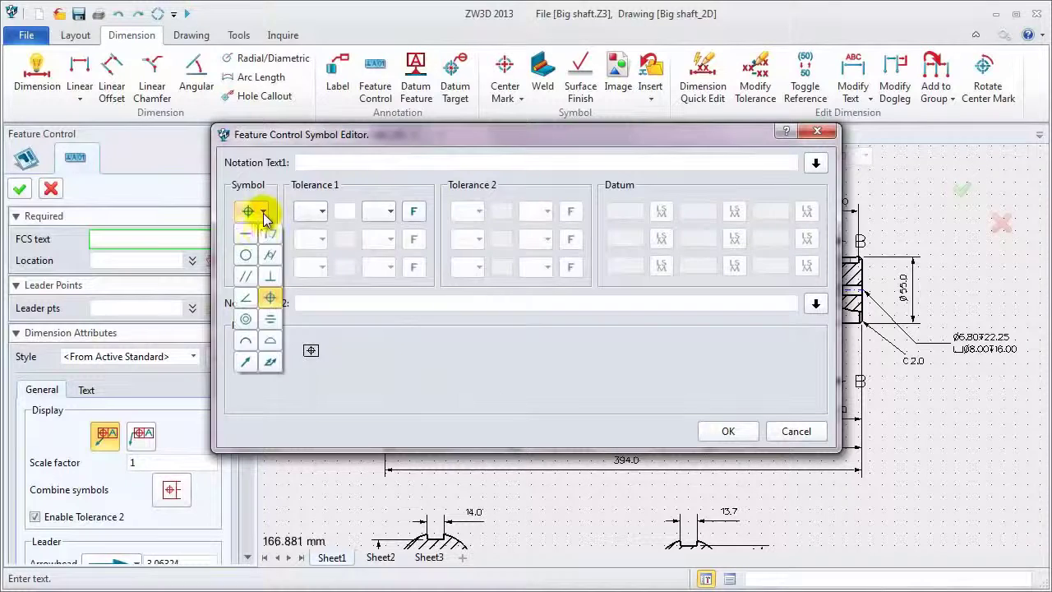
left_click(248, 325)
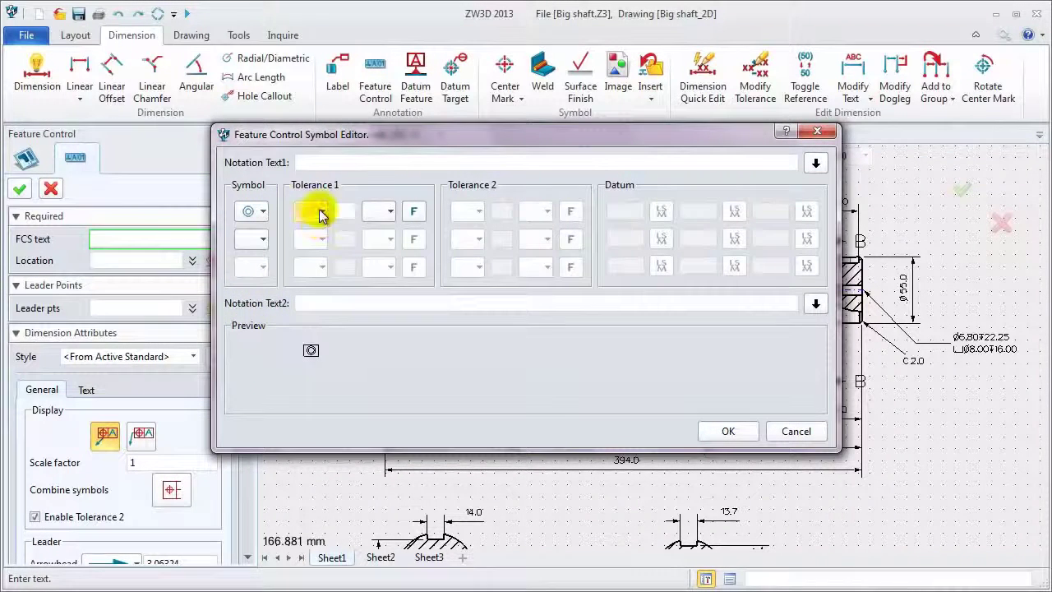
left_click(320, 212)
left_click(315, 256)
left_click(344, 210)
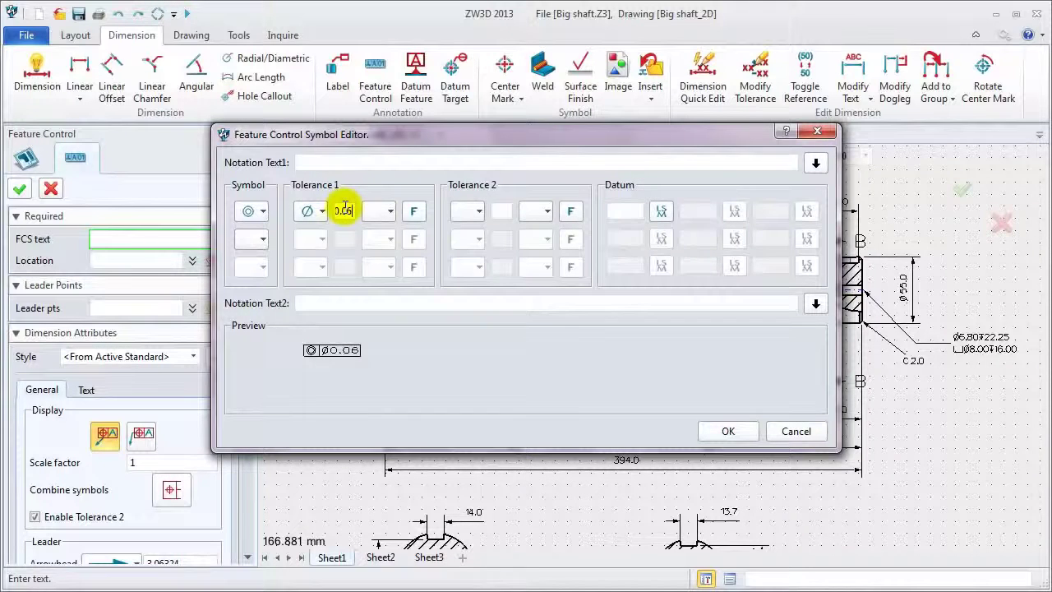
left_click(617, 211)
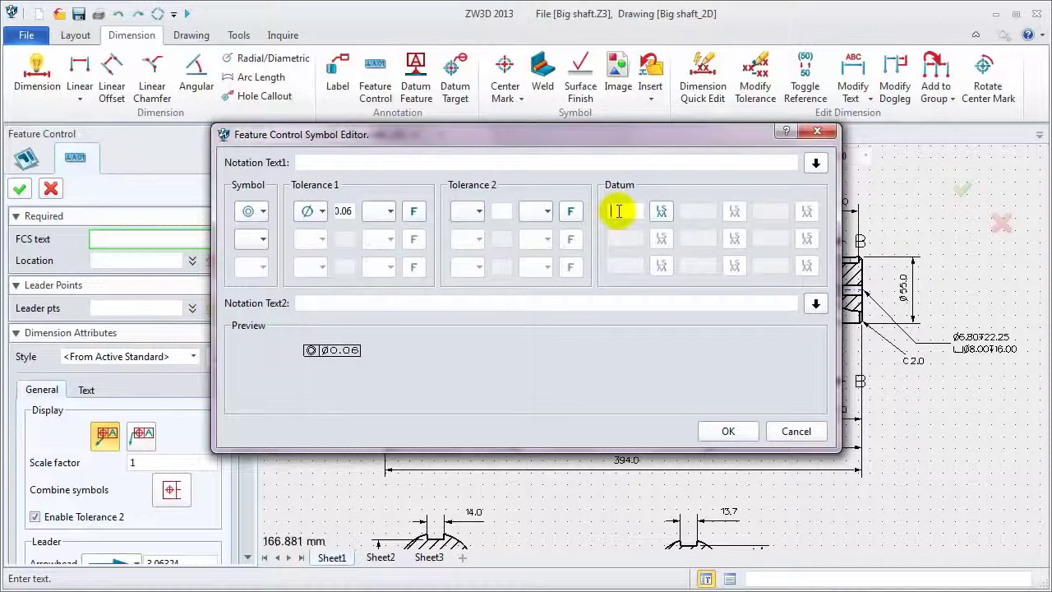
left_click(727, 430)
- Attach the concentricity frame to the upper end of the left Ø65.0 dimension, placing it above and left of the shaft
middle_click_drag(596, 375, 618, 408)
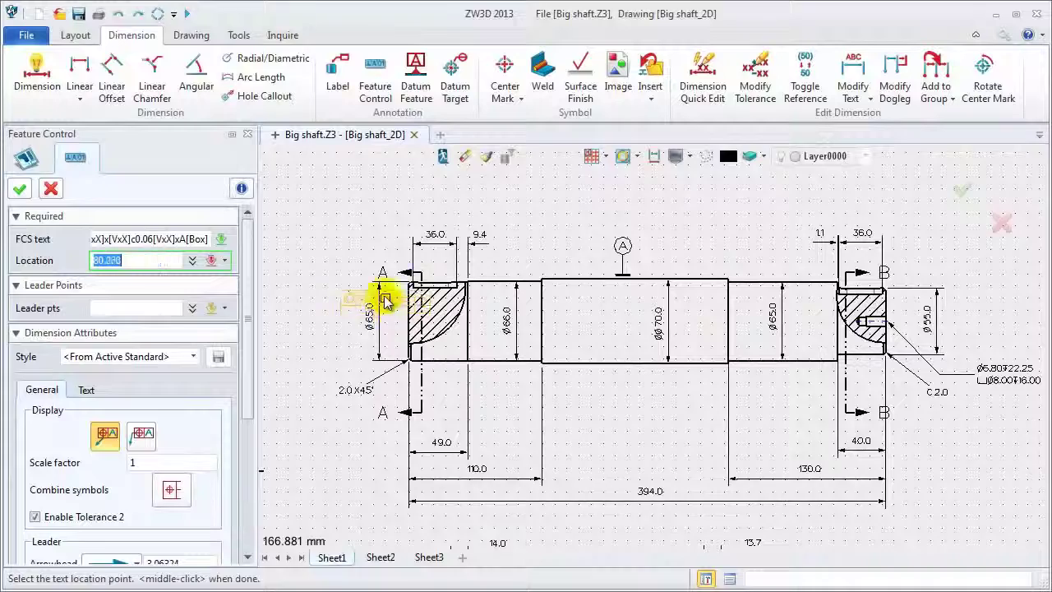
scroll(382, 289, "up", 5)
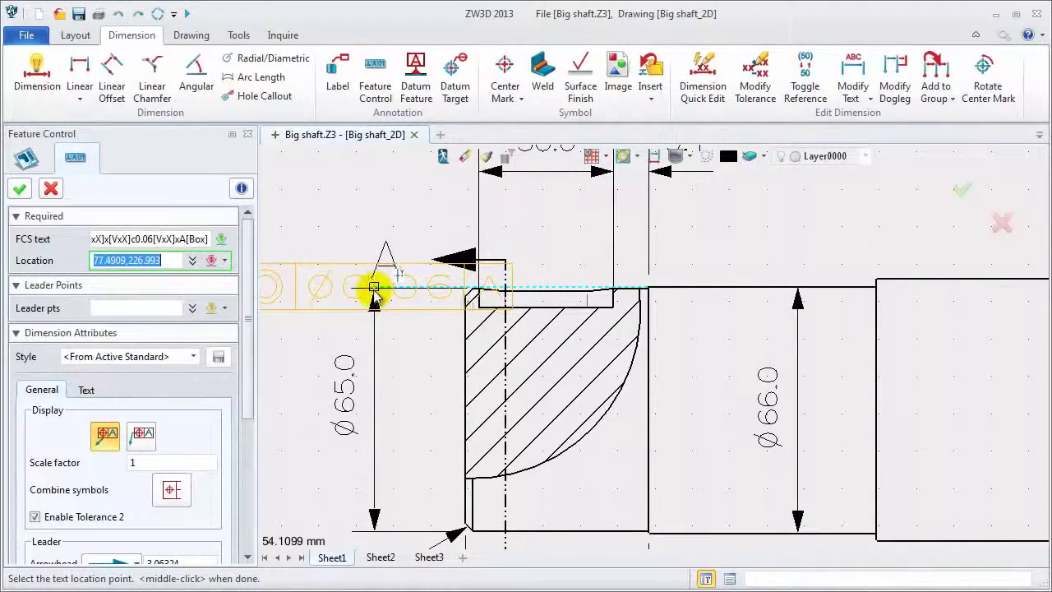
scroll(375, 286, "down", 4)
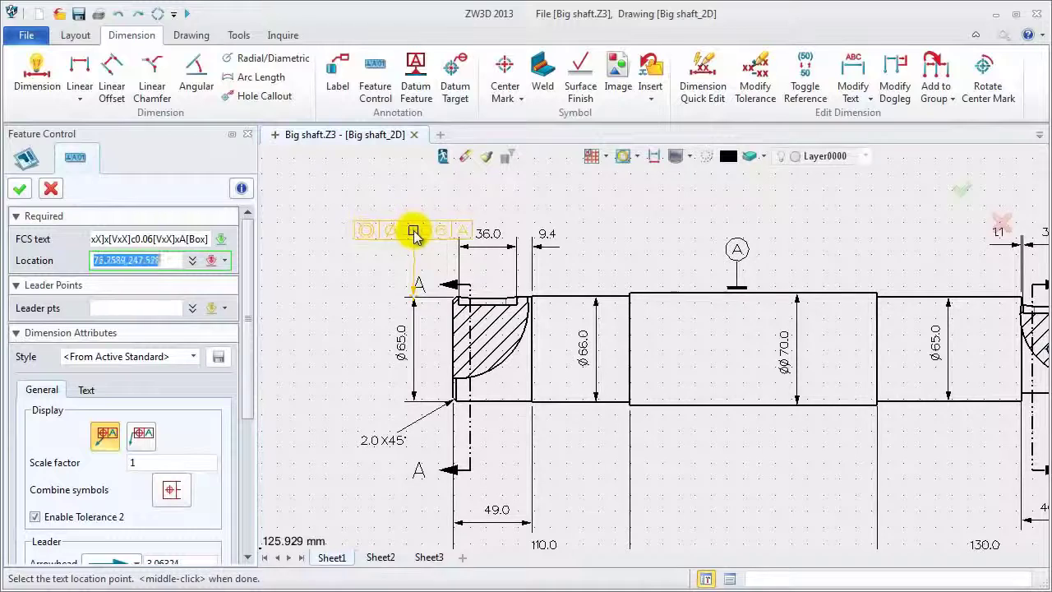
scroll(347, 240, "down", 1)
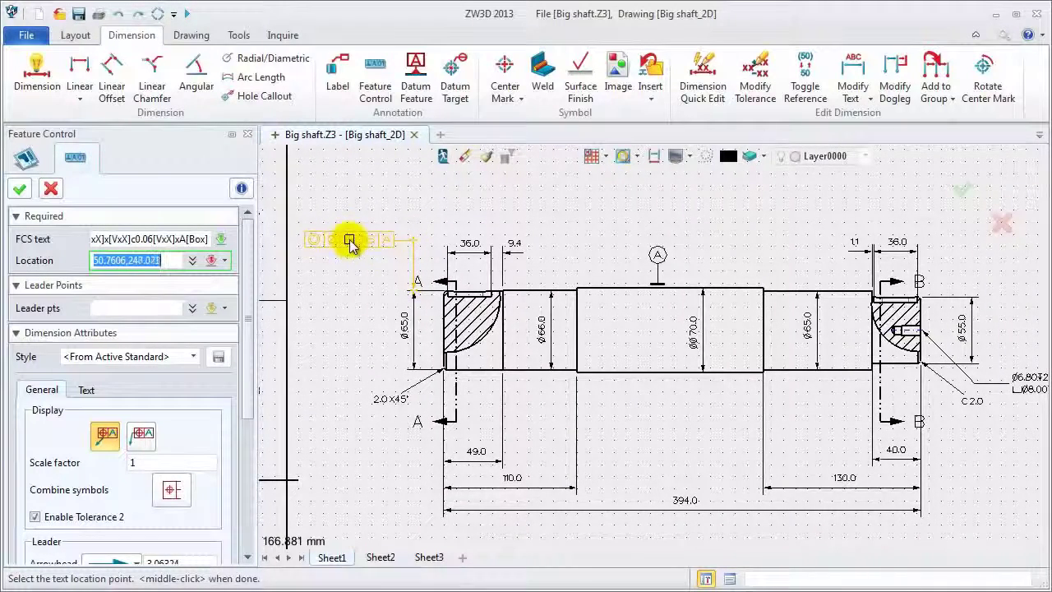
left_click(349, 244)
middle_click(344, 278)
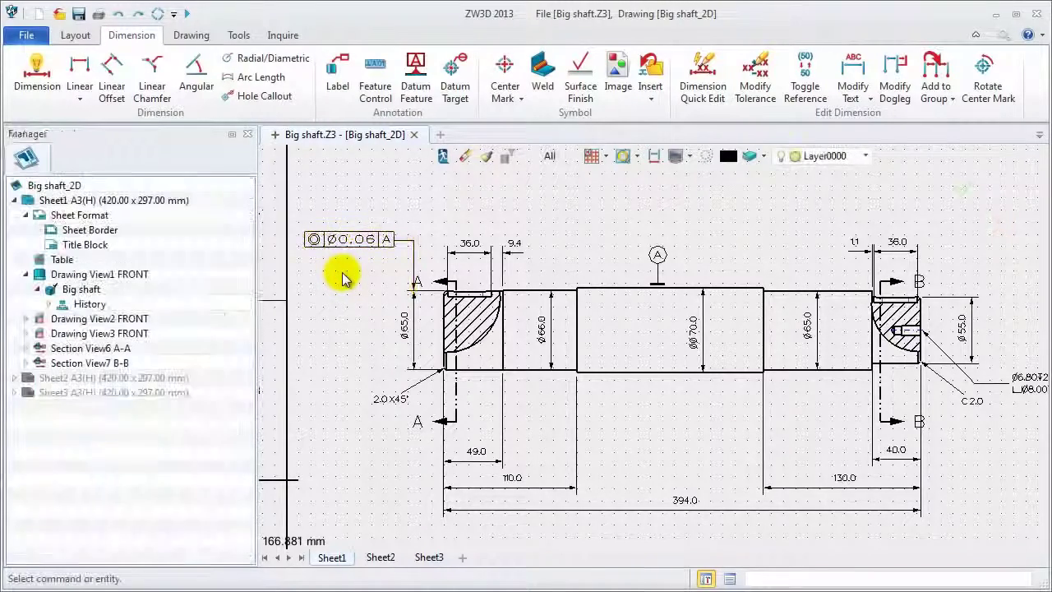
- Add a center mark with lines extending past the circle to the circle of section A-A
scroll(343, 278, "down", 1)
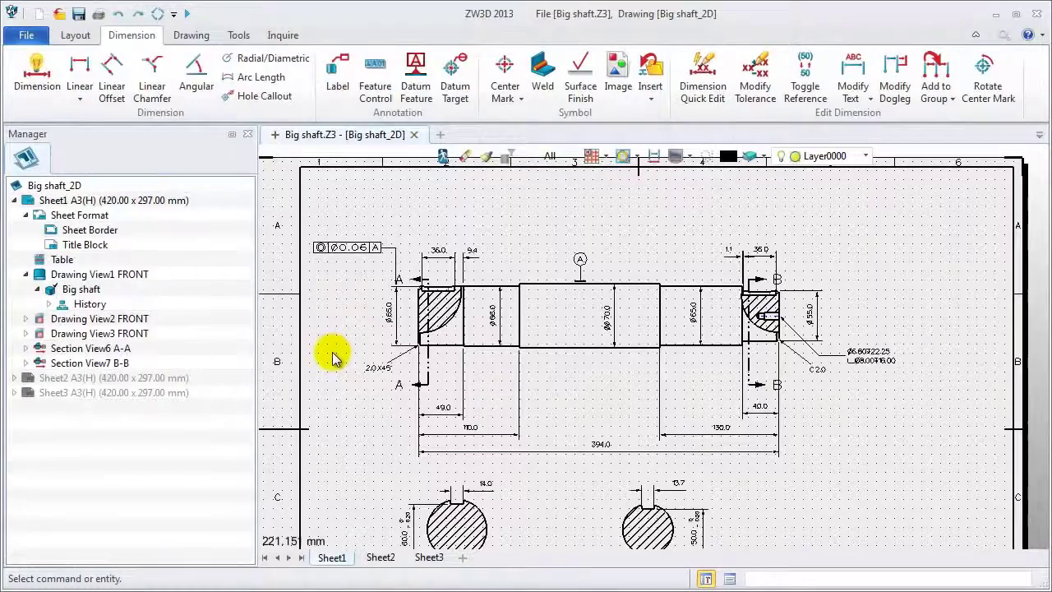
middle_click_drag(333, 355, 345, 298)
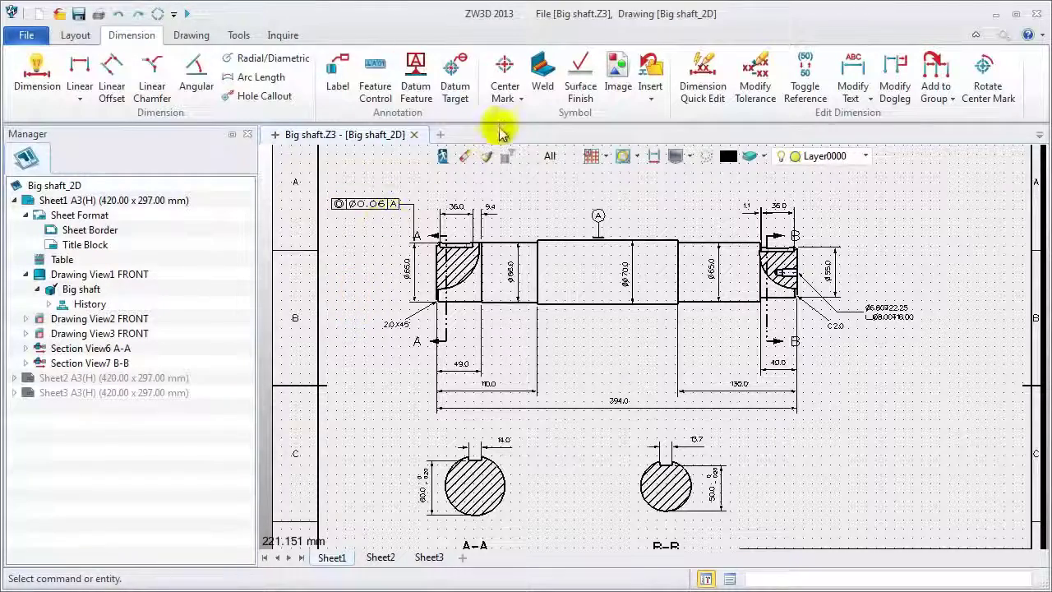
left_click(505, 70)
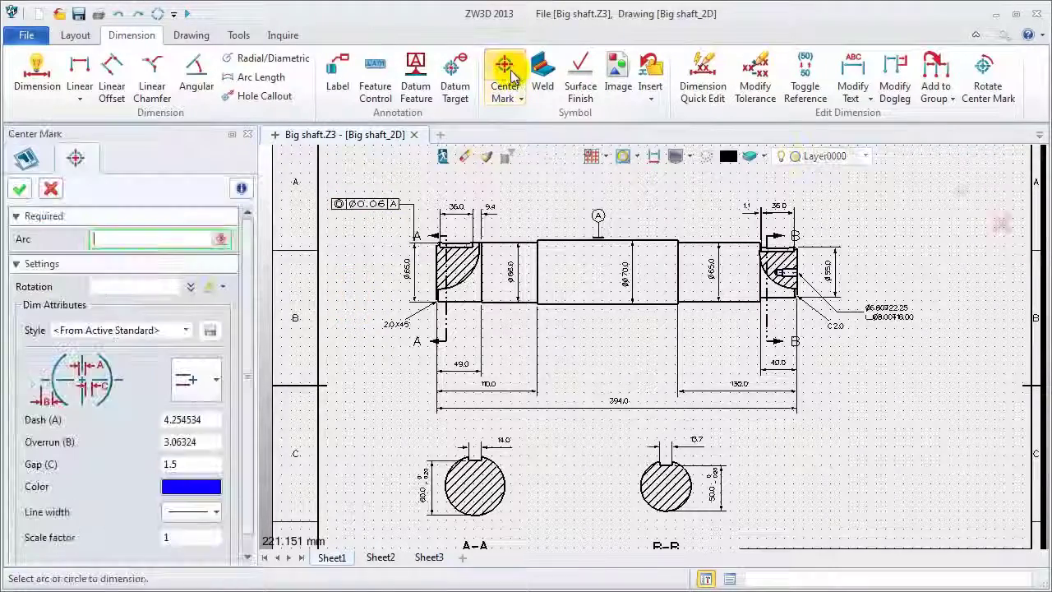
left_click(508, 483)
left_click(195, 379)
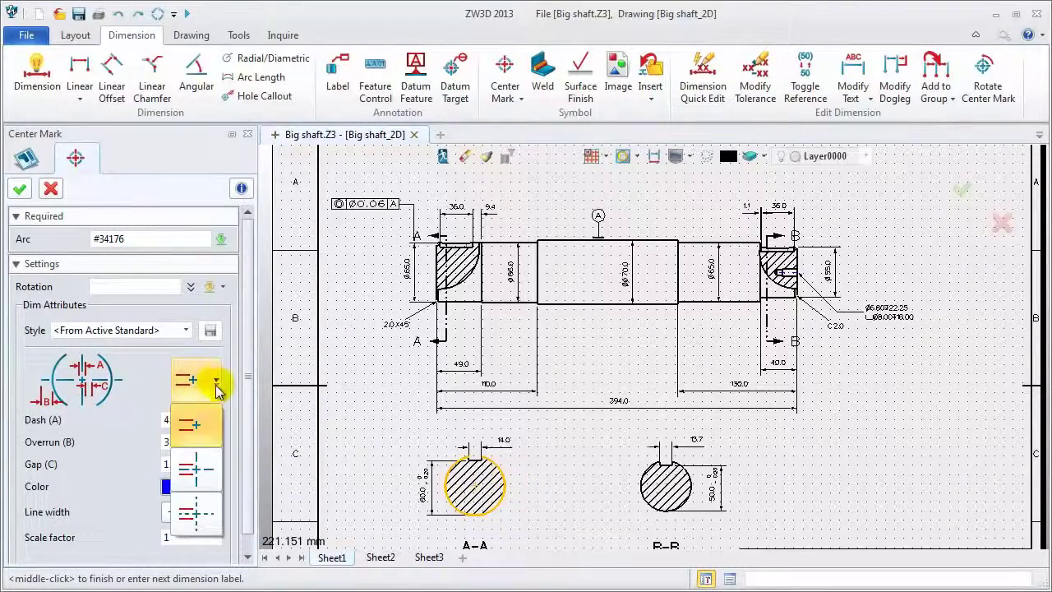
left_click(206, 491)
middle_click(325, 422)
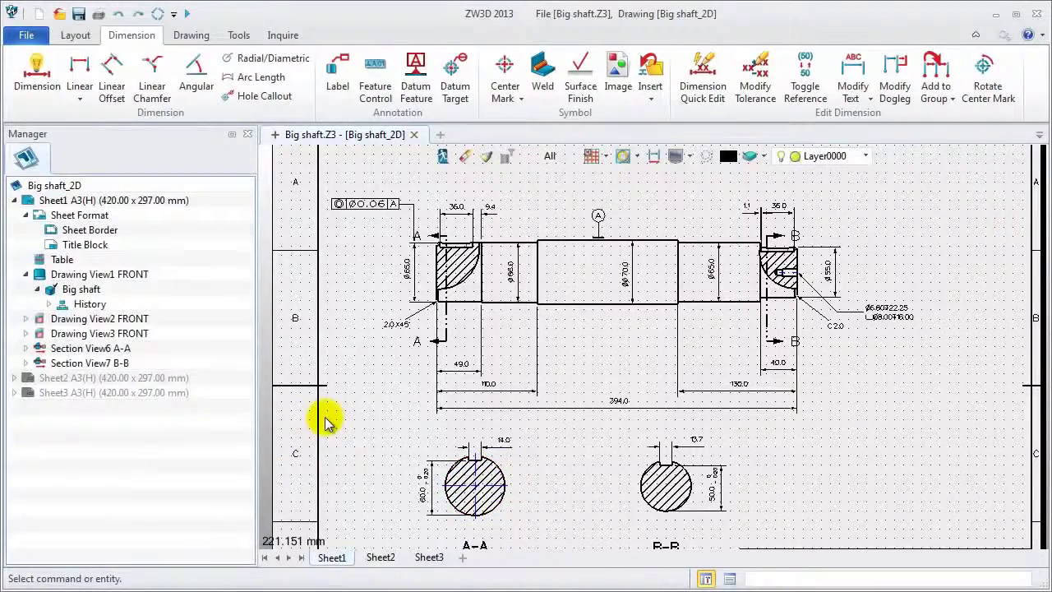
- Add a center mark with lines extending past the circle to the circle of section B-B
middle_click(325, 422)
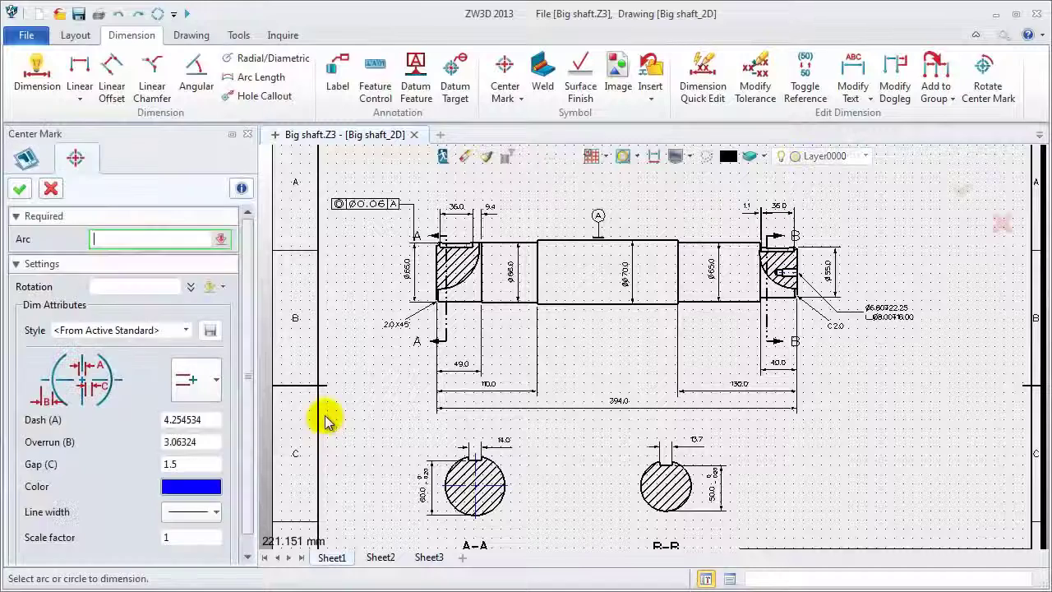
left_click(639, 486)
left_click(197, 380)
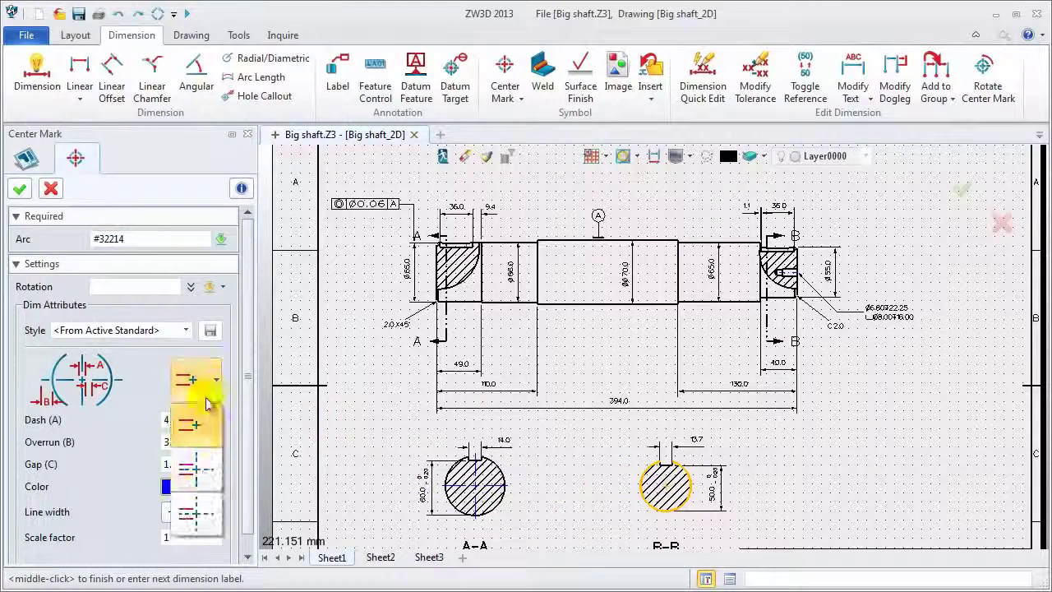
left_click(203, 509)
middle_click(373, 439)
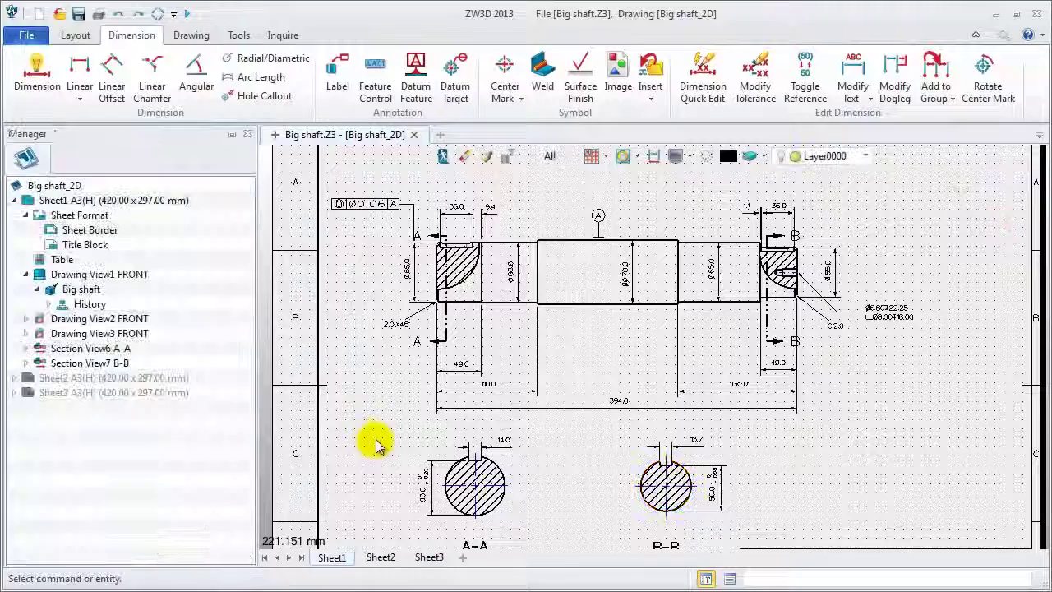
- Add a center line between the upper and lower edges of the shaft's middle section, with overrun 73.06324 and a thicker line width
left_click(518, 97)
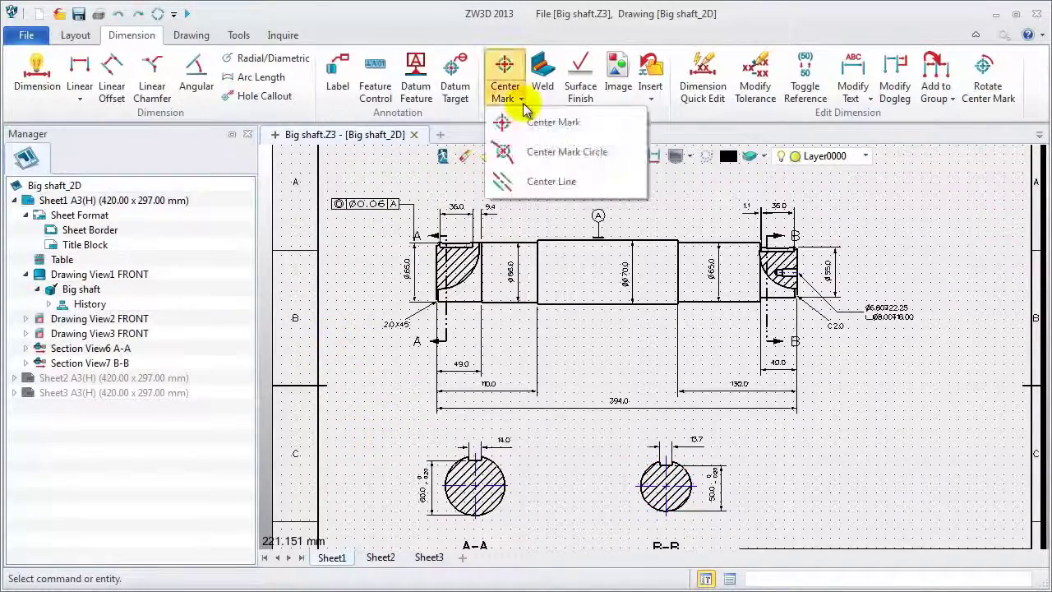
left_click(546, 183)
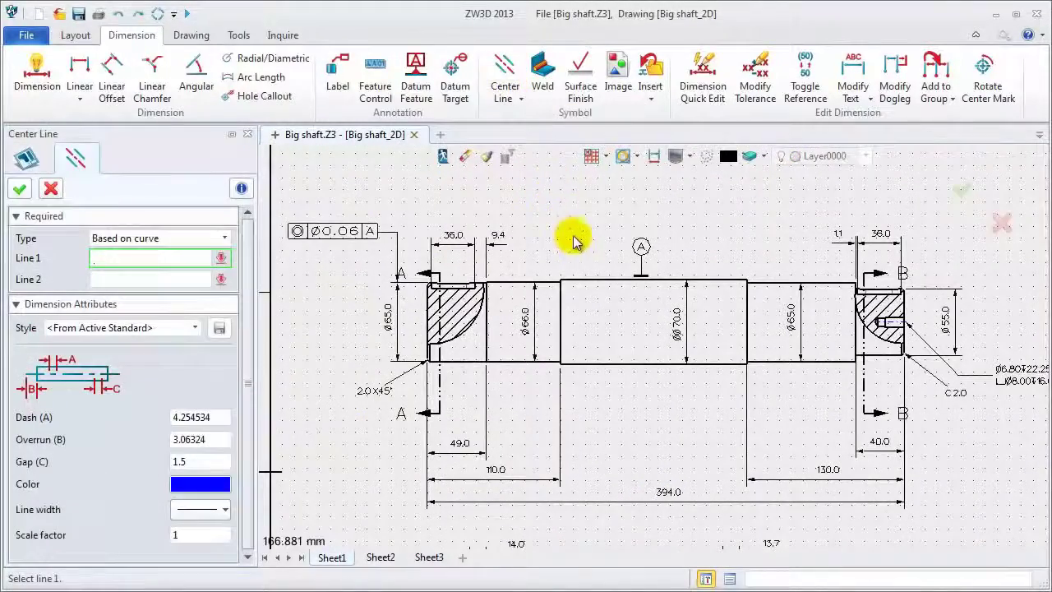
left_click(600, 281)
left_click(604, 365)
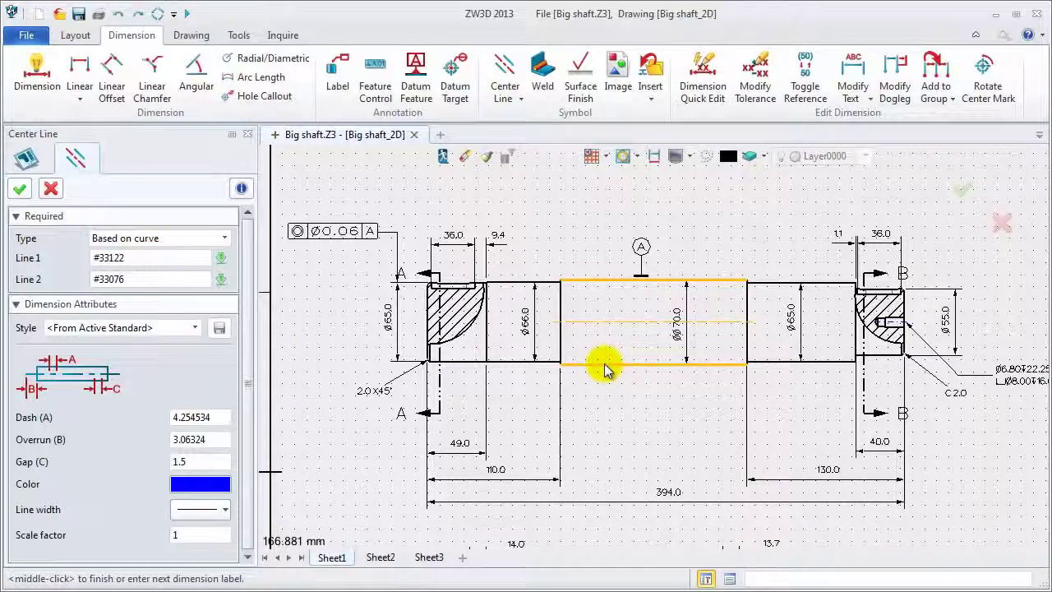
scroll(220, 438, "up", 13)
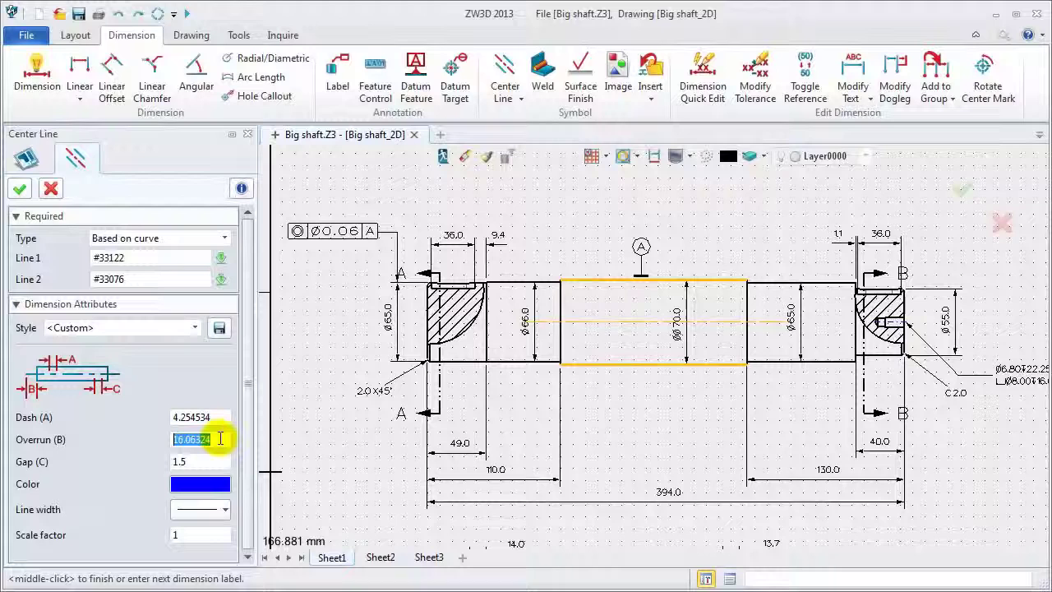
scroll(220, 439, "up", 4)
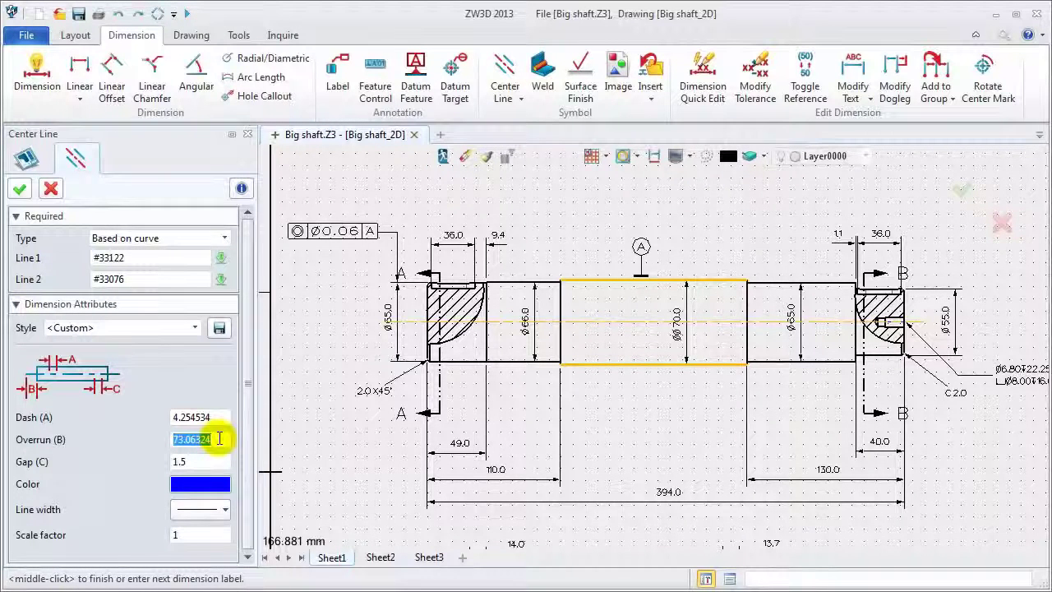
left_click(221, 510)
left_click(216, 490)
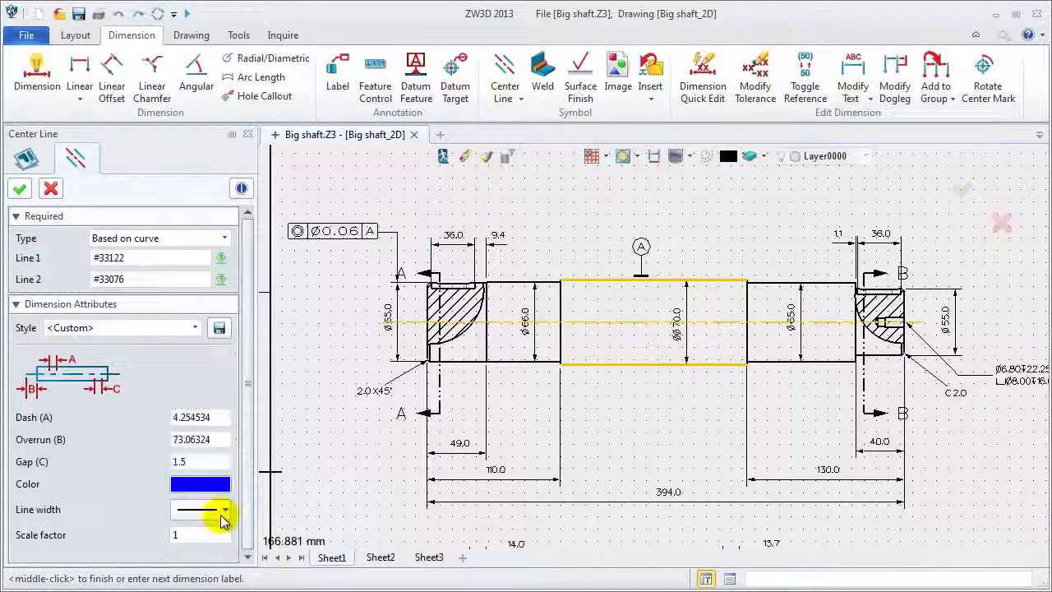
middle_click(215, 406)
- Place a machining-required surface finish symbol with minimum roughness 1.6 and orientation 180 on the lower edge of the shaft's left end section
scroll(622, 211, "up", 2)
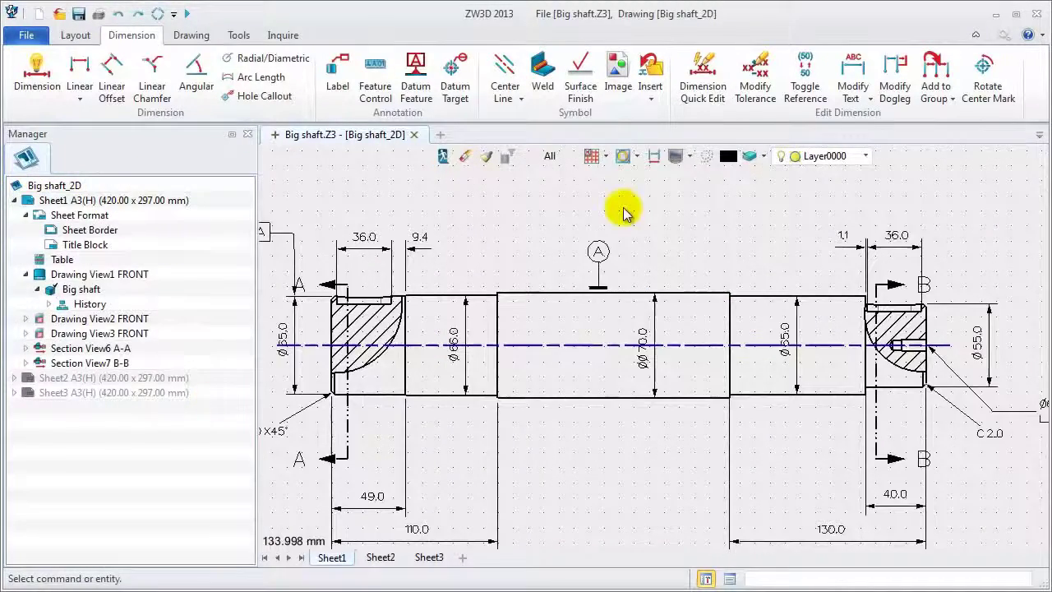
left_click(579, 81)
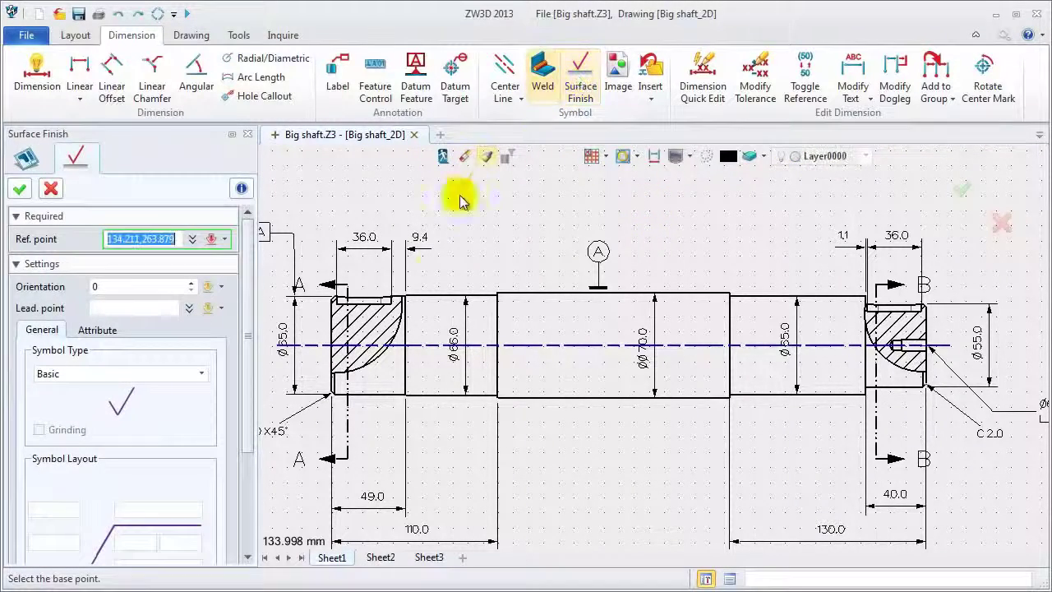
left_click(367, 399)
left_click(106, 286)
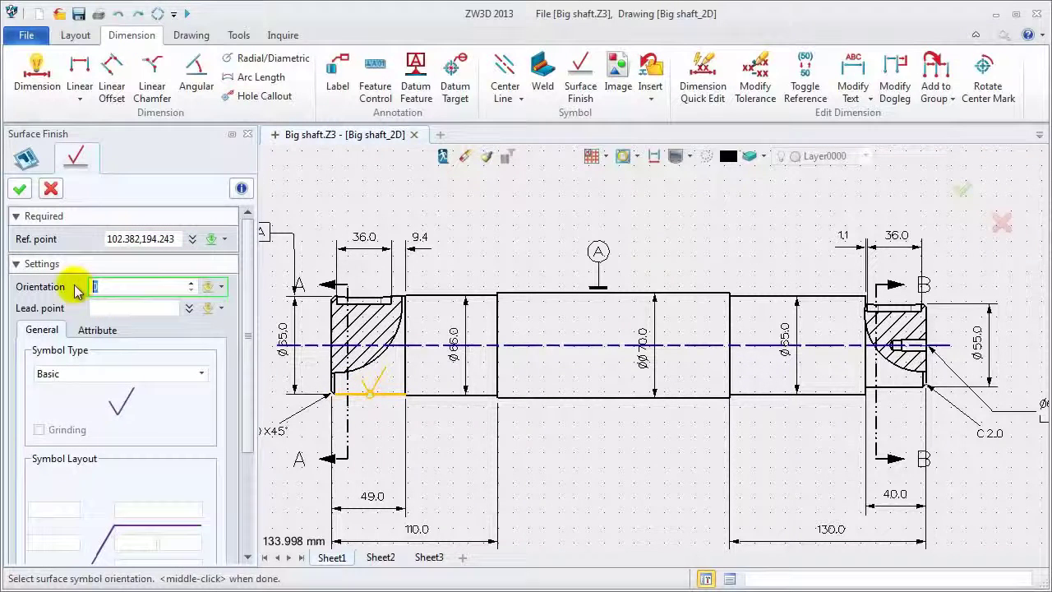
type("180")
key("Return")
left_click(95, 374)
left_click(93, 402)
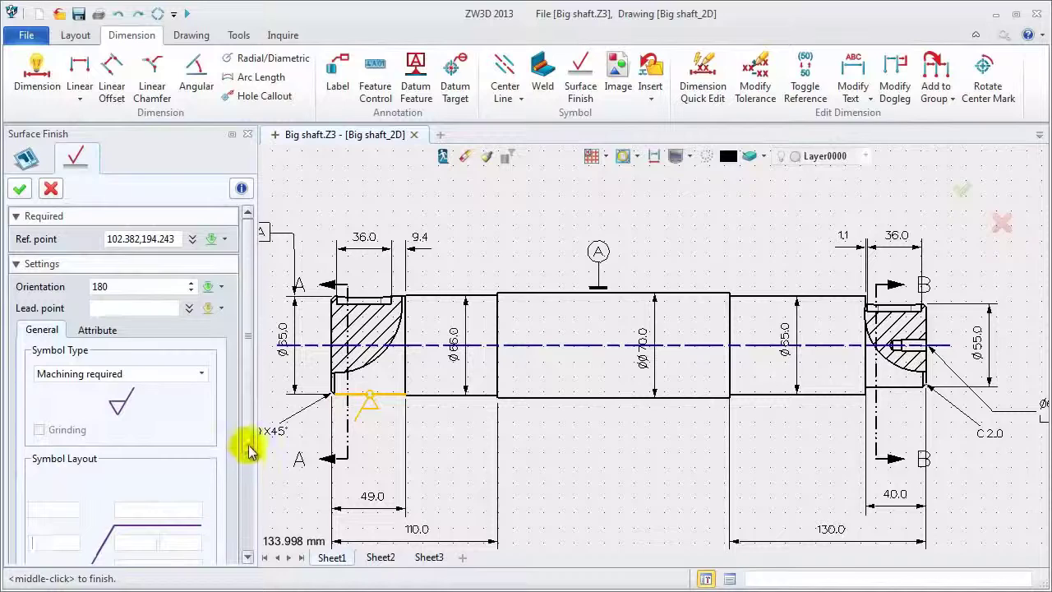
scroll(242, 476, "down", 3)
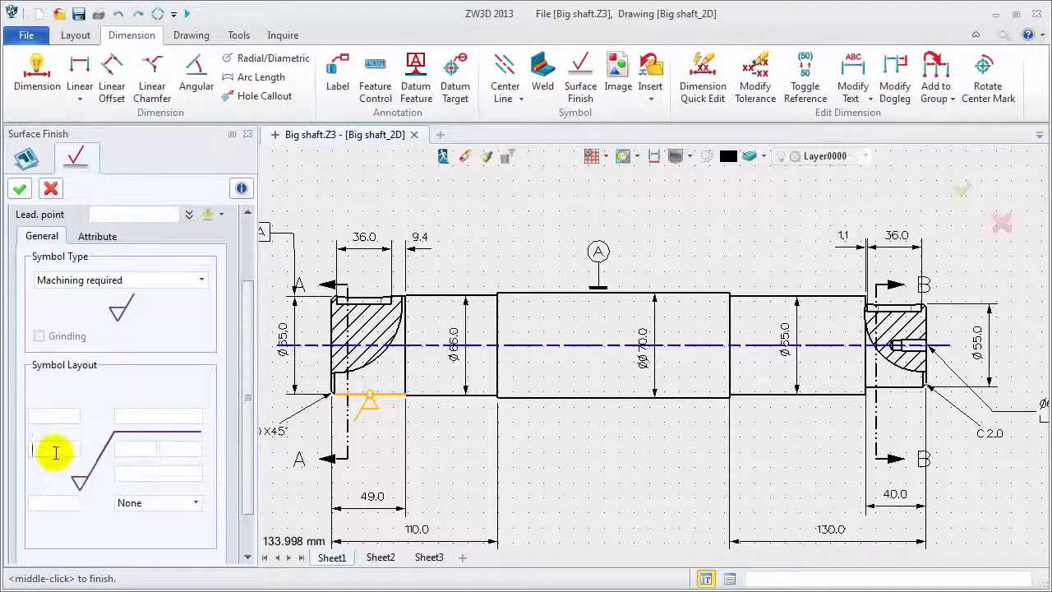
type("1.6")
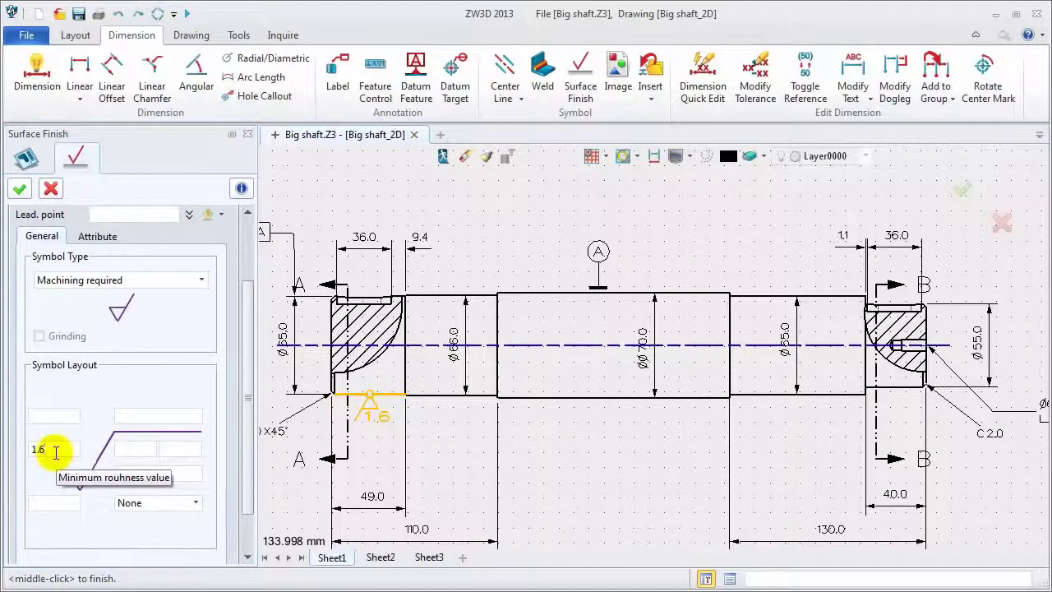
left_click(20, 188)
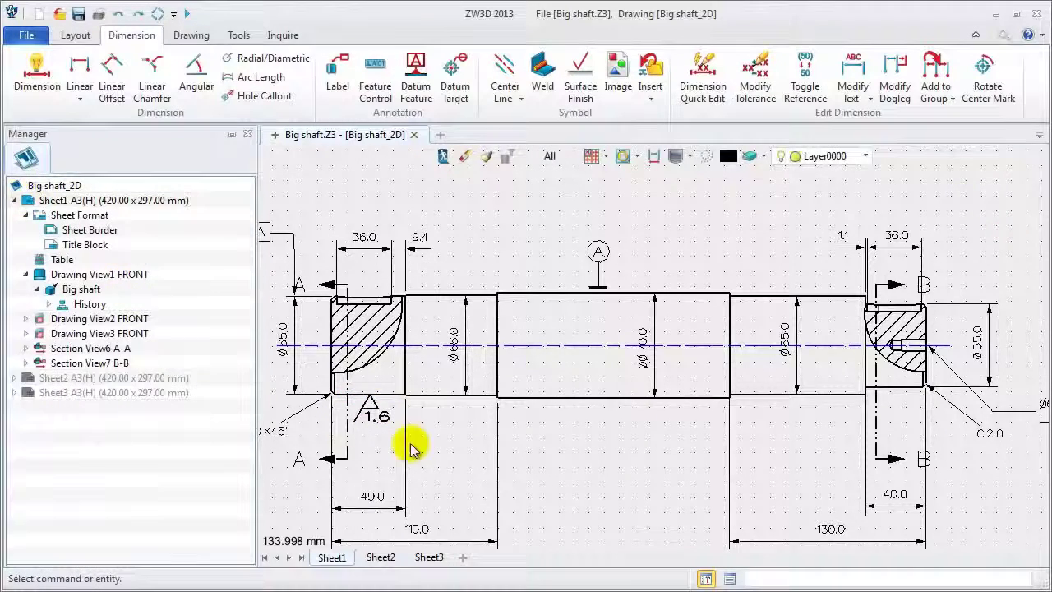
- Place a machining-required surface finish symbol with minimum roughness 3.2 and orientation 90 on the right extension line of the 110.0 dimension
middle_click(458, 468)
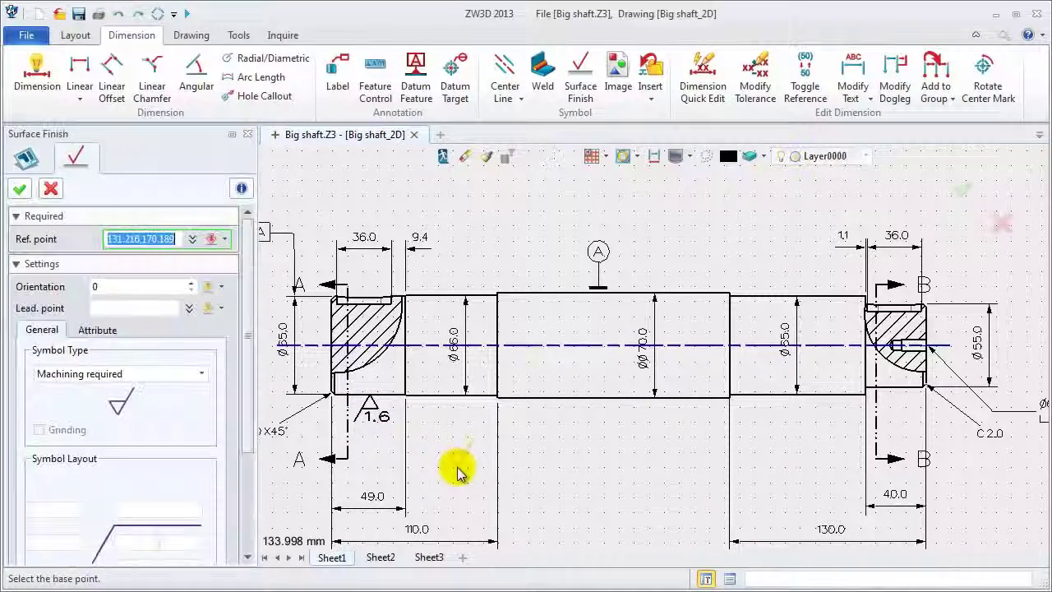
left_click(497, 448)
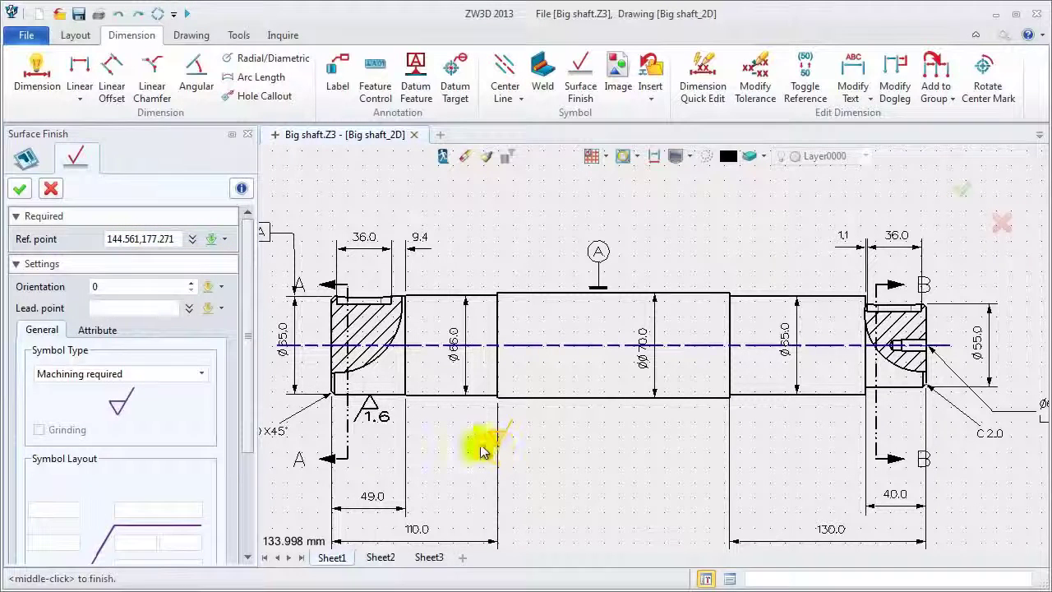
left_click(94, 285)
type("90")
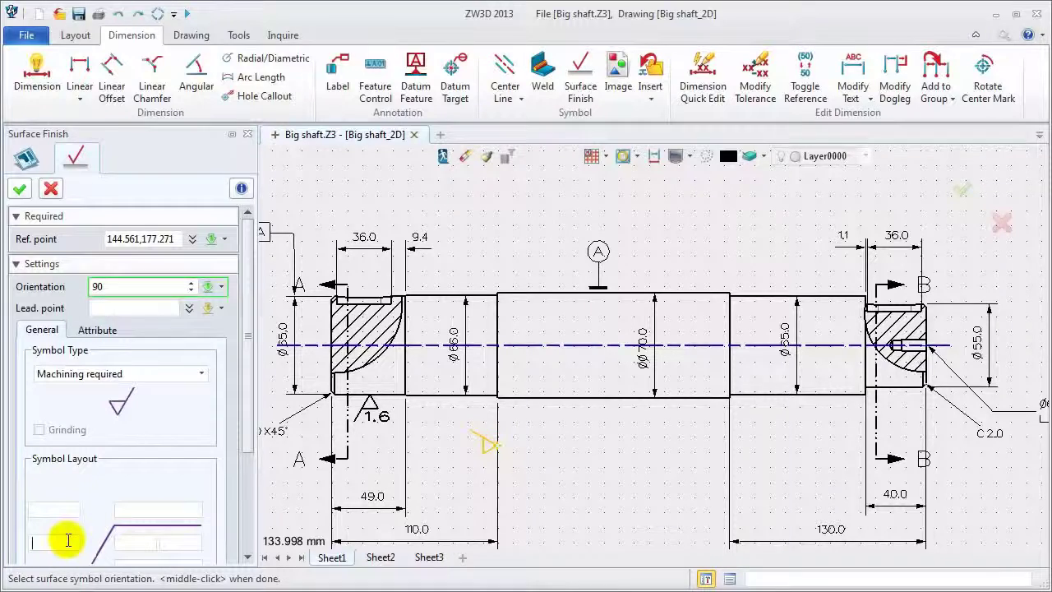
left_click(68, 540)
type("3.2")
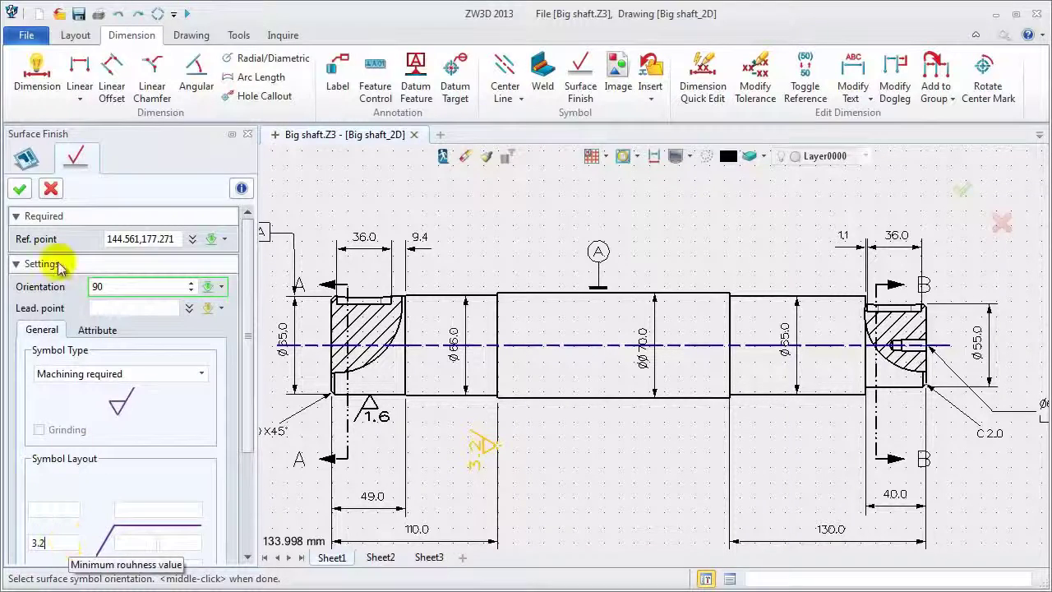
left_click(19, 189)
- Place a machining-required surface finish symbol with minimum roughness 12.5 and orientation 180 on the lower edge of the shaft's middle section
middle_click(690, 479)
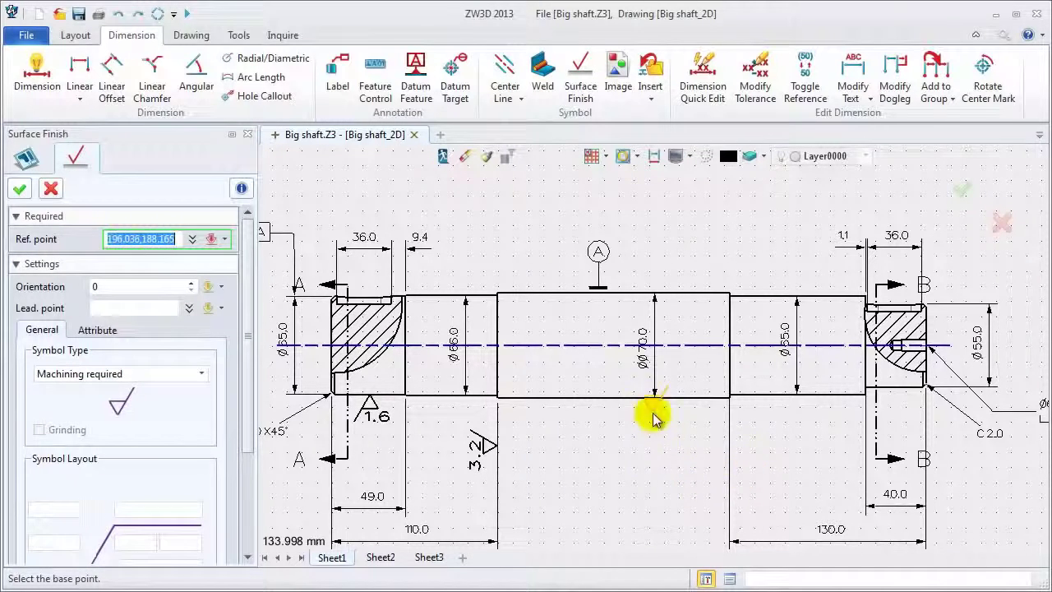
left_click(621, 399)
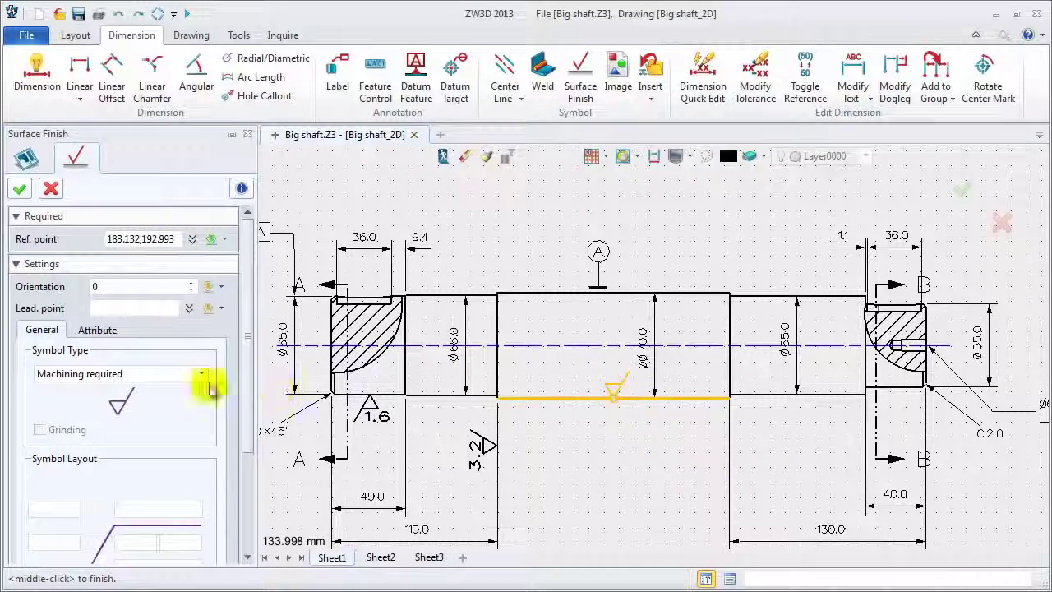
left_click(79, 286)
type("180")
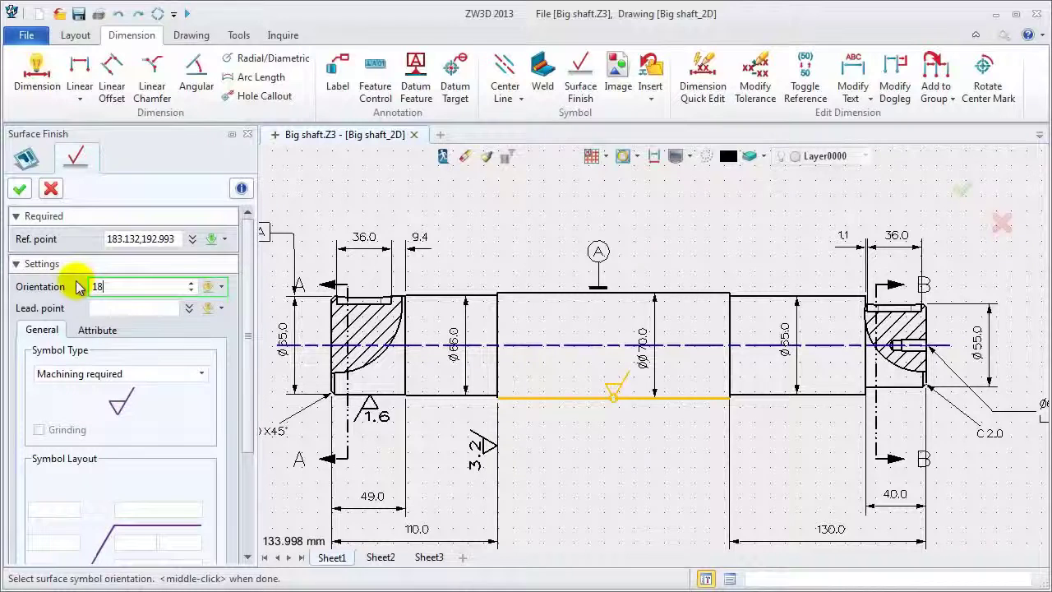
left_click(59, 539)
type("12.5")
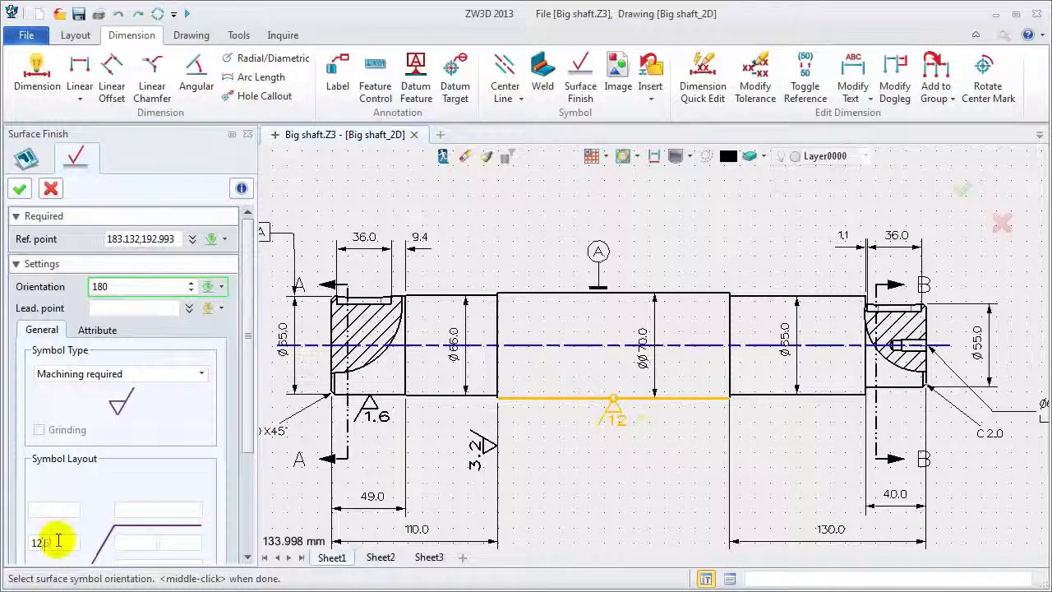
left_click(20, 188)
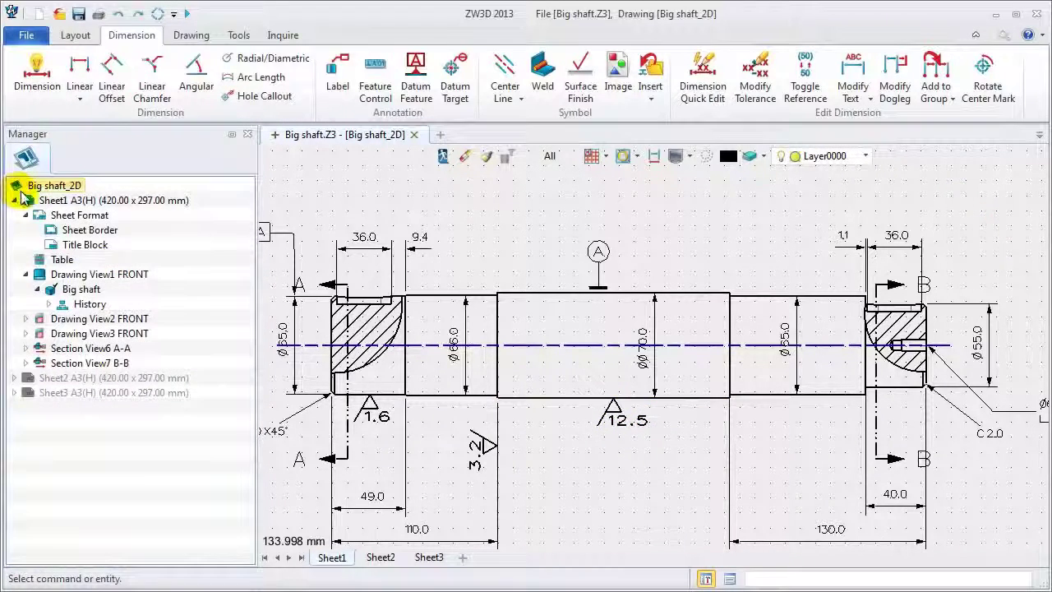
- Place a machining-required surface finish symbol with minimum roughness 3.2 on the 14.0 keyway width dimension of section A-A
middle_click_drag(290, 496, 331, 348)
middle_click_drag(331, 493, 330, 333)
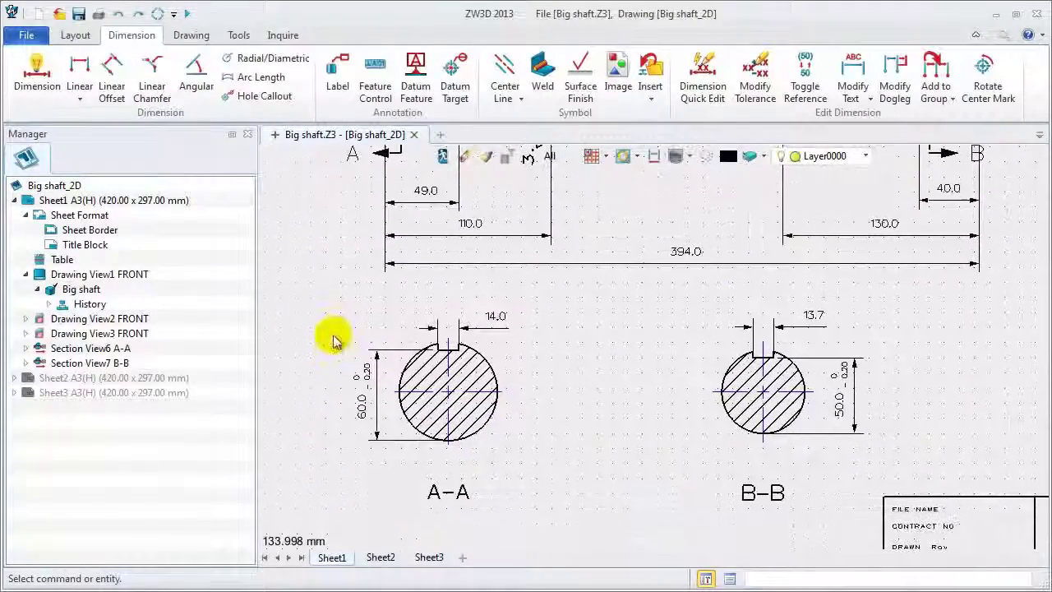
middle_click(330, 338)
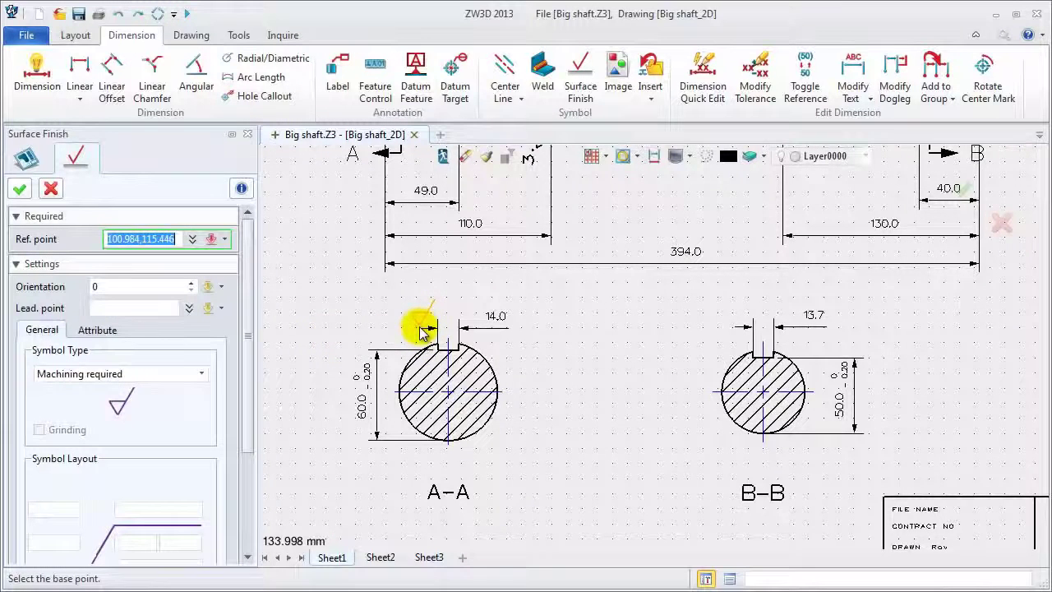
left_click(421, 330)
left_click(48, 538)
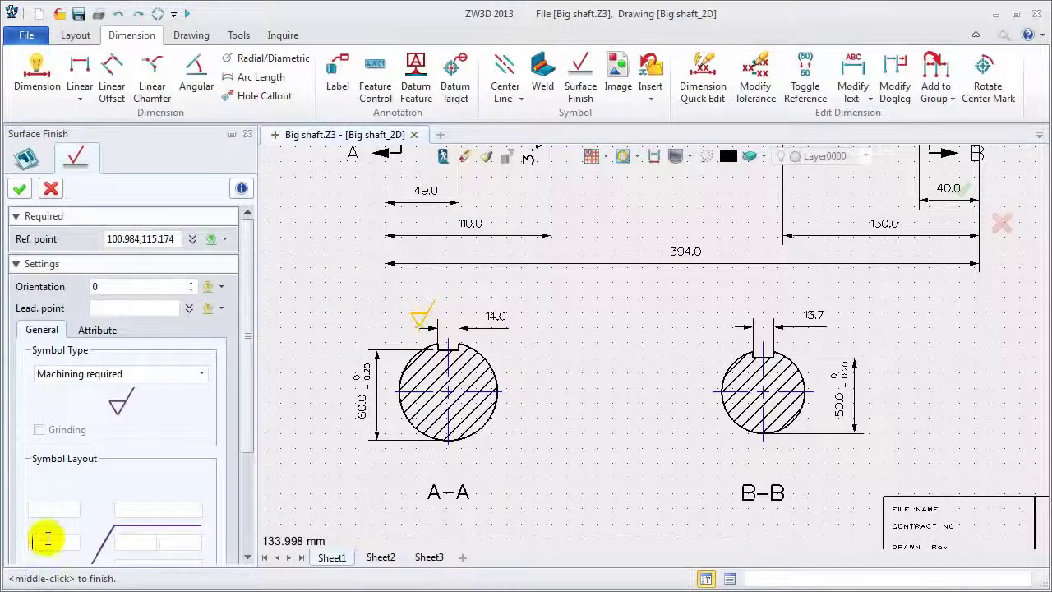
left_click(19, 188)
- Place a machining-required surface finish symbol with minimum roughness 6.5 on the upper end of section A-A's 60.0 dimension
middle_click(300, 312)
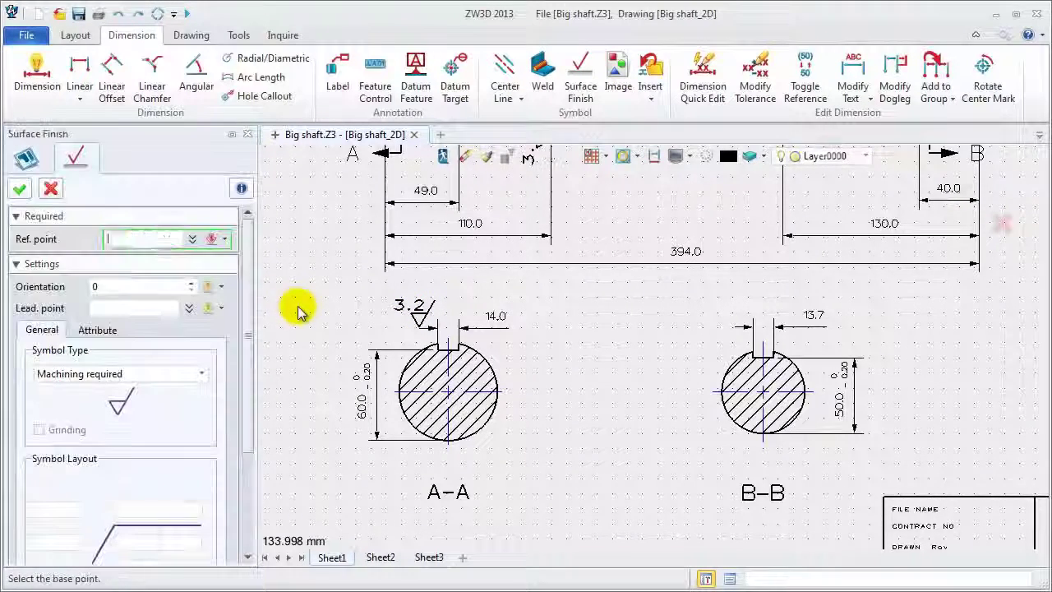
left_click(377, 350)
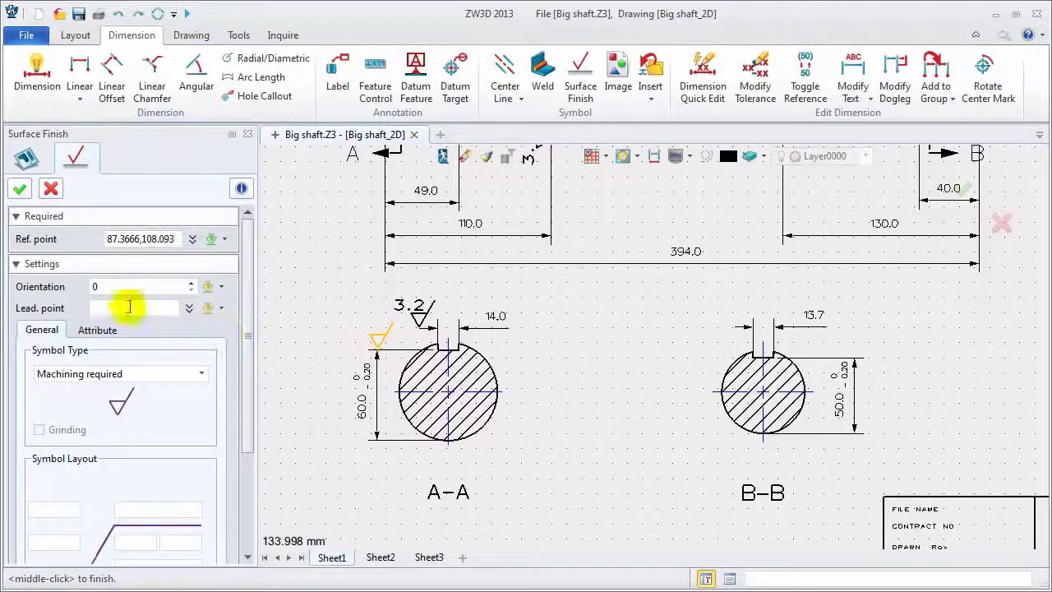
type("6.5")
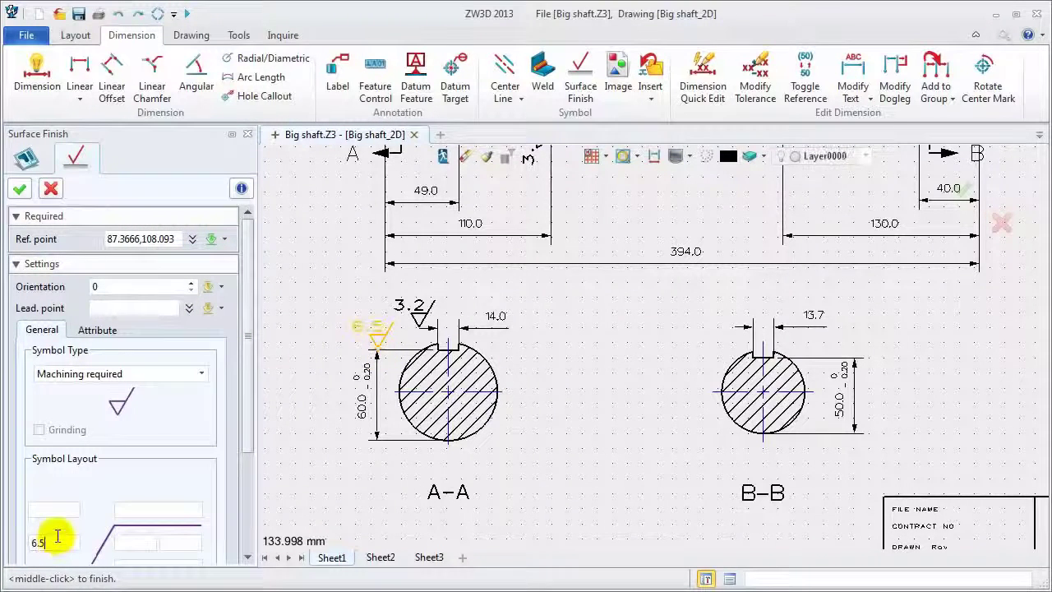
middle_click(293, 254)
middle_click(293, 254)
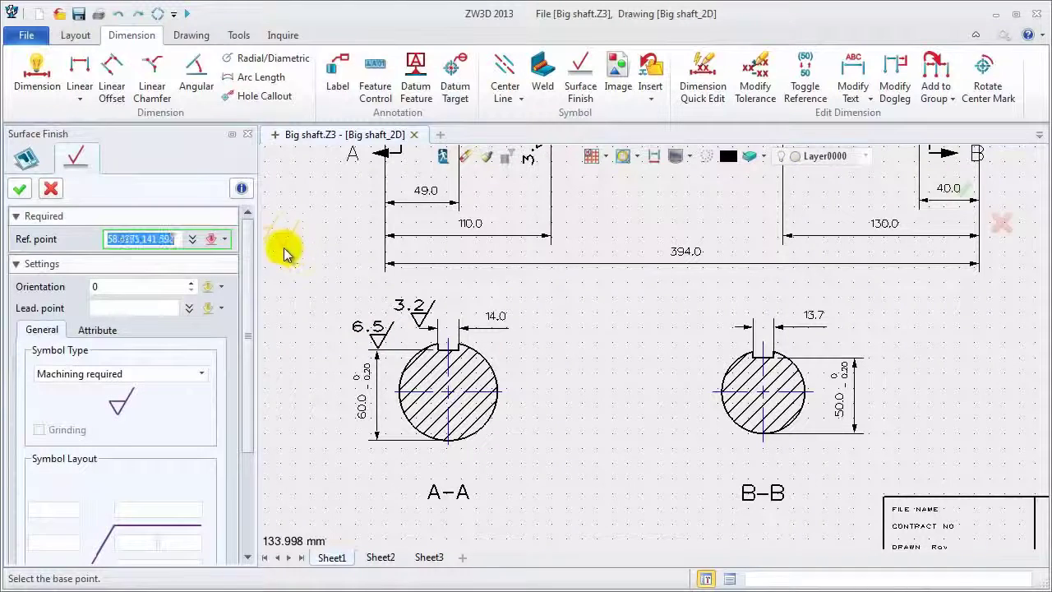
- Place machining-required surface finish symbols on section B-B, with roughness 3.2 on the 13.7 keyway width and 6.5 on the 50.0 dimension
left_click(737, 328)
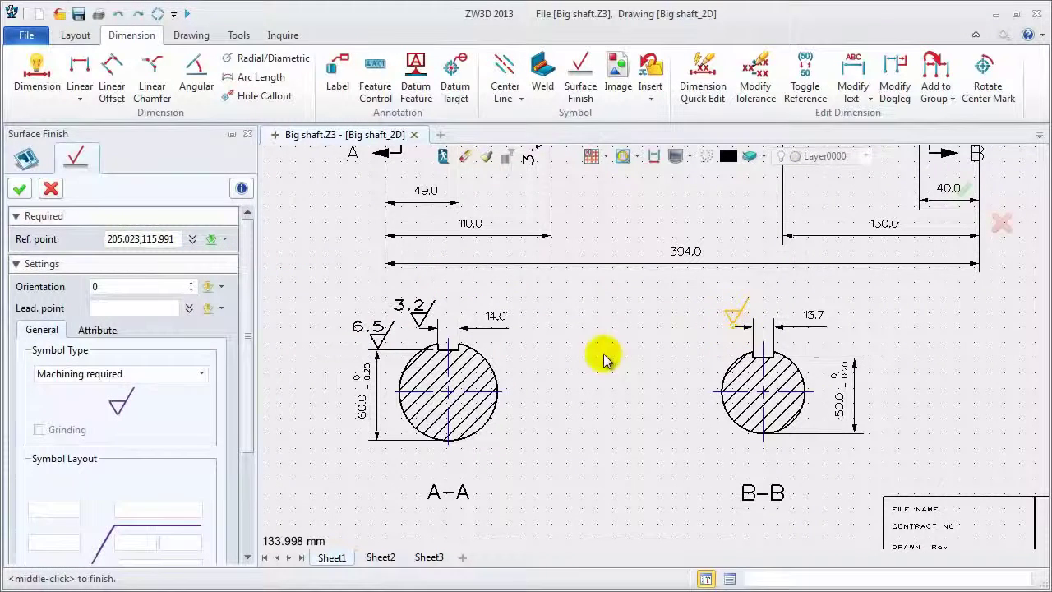
type("3.2")
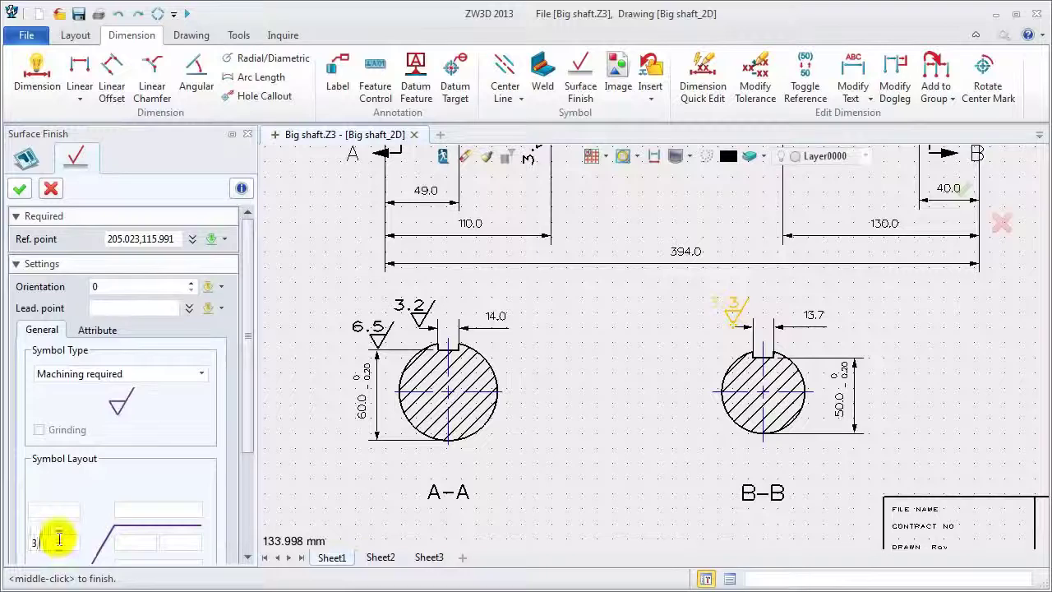
middle_click(276, 468)
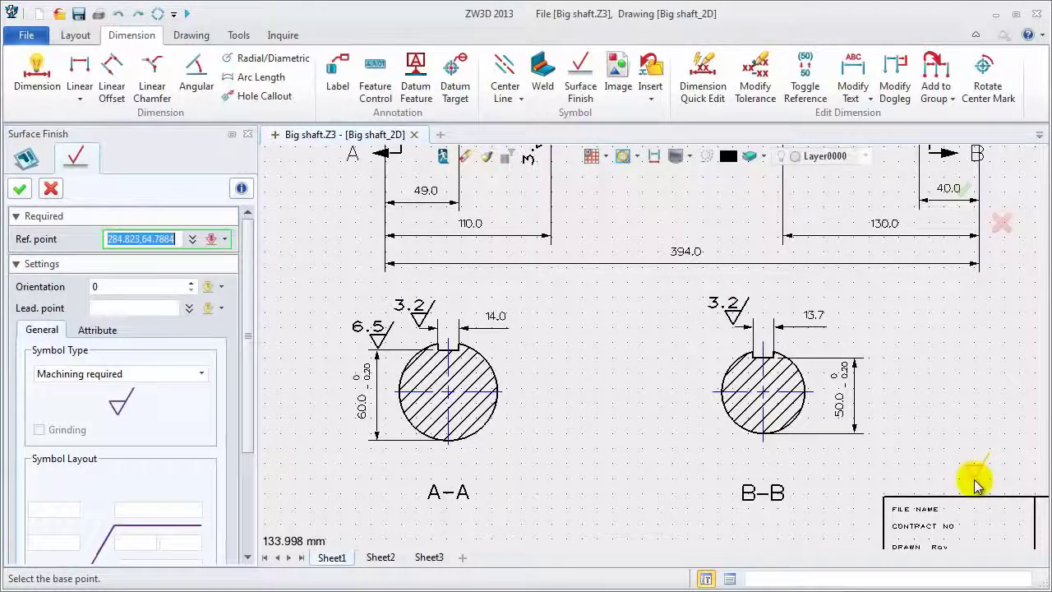
left_click(854, 364)
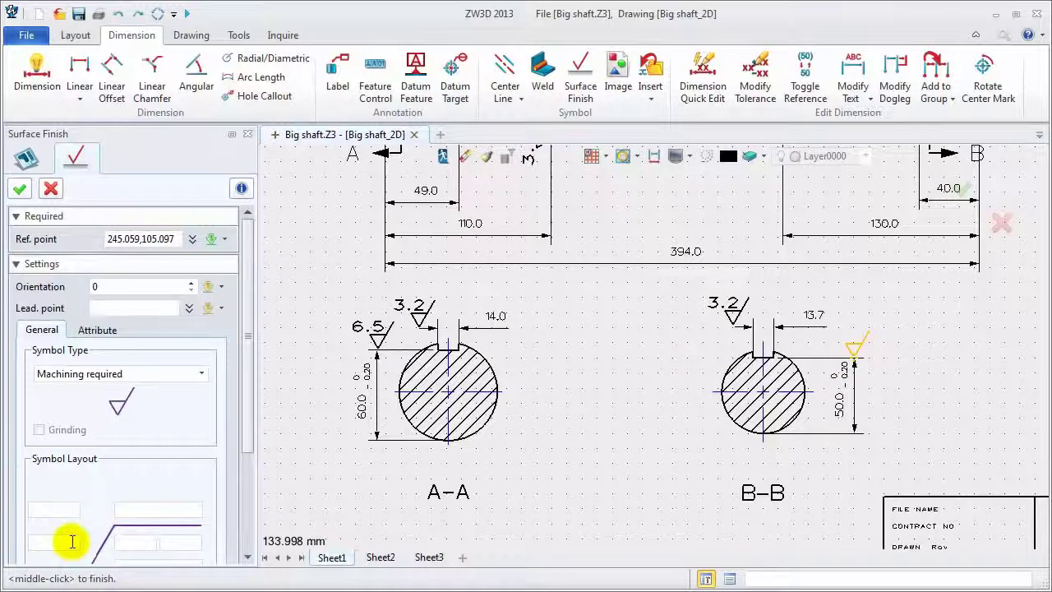
left_click(19, 189)
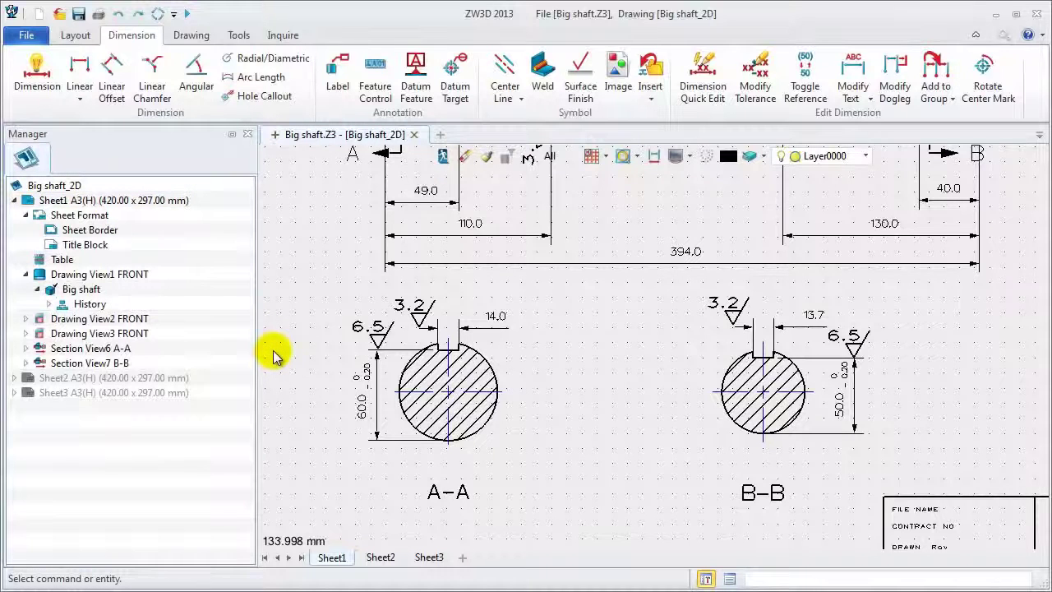
- Create a two-line text note to the right of section B-B reading "TECHNICAL REQUIREMENTS:" and "UNSPECIFIED RADII MUST BE 1.5MM."
key("ctrl+a")
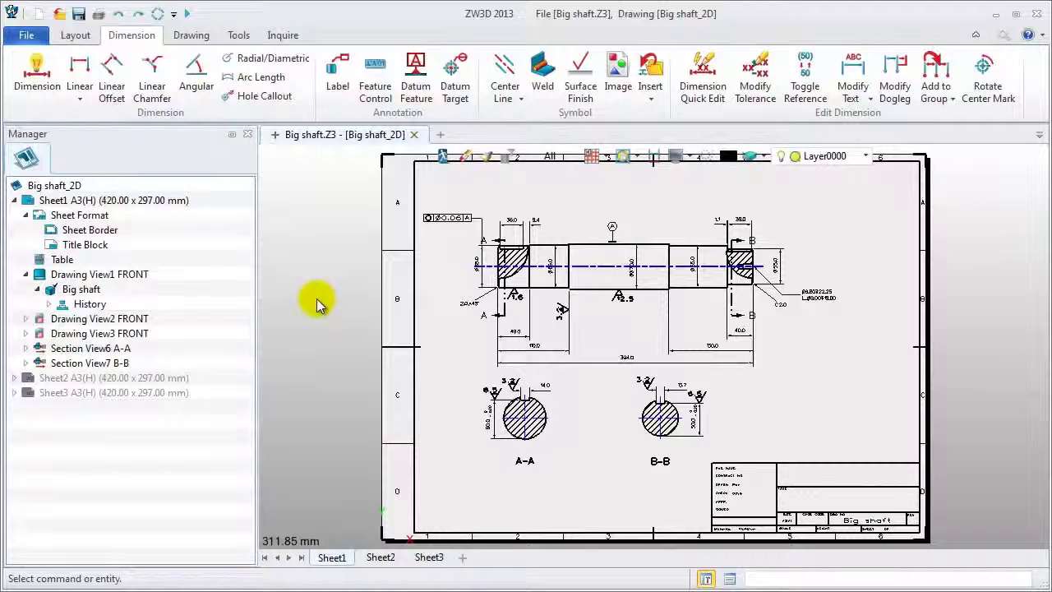
left_click(191, 36)
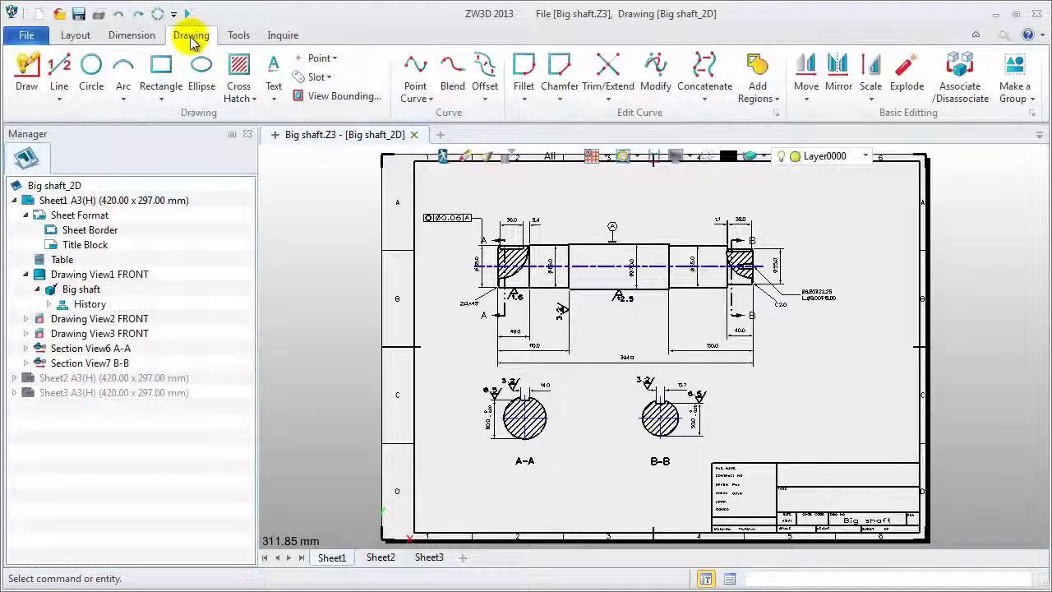
left_click(275, 80)
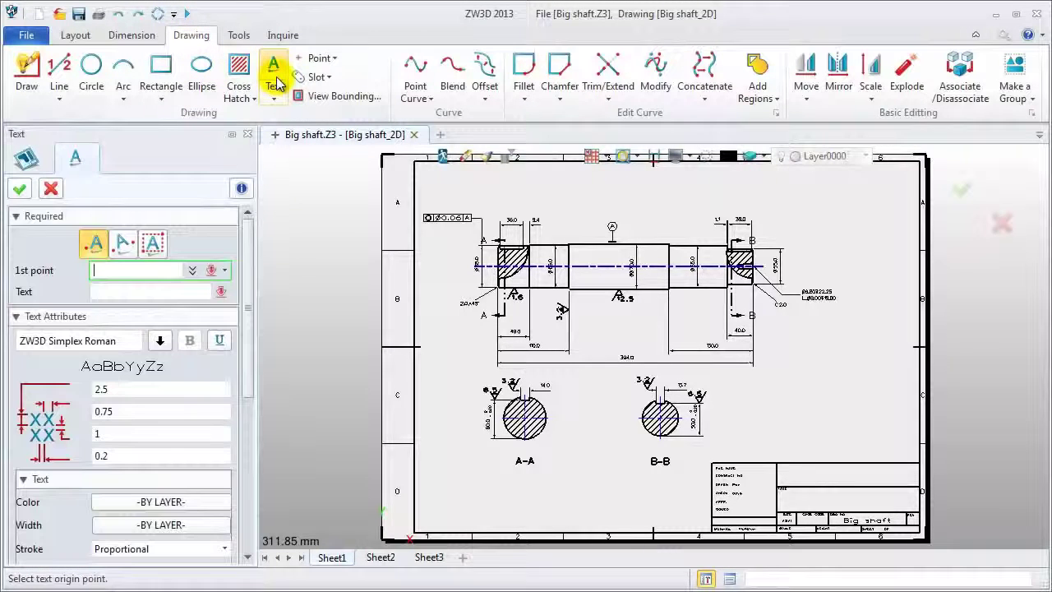
left_click(776, 429)
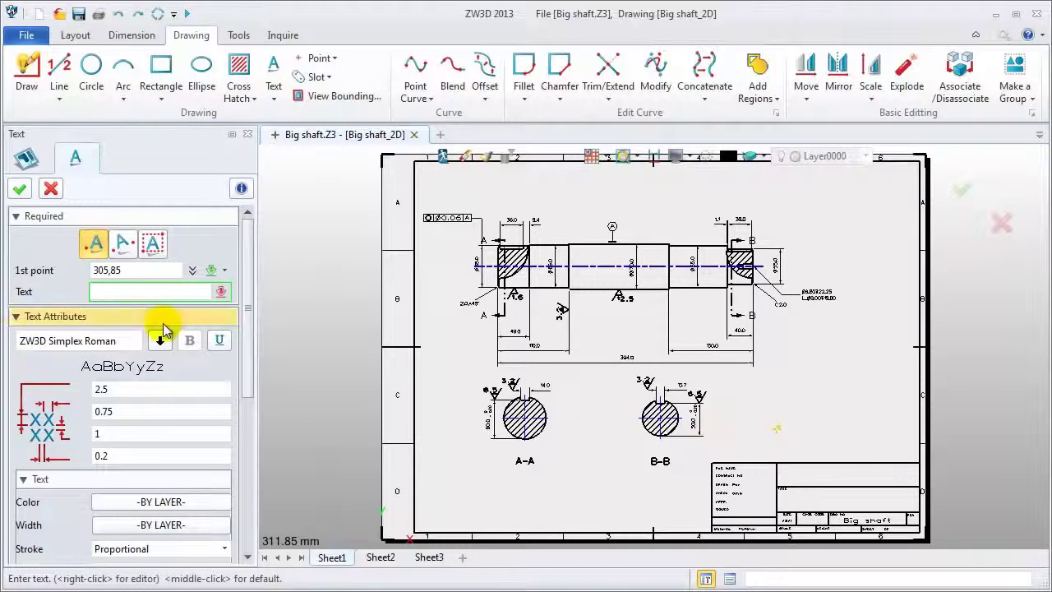
left_click(221, 291)
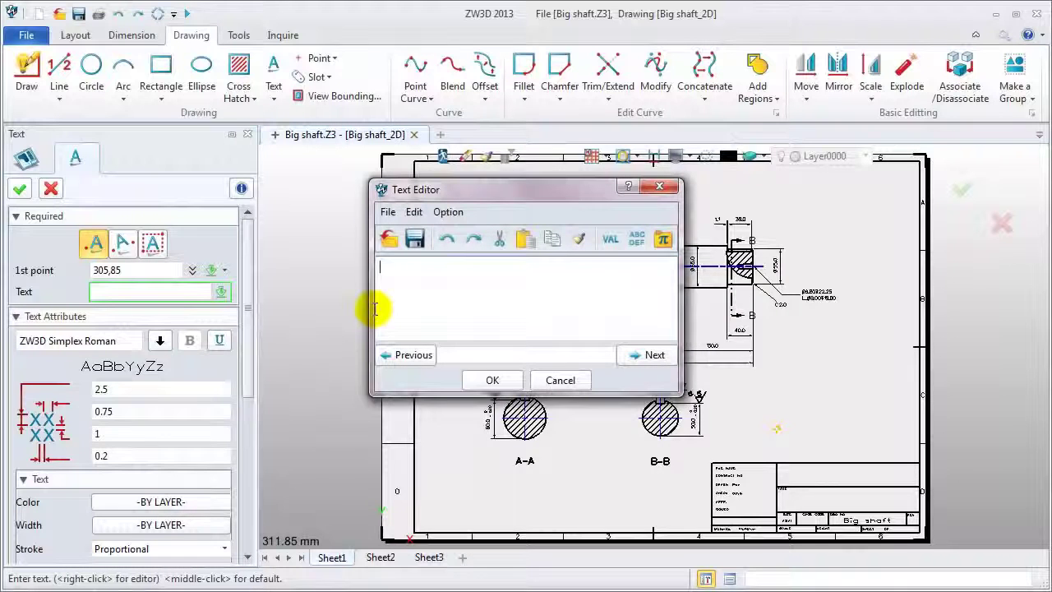
type("TE")
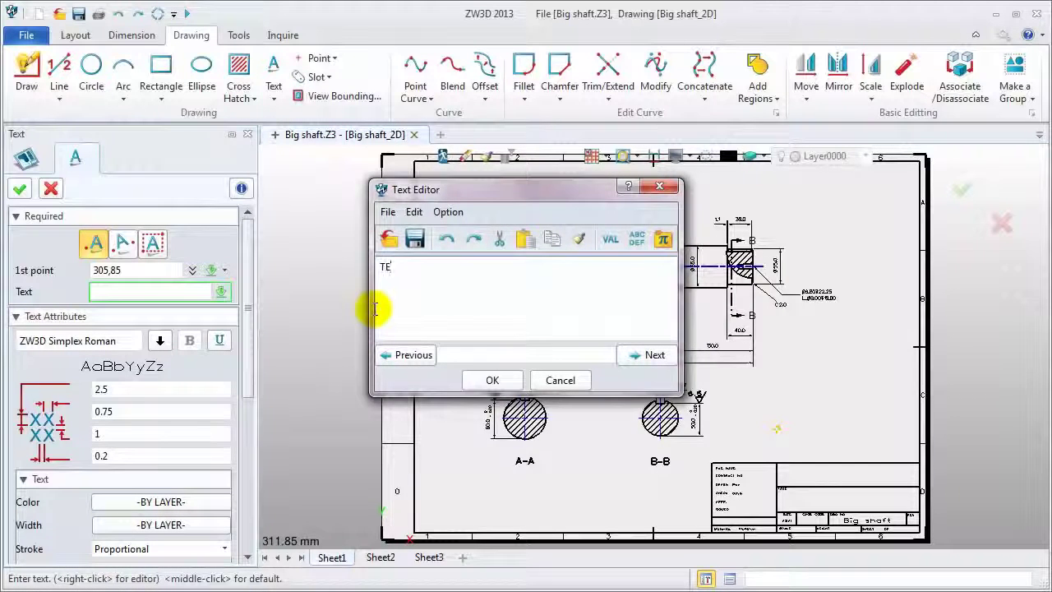
type("CHNICAL R")
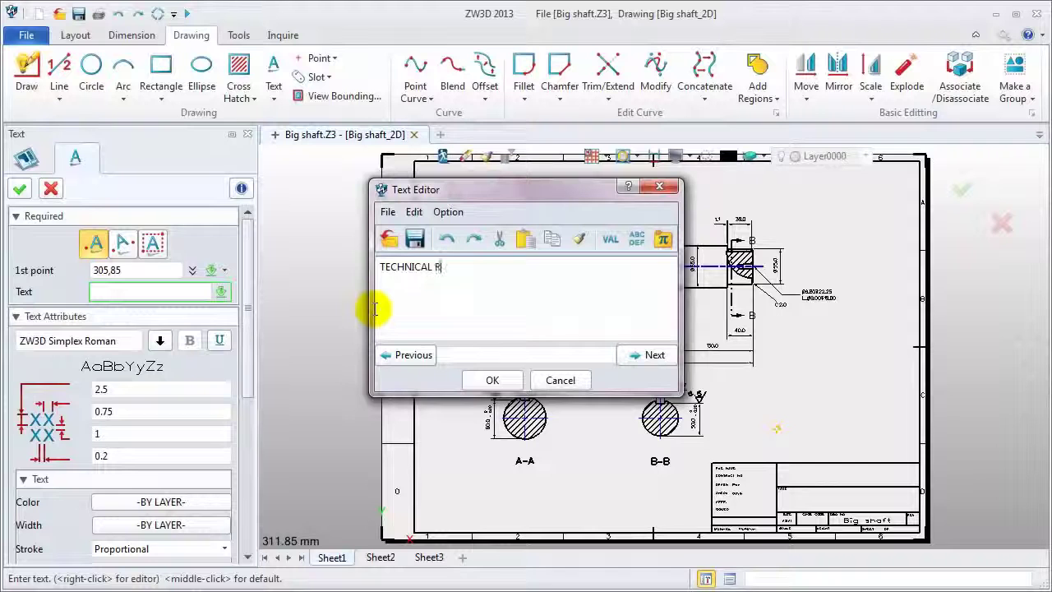
type("EQUIREMENTS:")
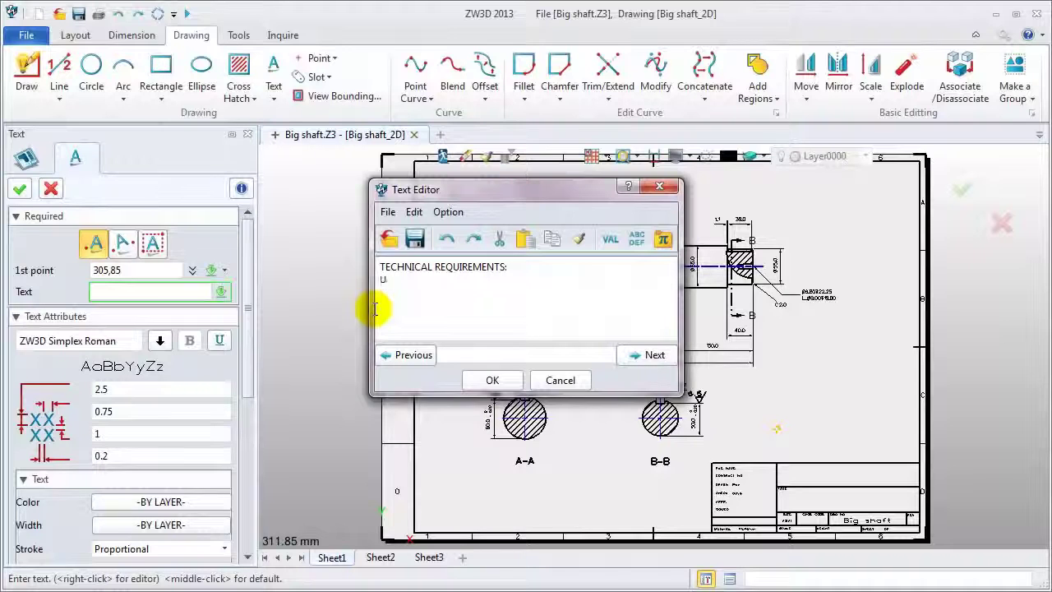
type("ED R")
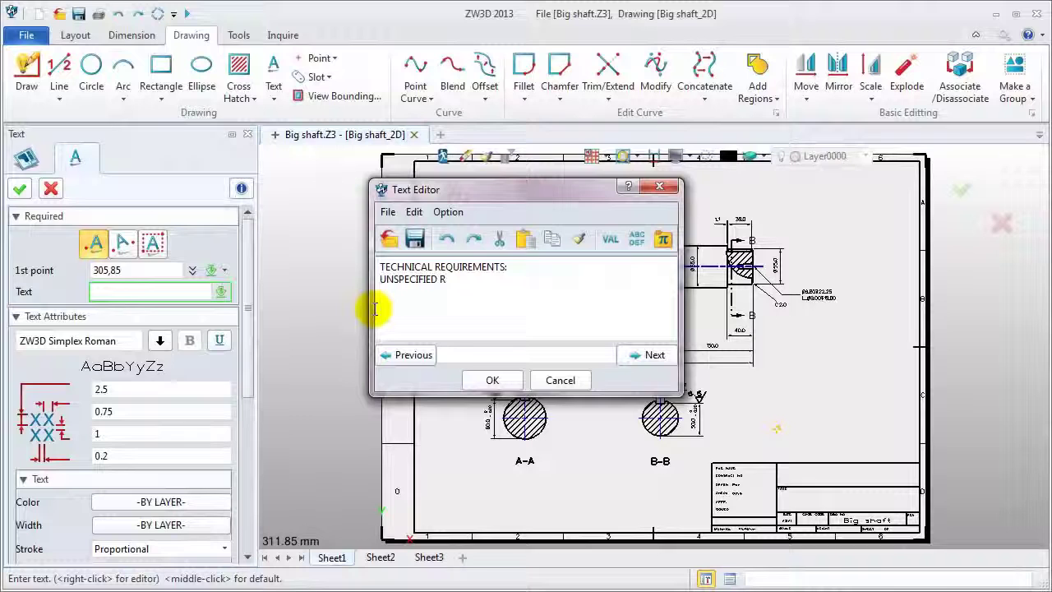
type("ADII")
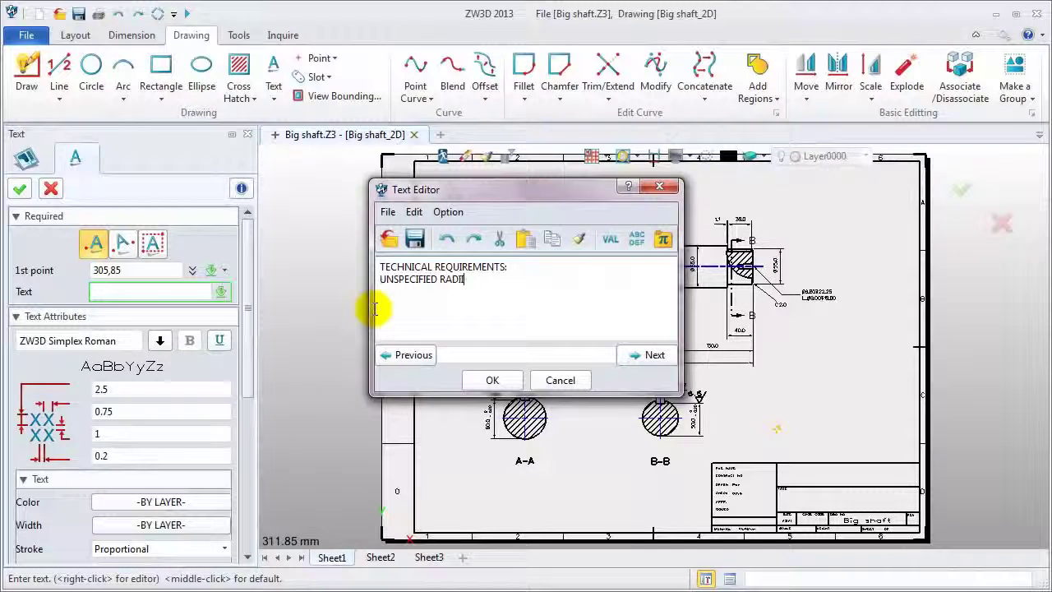
type(" MUST BE")
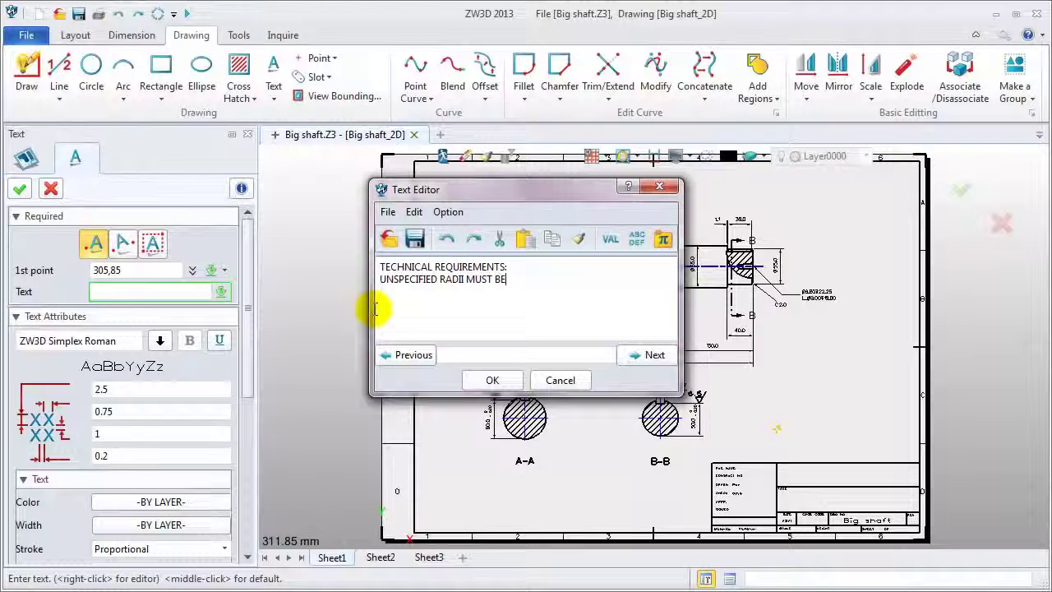
type(" 1.5MM.")
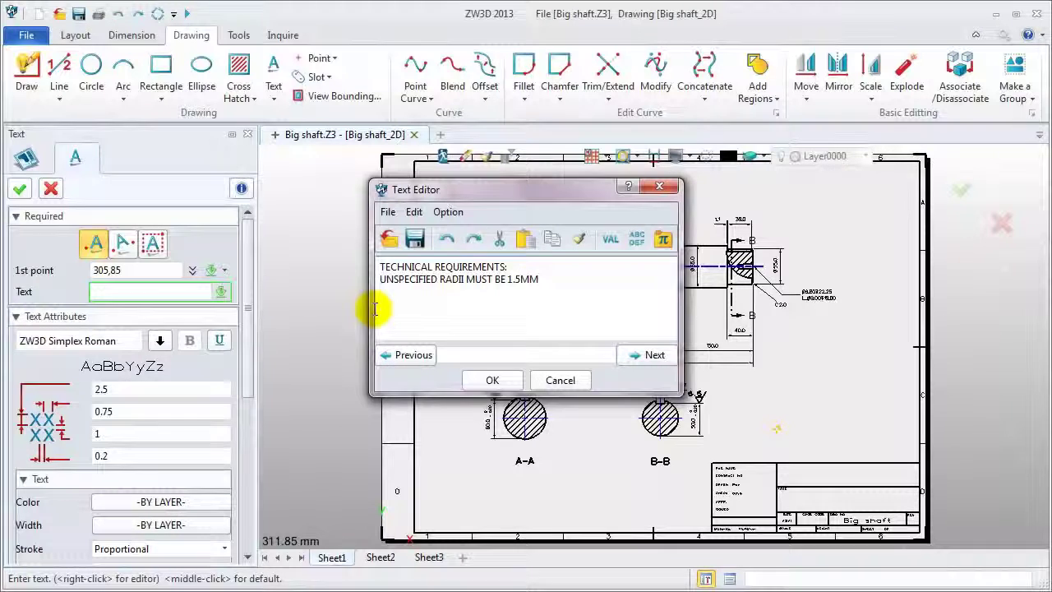
left_click(491, 379)
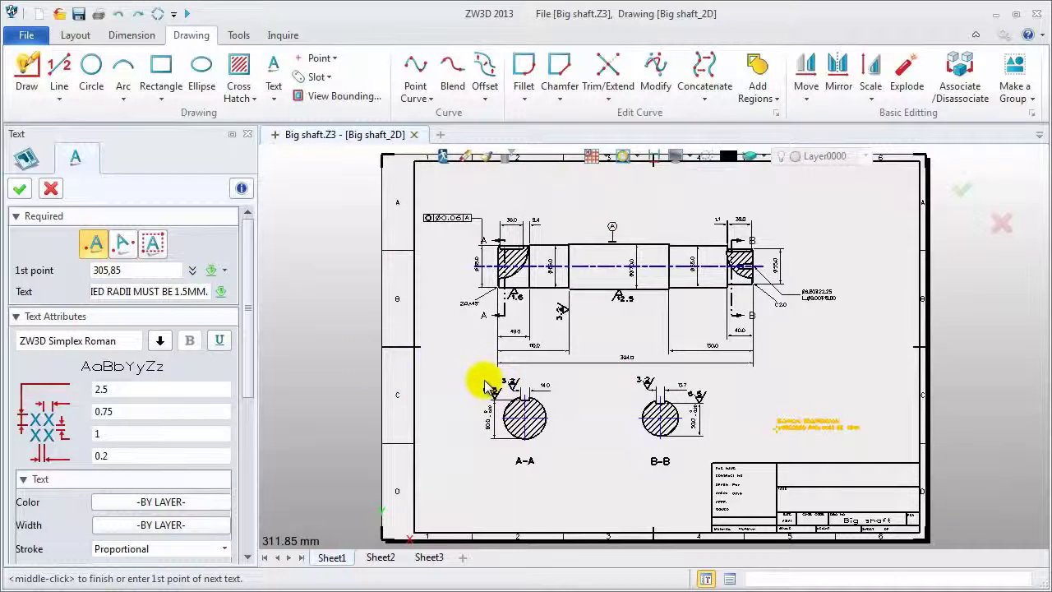
- Reposition the technical requirements note's origin to 305,65, just above the title block, and save the drawing
left_click(135, 270)
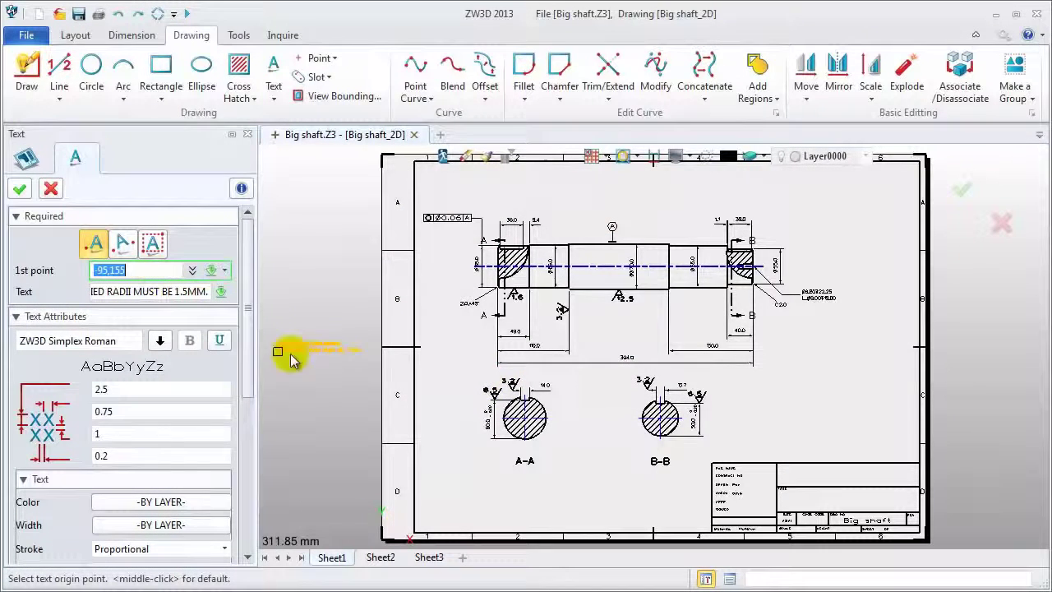
left_click(779, 458)
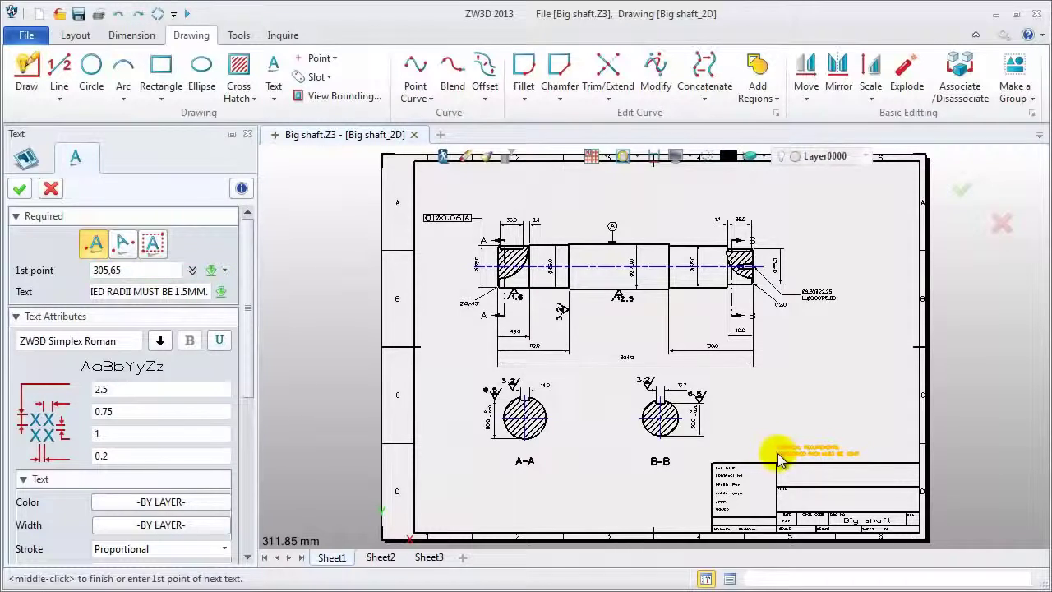
middle_click(880, 446)
scroll(867, 465, "up", 2)
scroll(851, 485, "up", 2)
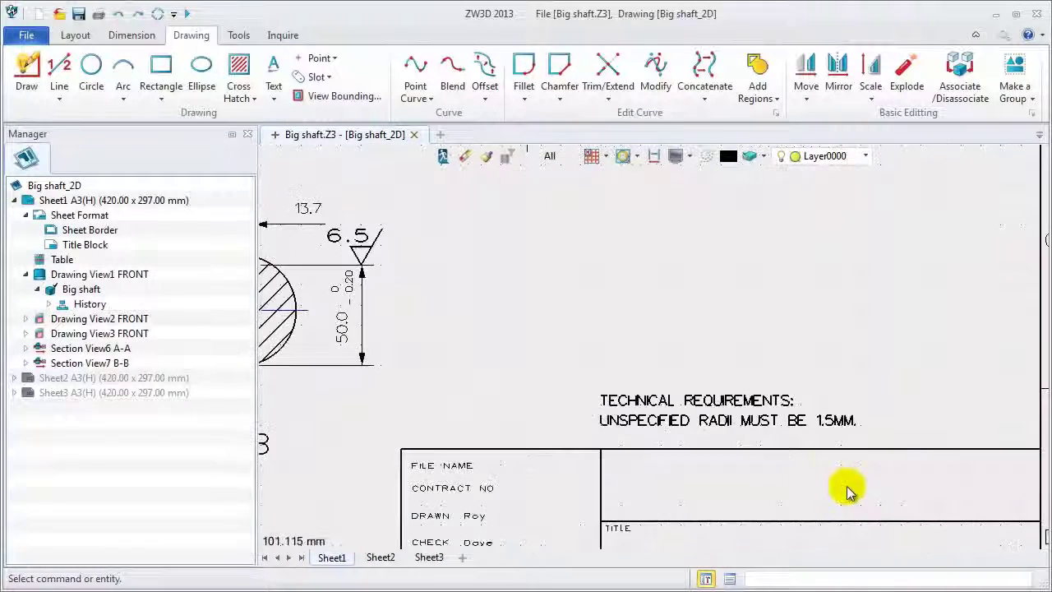
scroll(849, 488, "down", 2)
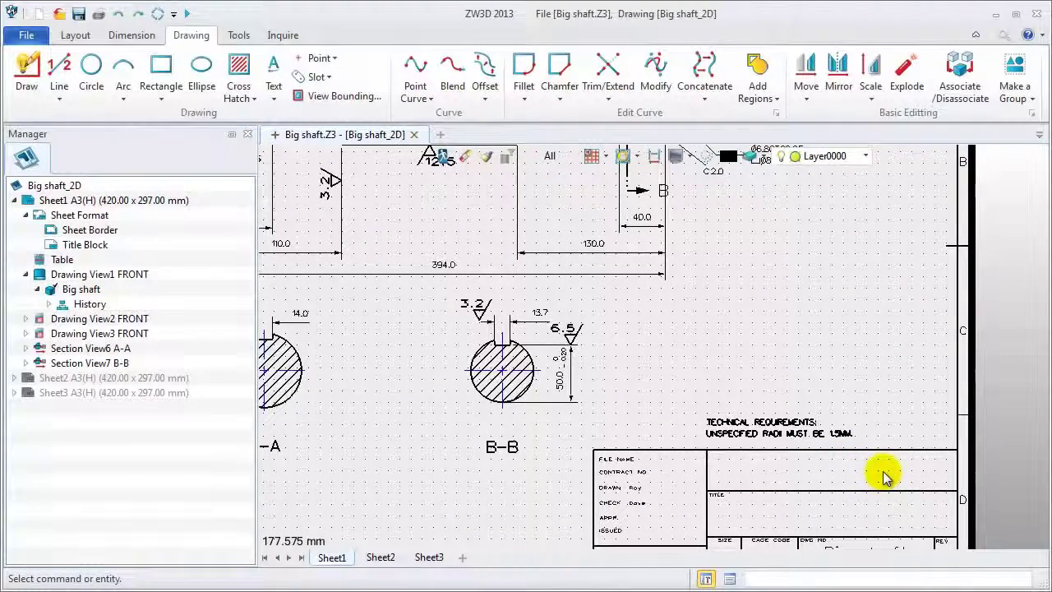
scroll(884, 472, "down", 2)
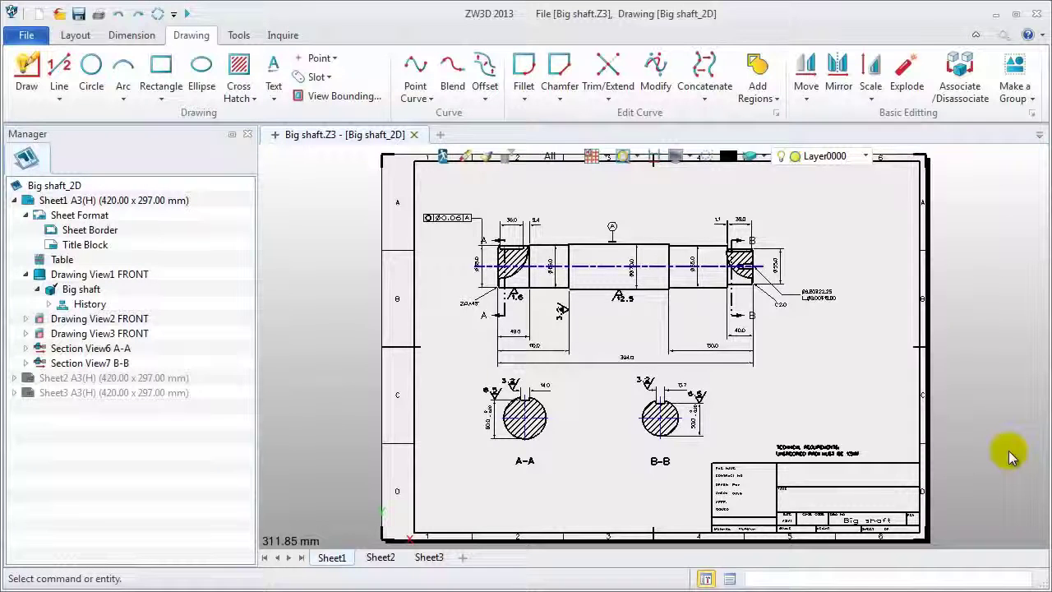
key("ctrl+s")
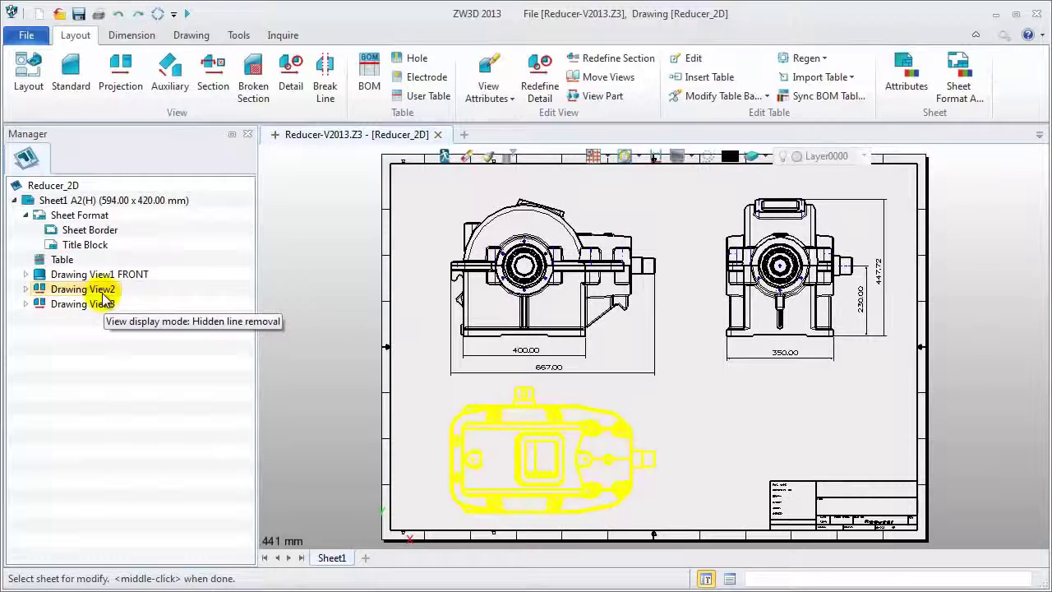
- Hide the Reducer_Cover component in Drawing View2 of the Reducer_2D assembly drawing
left_click(25, 290)
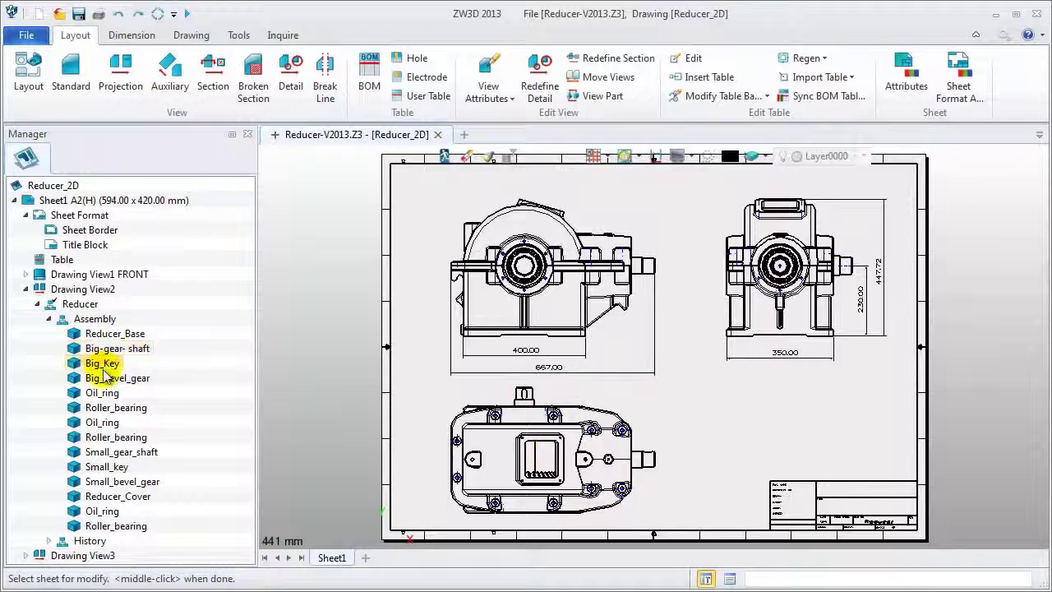
right_click(148, 498)
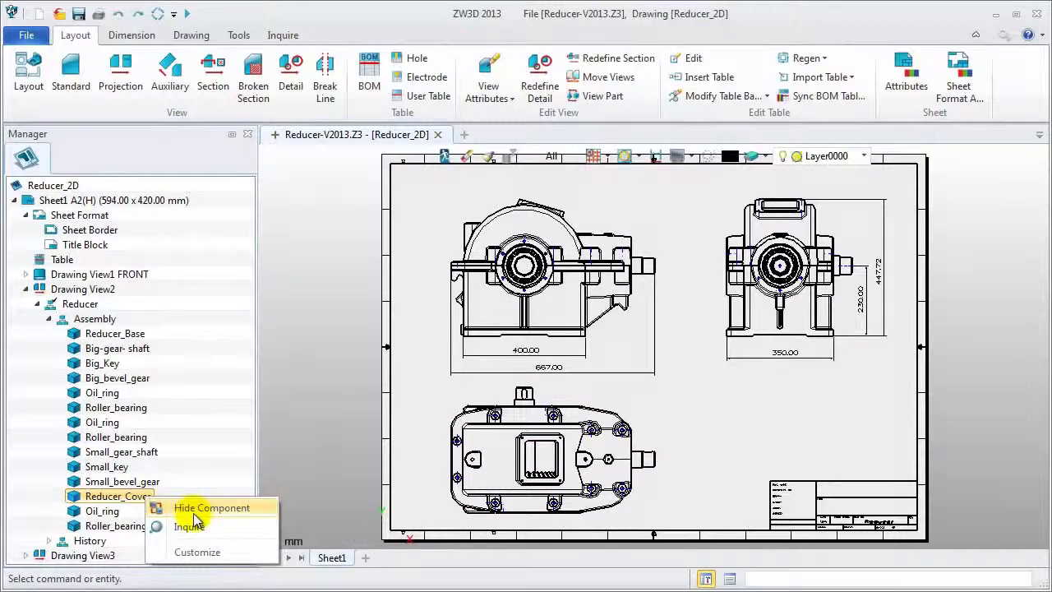
left_click(194, 510)
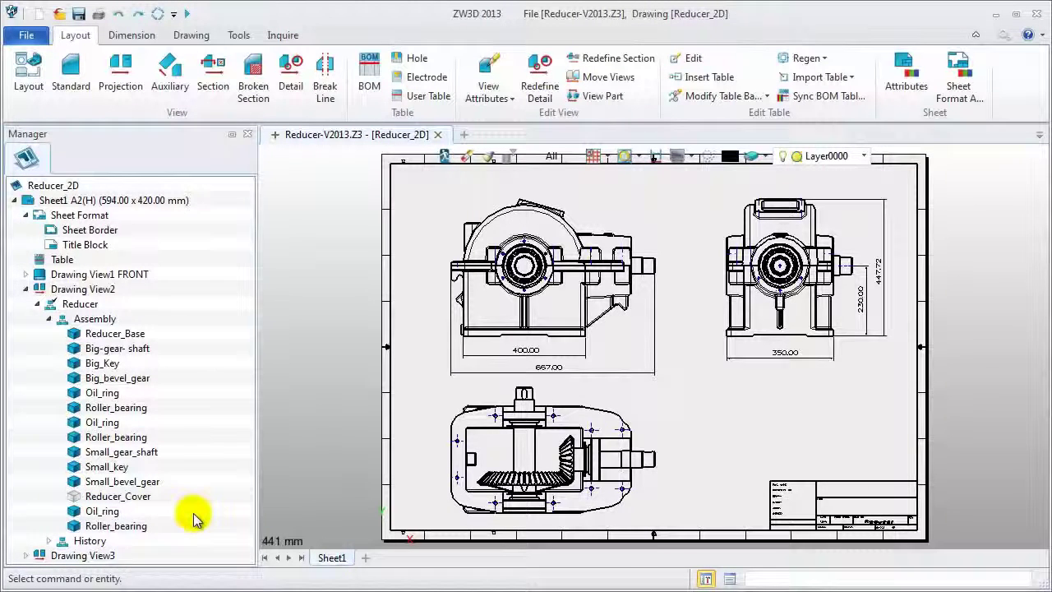
left_click(80, 289)
left_click(26, 290)
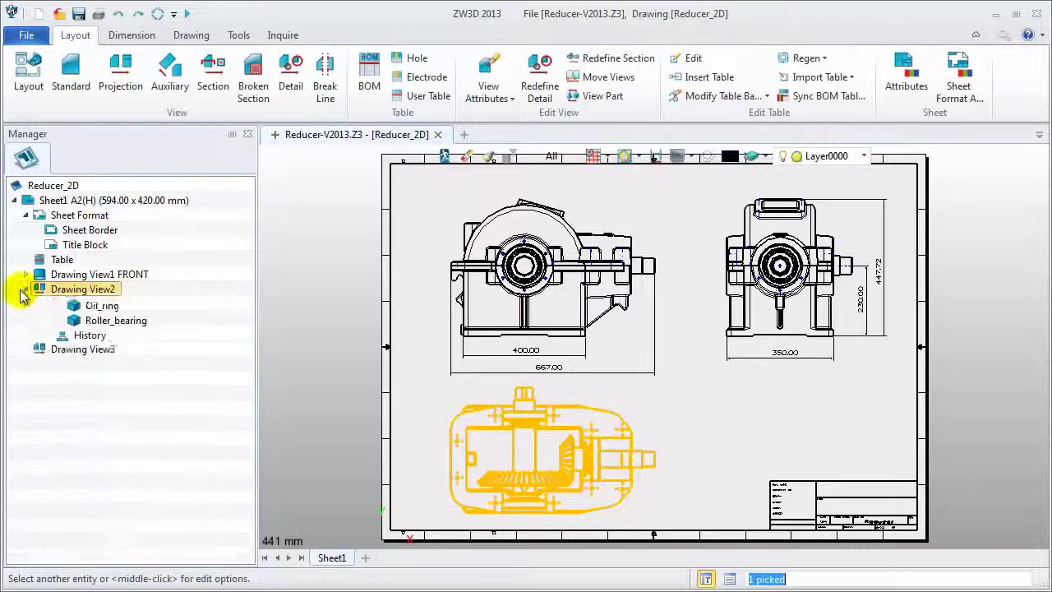
left_click(136, 411)
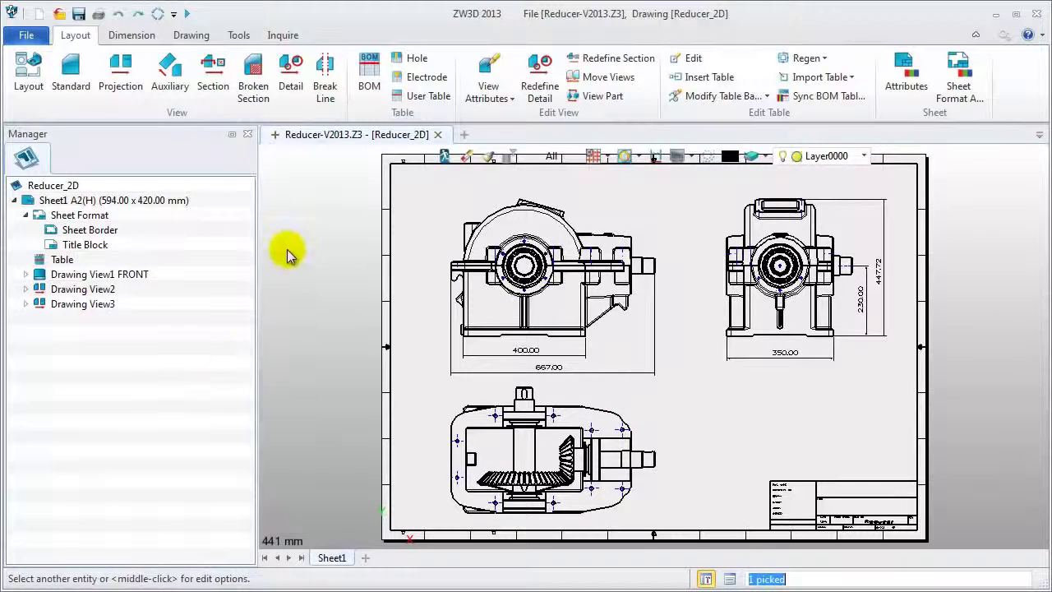
- Start a BOM table for the front view of the reducer and name it Bom
left_click(368, 89)
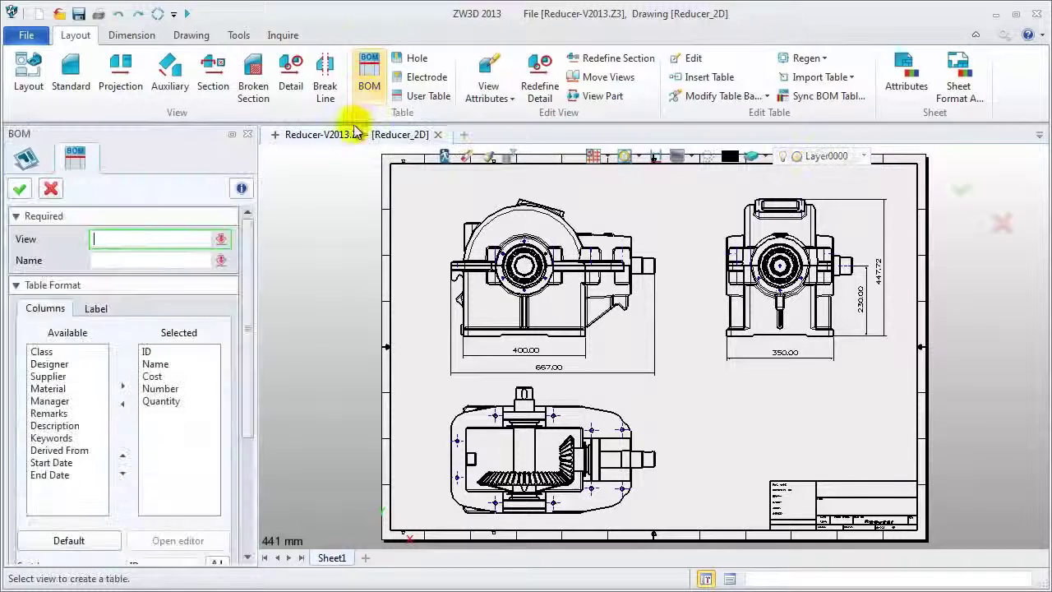
left_click(481, 241)
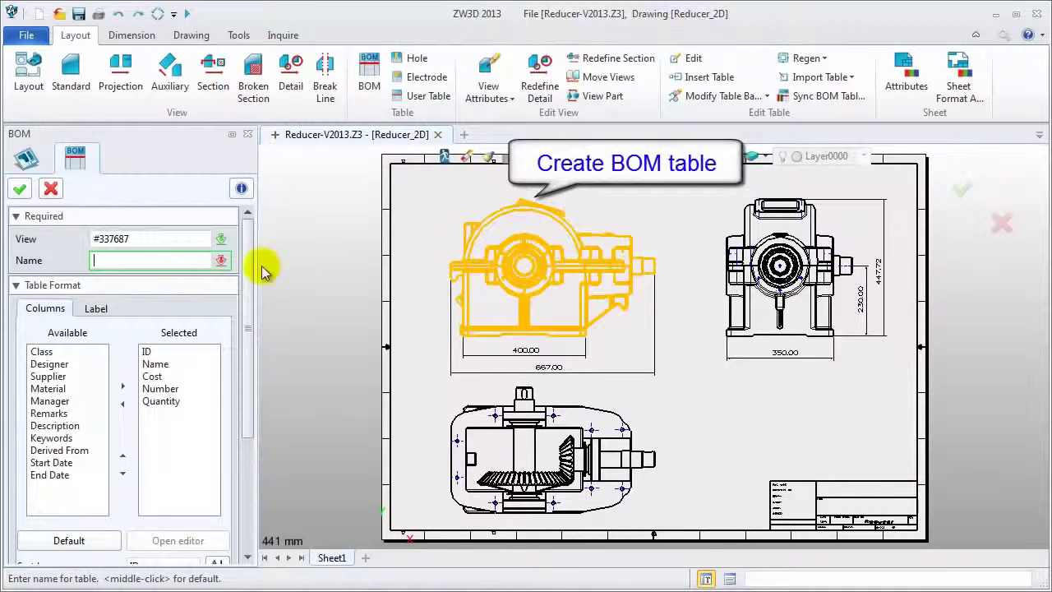
type("Bom")
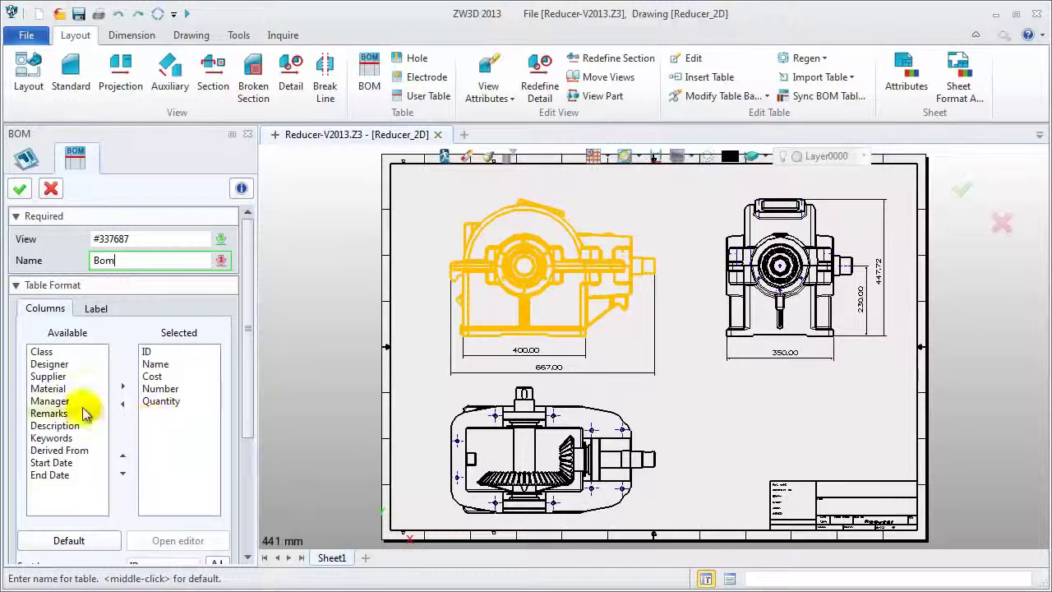
- Add the Material and Description columns to the BOM table and remove the Cost and Number columns
left_click(123, 387)
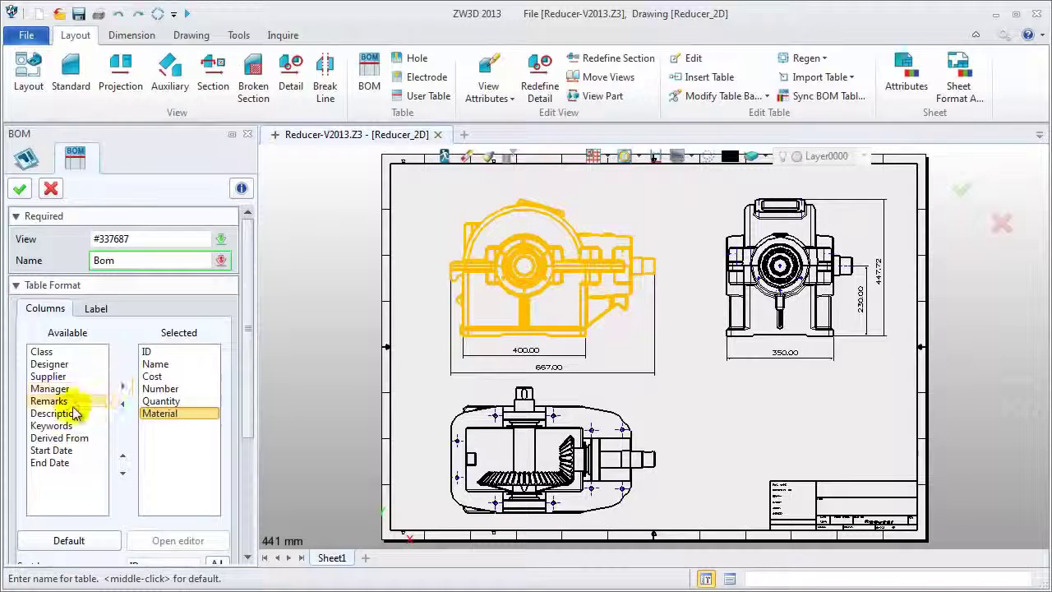
left_click(123, 387)
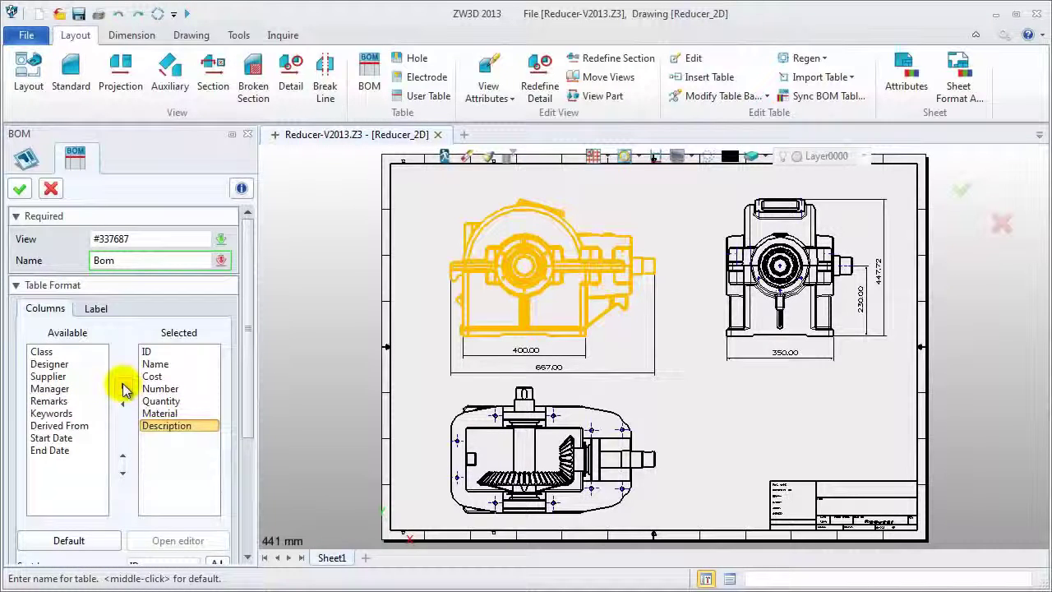
left_click(151, 375)
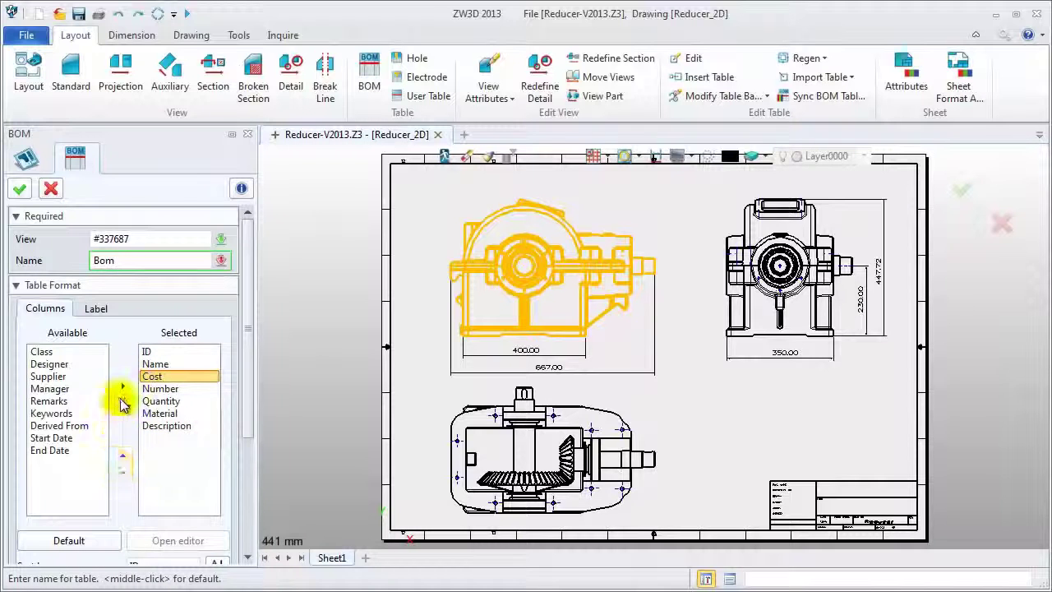
left_click(122, 403)
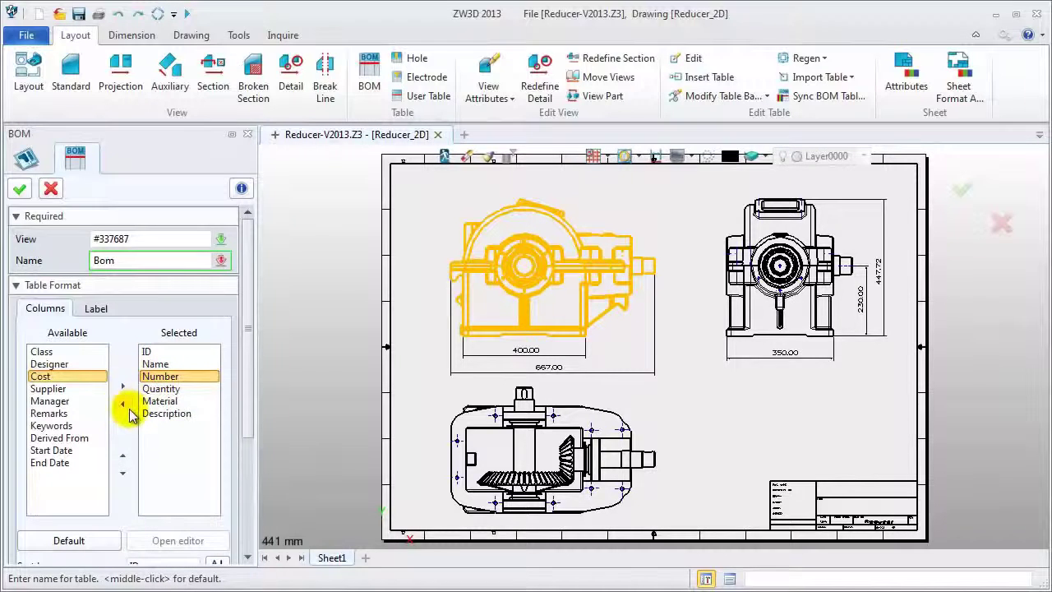
left_click(123, 404)
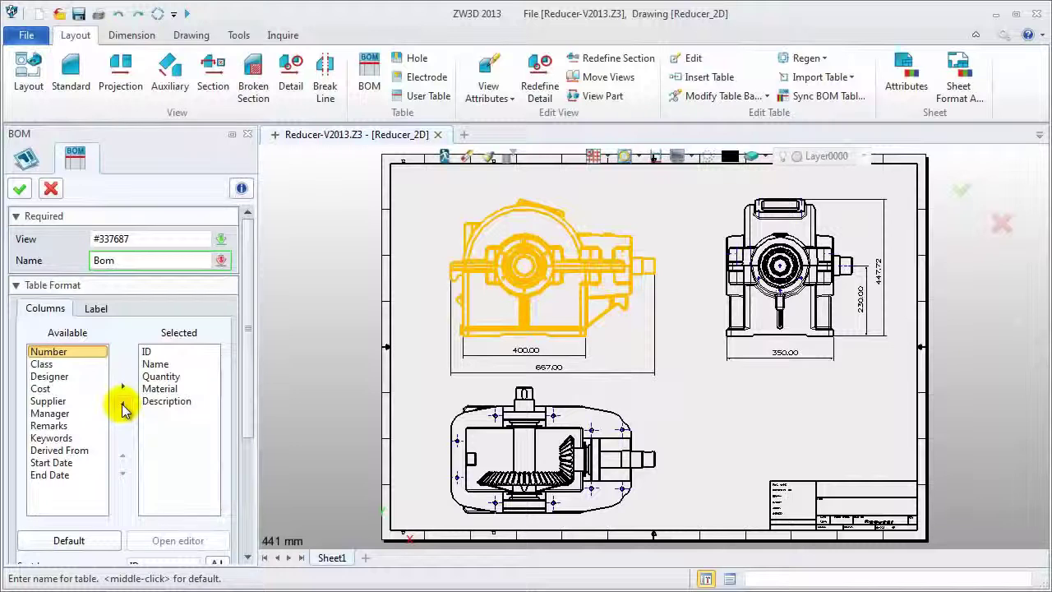
- Create the BOM table and place its bottom-right corner on the title block's upper-right corner, at about 583.5,64.1
left_click(20, 189)
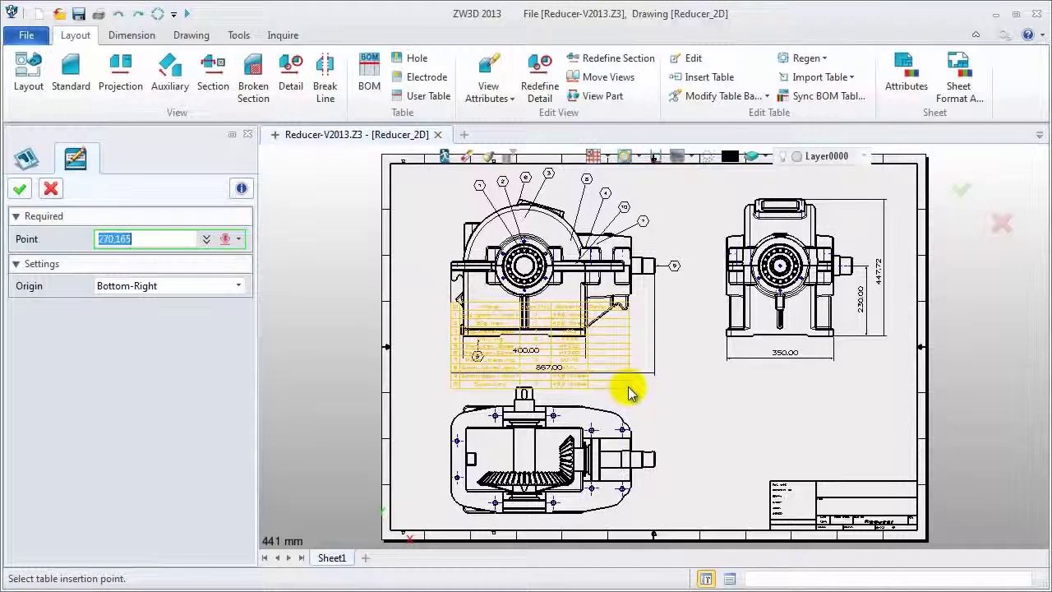
scroll(904, 483, "up", 5)
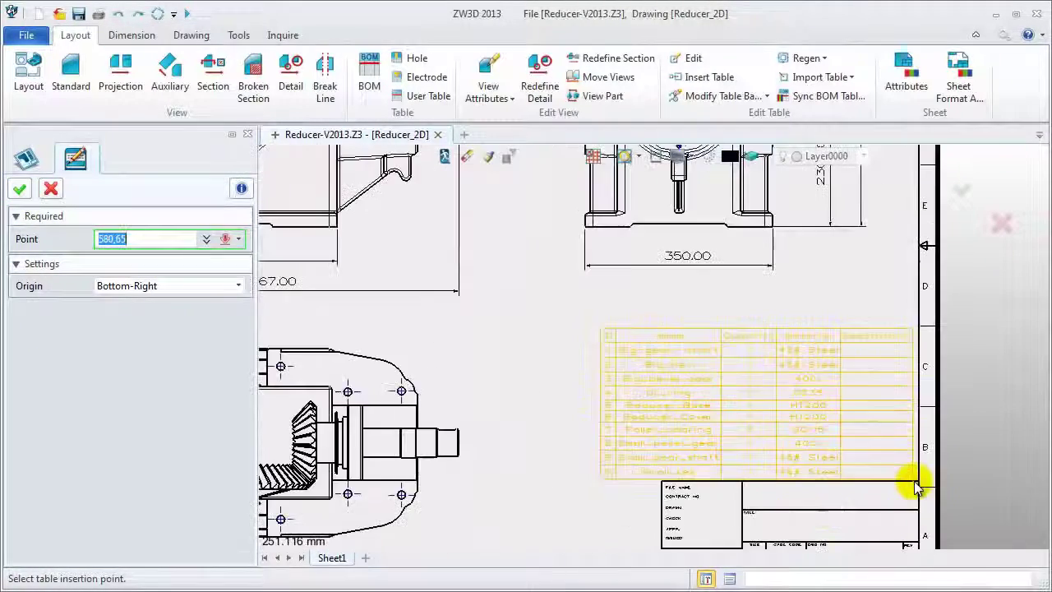
scroll(916, 487, "up", 2)
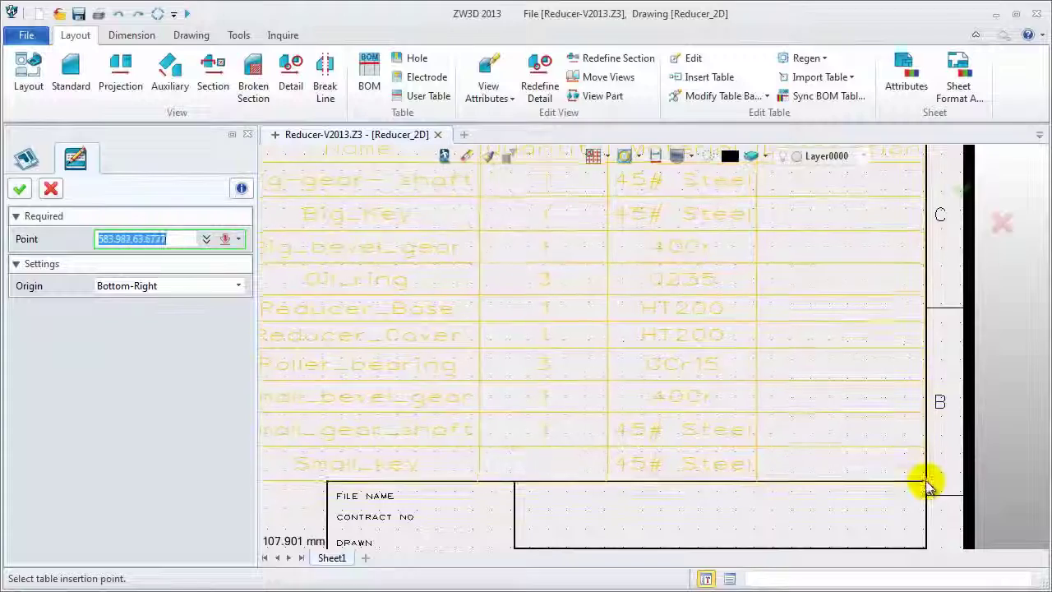
left_click(924, 485)
scroll(923, 485, "down", 3)
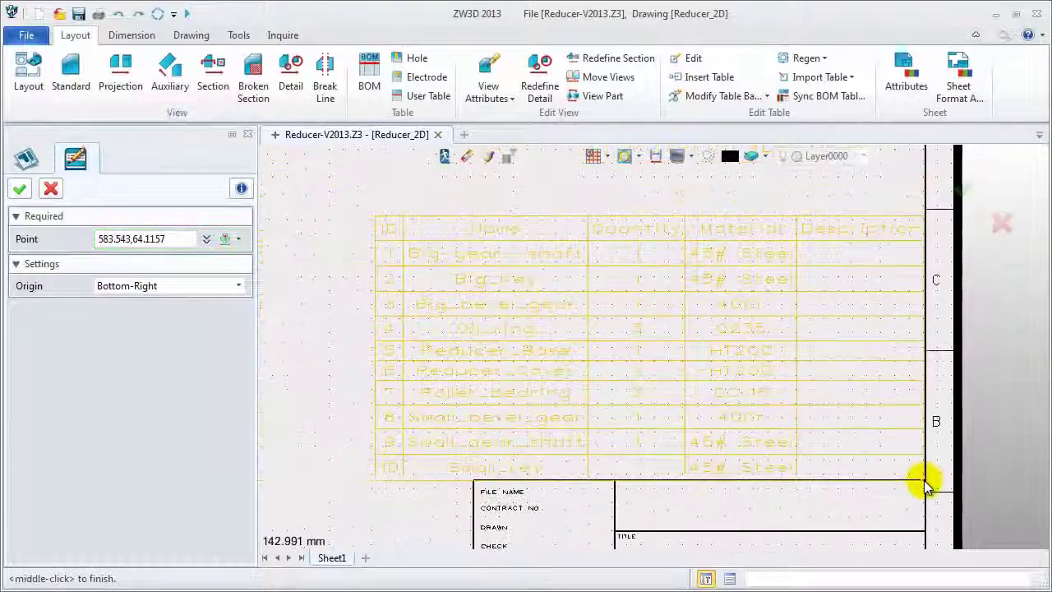
scroll(924, 486, "down", 3)
middle_click(698, 432)
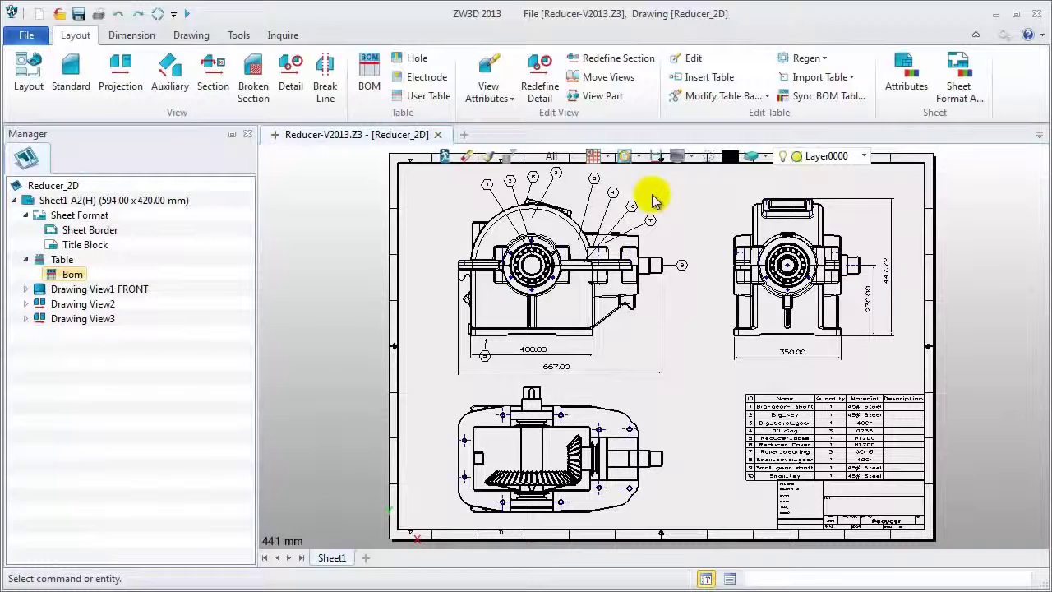
- Reposition balloons 1 and 2 above the front view so they line up in one horizontal row
scroll(627, 190, "up", 1)
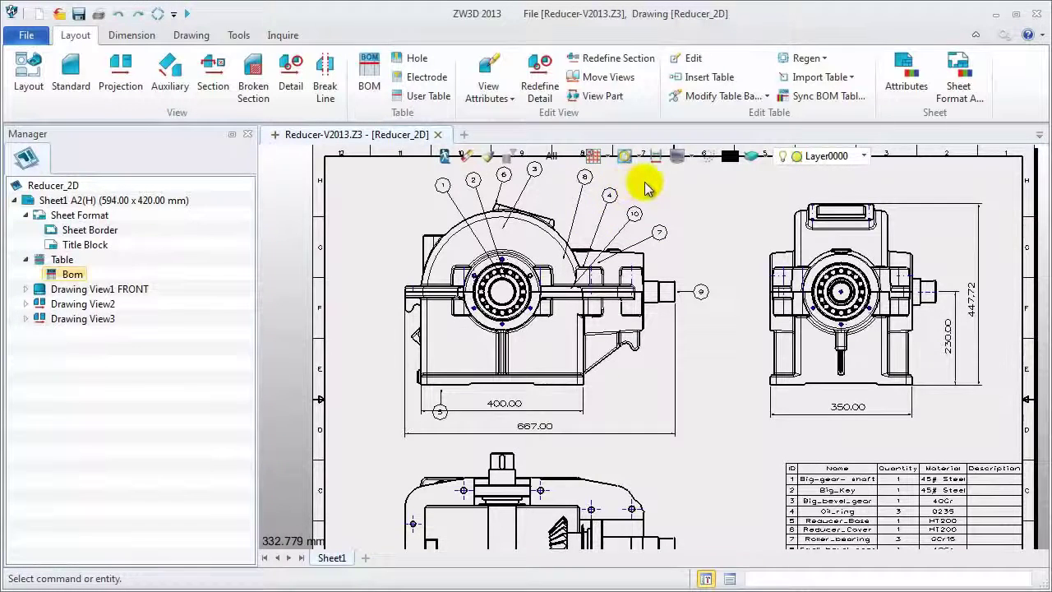
mouse_move(652, 194)
middle_mouse_down()
mouse_move(622, 211)
mouse_move(556, 205)
middle_mouse_up()
scroll(526, 218, "up", 1)
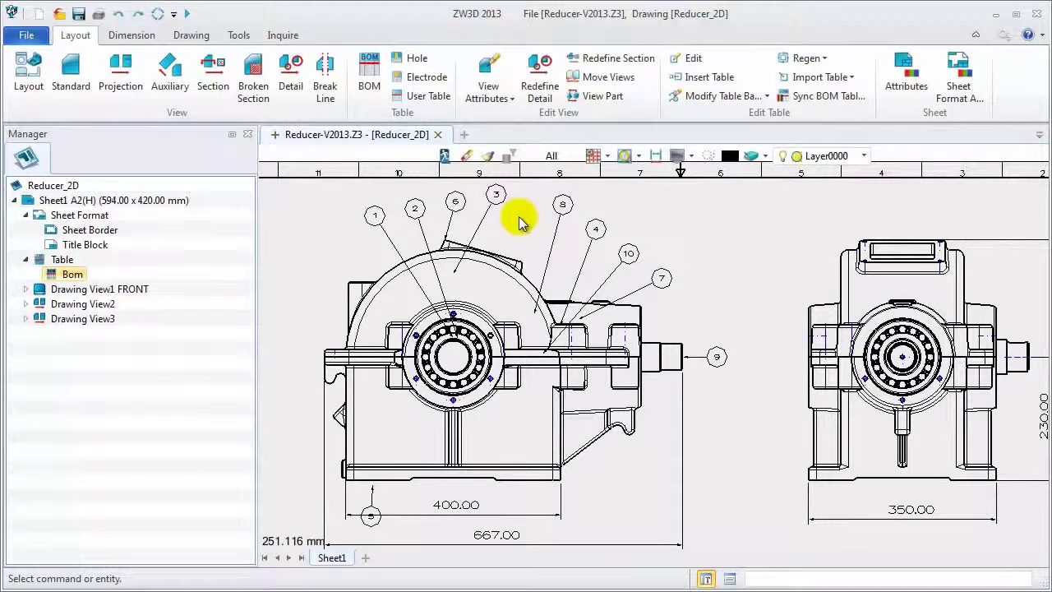
left_click_drag(374, 215, 361, 211)
left_click(358, 210)
scroll(354, 206, "up", 2)
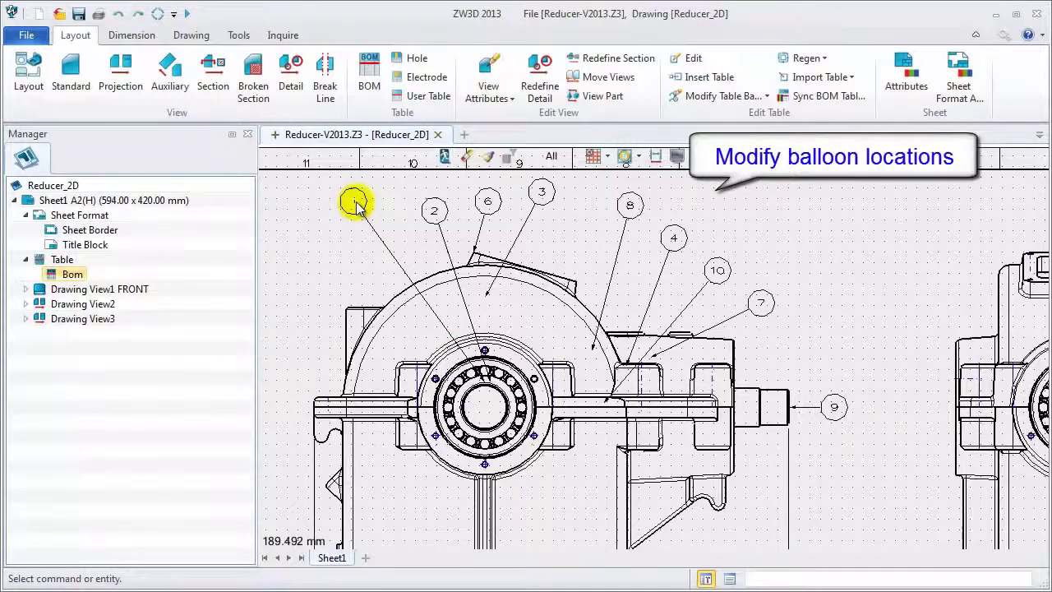
left_click_drag(458, 216, 450, 204)
left_click(450, 202)
- Modify table balloon 6 so its arrow points to the inner arc of the cover, near the arc's upper right
left_click(531, 212)
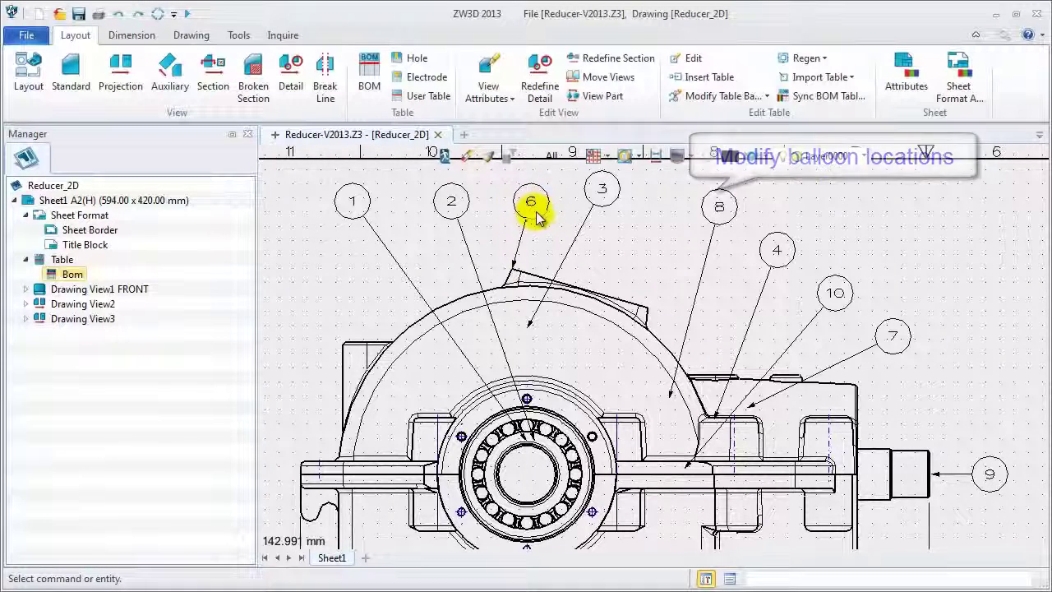
left_click(539, 221)
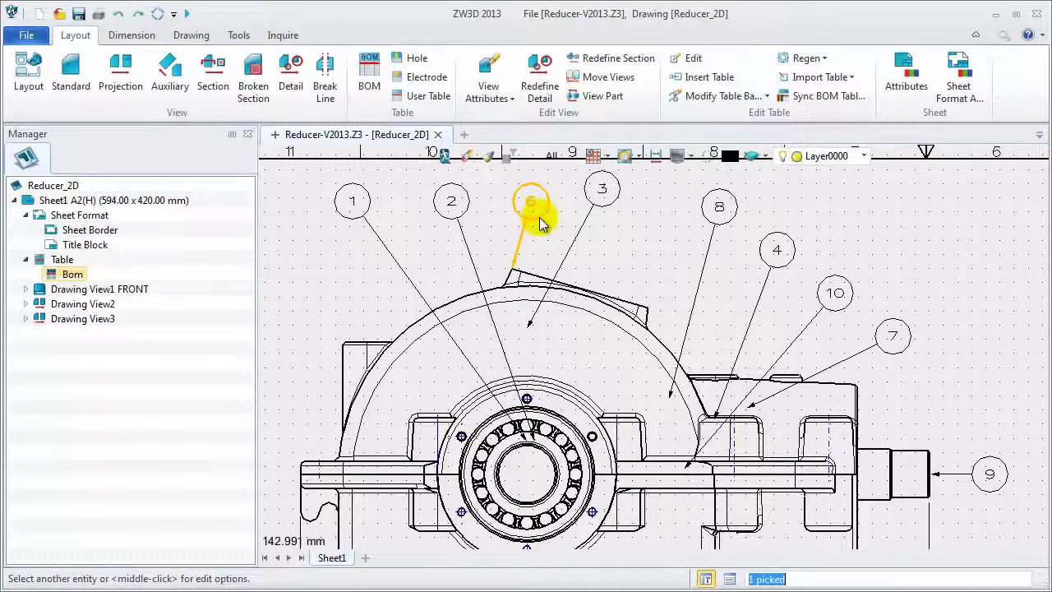
left_click(703, 96)
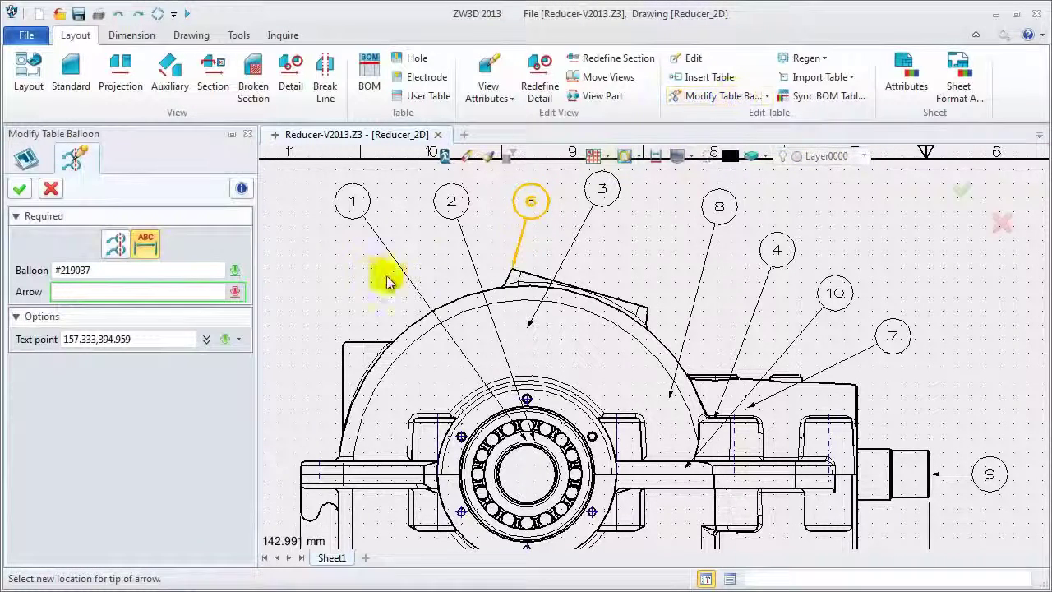
left_click(631, 340)
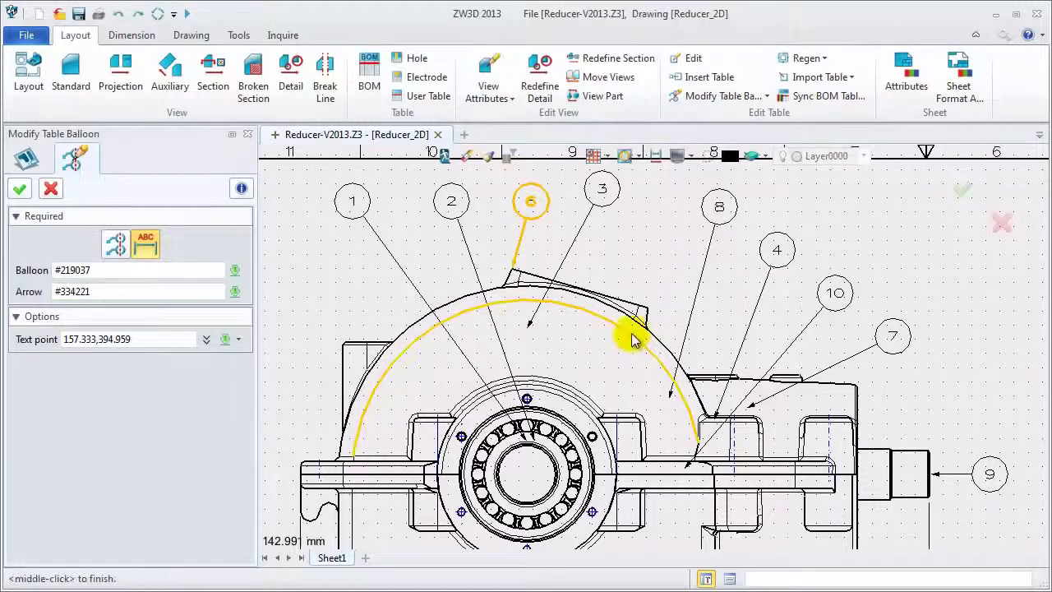
middle_click(663, 235)
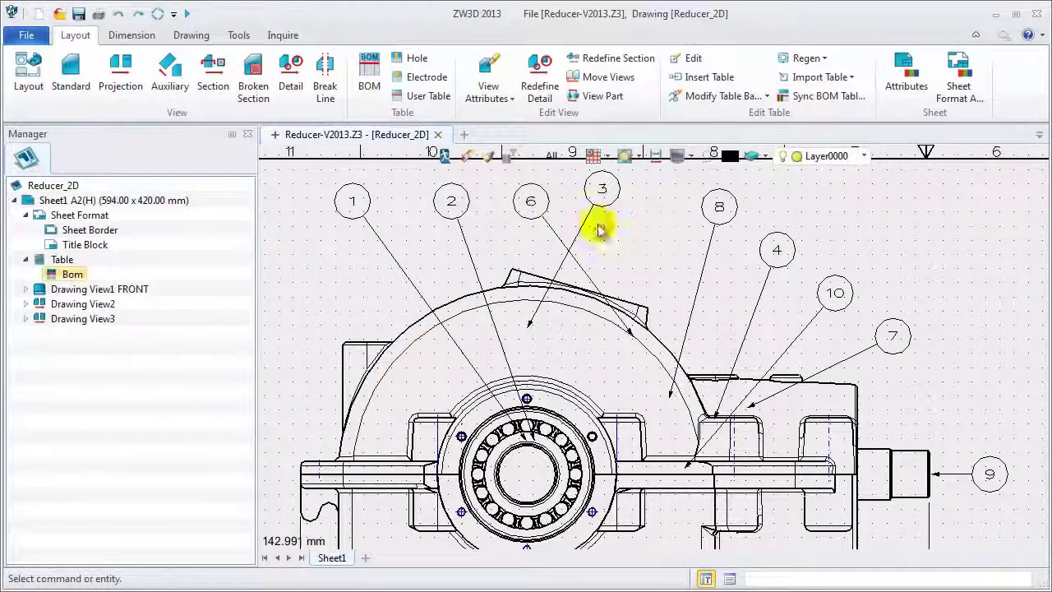
- Move balloon 6 to the right of balloon 3 and align balloons 3 and 6 with the row of balloons 1 and 2
left_click(531, 206)
left_click(665, 203)
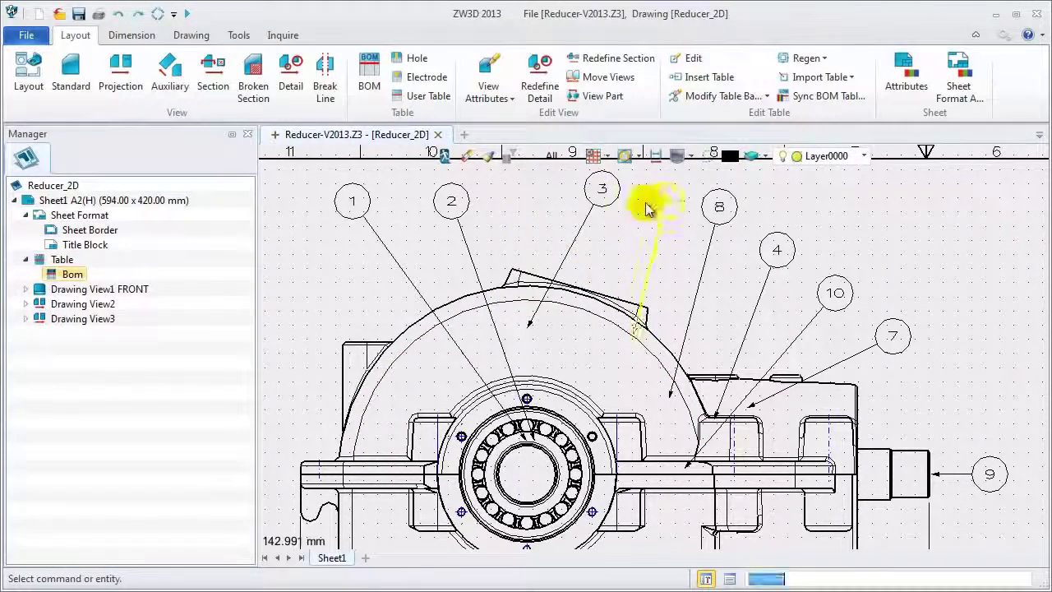
left_click(605, 190)
left_click(582, 205)
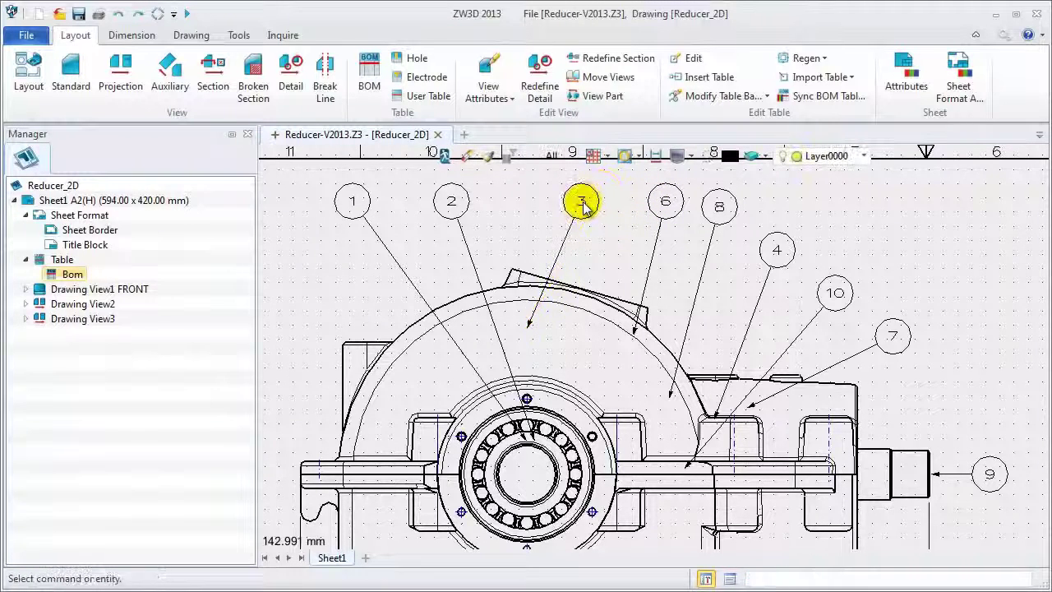
- Change the upper text of balloon 6, on the cover's inner arc, to 4
double_click(675, 211)
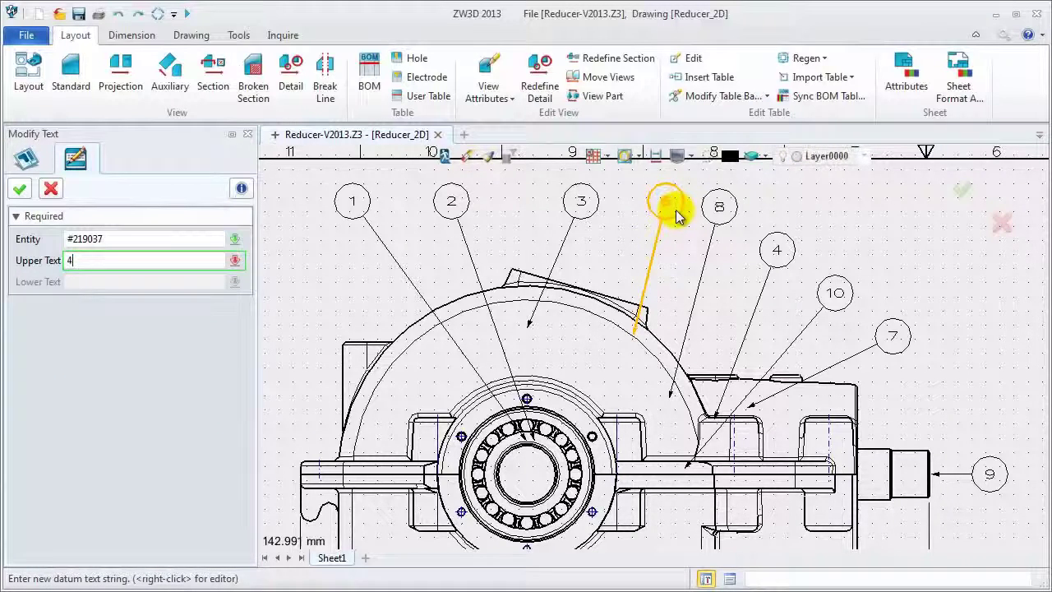
type("4")
left_click(20, 189)
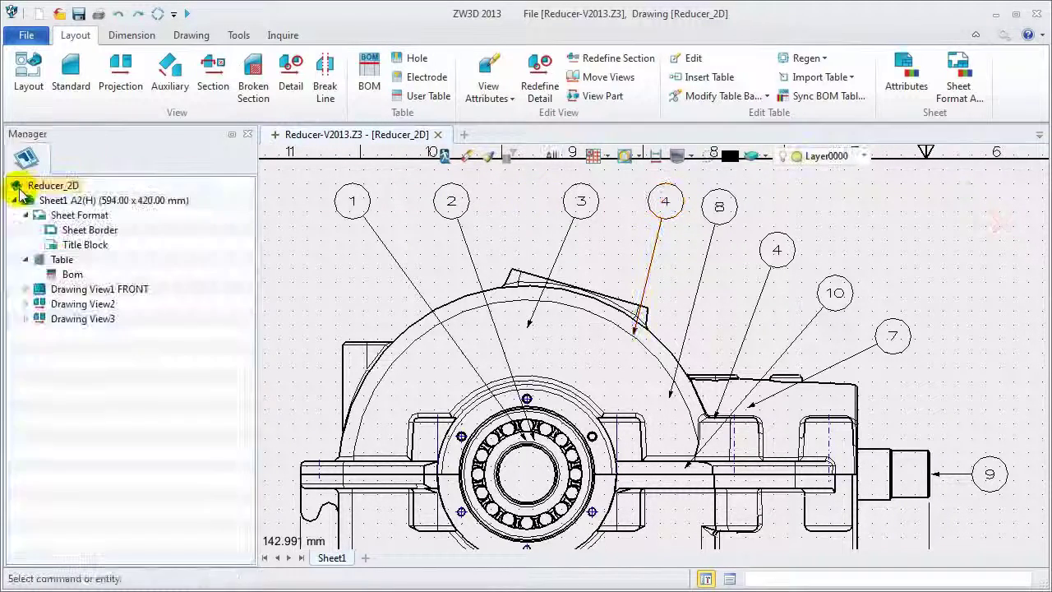
- Change the upper text of balloon 8 to 5 and move it into line to the right of the balloon on the inner arc
left_click(720, 208)
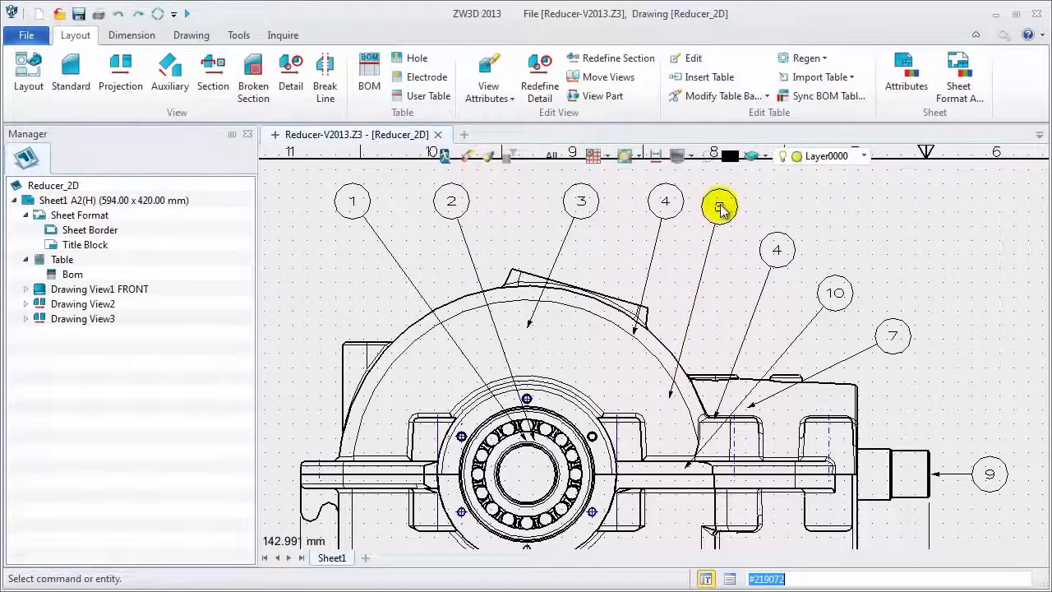
double_click(722, 214)
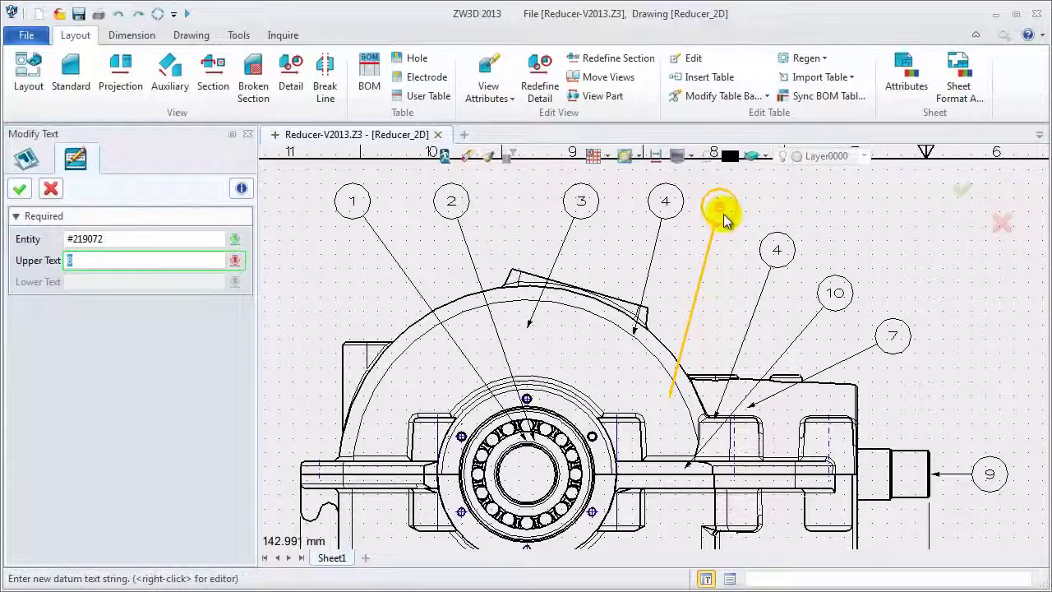
key("Return")
middle_click(711, 215)
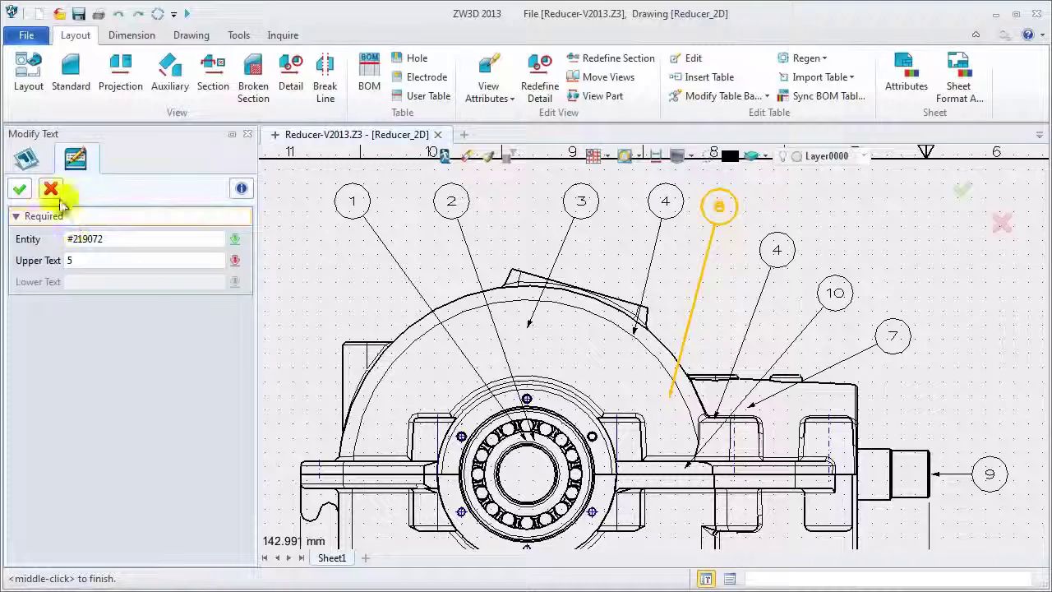
left_click(730, 213)
left_click_drag(740, 212, 752, 205)
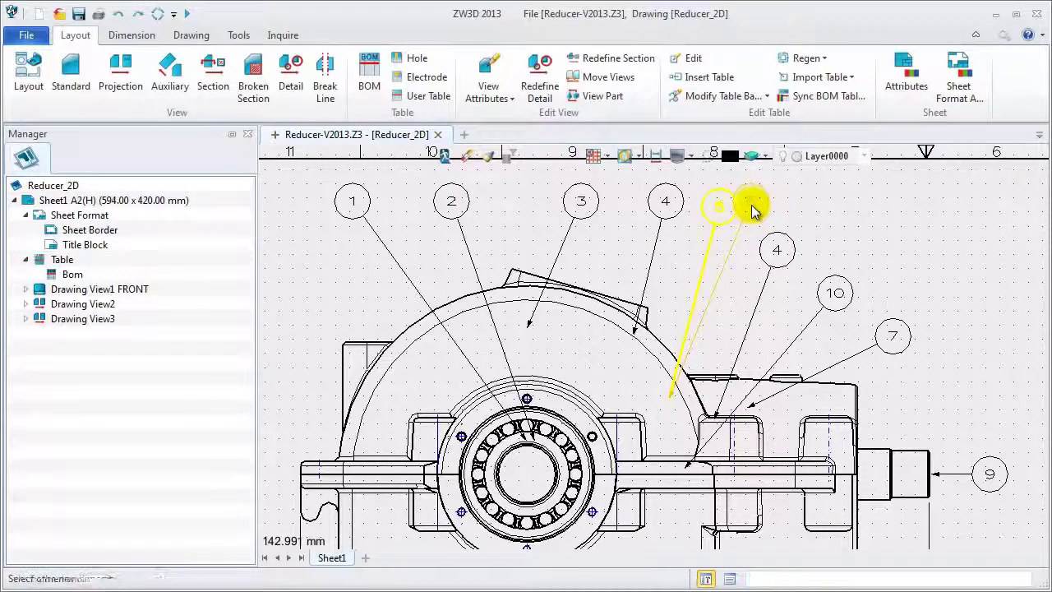
- Move the original balloon 4 up beside balloon 5 and change its upper text to 6
left_click_drag(787, 250, 821, 210)
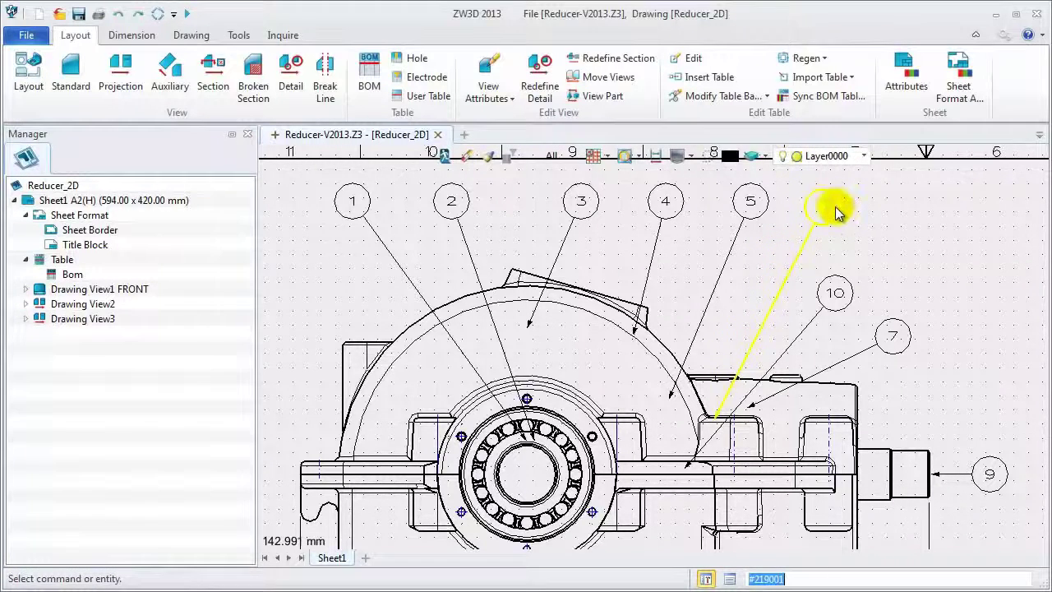
left_click(824, 211)
double_click(824, 211)
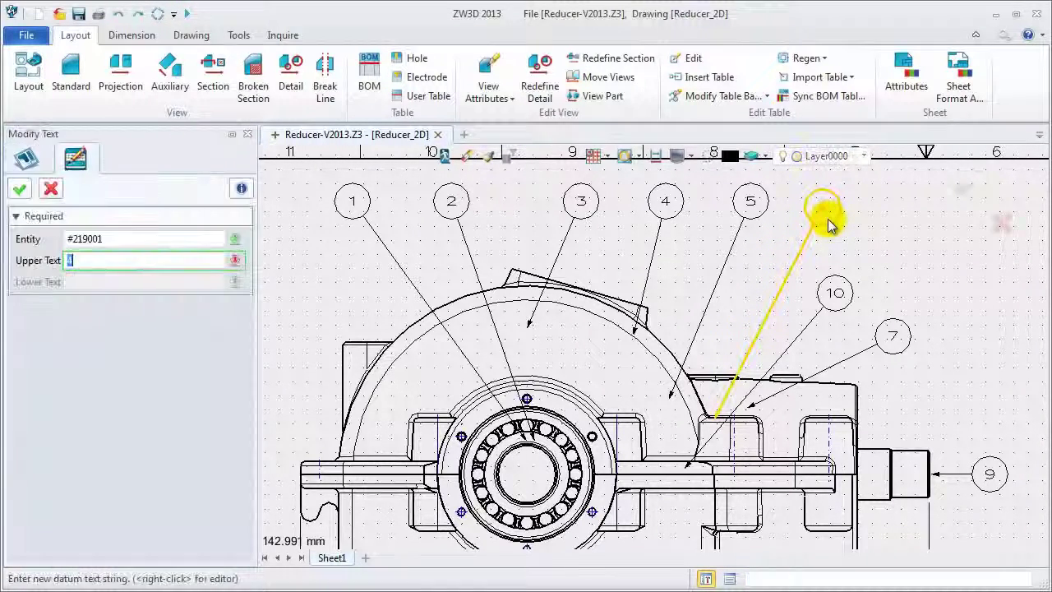
type("6")
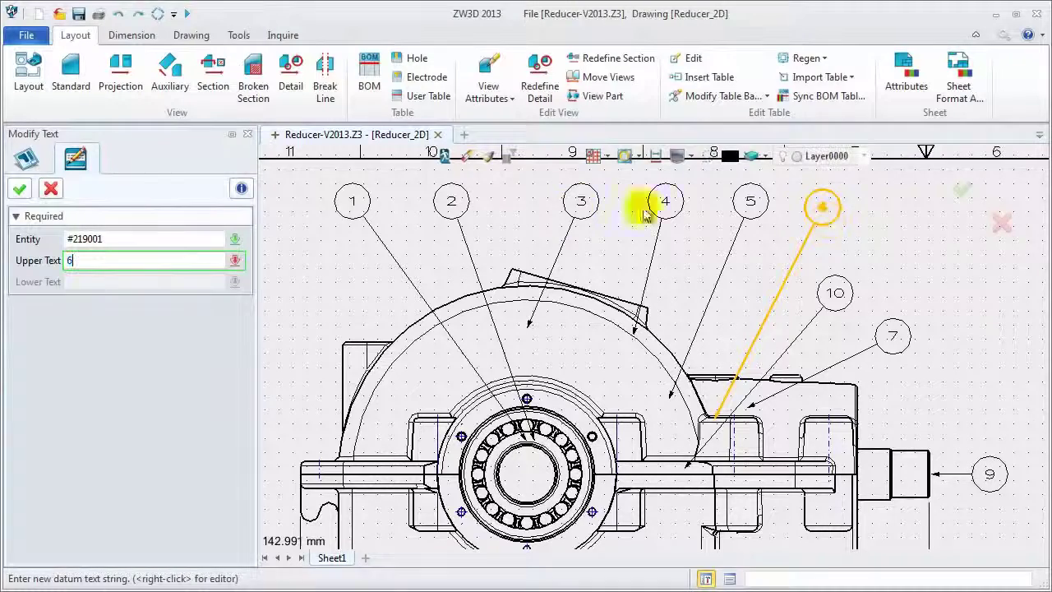
left_click(20, 191)
- Move balloon 7 up to the right end of the balloon row, level with balloon 5
left_click(893, 336)
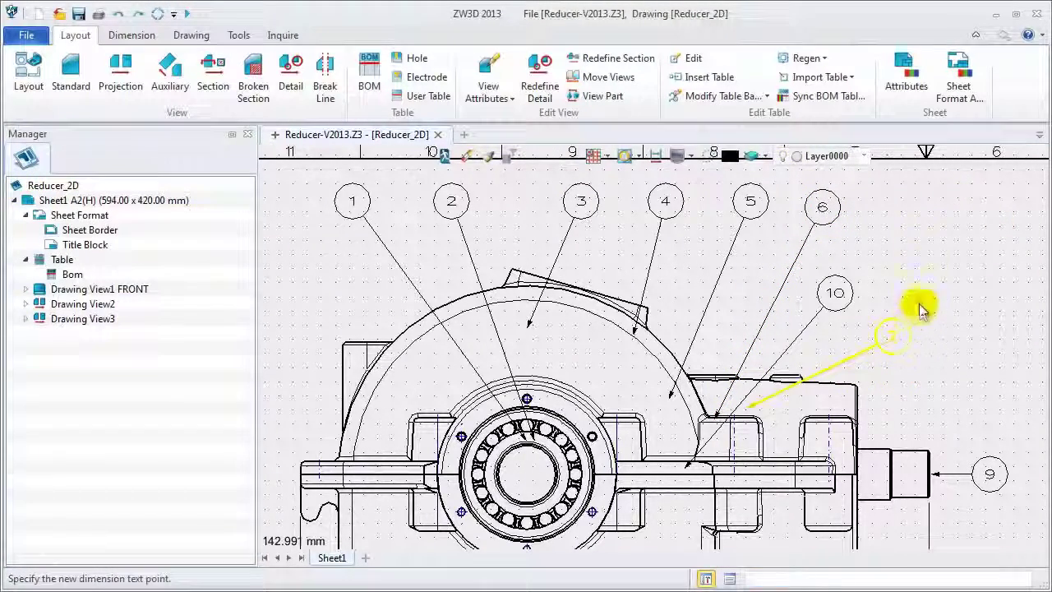
left_click(931, 212)
left_click(935, 222)
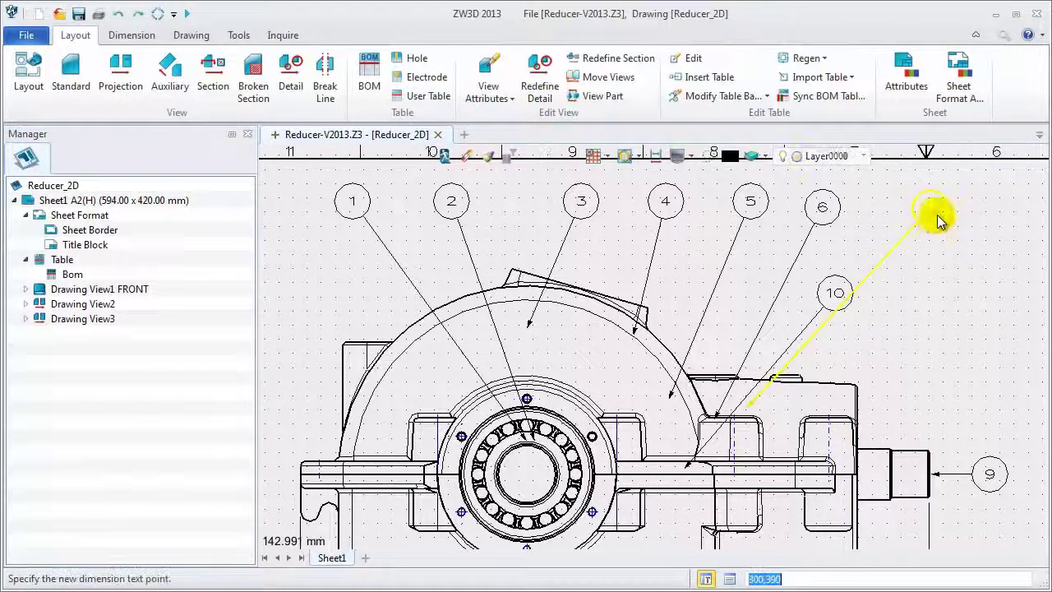
left_click(937, 209)
left_click(834, 215)
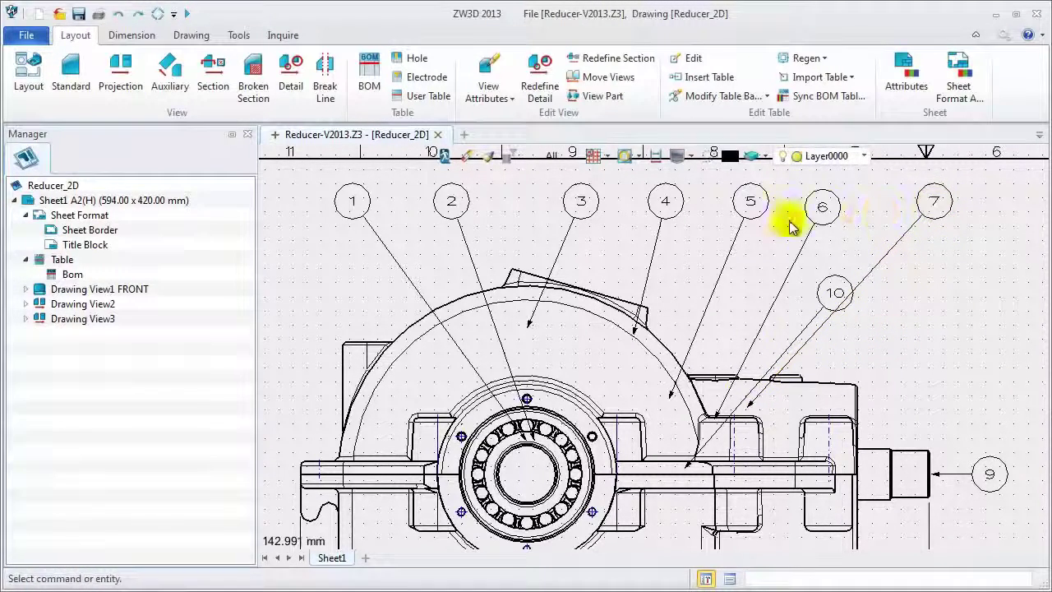
- Place balloon 6 level with the row between balloons 5 and 7, and move balloon 10 out to the right, above balloon 9
left_click(838, 209)
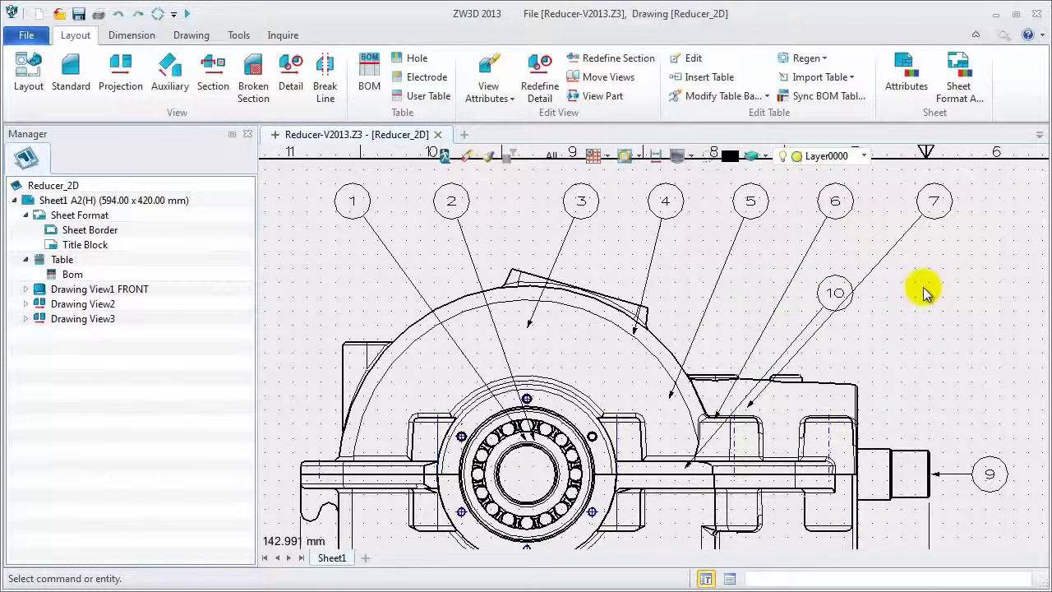
scroll(871, 322, "down", 2)
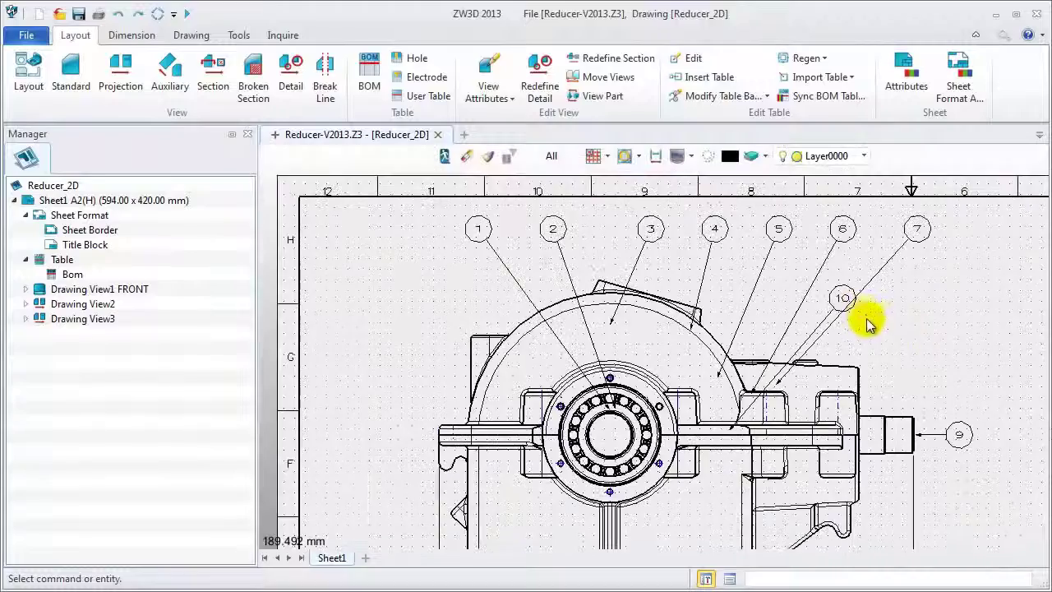
middle_click_drag(893, 354, 804, 289)
left_click(757, 255)
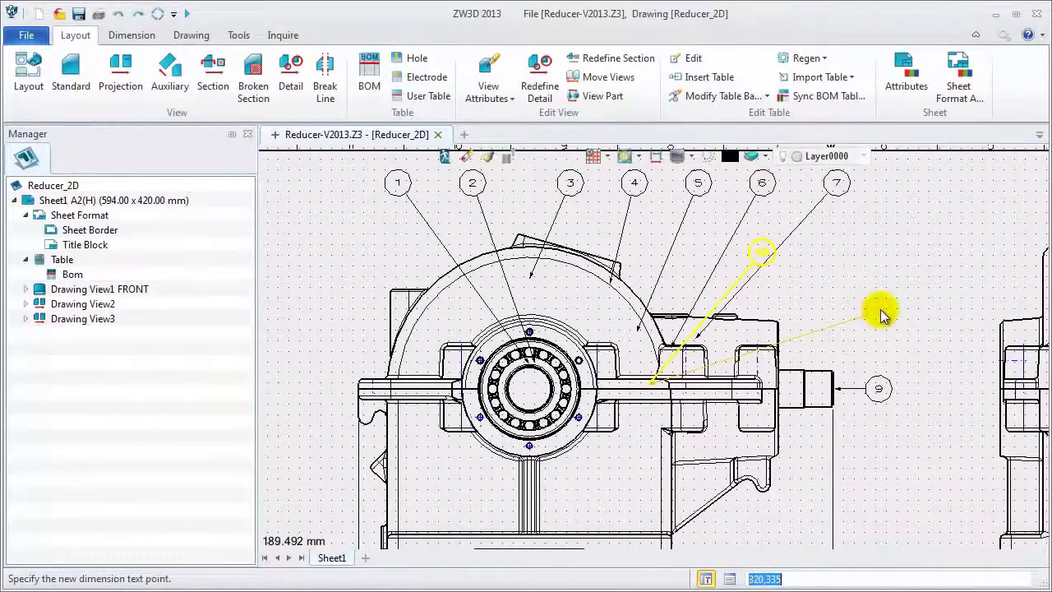
left_click(878, 314)
- Change the upper text of the balloon just above balloon 9 to 8
double_click(879, 315)
type("8")
key("Return")
left_click(20, 189)
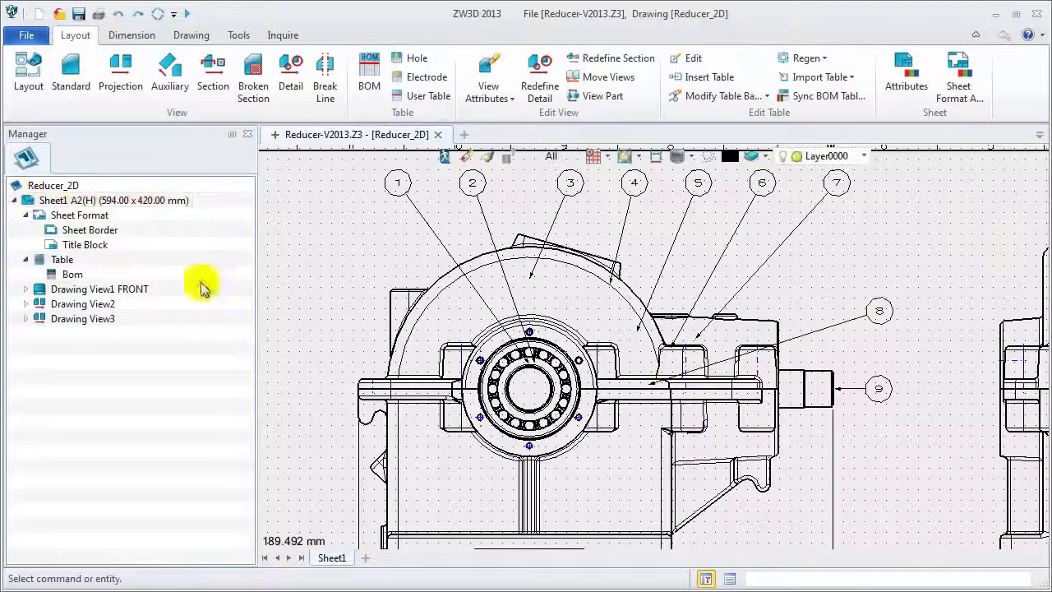
- Relocate the arrow tip of the balloon under the reducer base to the edge of the base's right-hand hook in the front view
scroll(883, 435, "down", 3)
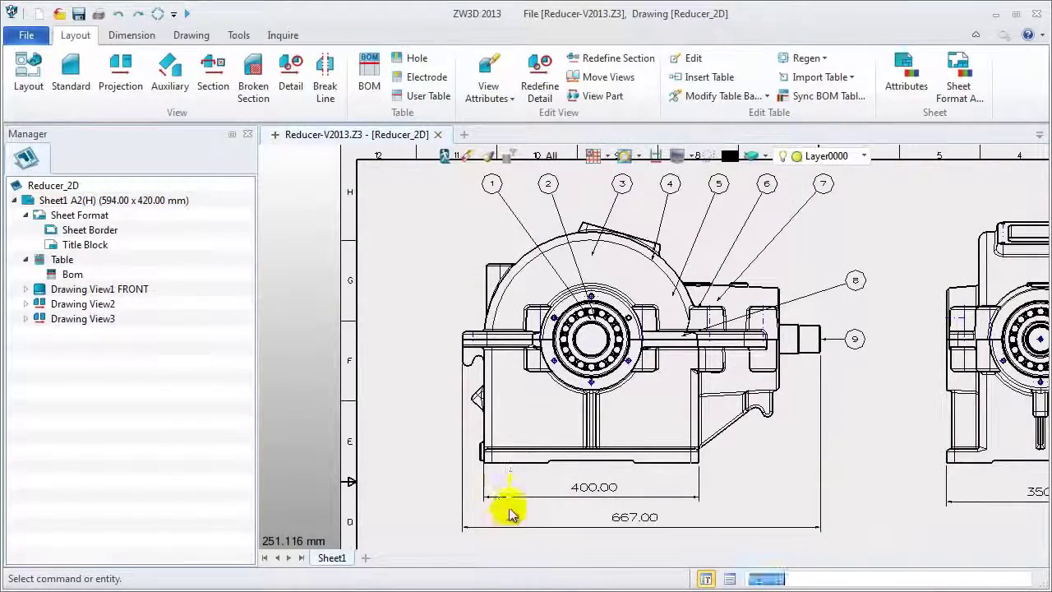
left_click(715, 96)
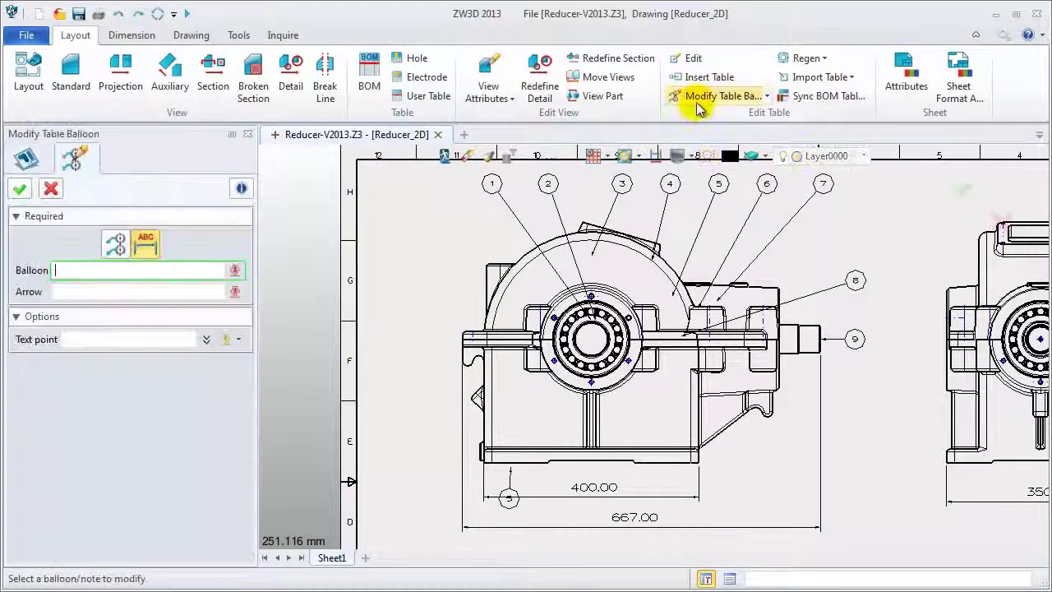
left_click(510, 499)
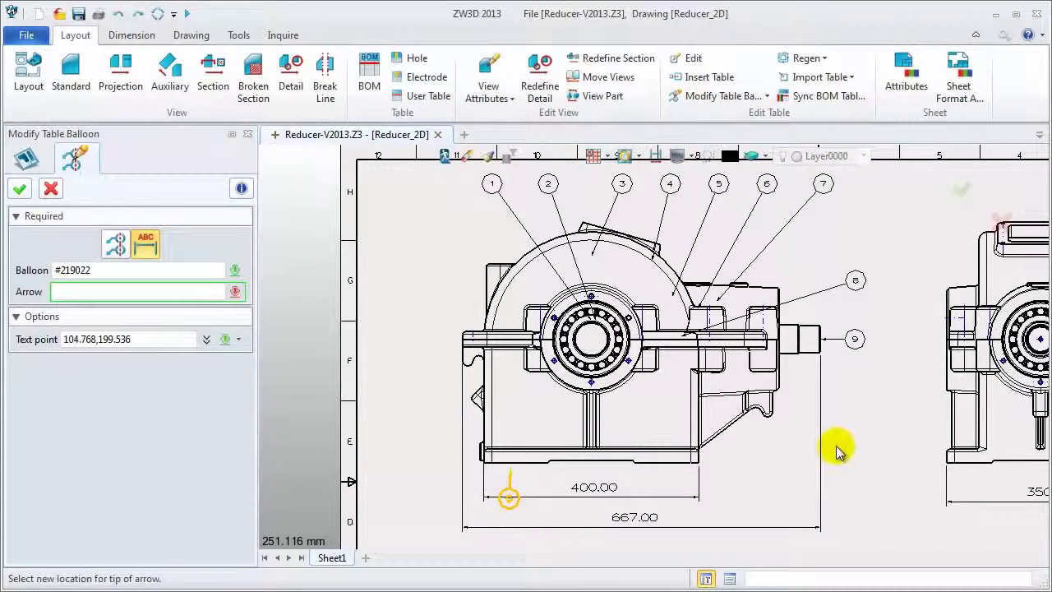
scroll(798, 432, "up", 3)
left_click(753, 378)
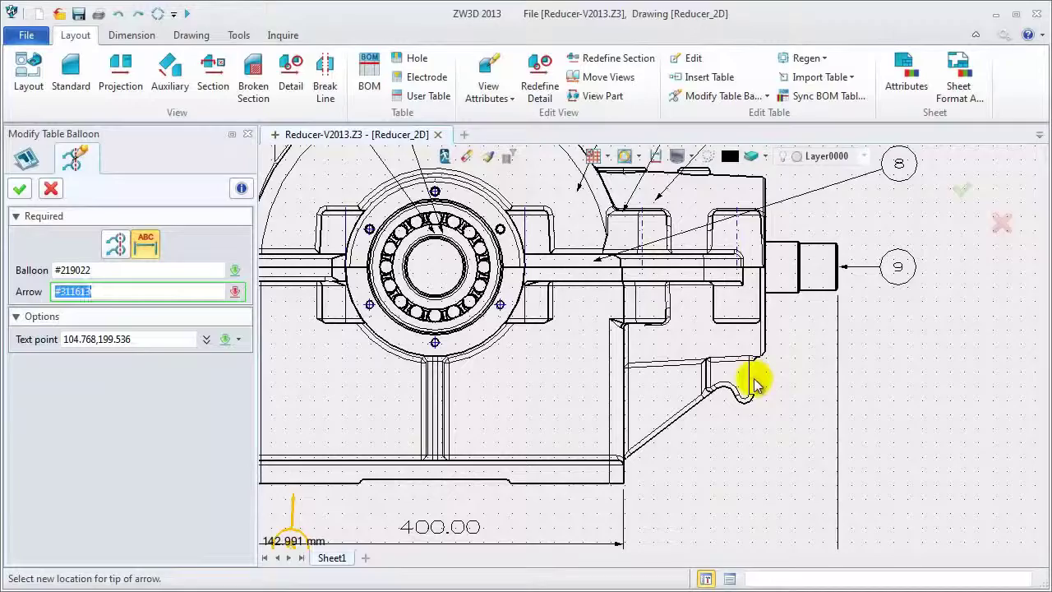
middle_click(858, 417)
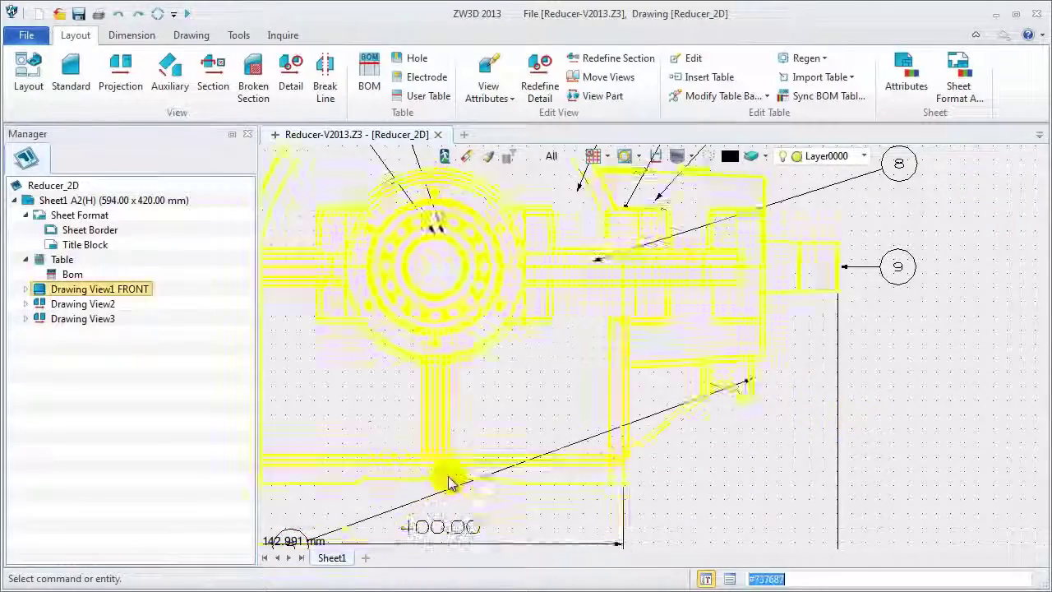
- Move the base's balloon to the right of the front view, below balloon 9, and set its upper text to 10
scroll(419, 493, "down", 2)
left_click(332, 527)
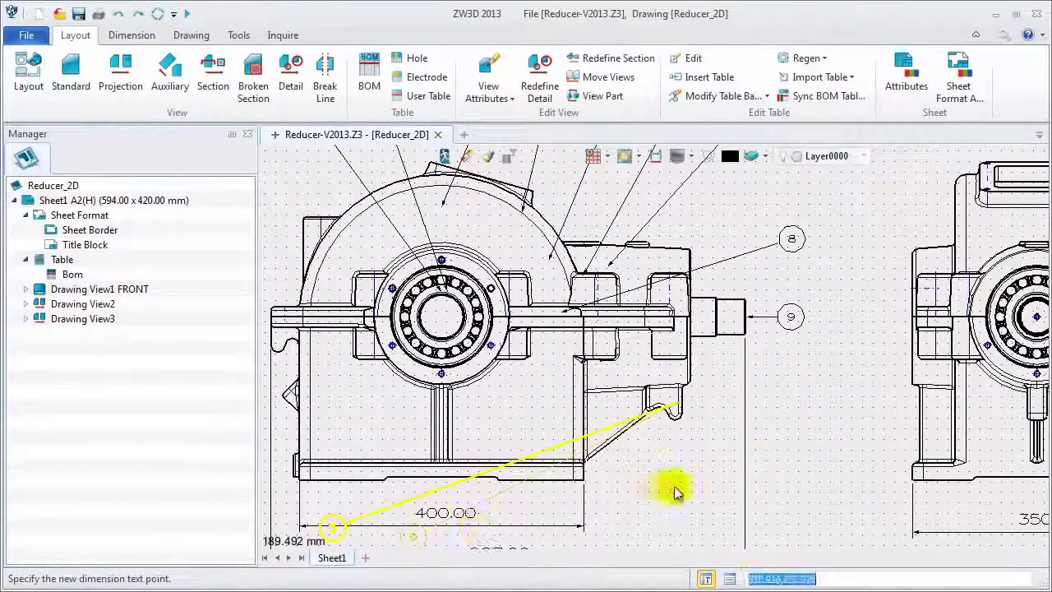
left_click(789, 435)
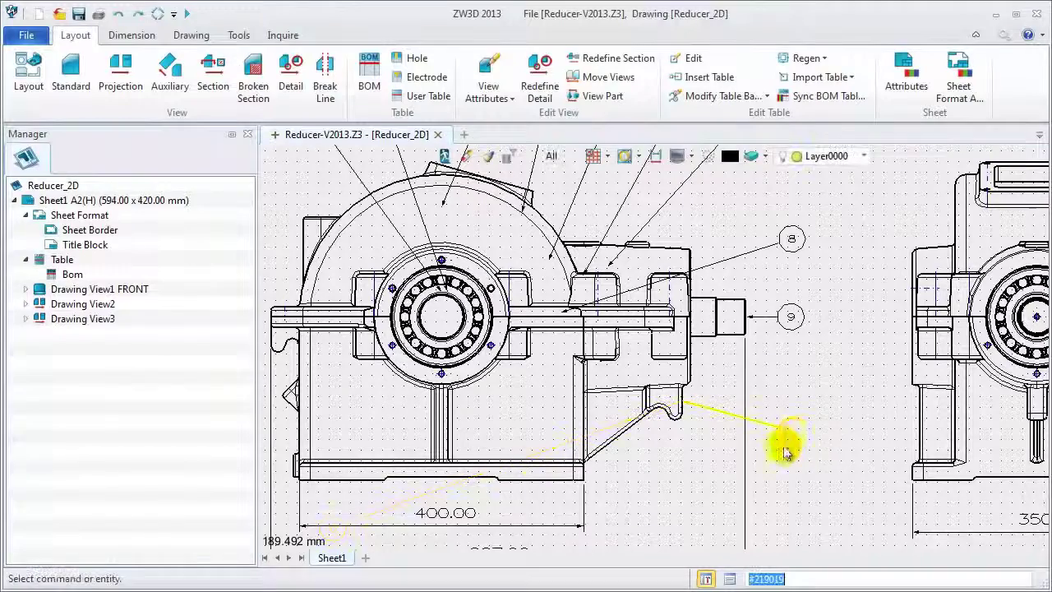
double_click(792, 442)
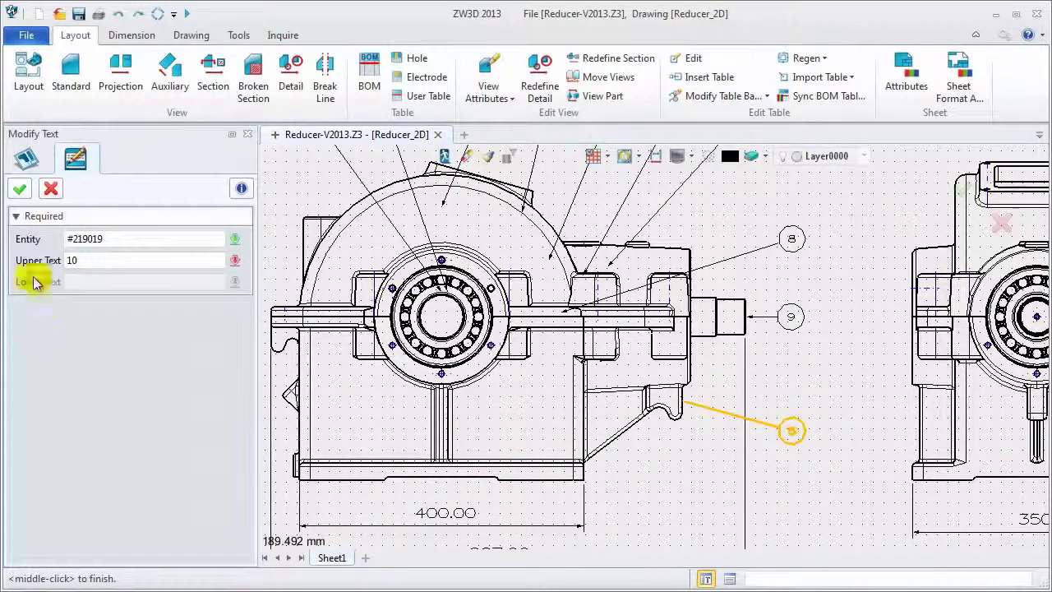
left_click(20, 188)
- Edit the Bom table so that its rows are sorted by ID in ascending order
scroll(679, 460, "down", 2)
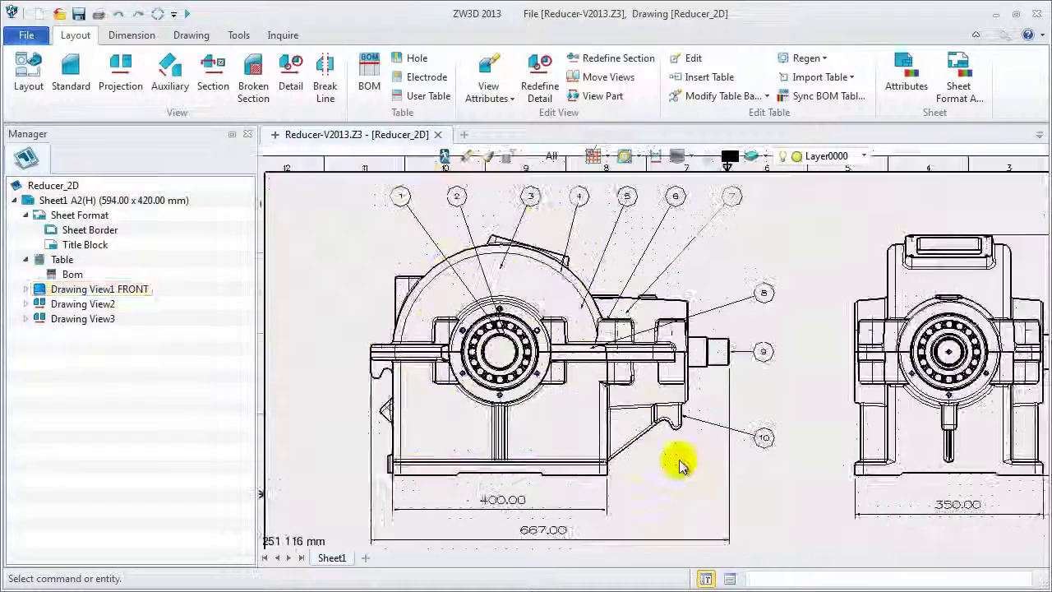
scroll(679, 473, "down", 1)
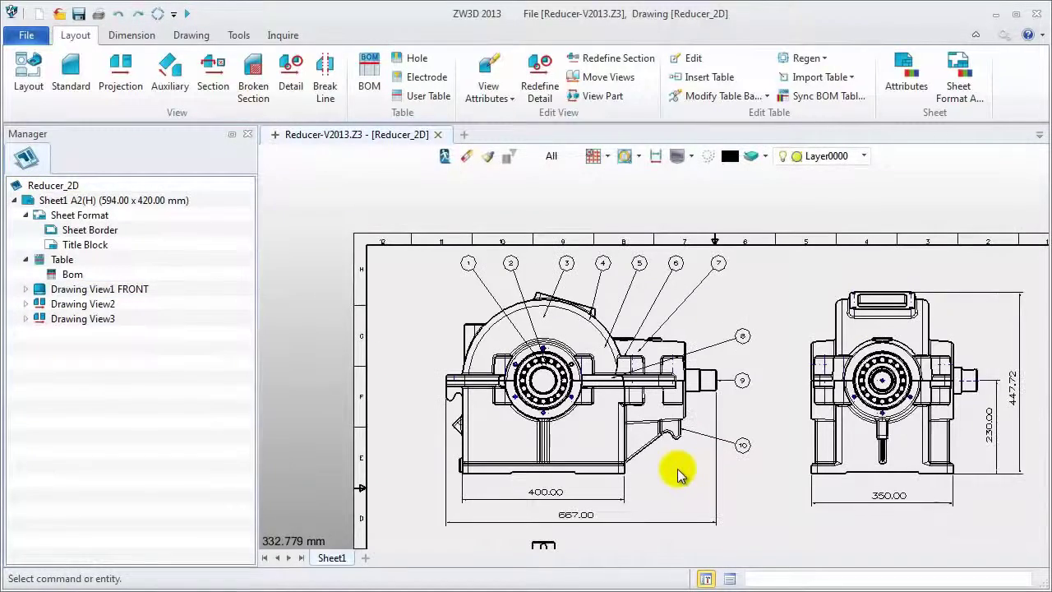
mouse_move(770, 514)
middle_mouse_down()
mouse_move(679, 446)
mouse_move(679, 430)
middle_mouse_up()
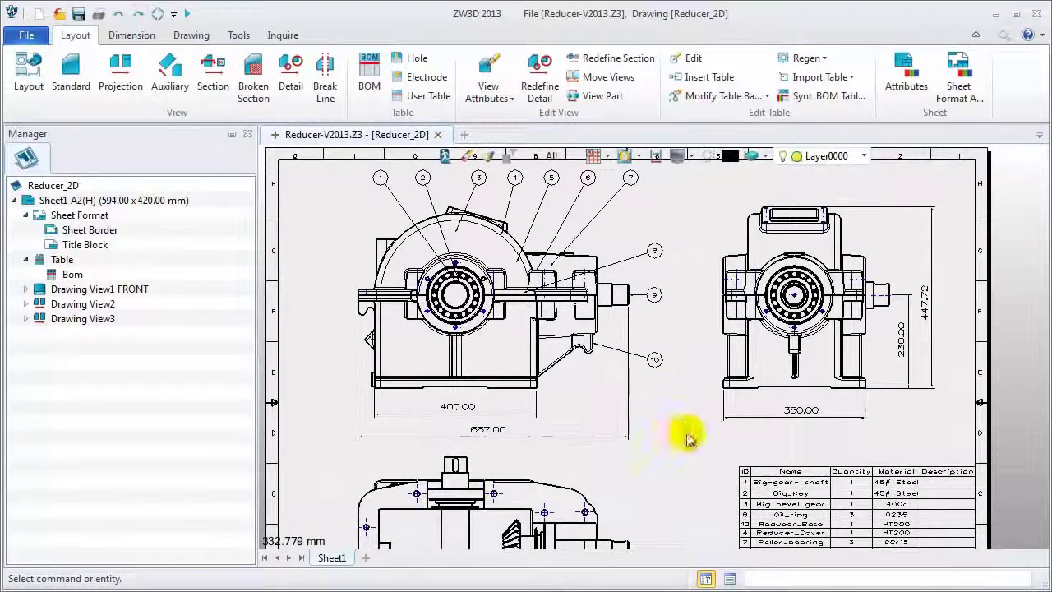
middle_click_drag(704, 488, 671, 467)
scroll(671, 467, "up", 5)
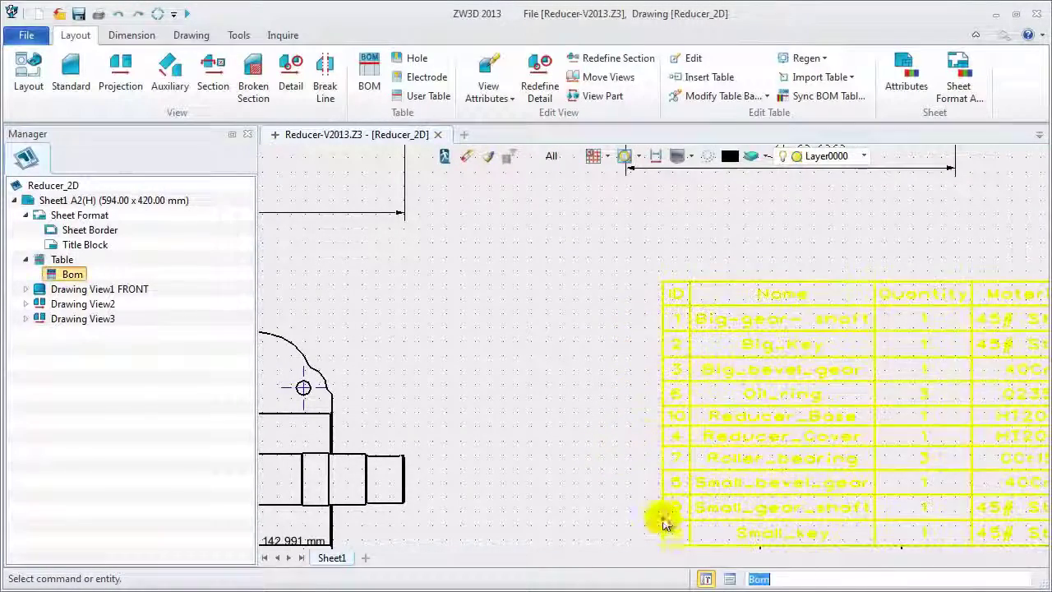
right_click(72, 275)
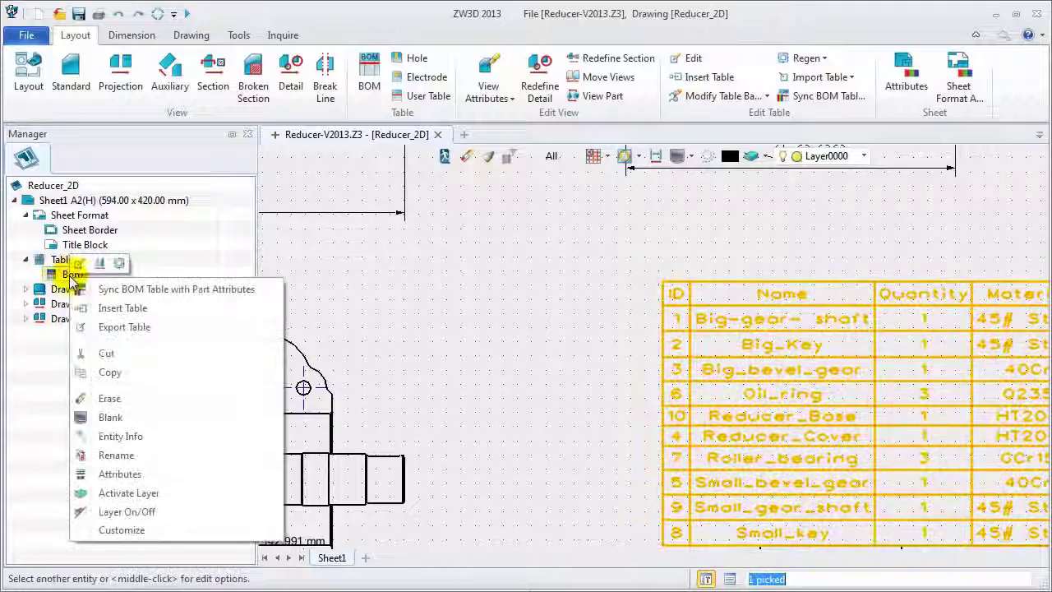
left_click(76, 264)
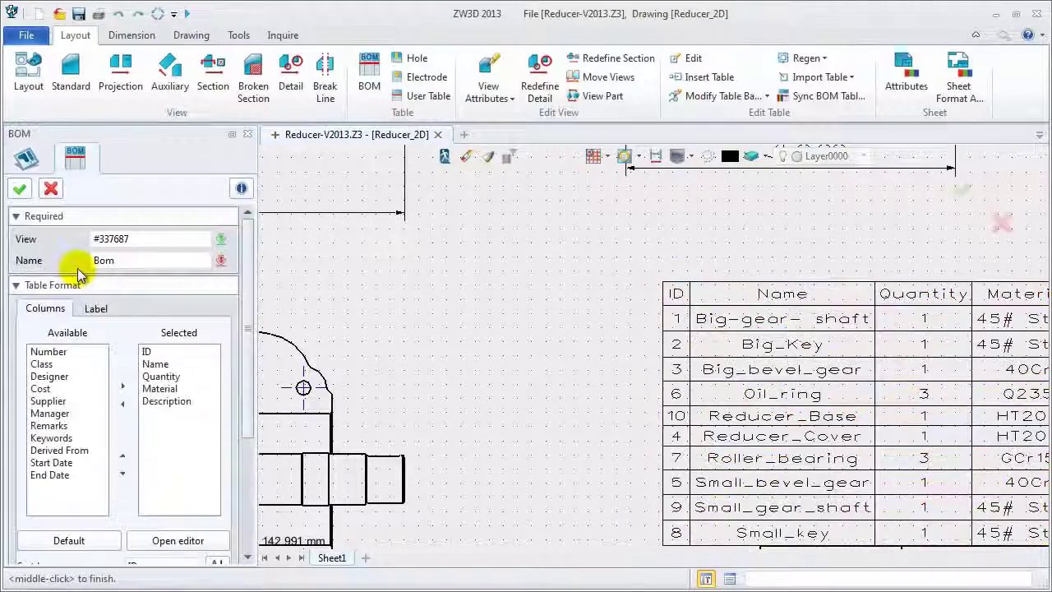
left_click_drag(242, 428, 242, 485)
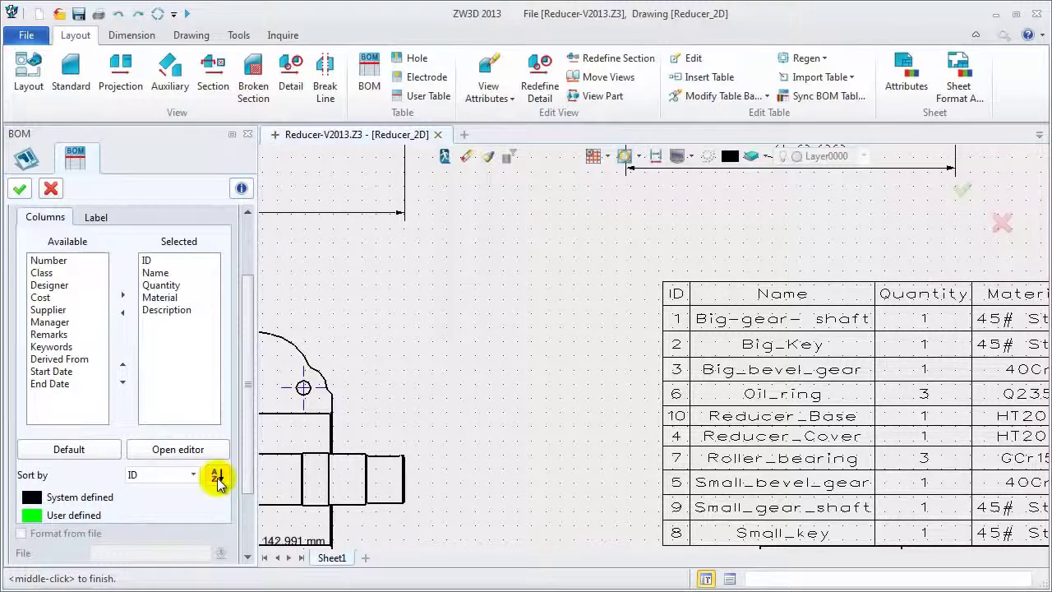
left_click(20, 189)
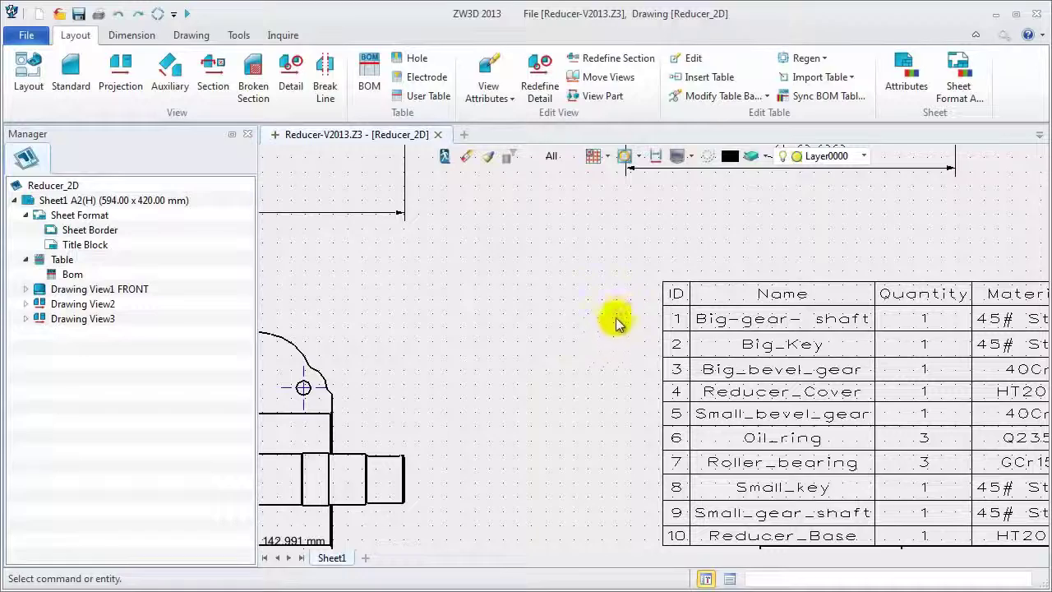
- Check the sorted BOM table and open the Reducer assembly referenced by the front drawing view
key("ctrl+a")
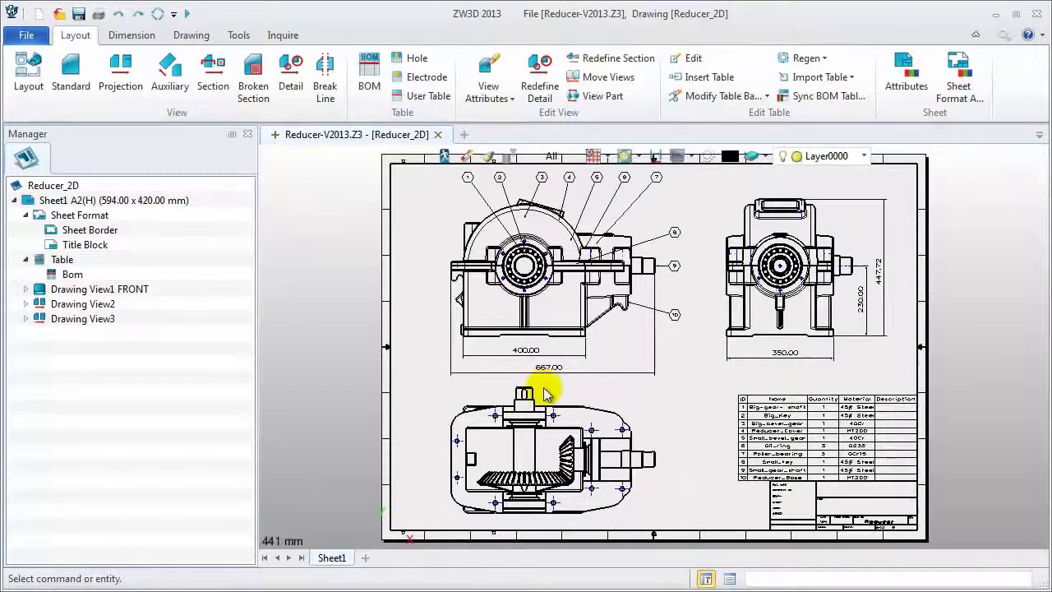
scroll(704, 439, "up", 3)
scroll(581, 418, "up", 5)
middle_click_drag(536, 408, 444, 415)
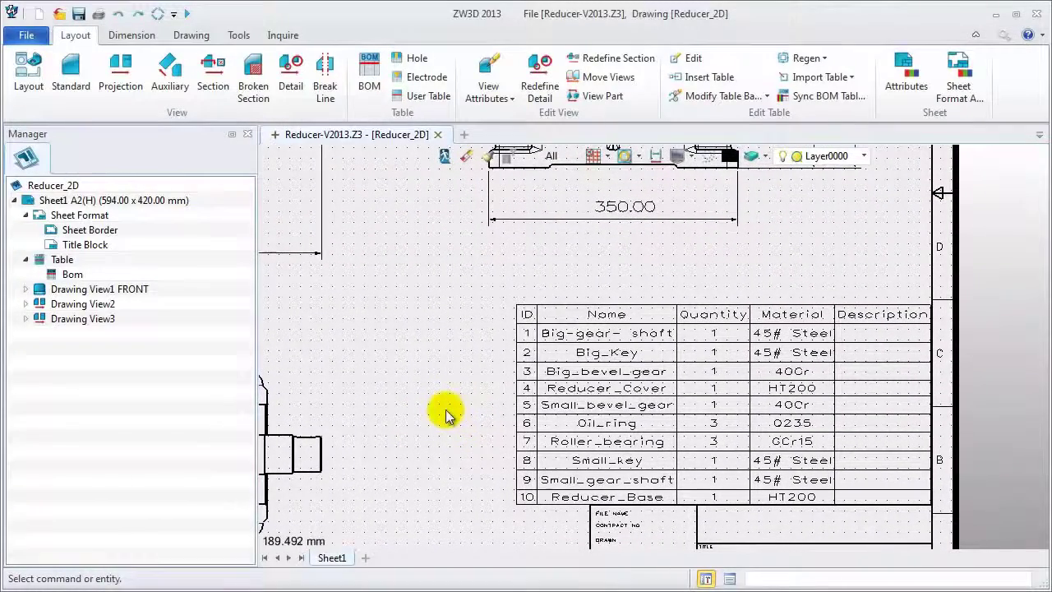
left_click(26, 289)
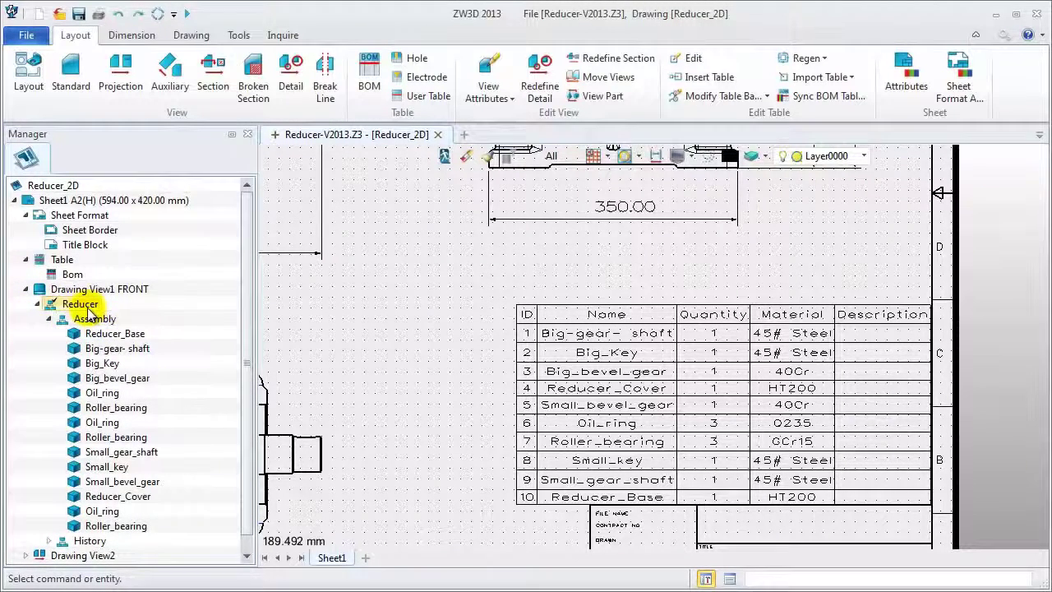
right_click(91, 311)
left_click(136, 321)
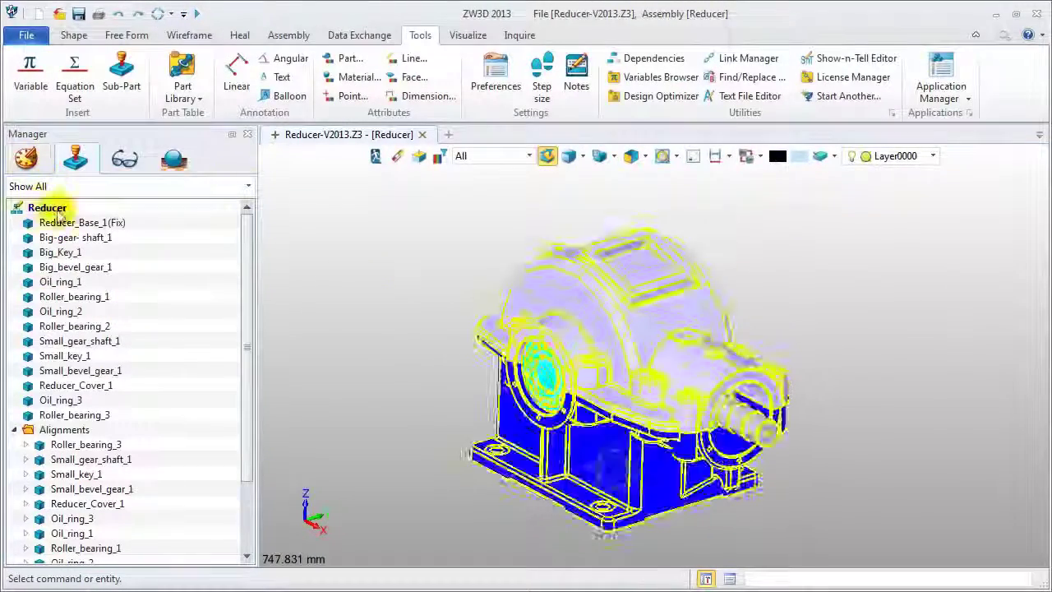
- Open the Big_Key_1 component for editing and review its standard part attributes, including the material
right_click(70, 257)
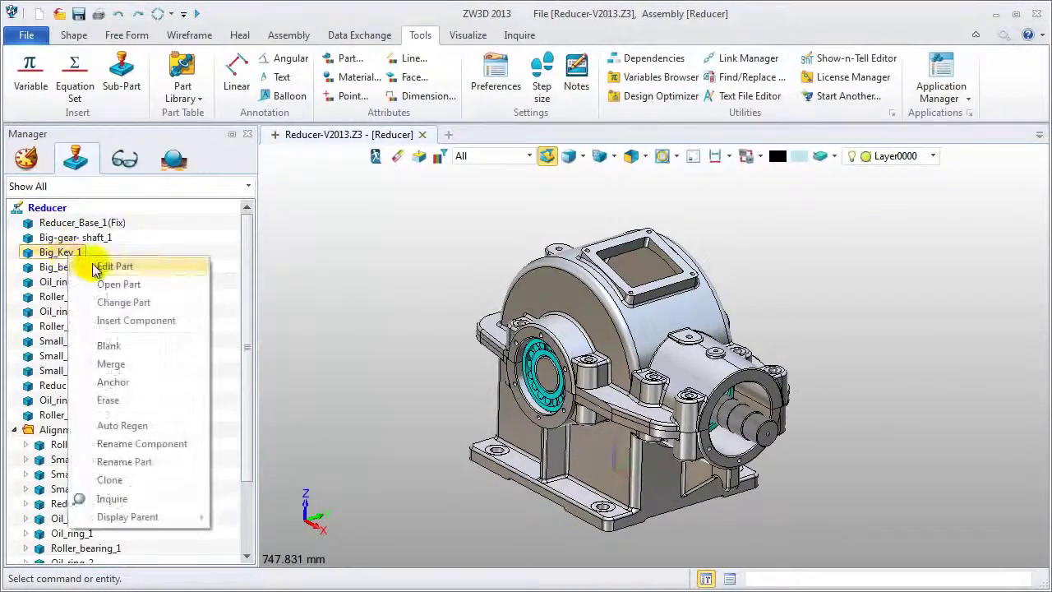
left_click(112, 265)
left_click(692, 158)
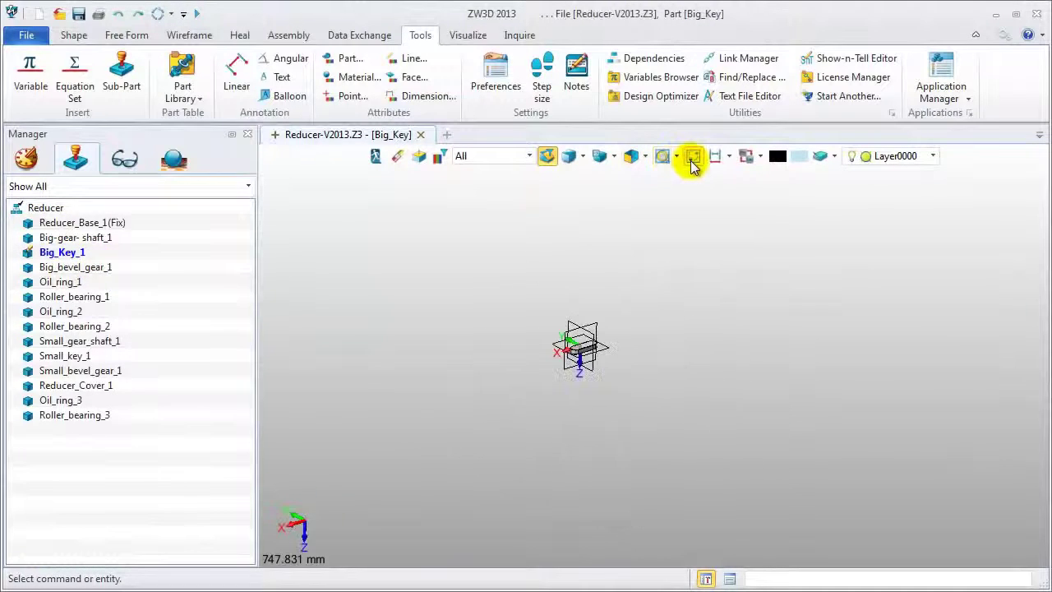
left_click(692, 162)
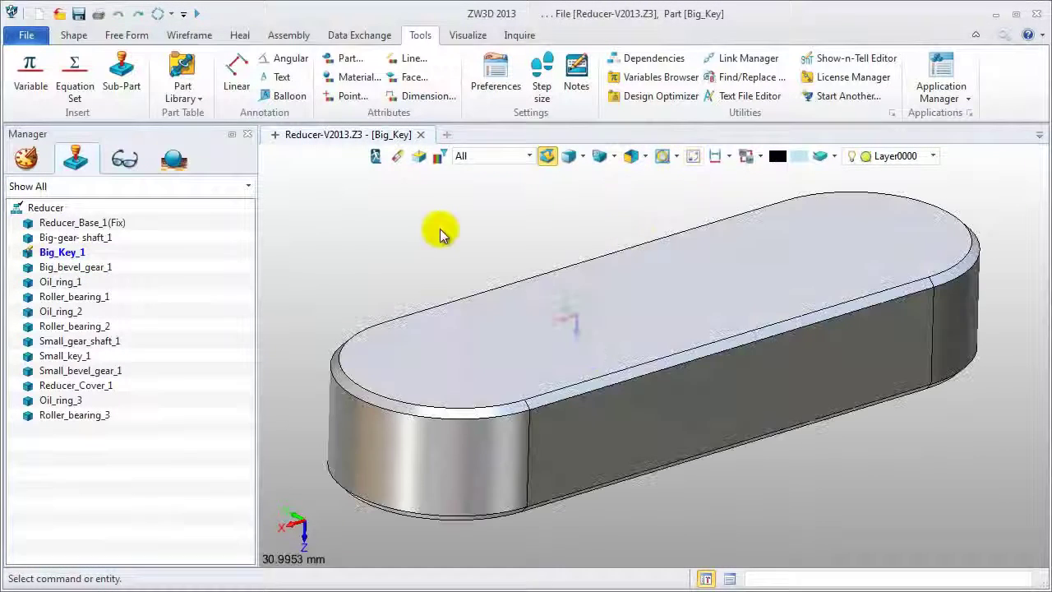
left_click(350, 59)
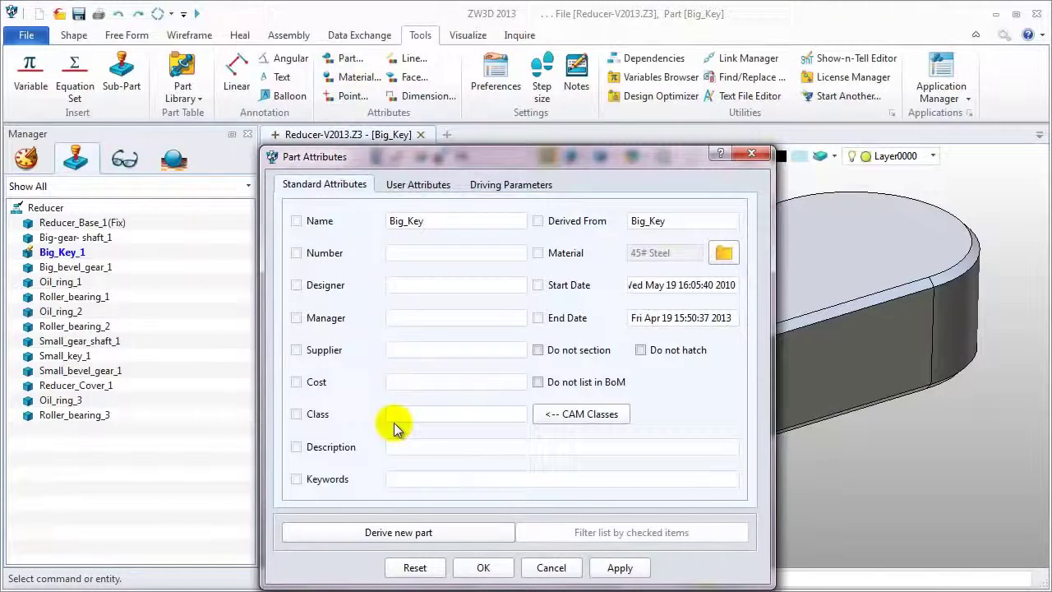
left_click(484, 567)
- Return from the key part to the Reducer assembly and reopen its 2D drawing sheet
double_click(49, 208)
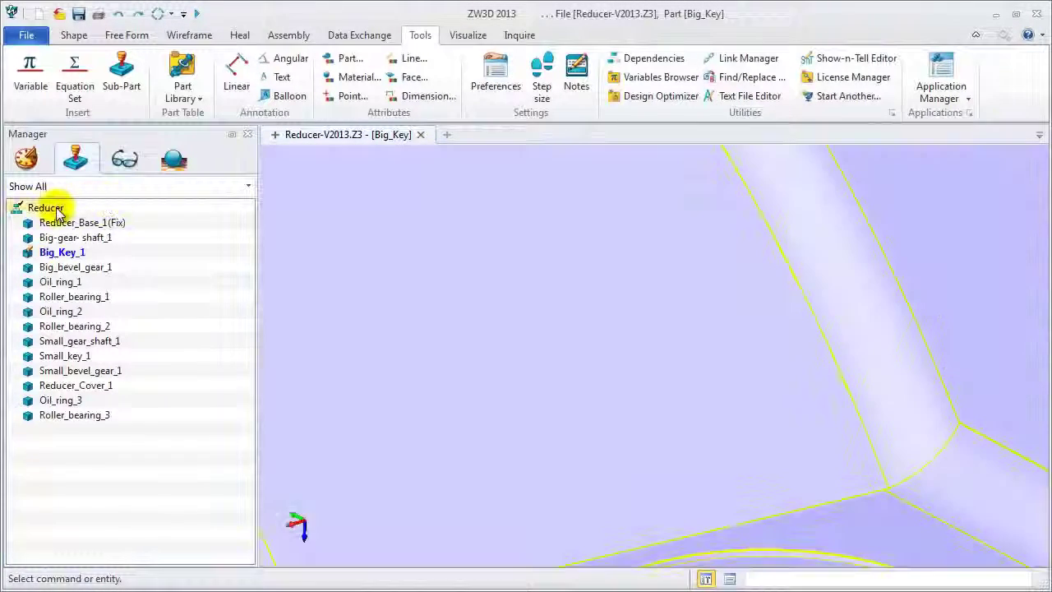
right_click(58, 210)
left_click(88, 217)
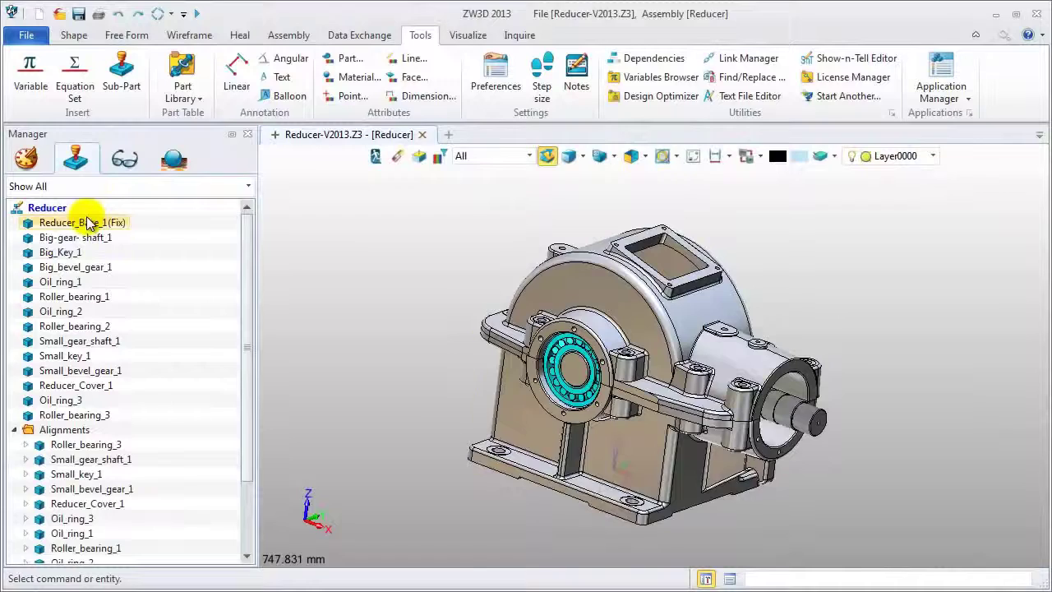
right_click(343, 226)
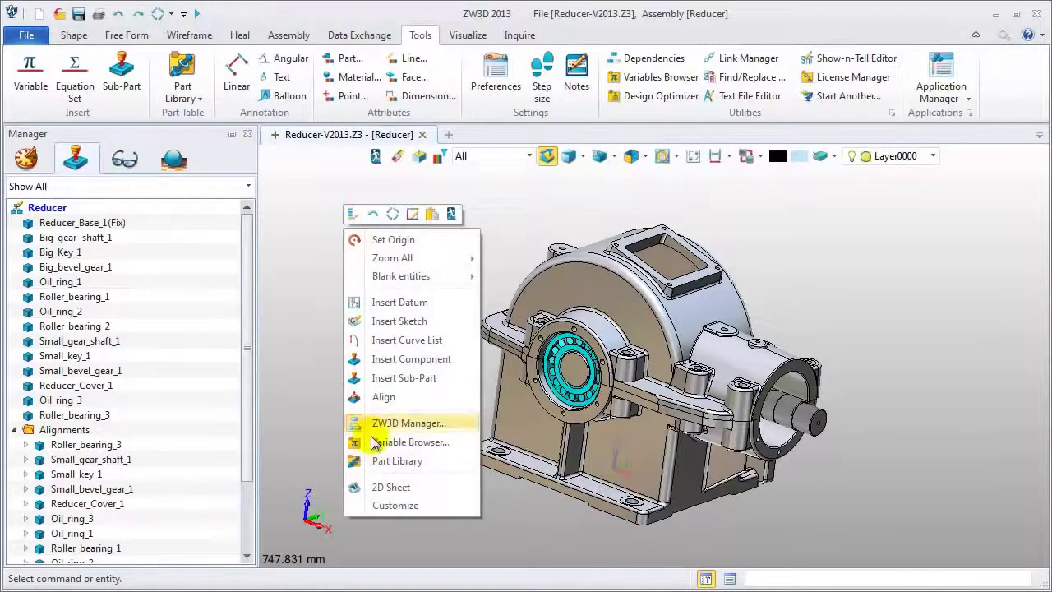
left_click(383, 487)
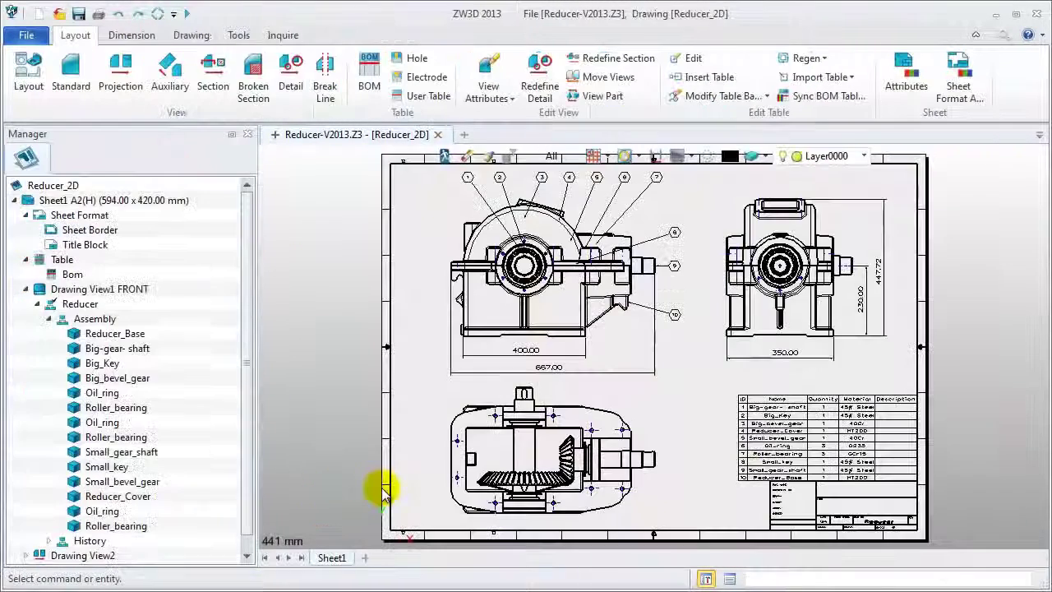
- Edit the Bom table's cells and enter "Key 18*9*56 GB1096-2003" as the description of Big_Key
right_click(71, 274)
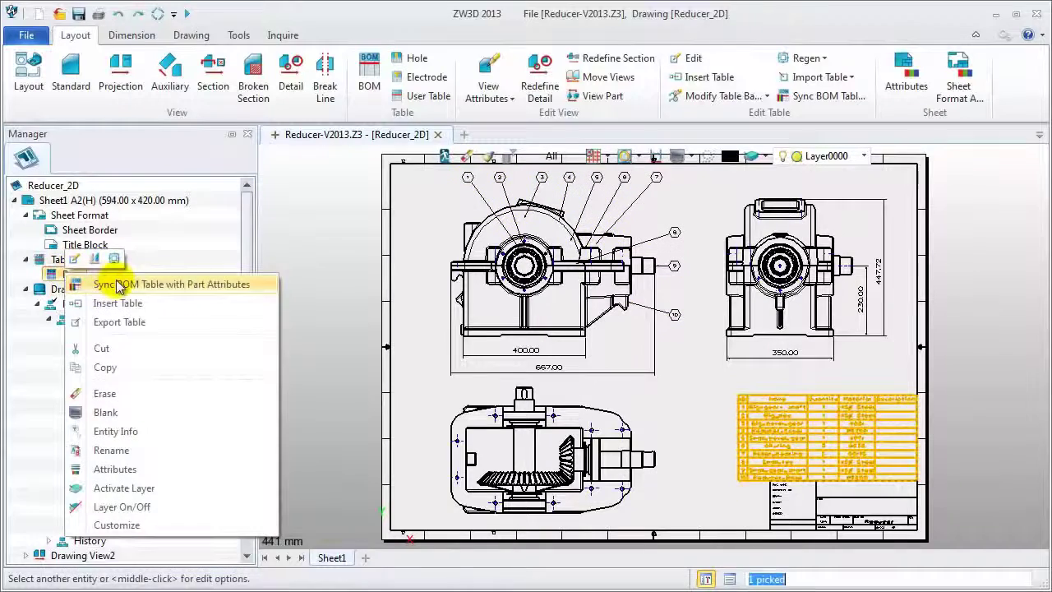
left_click(78, 260)
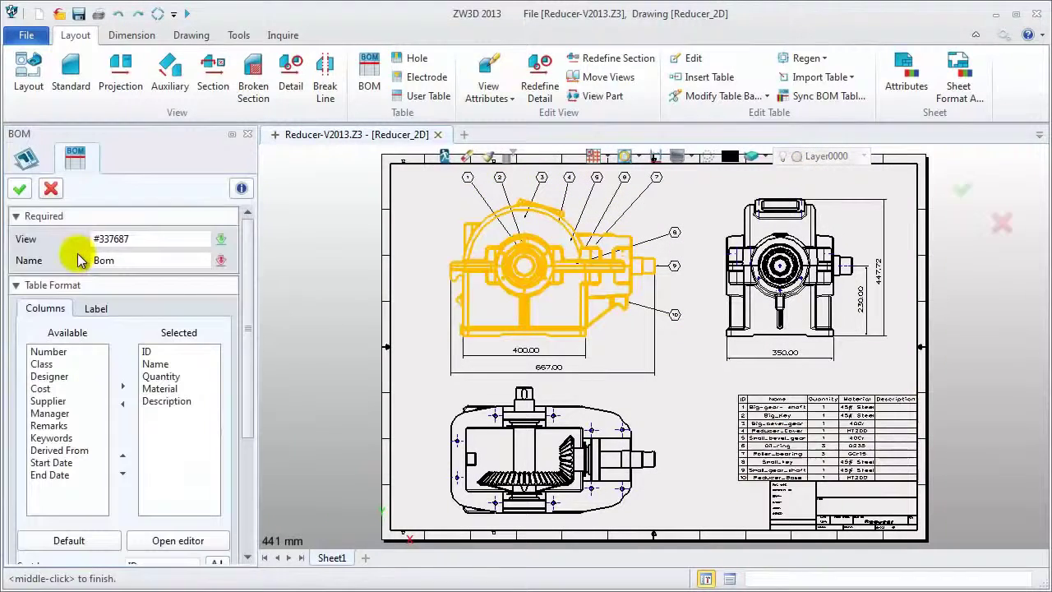
left_click(179, 540)
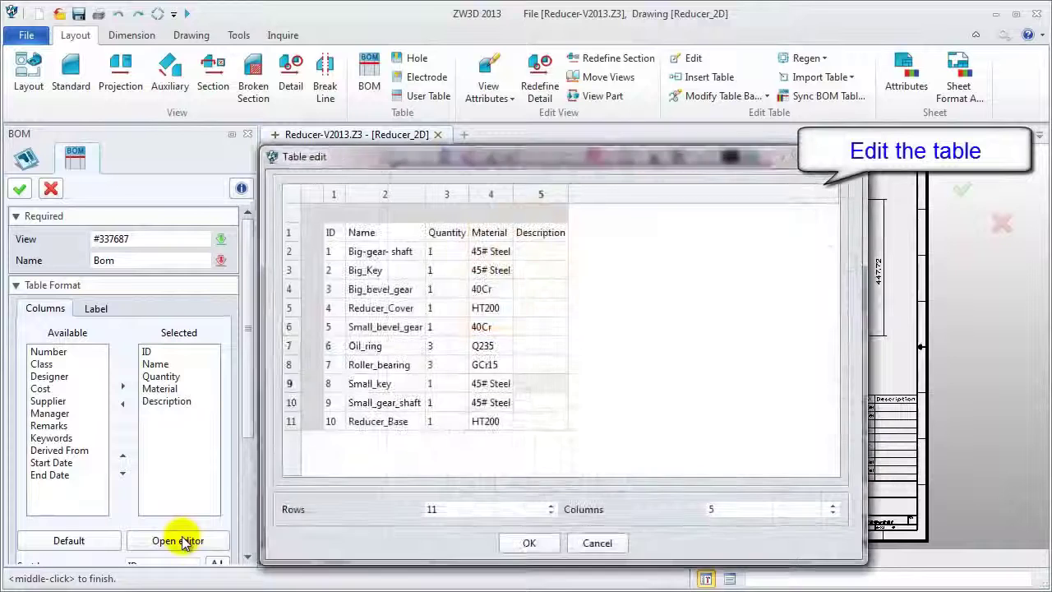
left_click(532, 270)
left_click(533, 270)
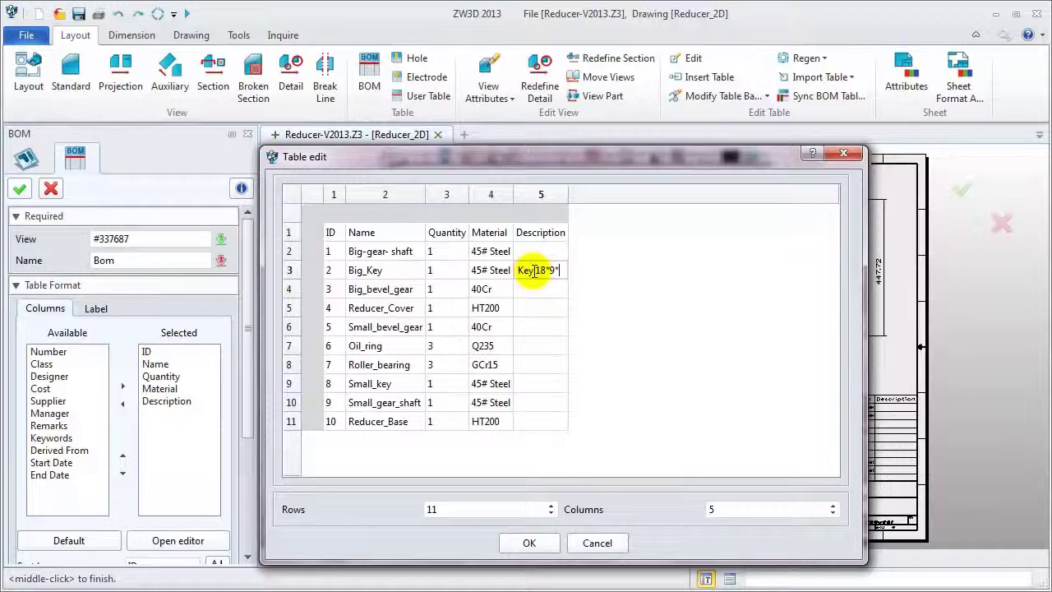
type("6 GB")
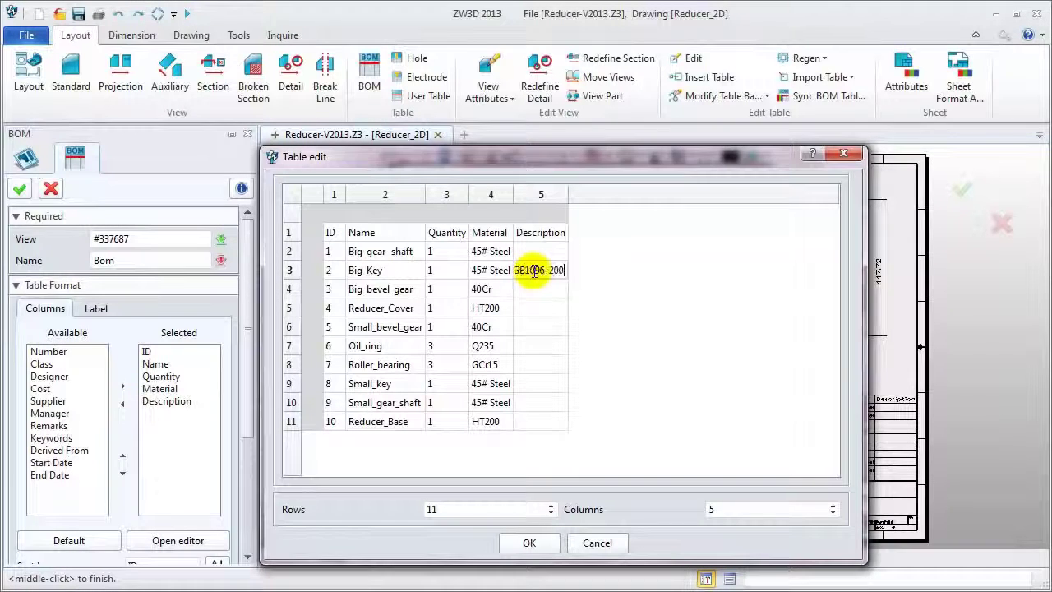
left_click(529, 542)
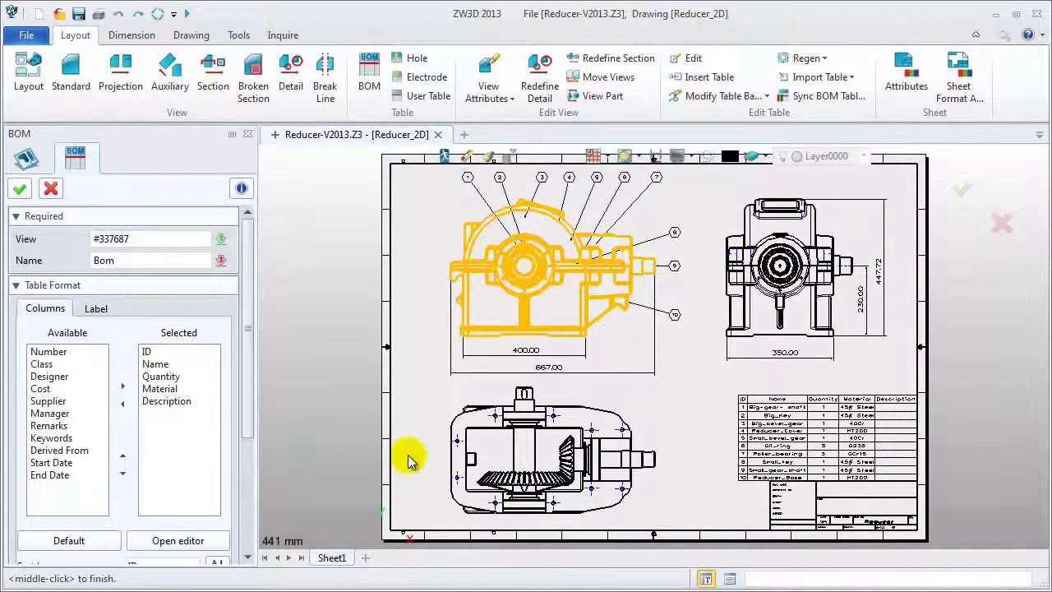
- Enter "Key 14*9*36 Gb1096-2003" as the description of Small_key and apply the table edits to the drawing
left_click(195, 542)
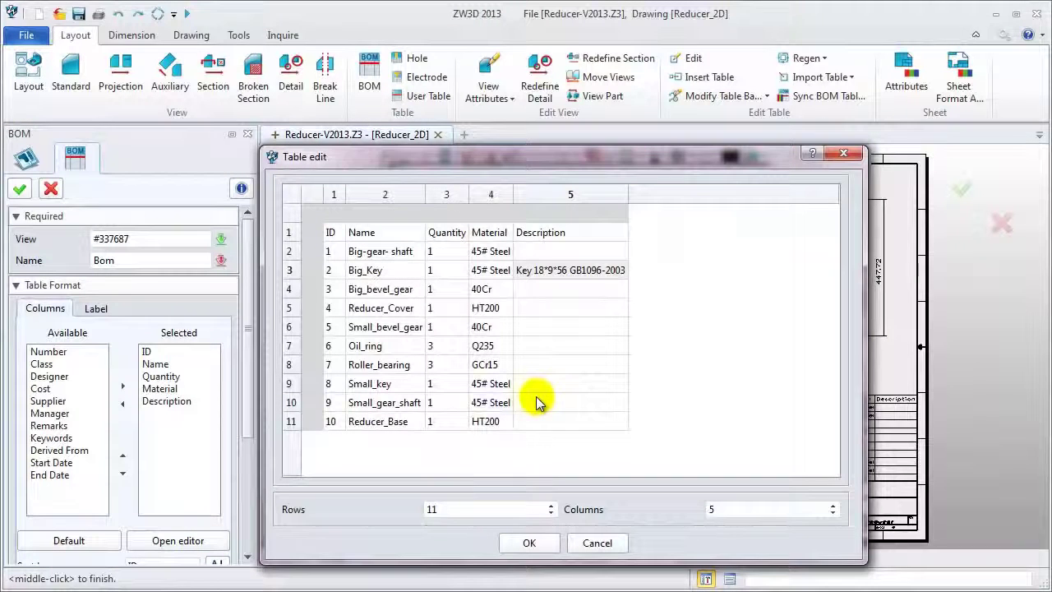
left_click(538, 383)
left_click(539, 383)
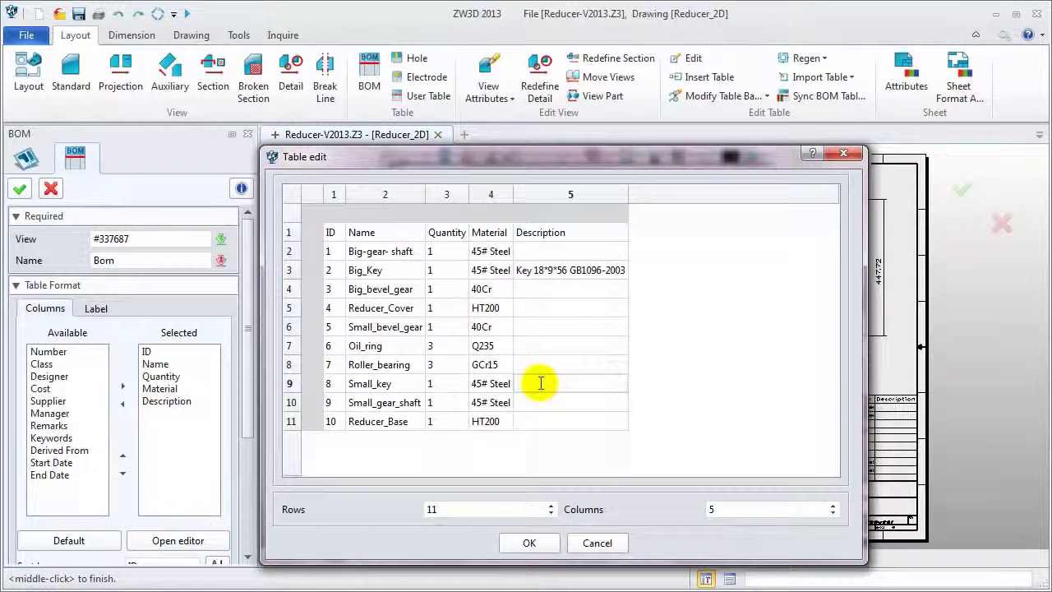
type("Key")
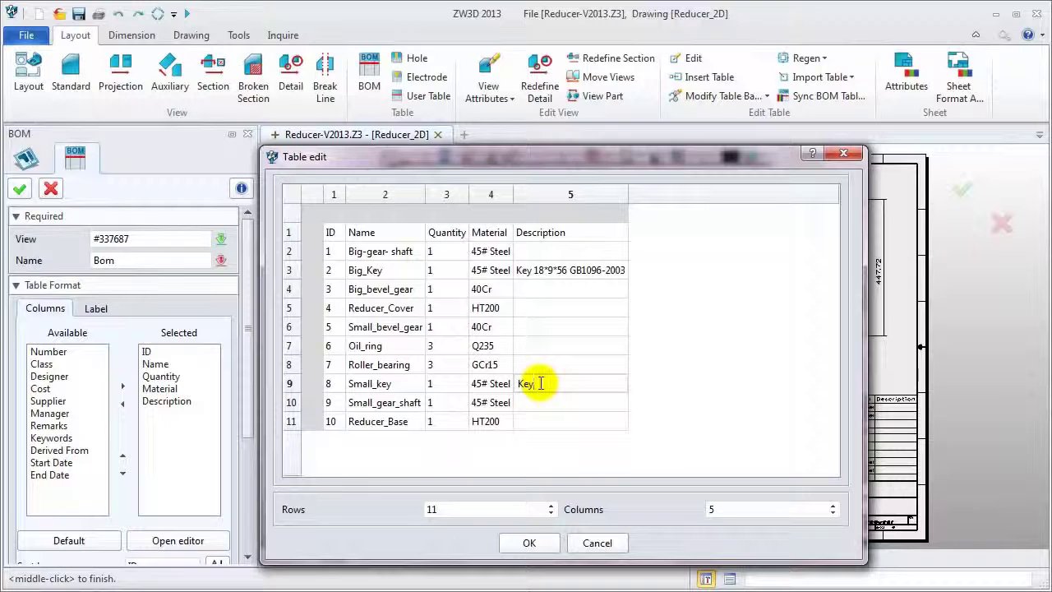
type(" 18*9*36 Gb1096-")
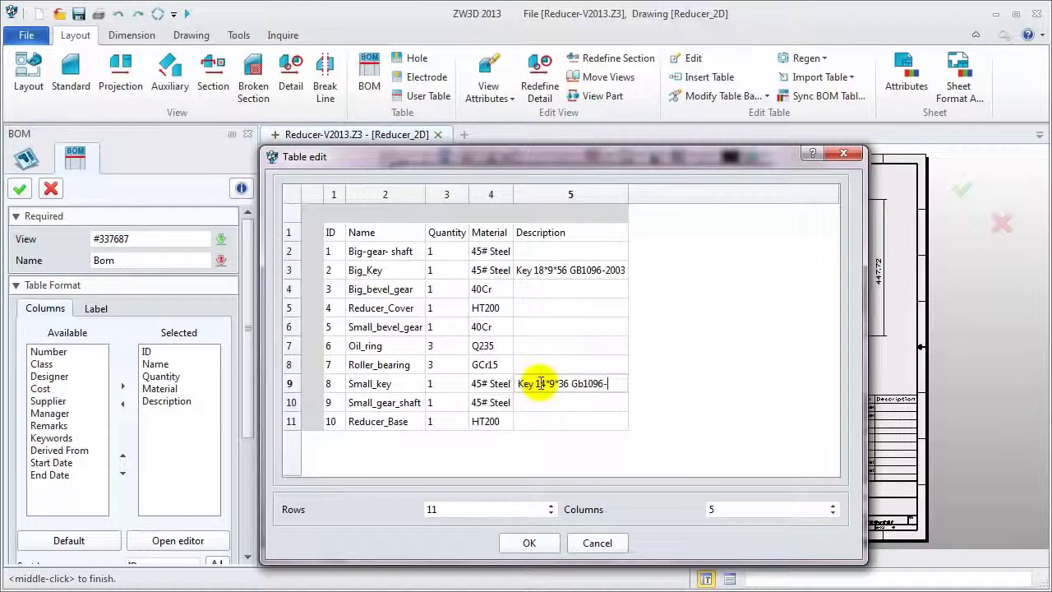
type("03")
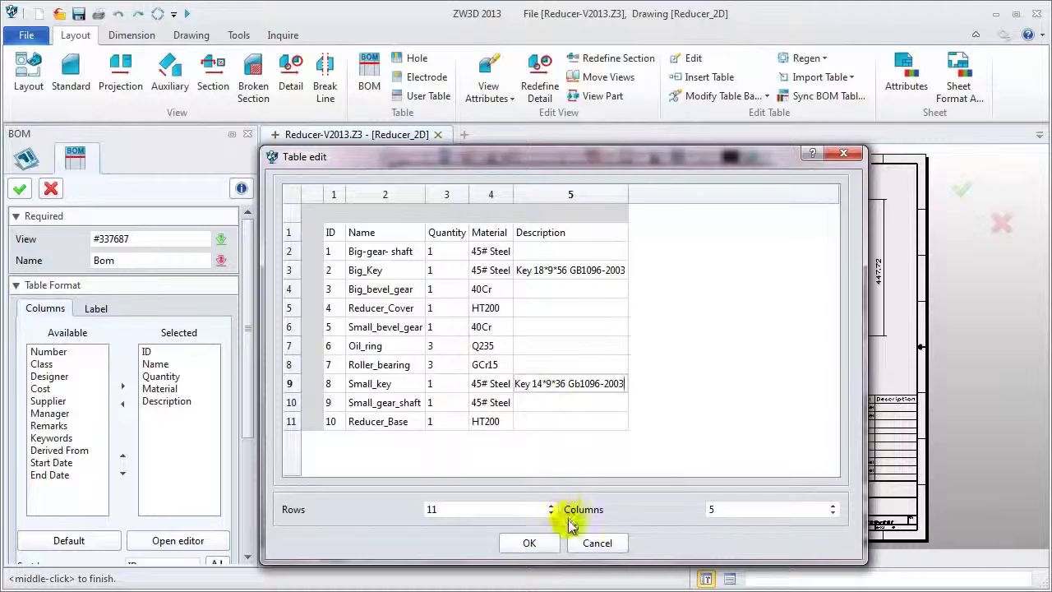
left_click(544, 542)
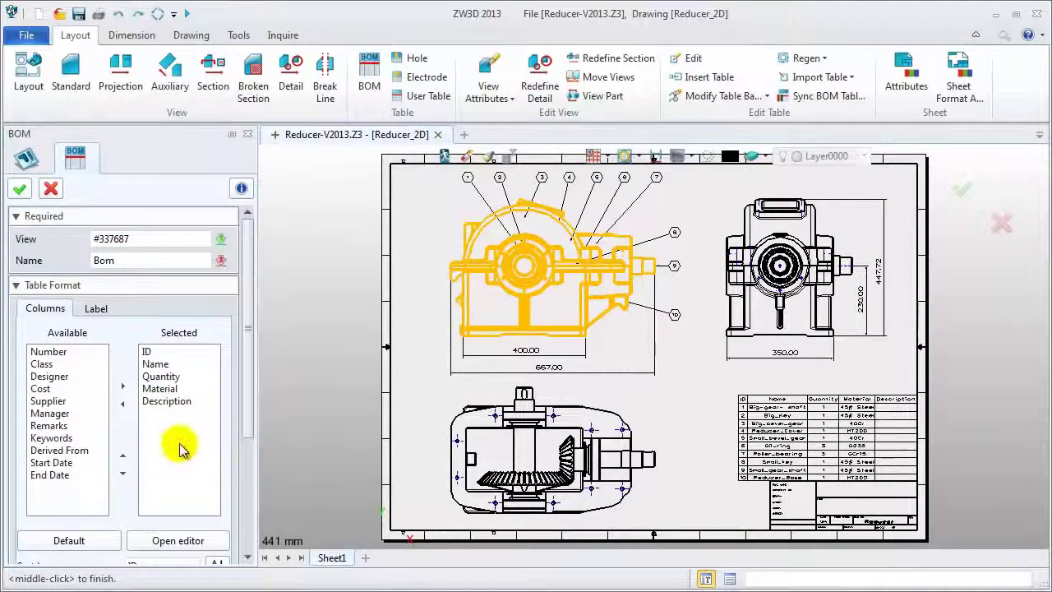
left_click(19, 192)
- Check the edited descriptions in the BOM table and synchronize the table with the part attributes
scroll(736, 505, "up", 1)
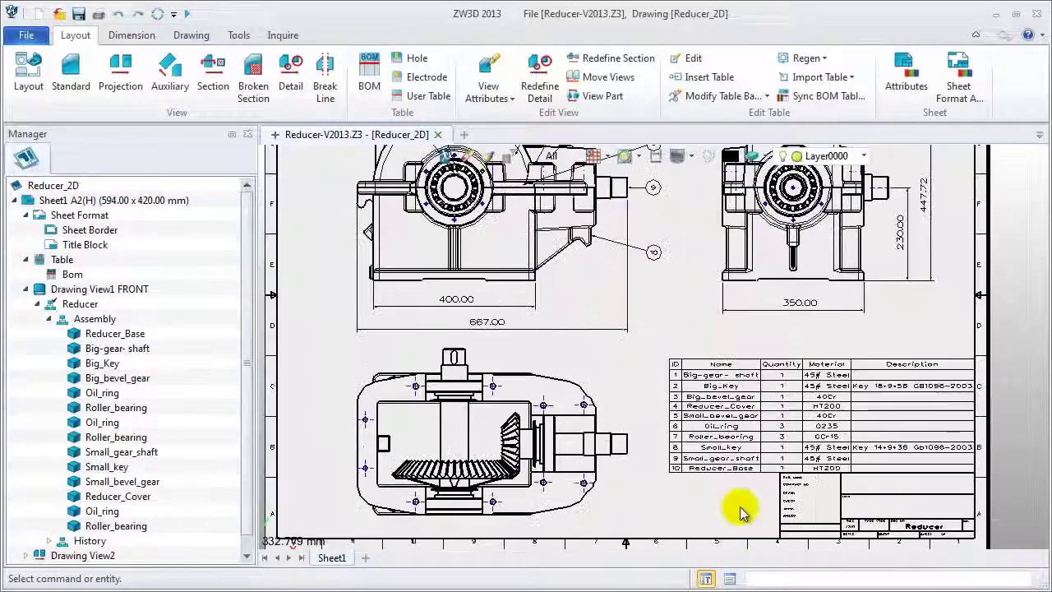
scroll(953, 502, "up", 1)
scroll(953, 503, "up", 2)
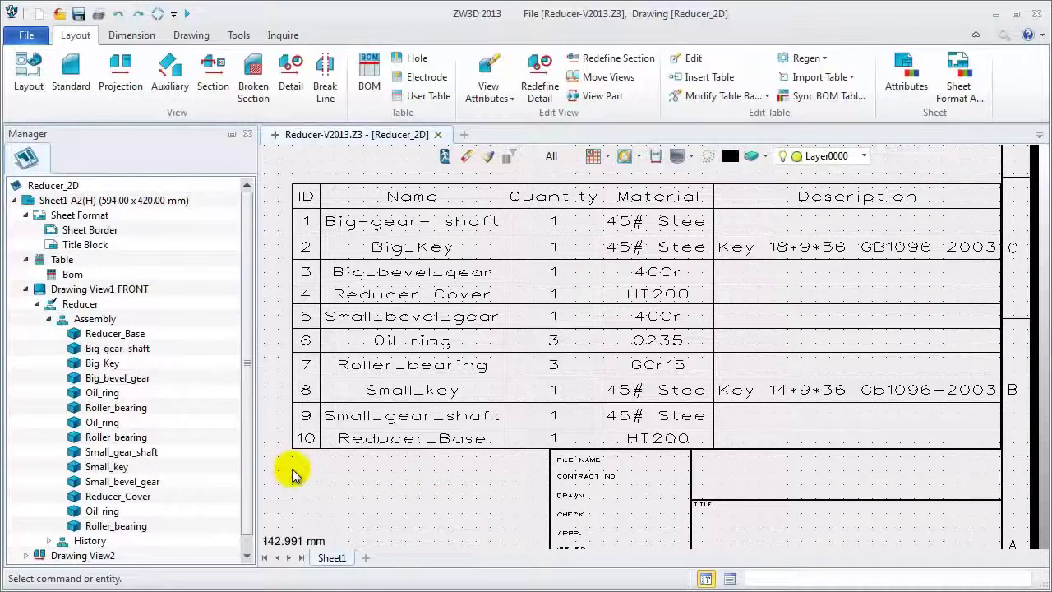
right_click(293, 183)
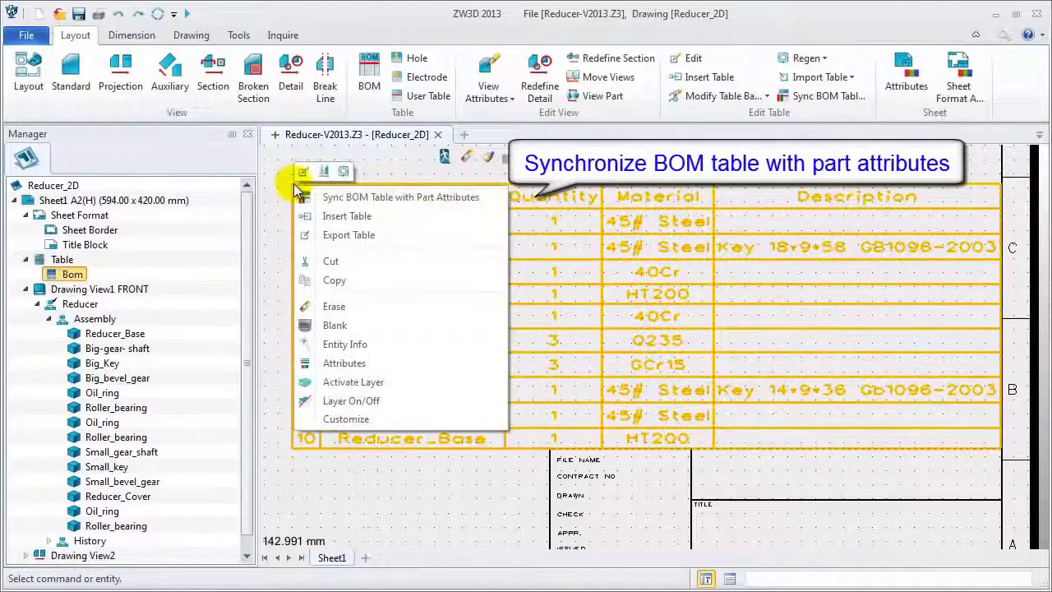
left_click(385, 199)
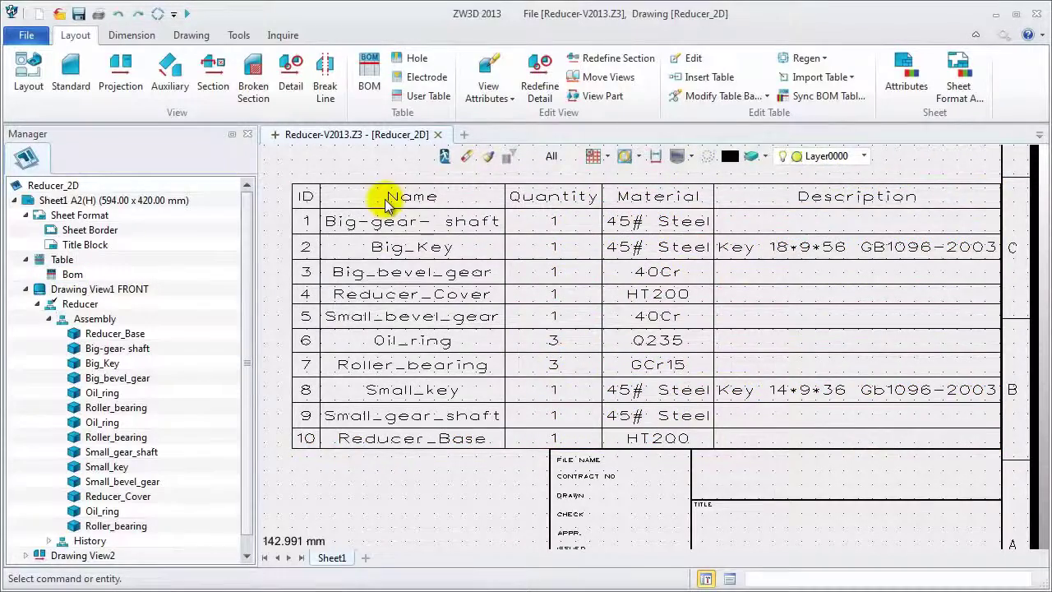
- Open the Big_Key_1 component from the Reducer assembly and check the description in its standard part attributes
right_click(82, 304)
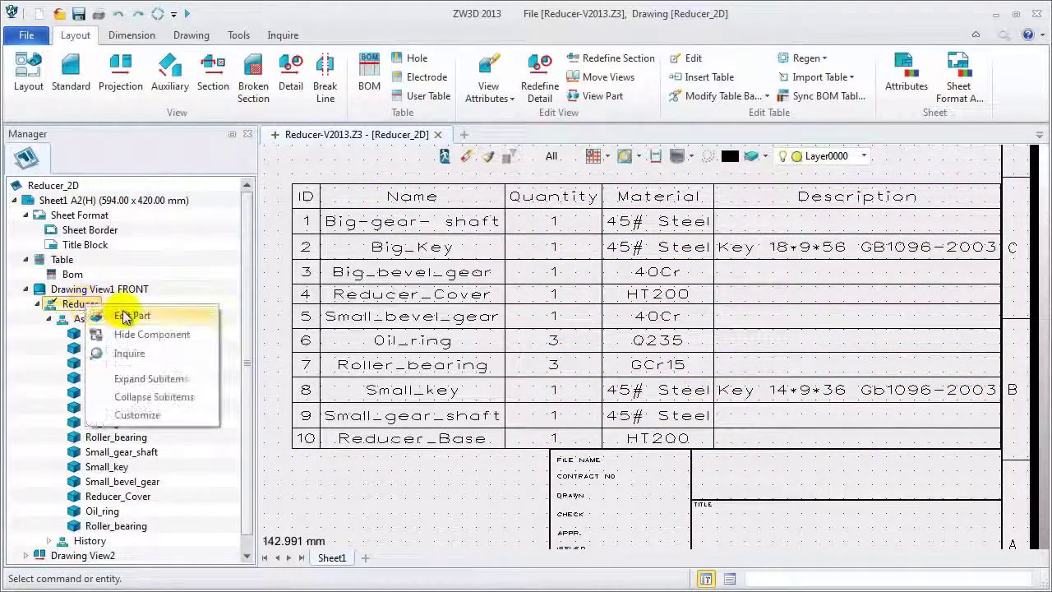
left_click(128, 315)
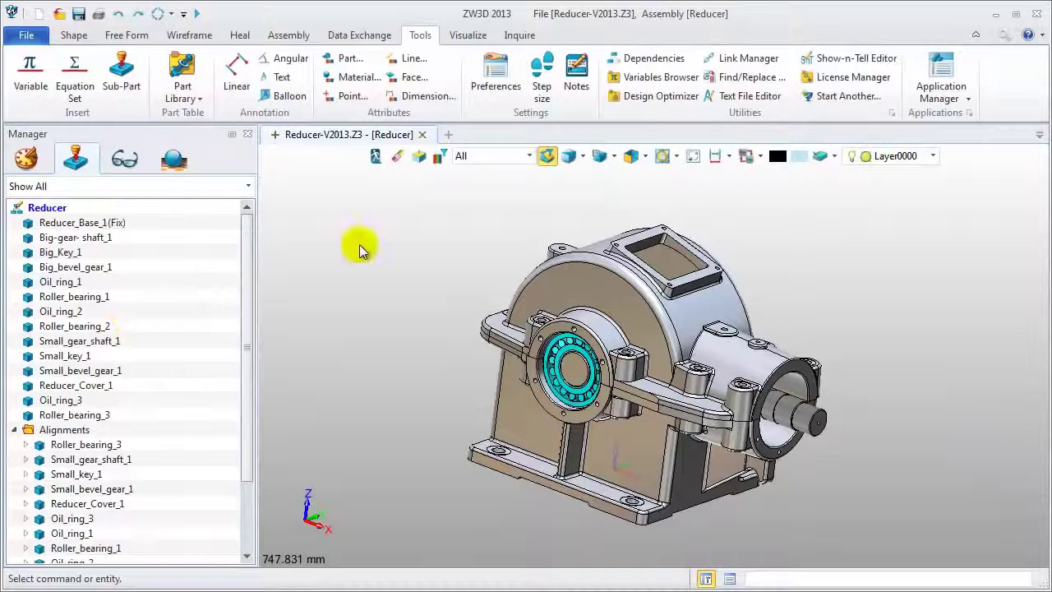
left_click(91, 226)
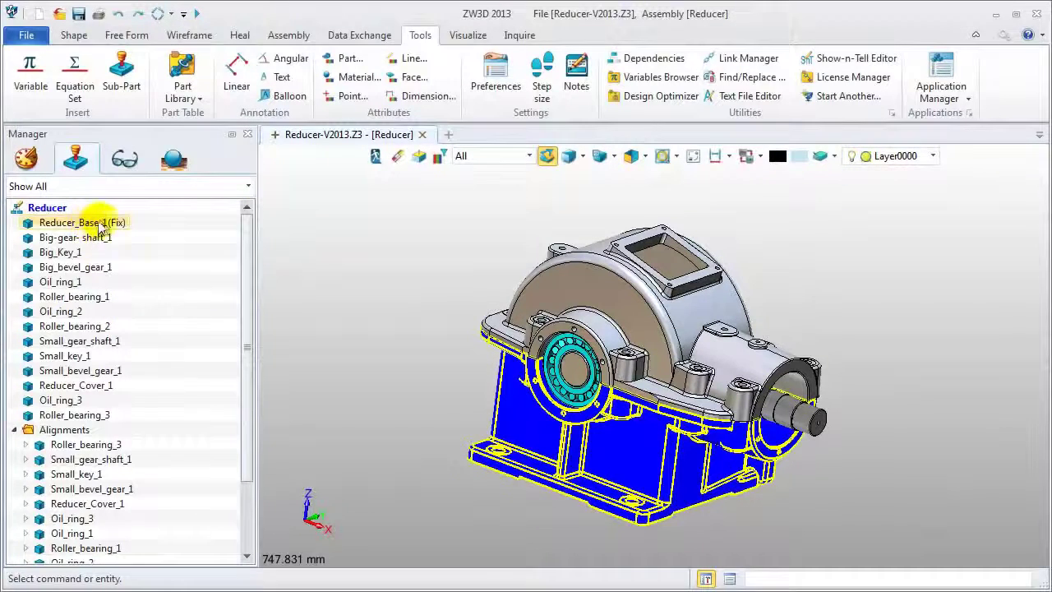
right_click(131, 252)
left_click(146, 262)
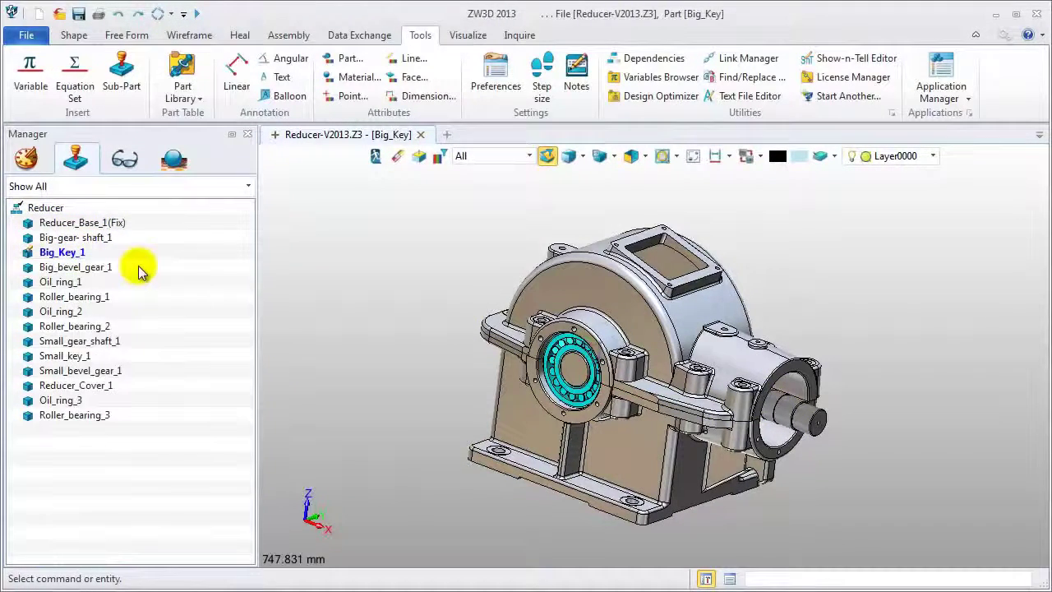
left_click(695, 157)
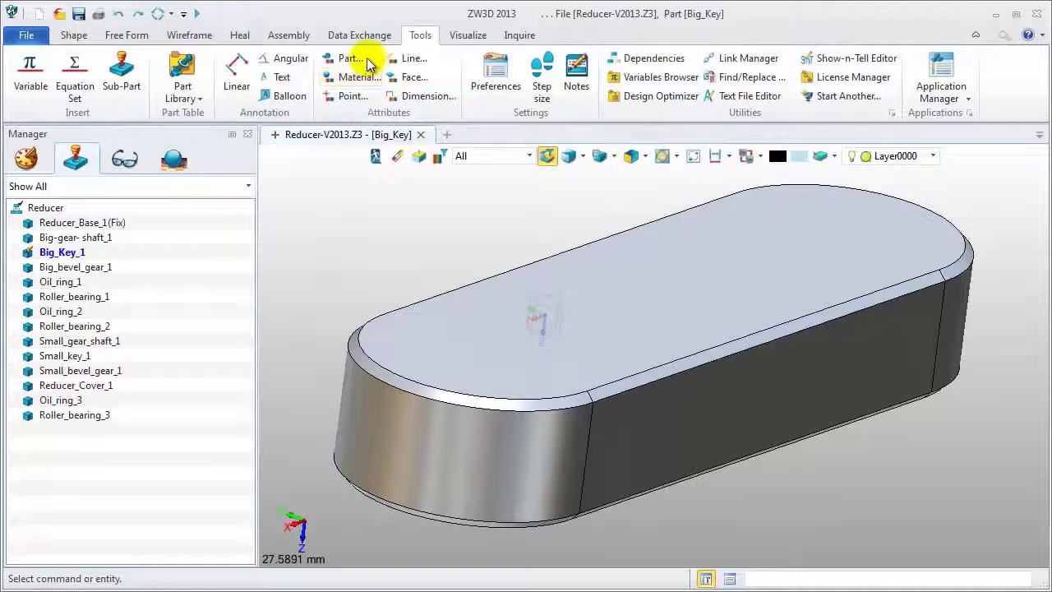
left_click(350, 58)
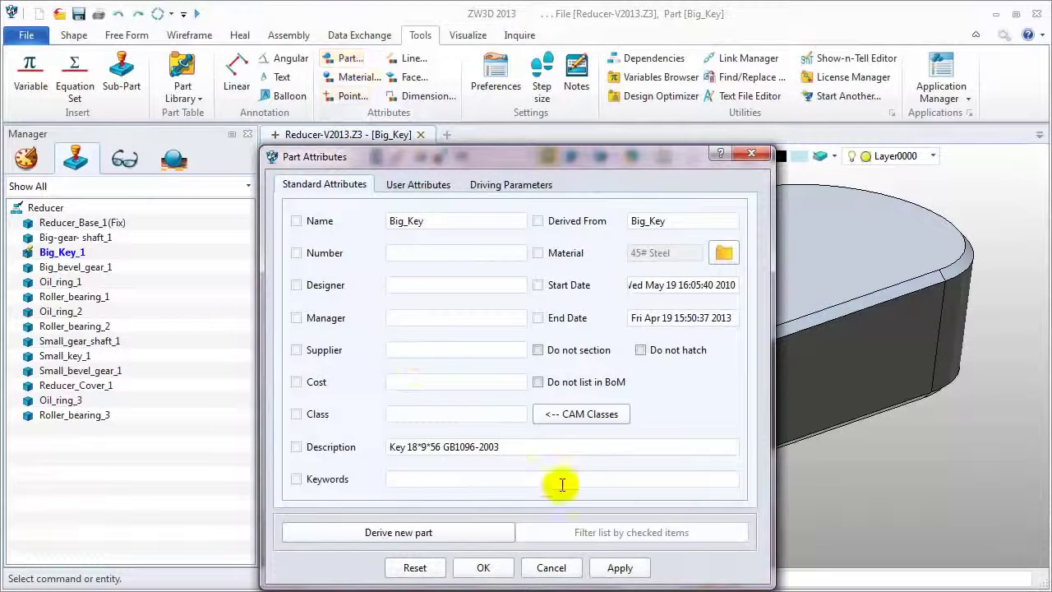
left_click_drag(501, 446, 374, 446)
left_click(520, 447)
left_click(483, 567)
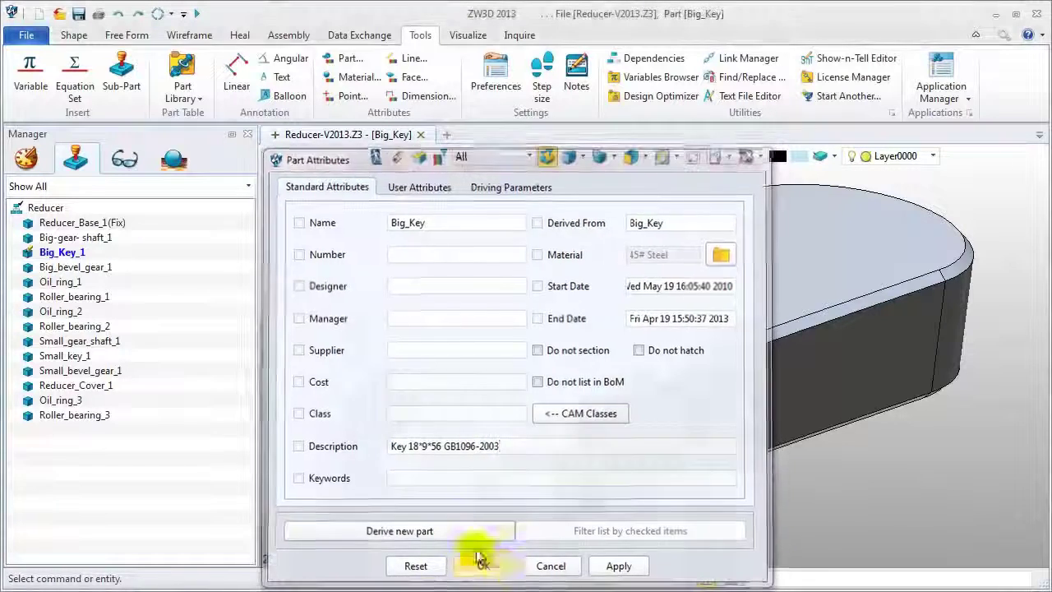
- Open the Small_key_1 component for editing and check the description in its standard part attributes
right_click(89, 359)
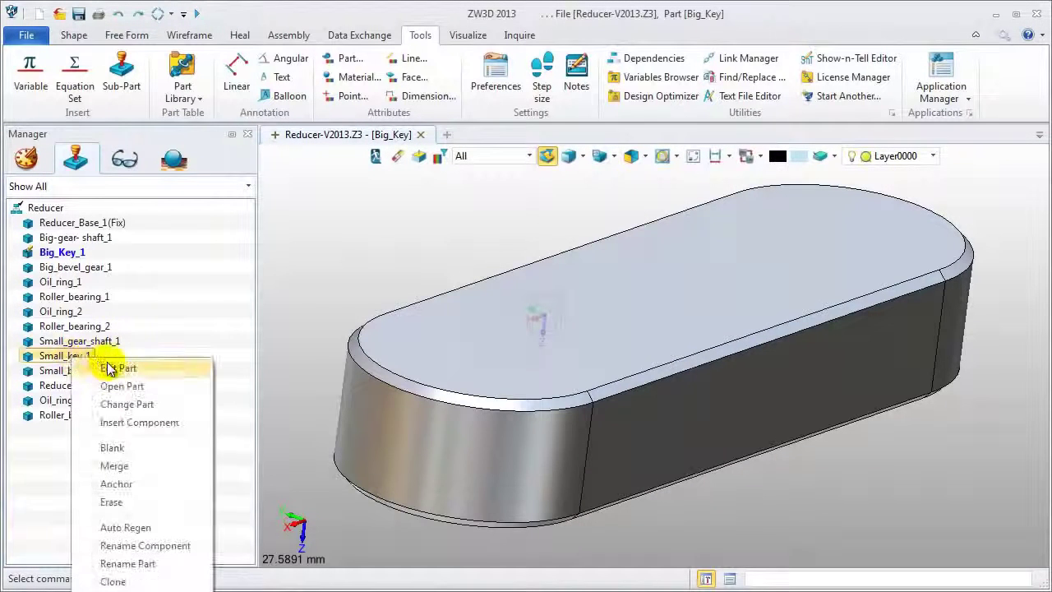
left_click(112, 367)
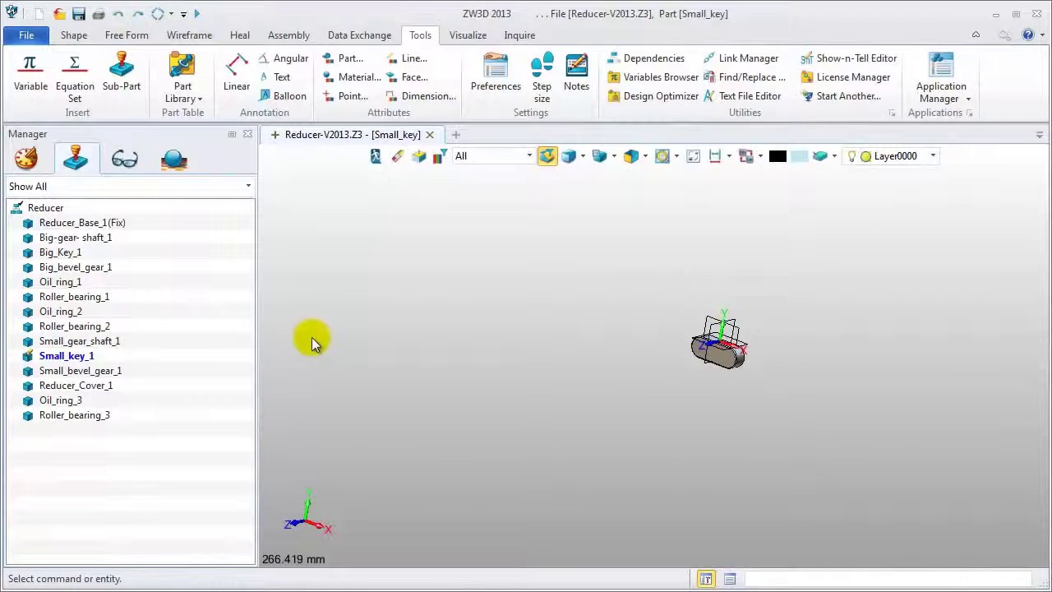
key("ctrl+a")
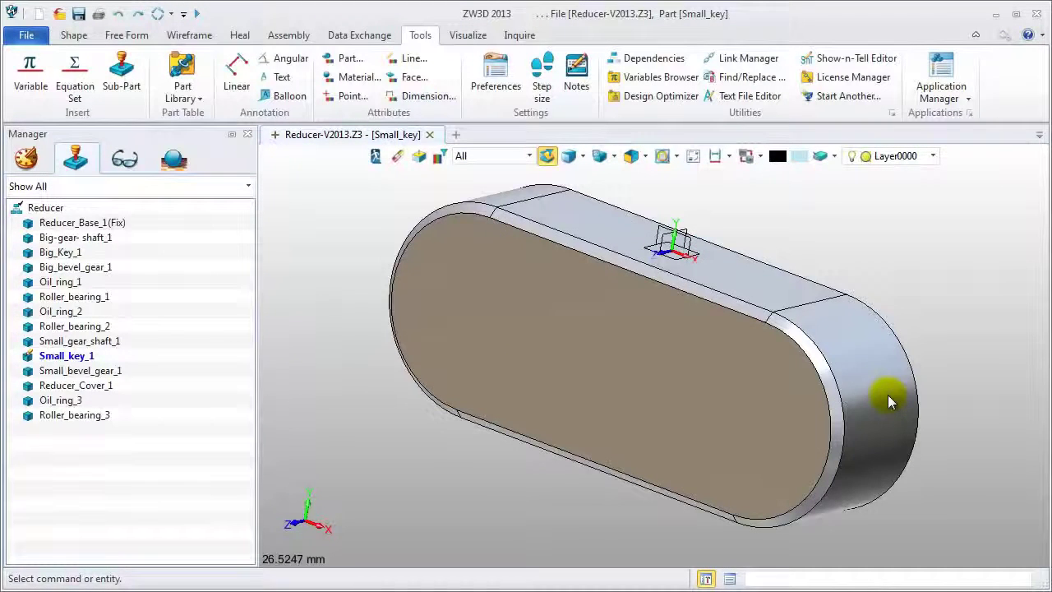
left_click(342, 59)
left_click_drag(519, 448, 310, 446)
left_click(518, 447)
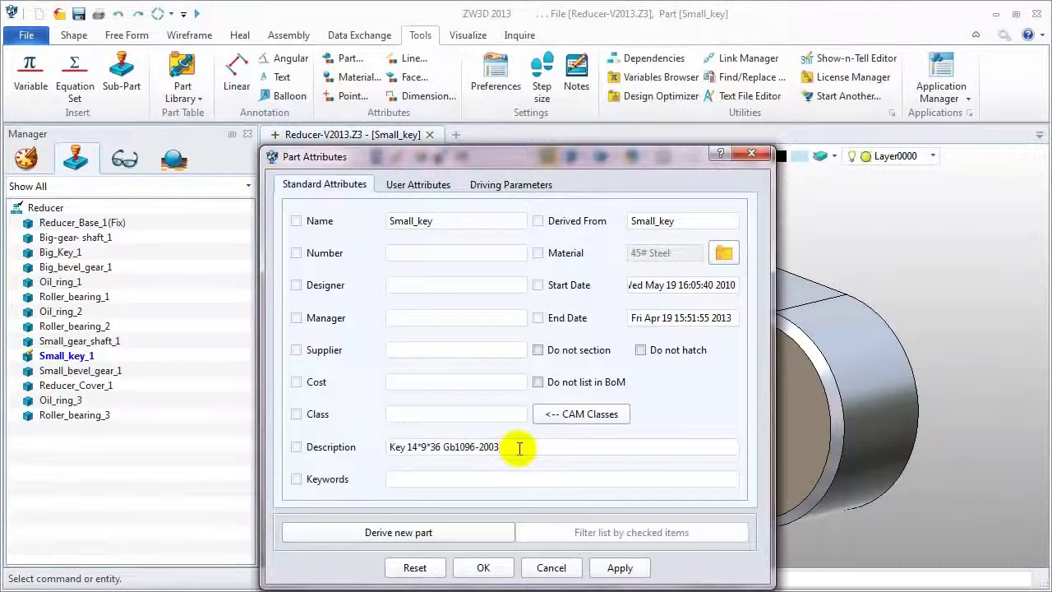
left_click(483, 567)
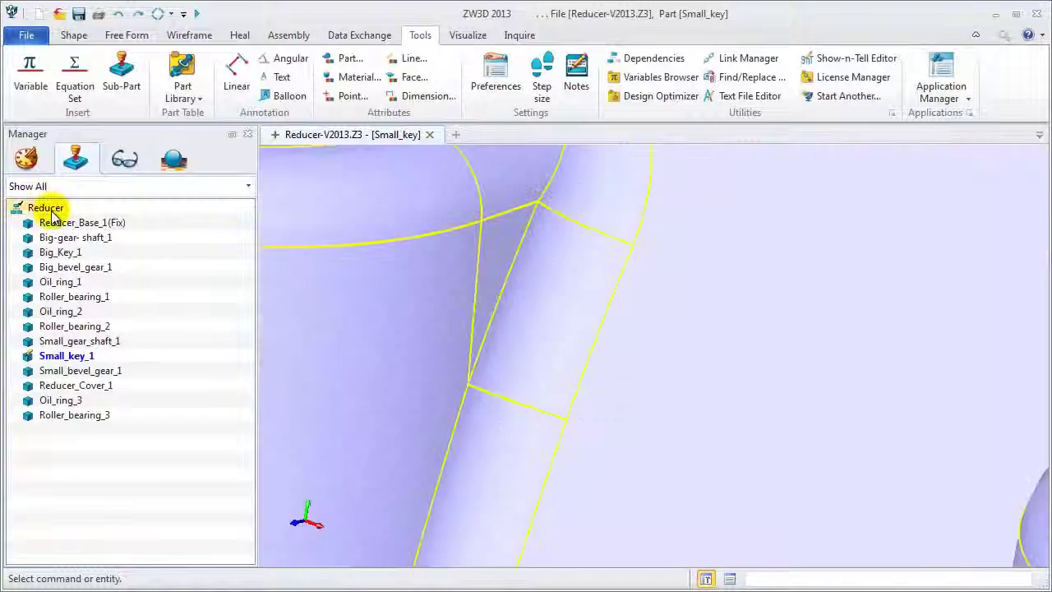
- Return from the small key part to the Reducer assembly and reopen its 2D drawing sheet
right_click(45, 207)
left_click(97, 223)
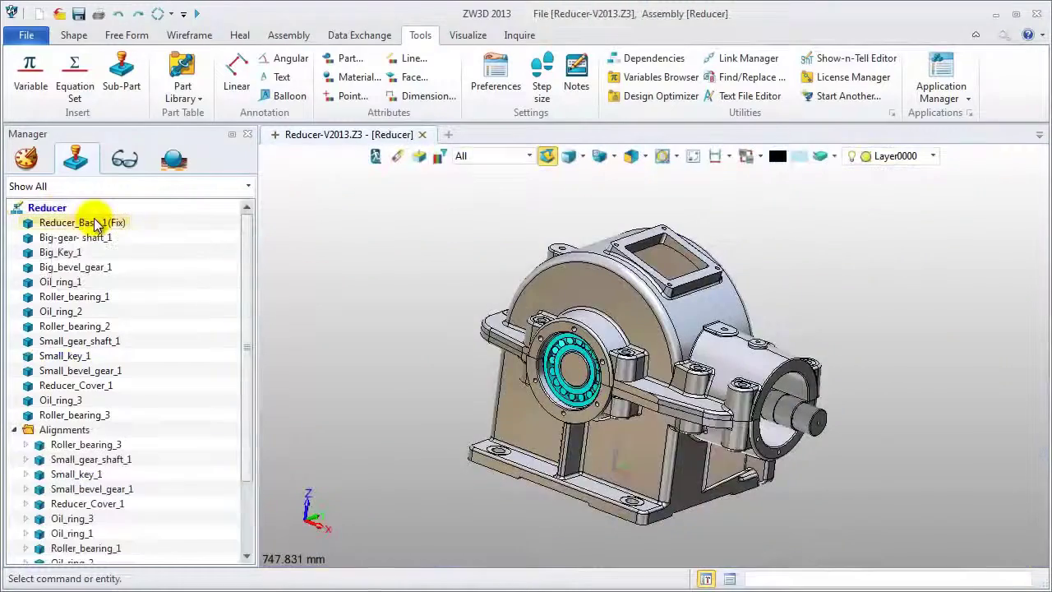
right_click(337, 210)
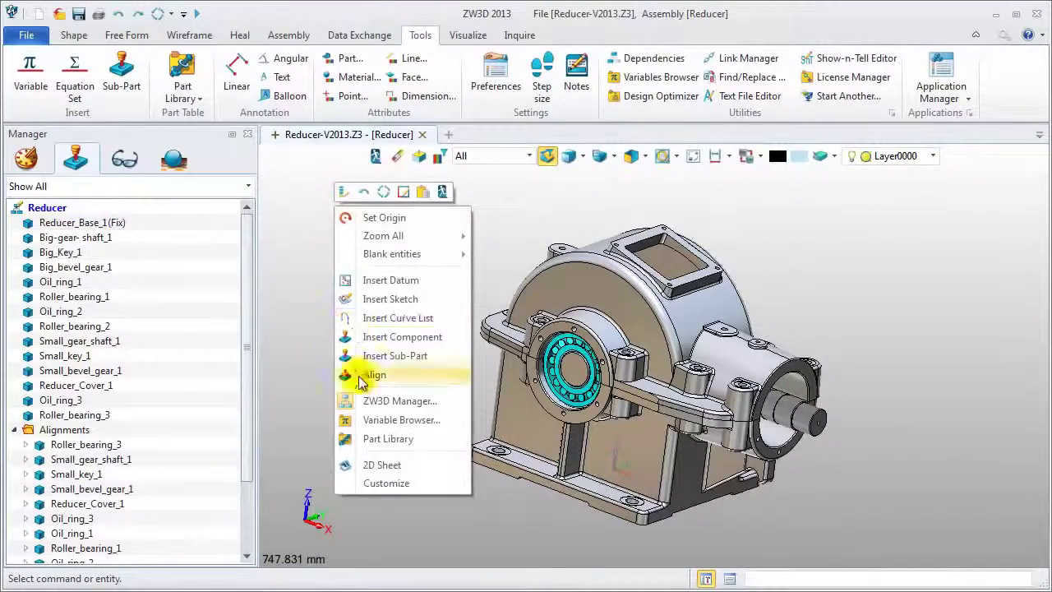
left_click(371, 467)
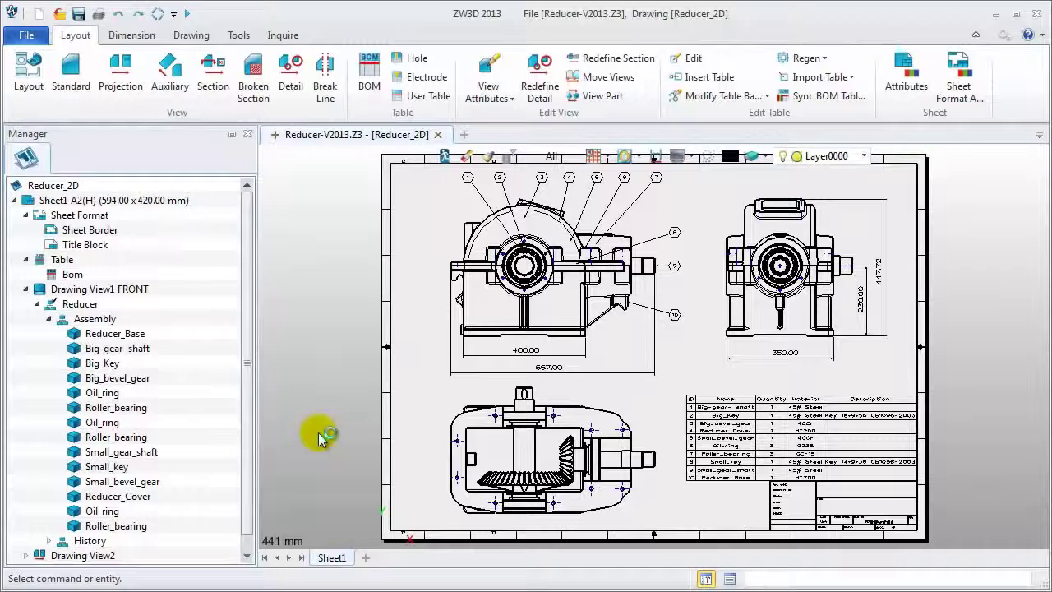
- Export the Bom table as an Excel file (*.xls) to the ZW3D Training folder, adding a prefix before Bom in the file name
left_click(26, 289)
right_click(72, 275)
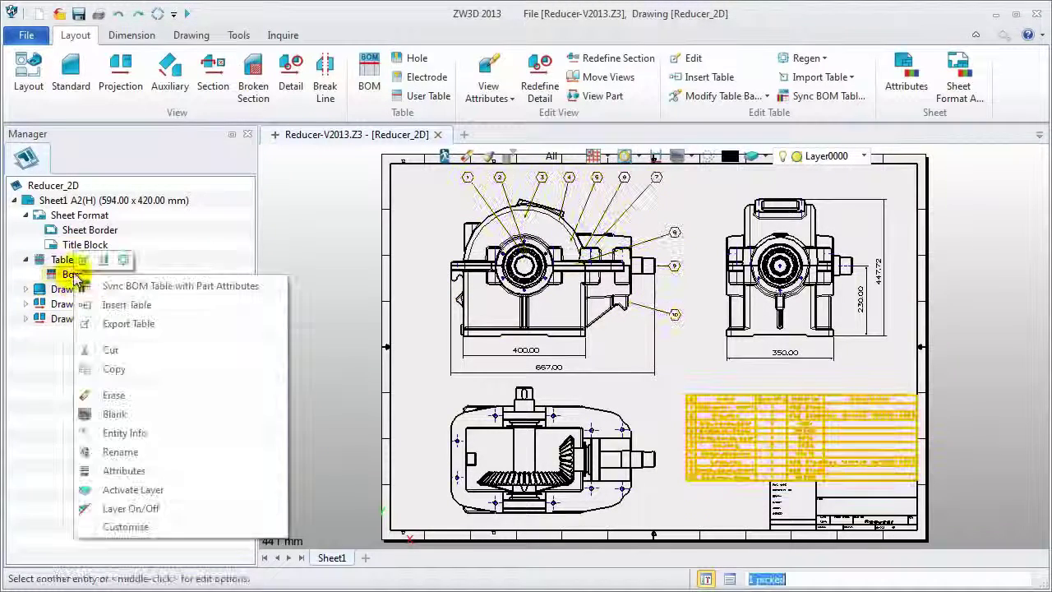
left_click(155, 324)
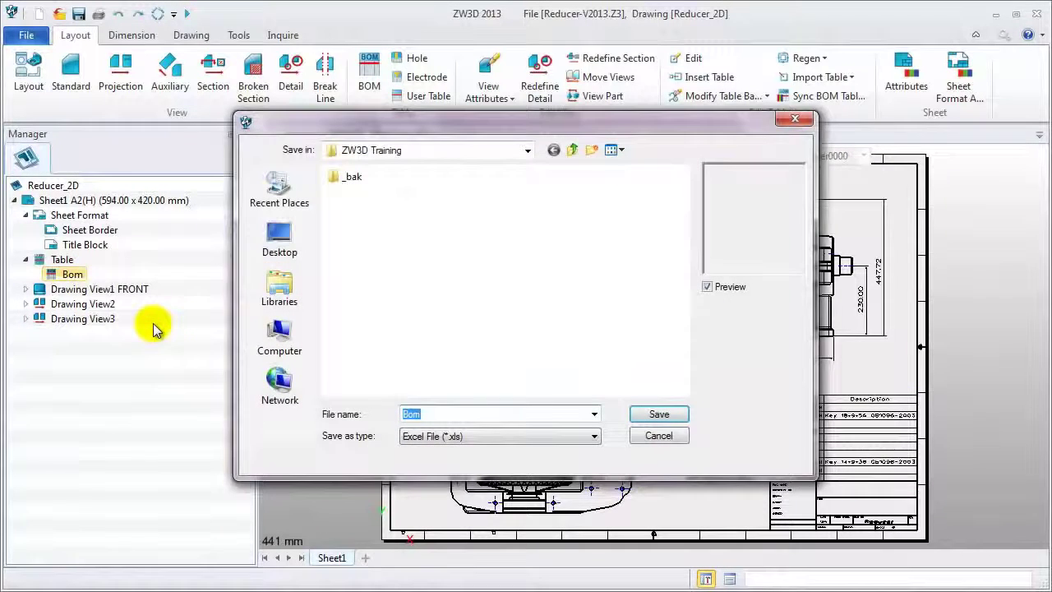
left_click(464, 414)
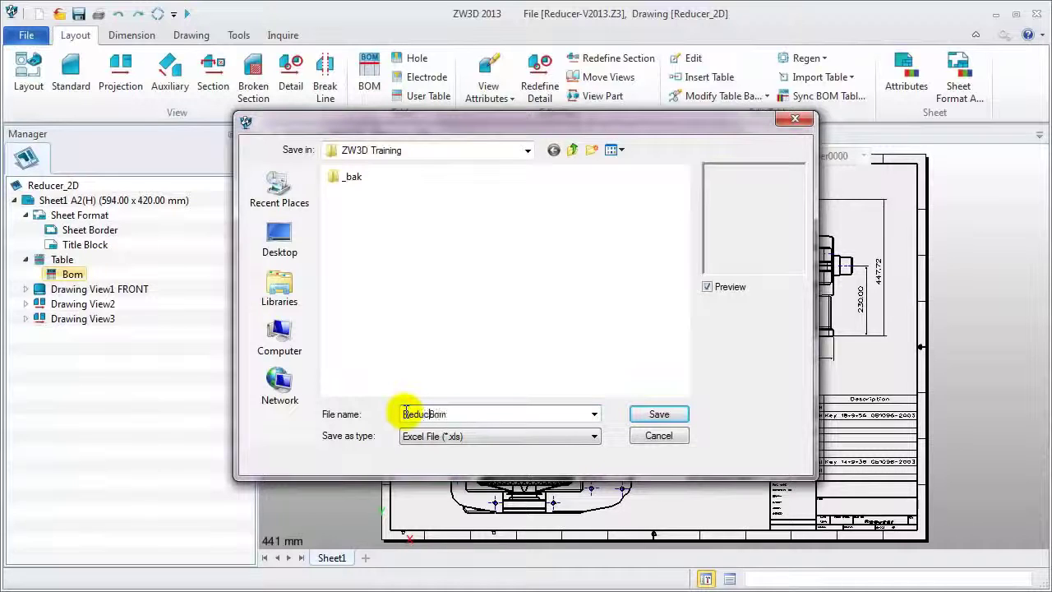
key("Return")
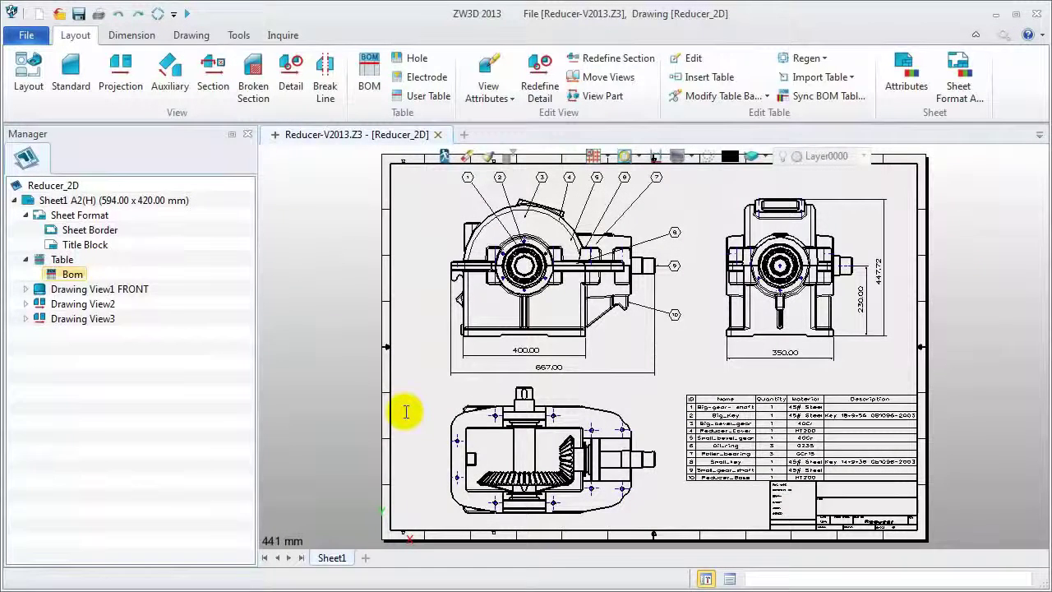
- Switch to the BACKUP (F:) folder window and open the Reducer Bom workbook from the ZW3D Training folder in Excel
left_click(196, 591)
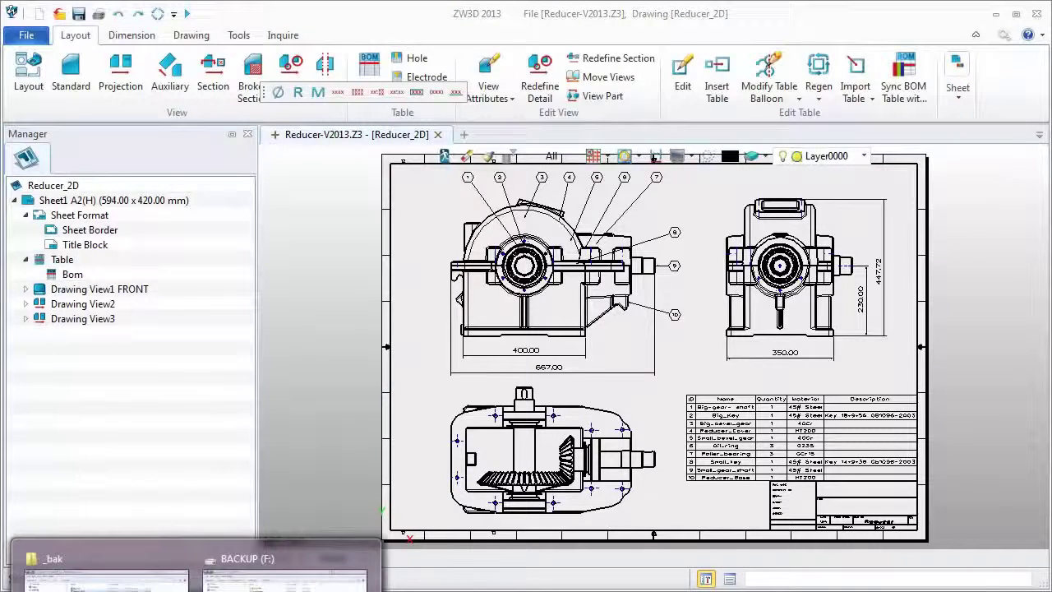
left_click(284, 575)
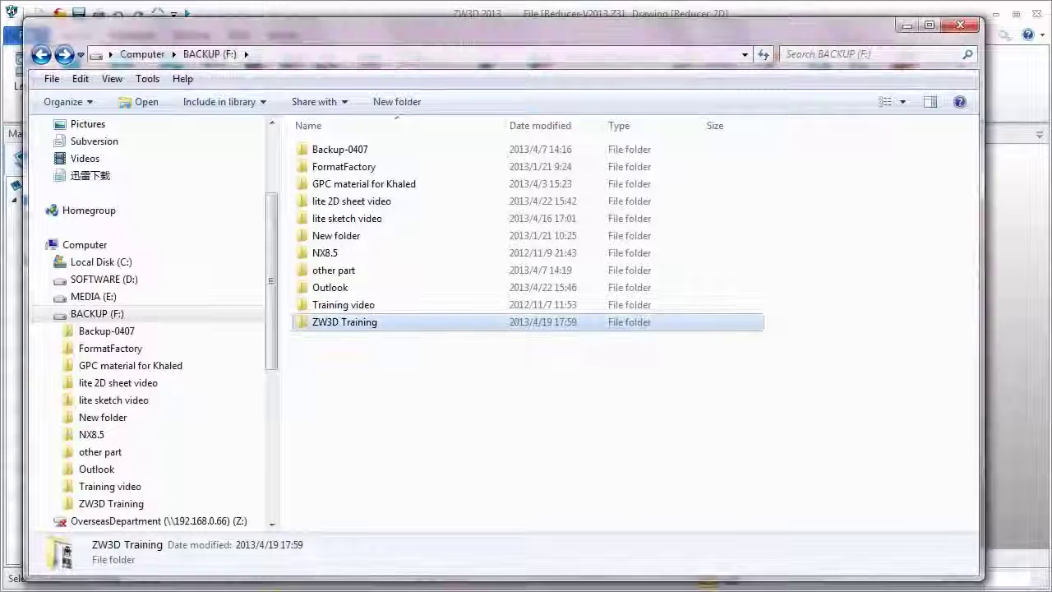
double_click(371, 320)
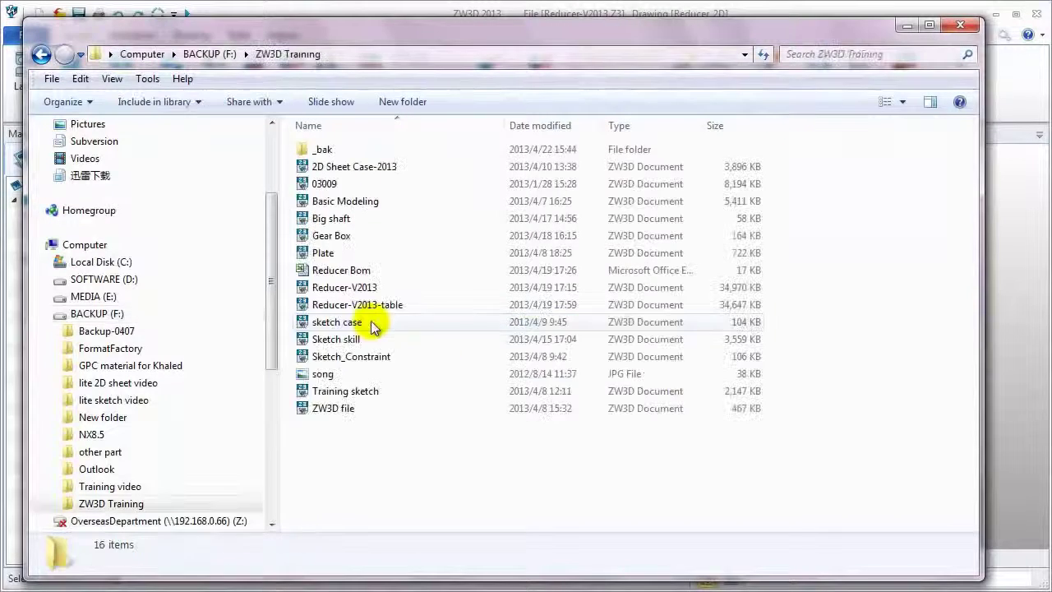
double_click(363, 269)
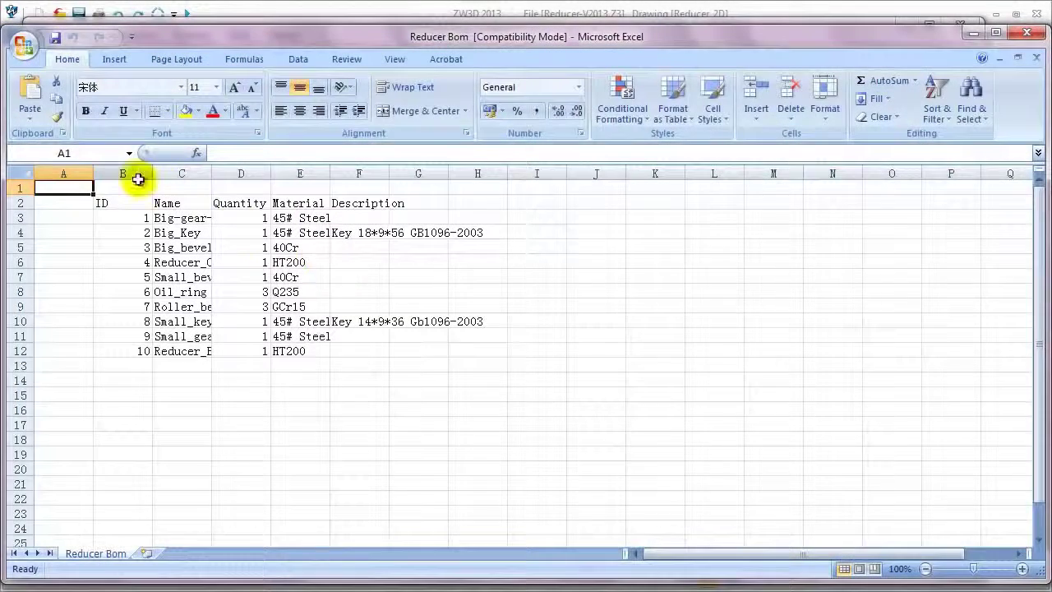
- Center the ID and Quantity columns and widen the Name, Material and Description columns to fit their text
left_click(134, 173)
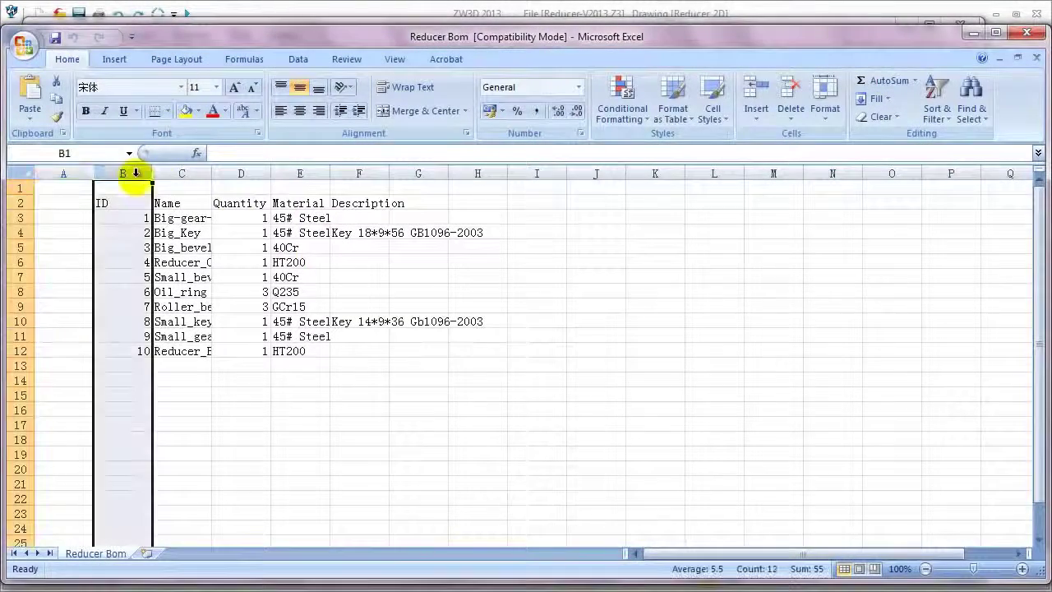
left_click(300, 110)
left_click_drag(211, 172, 258, 174)
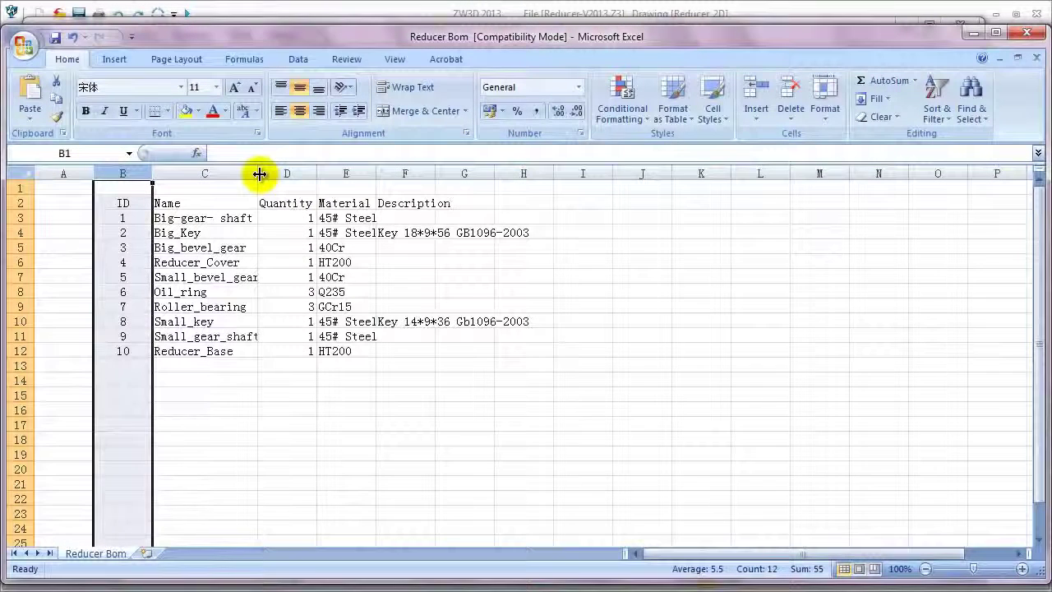
left_click(304, 173)
left_click(300, 113)
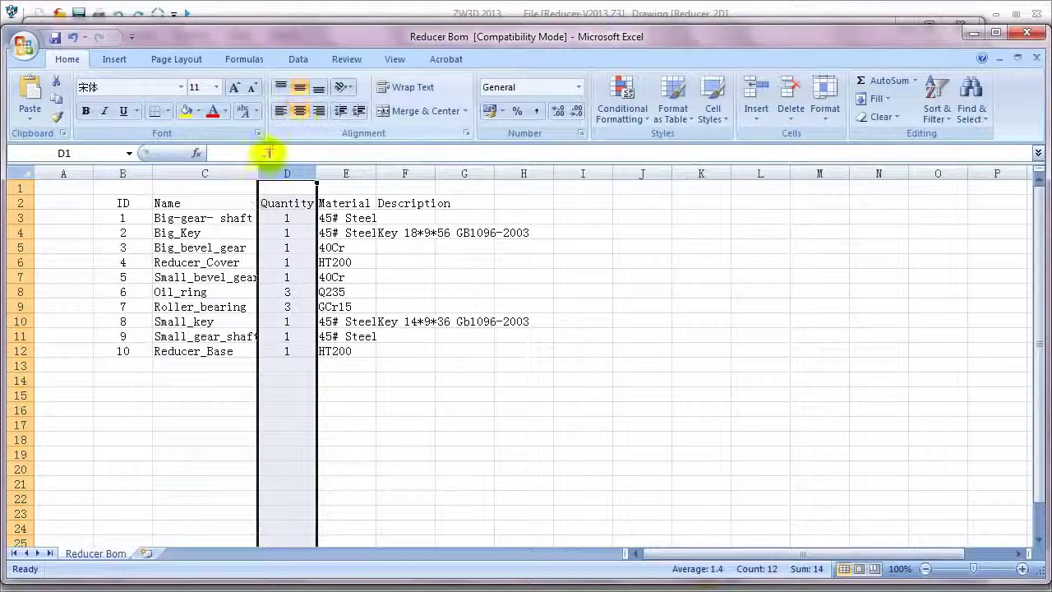
left_click_drag(258, 173, 280, 174)
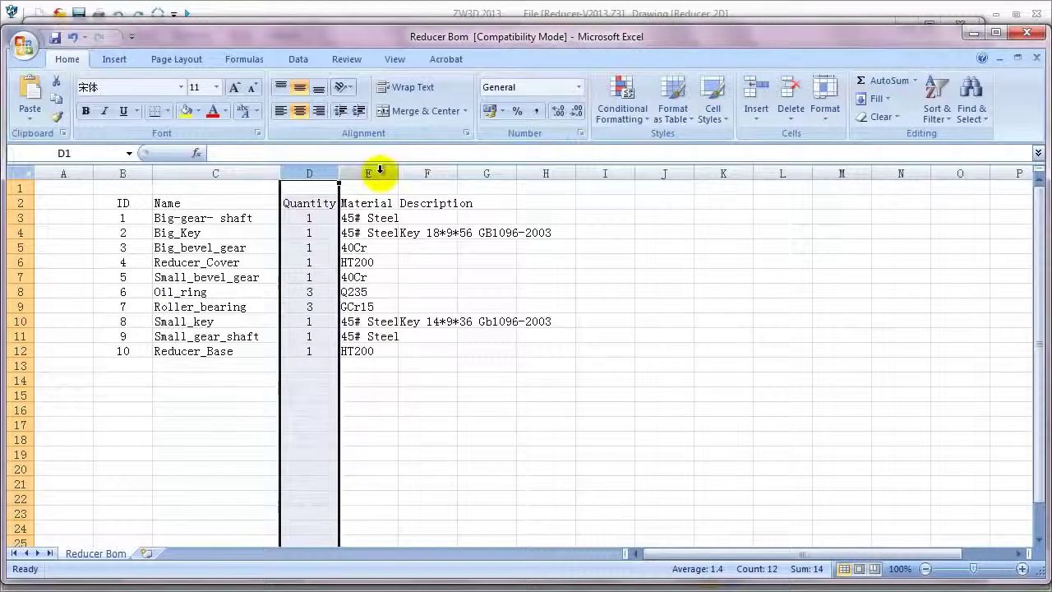
left_click_drag(398, 173, 600, 187)
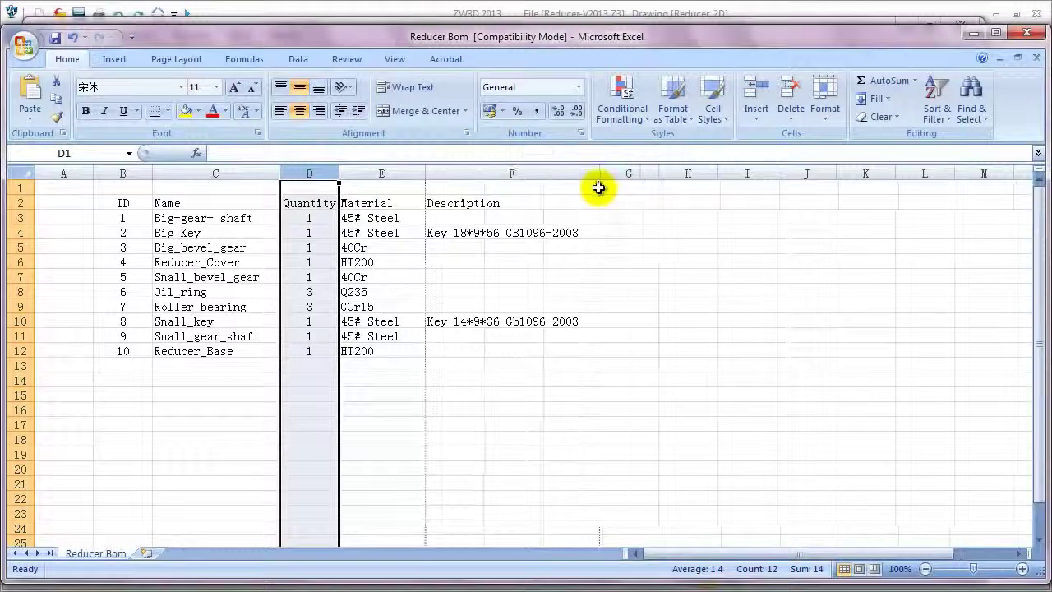
- Enter the description Cover for Reducer_Cover in cell F6 and Base for Reducer_Base in cell F12
double_click(488, 259)
type("c")
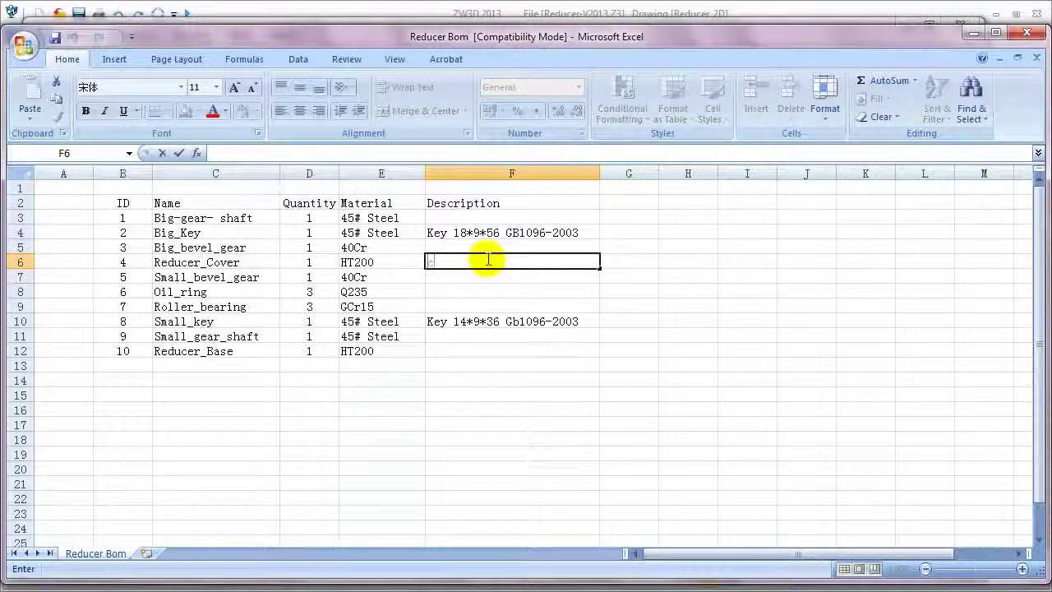
type("Cover")
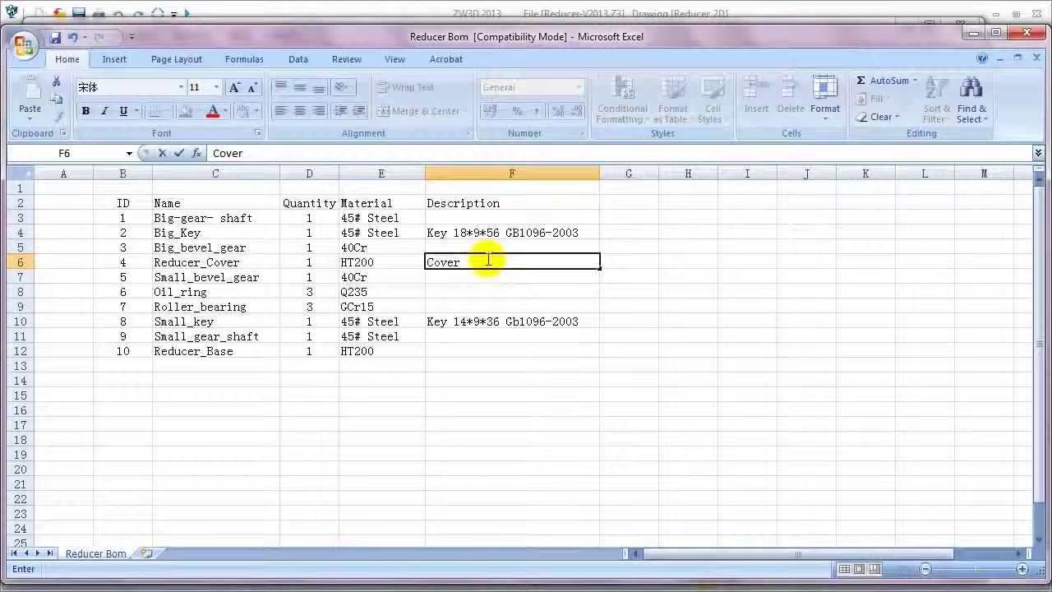
double_click(433, 351)
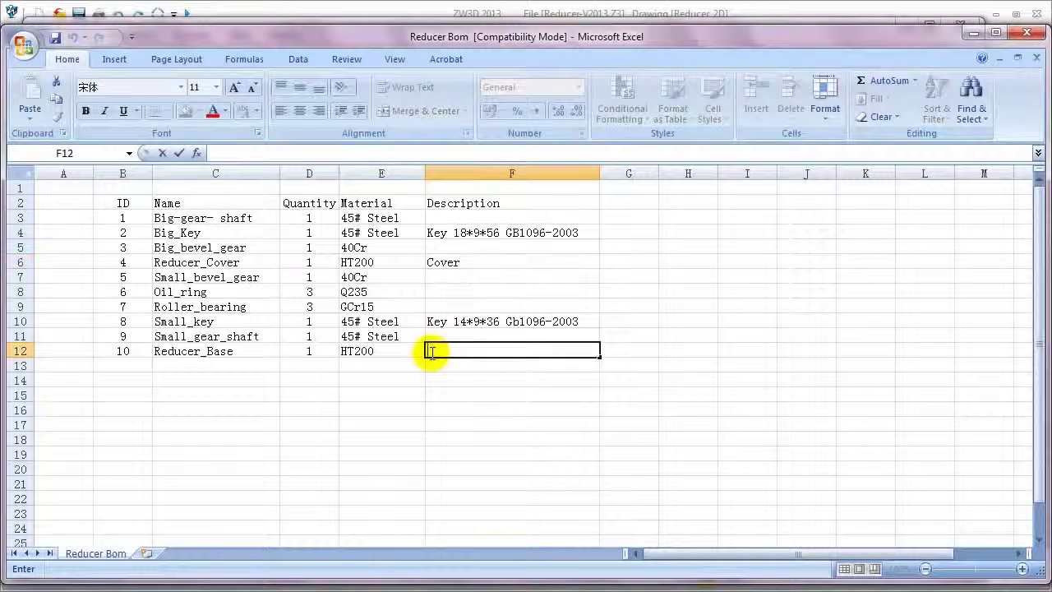
type("Base")
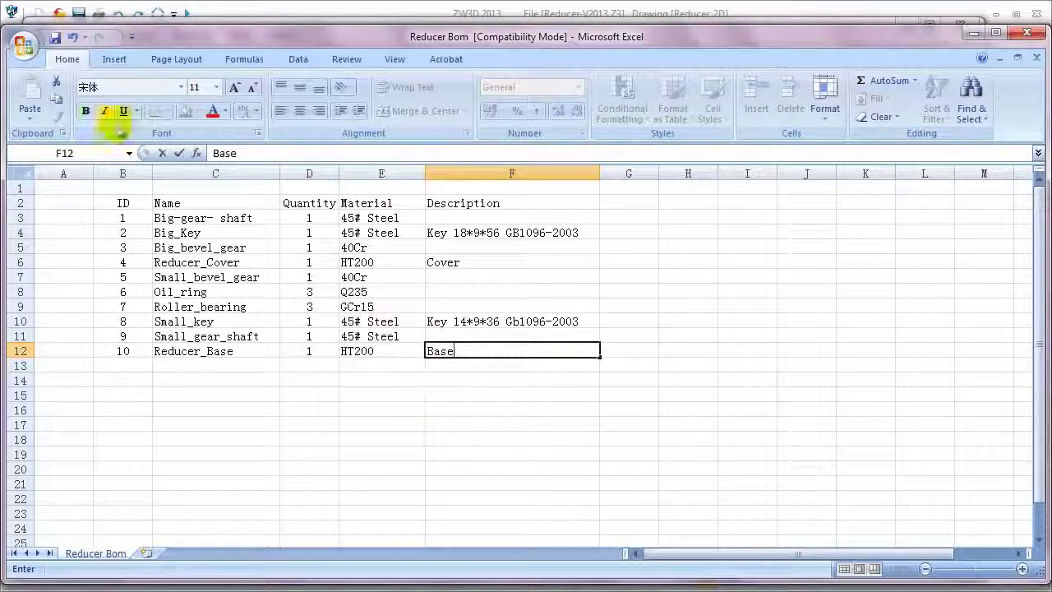
- Save and close the Reducer Bom workbook, close the folder window and return to the ZW3D drawing
left_click(56, 41)
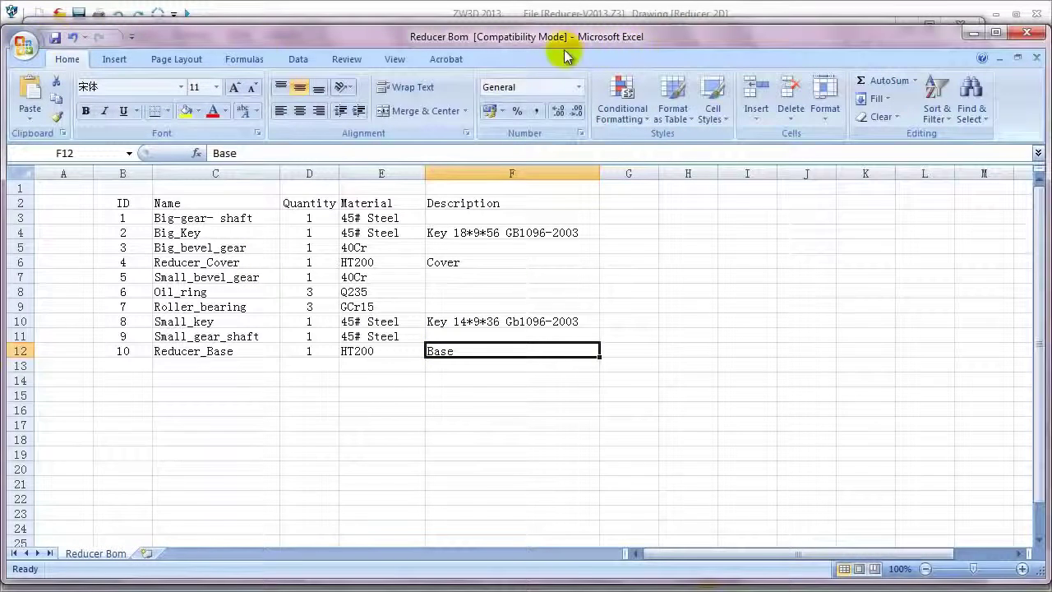
left_click(1025, 38)
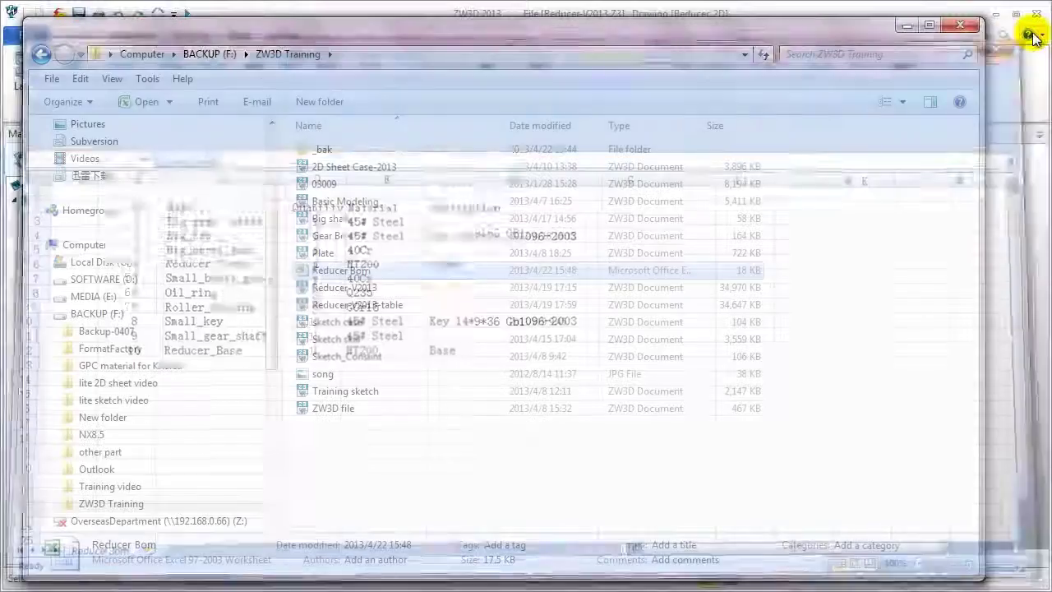
left_click(958, 26)
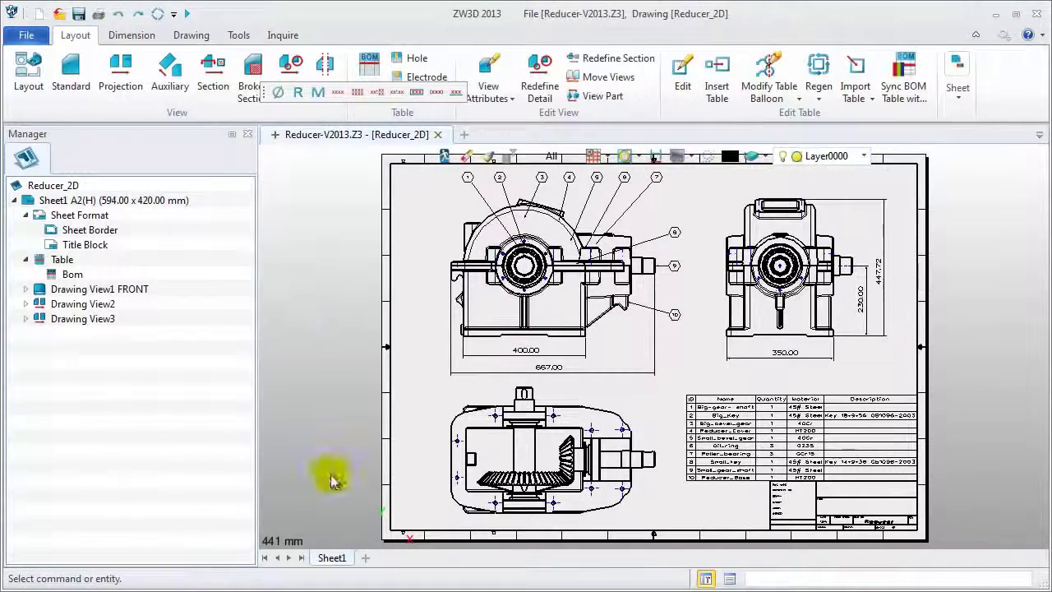
- Add a second sheet to the drawing and load the Reducer Bom Excel file (*.xls) into it as an imported table
left_click(365, 558)
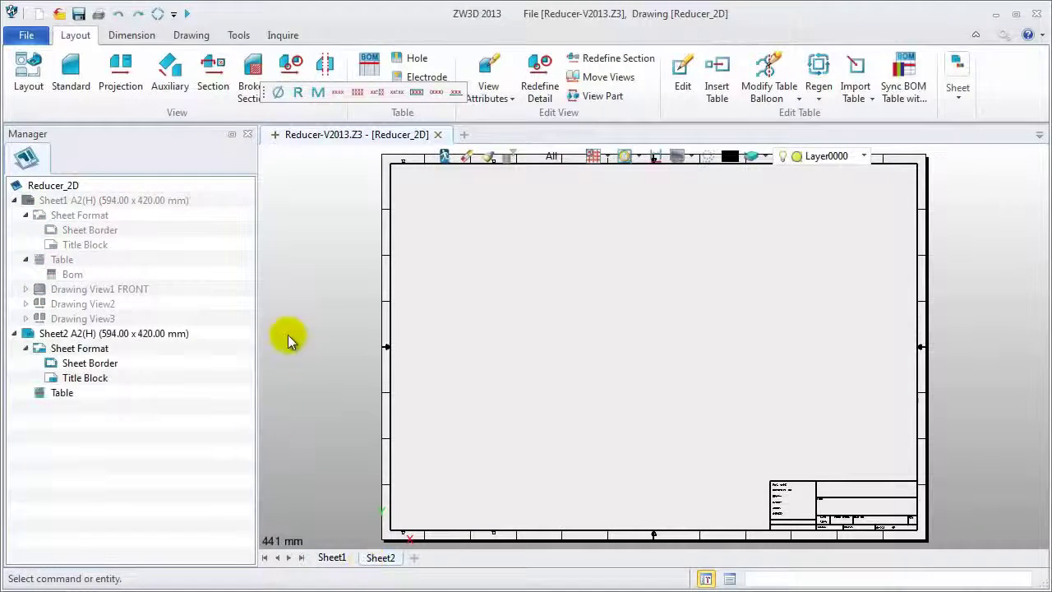
right_click(65, 401)
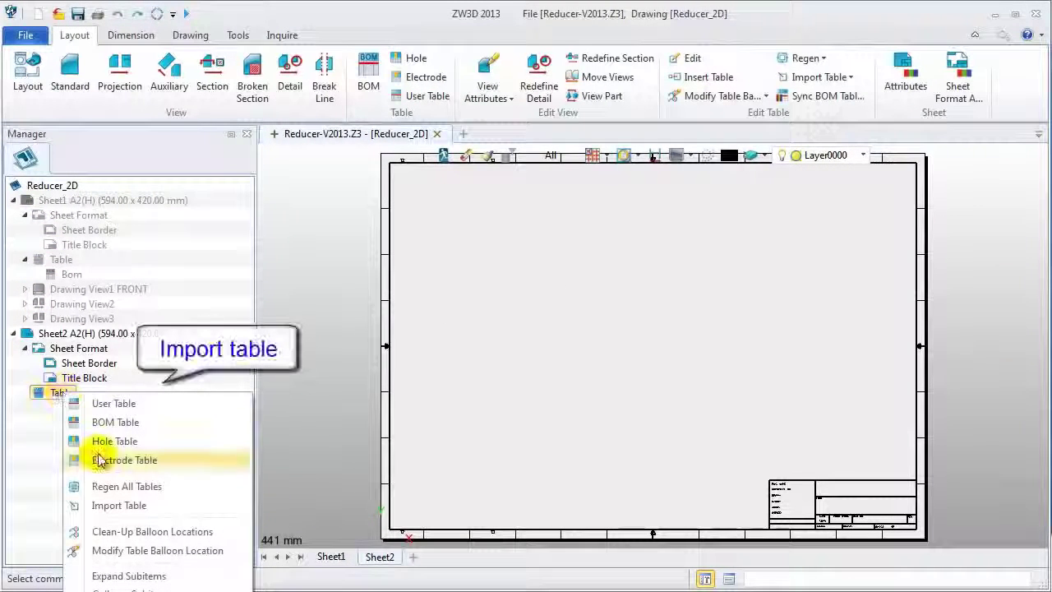
left_click(111, 503)
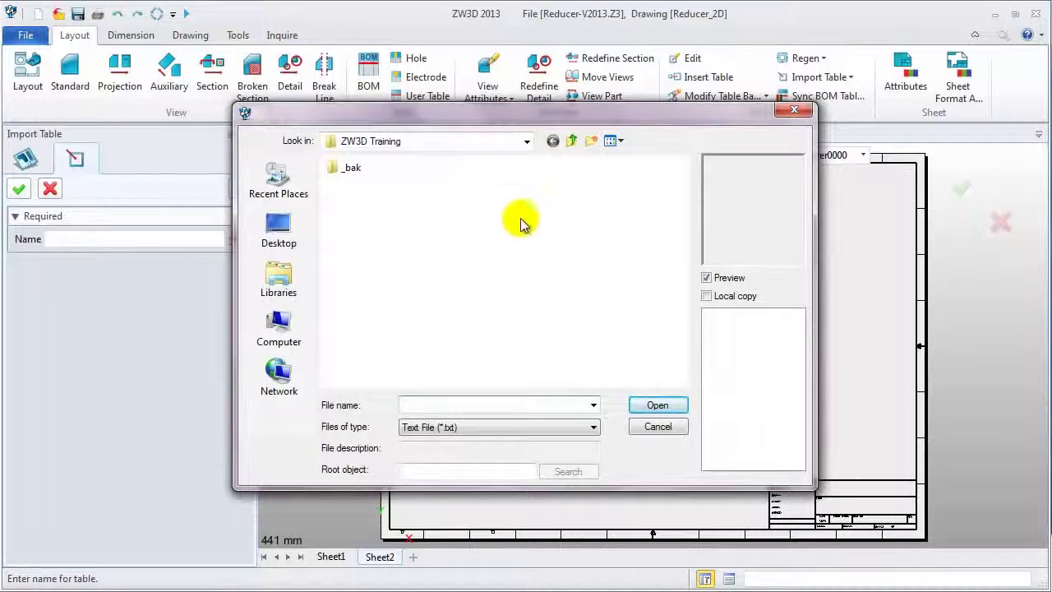
left_click(508, 427)
left_click(493, 450)
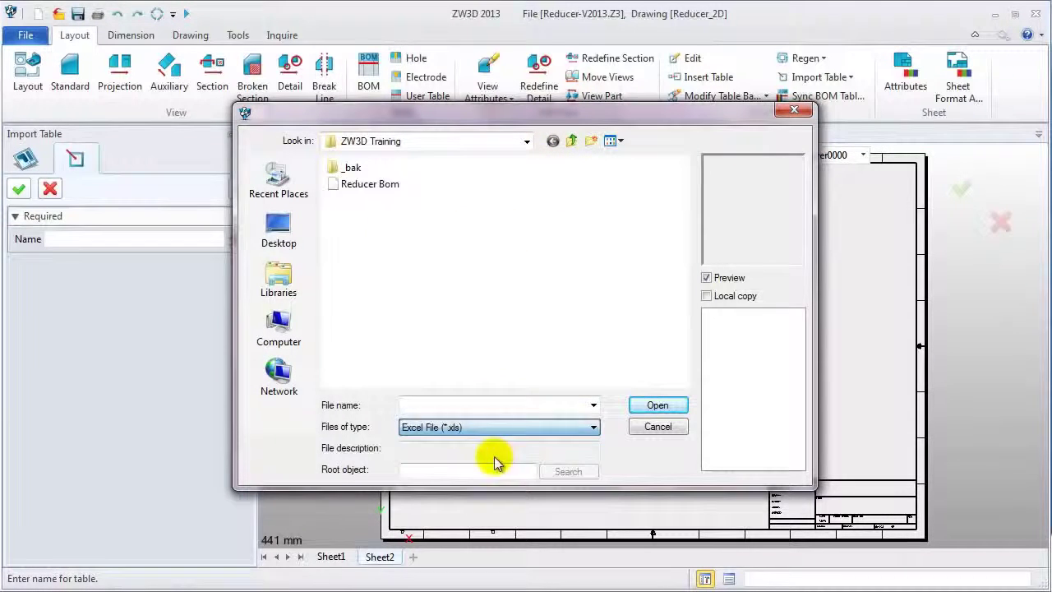
left_click(374, 184)
double_click(382, 186)
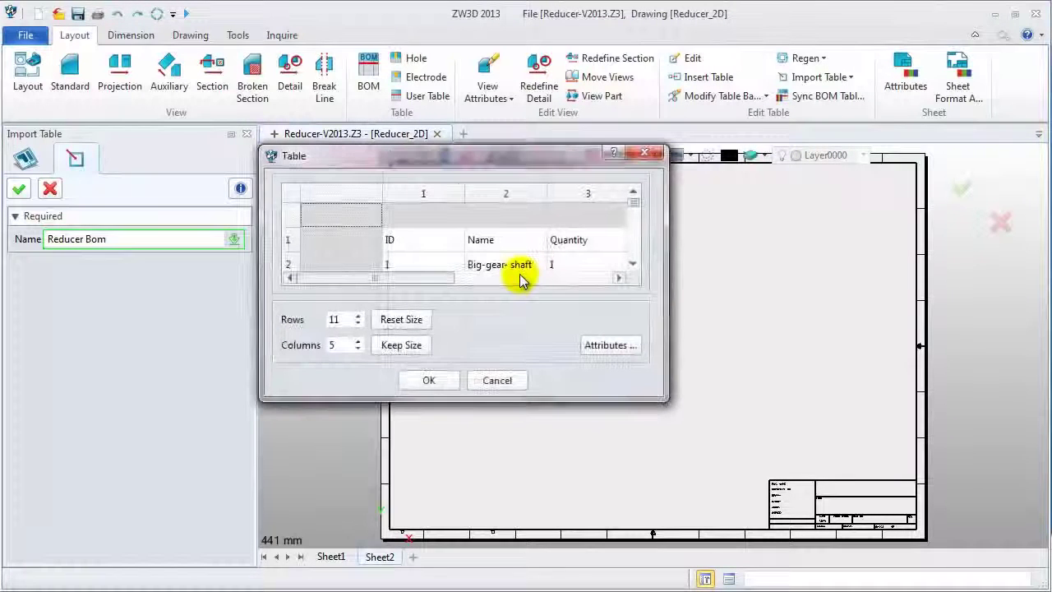
- Enlarge the table preview to show all rows and accept the imported Reducer Bom table with 11 rows and 5 columns
left_click_drag(665, 400, 952, 539)
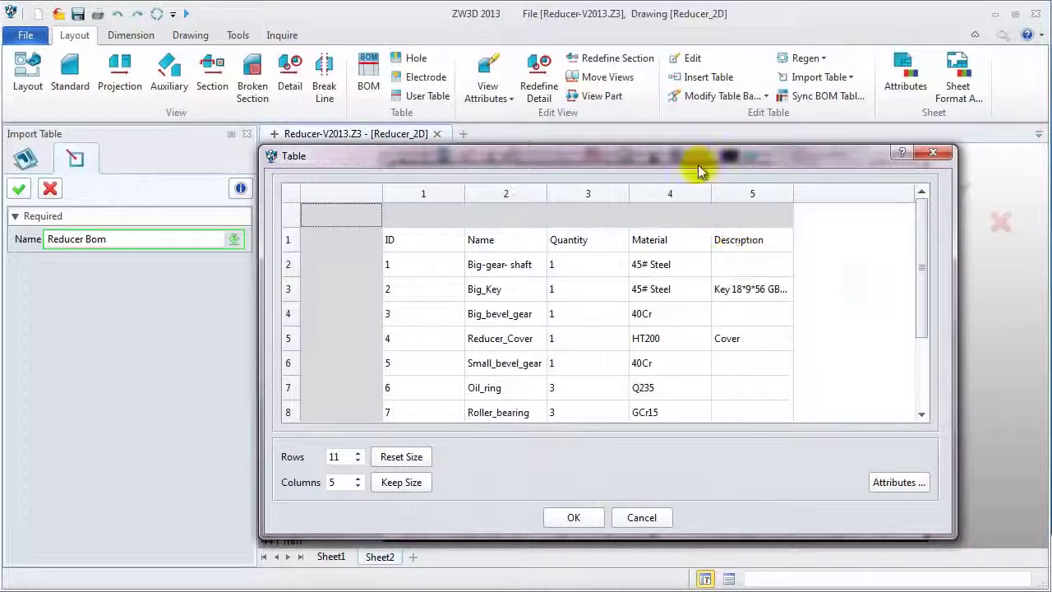
left_click_drag(696, 156, 590, 82)
left_click_drag(848, 451, 1017, 547)
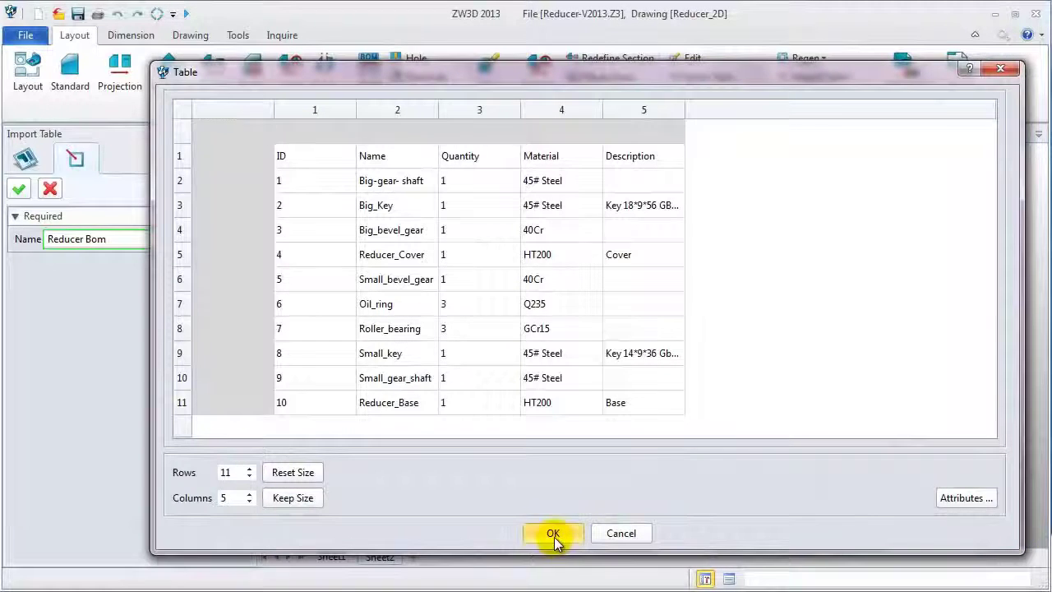
left_click(554, 537)
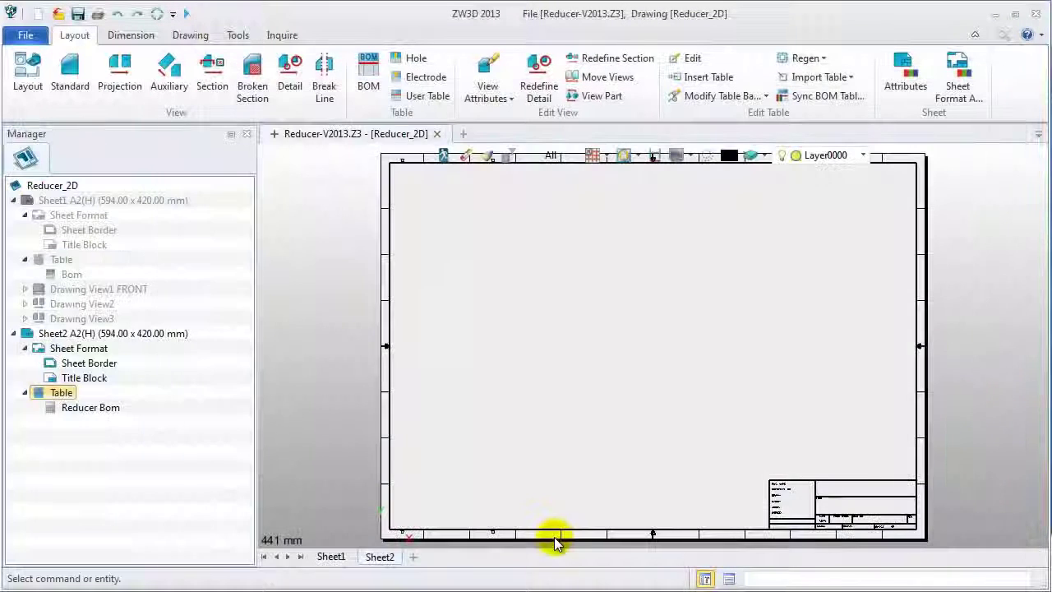
- Insert the Reducer Bom table on Sheet2 at point 45,140 using the Top-Left origin
right_click(102, 412)
left_click(138, 179)
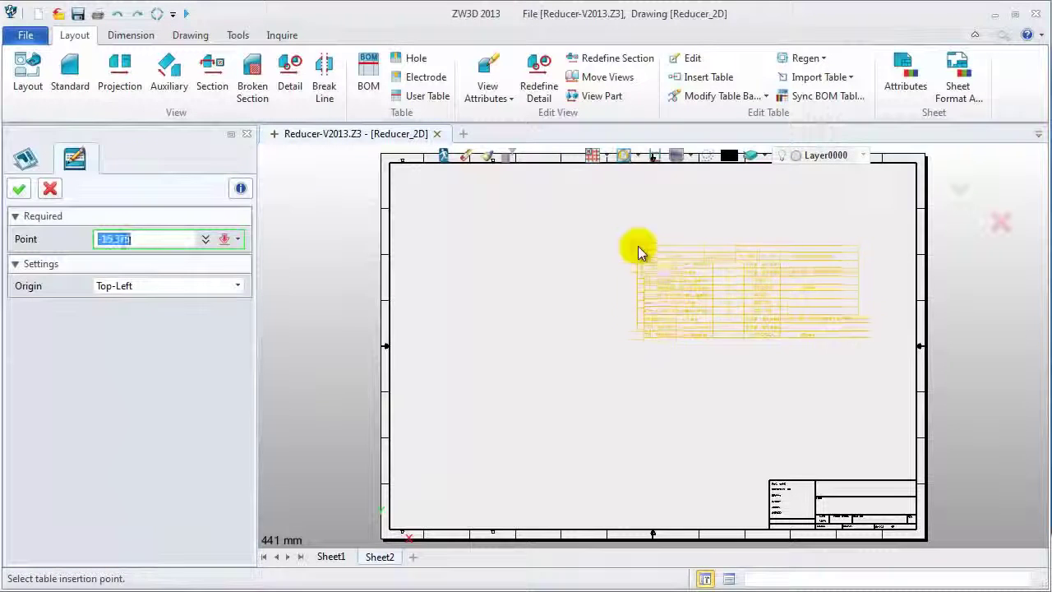
left_click(421, 411)
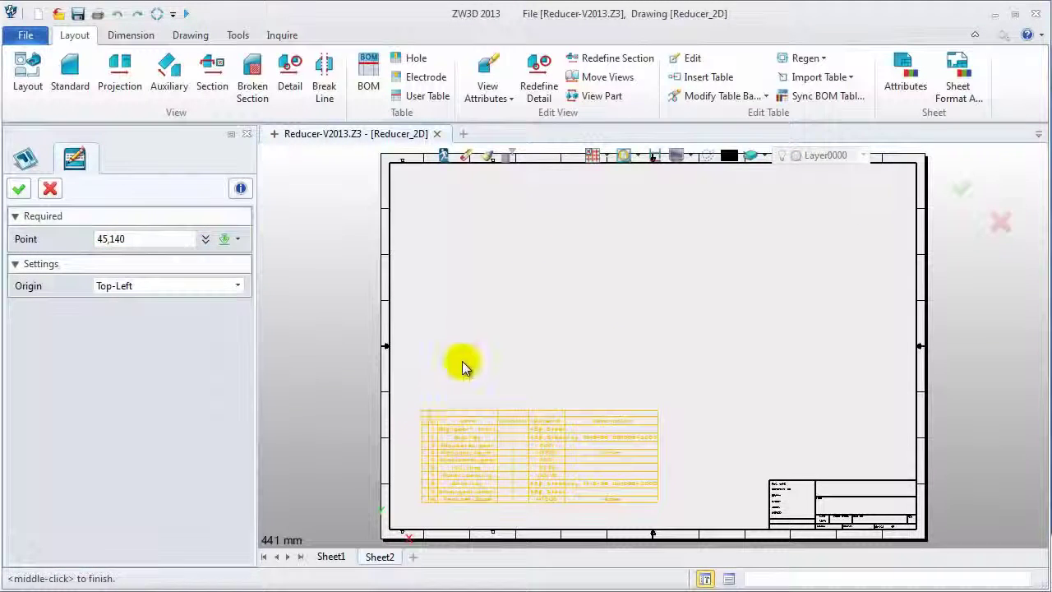
middle_click(463, 364)
- Examine the description entries of the inserted table on Sheet2, and return to Sheet1
scroll(532, 516, "up", 2)
scroll(553, 526, "up", 2)
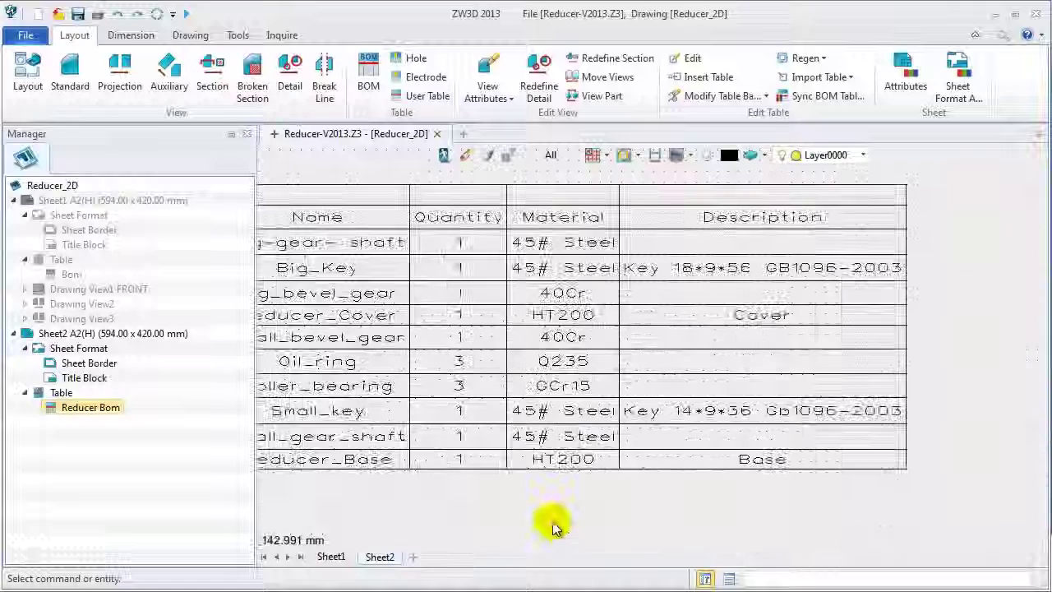
scroll(579, 528, "down", 3)
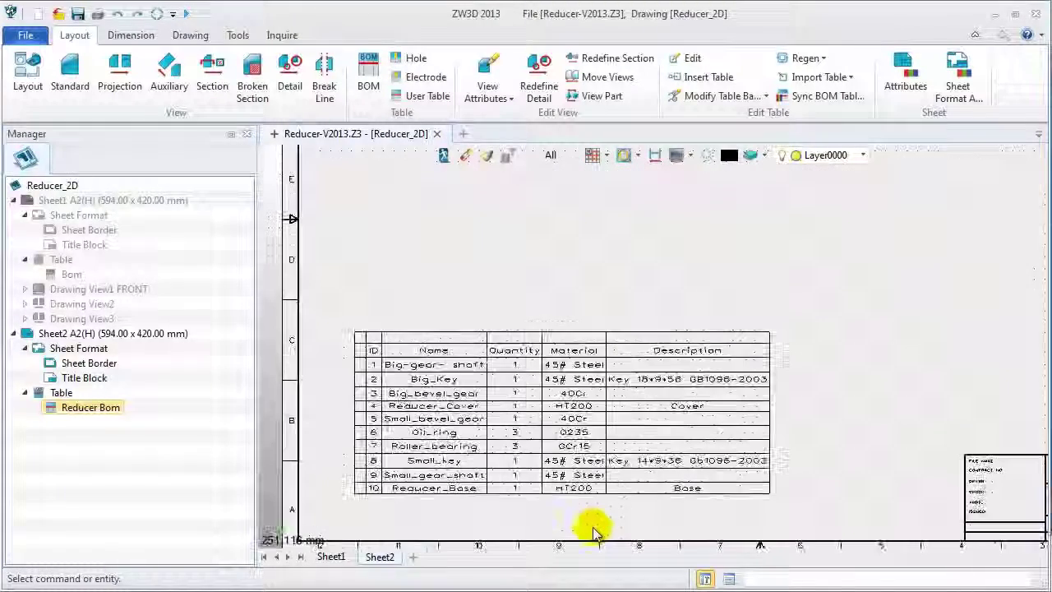
left_click(329, 556)
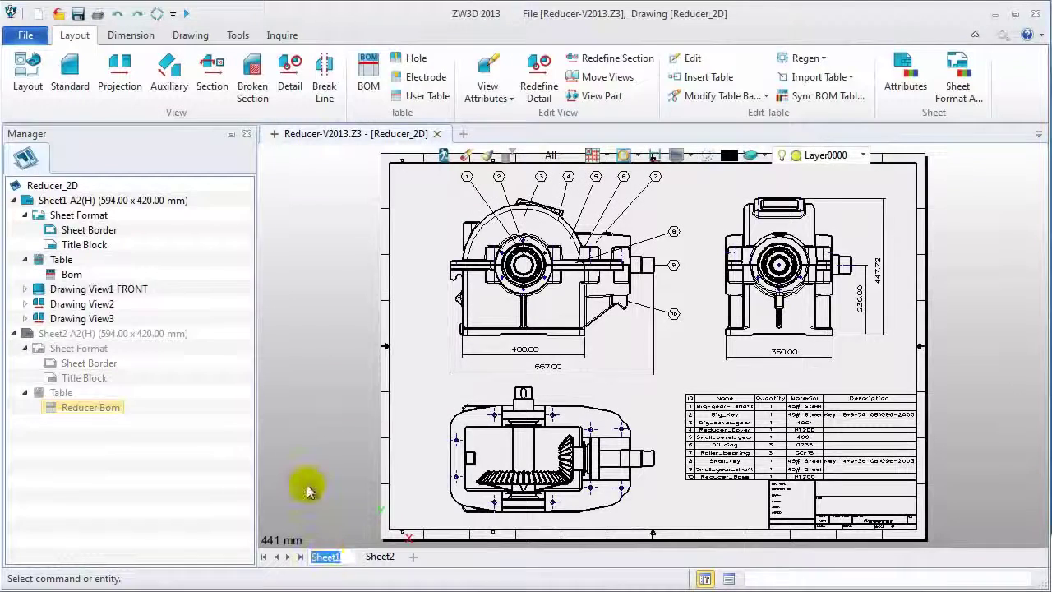